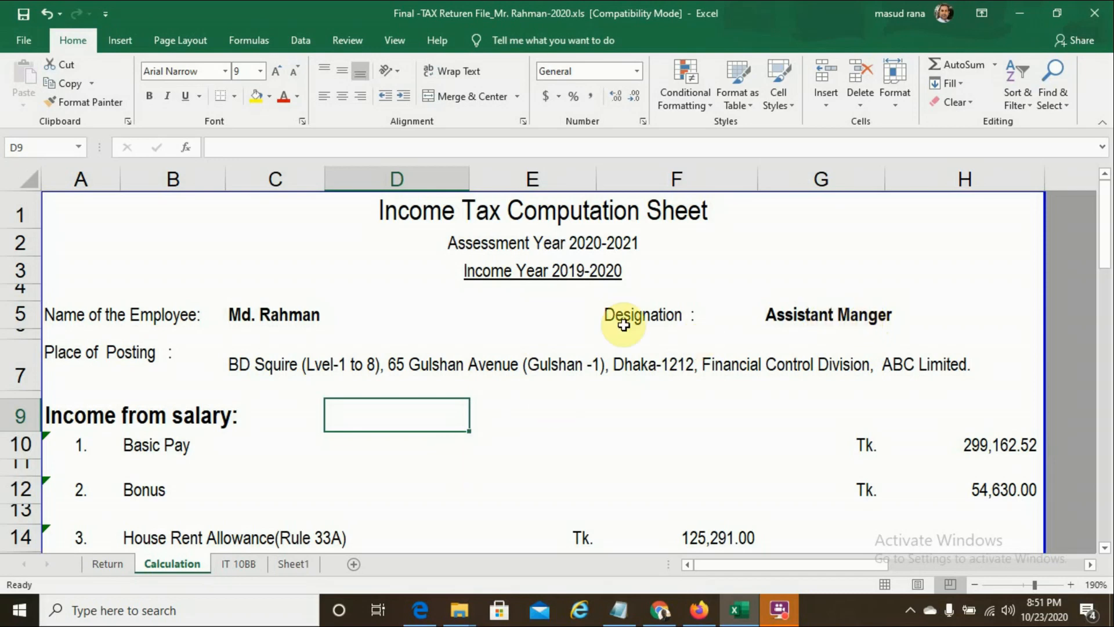
Look over the Return, Calculation and IT 10BB sheets of the tax return workbook
{"action": "left_click", "coordinate": [102, 564]}
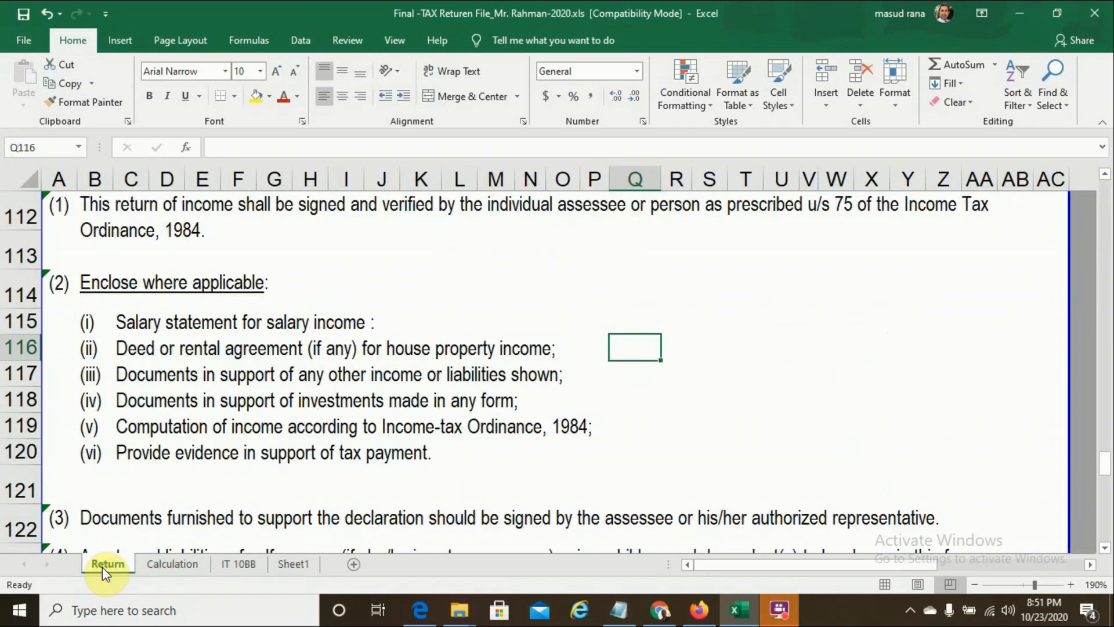
{"action": "left_click", "coordinate": [164, 564]}
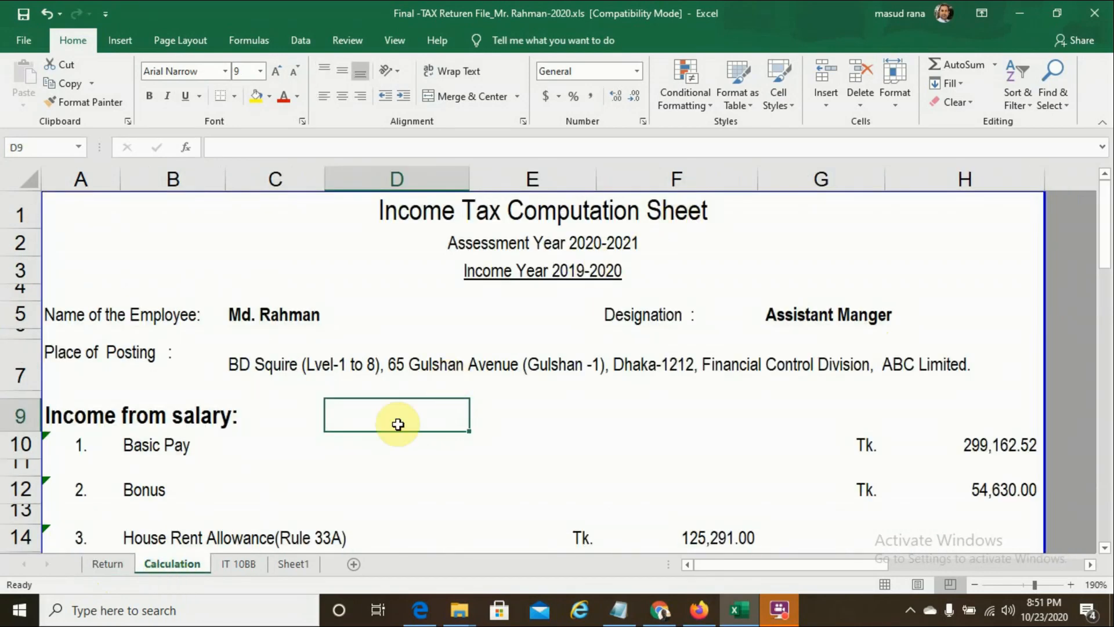
{"action": "left_click", "coordinate": [235, 563]}
{"action": "left_click", "coordinate": [172, 565]}
Consult the Salary Certificate PDF in Microsoft Edge alongside the Income Tax Computation Sheet in Excel
{"action": "key", "text": "alt+Tab"}
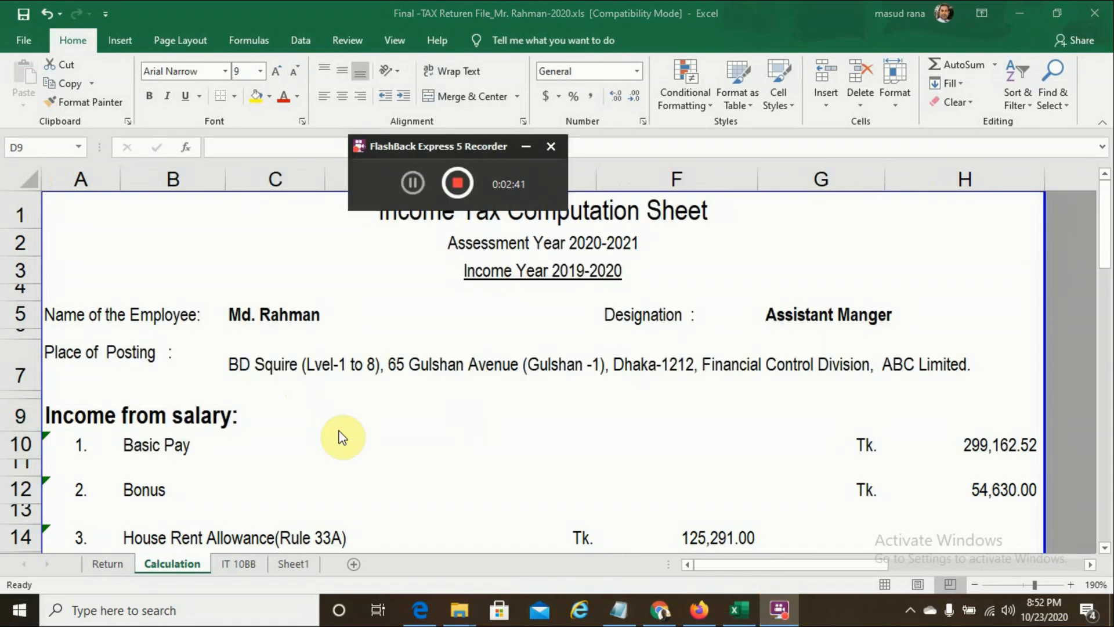
{"action": "key", "text": "alt+Tab"}
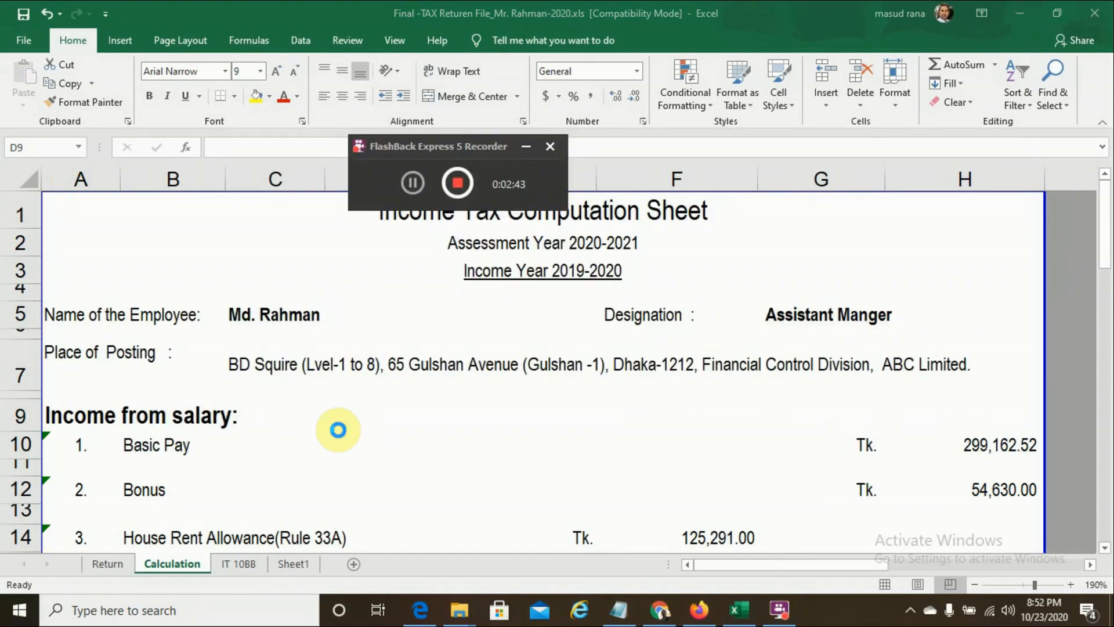
{"action": "key", "text": "alt+Tab"}
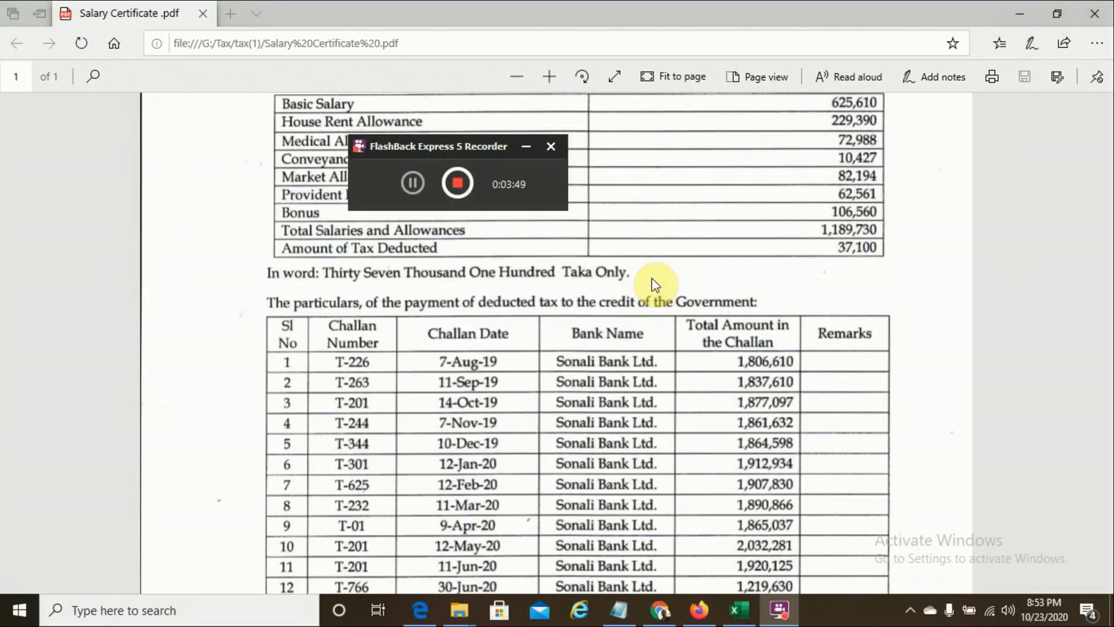
{"action": "key", "text": "alt+Tab"}
{"action": "key", "text": "alt+Tab"}
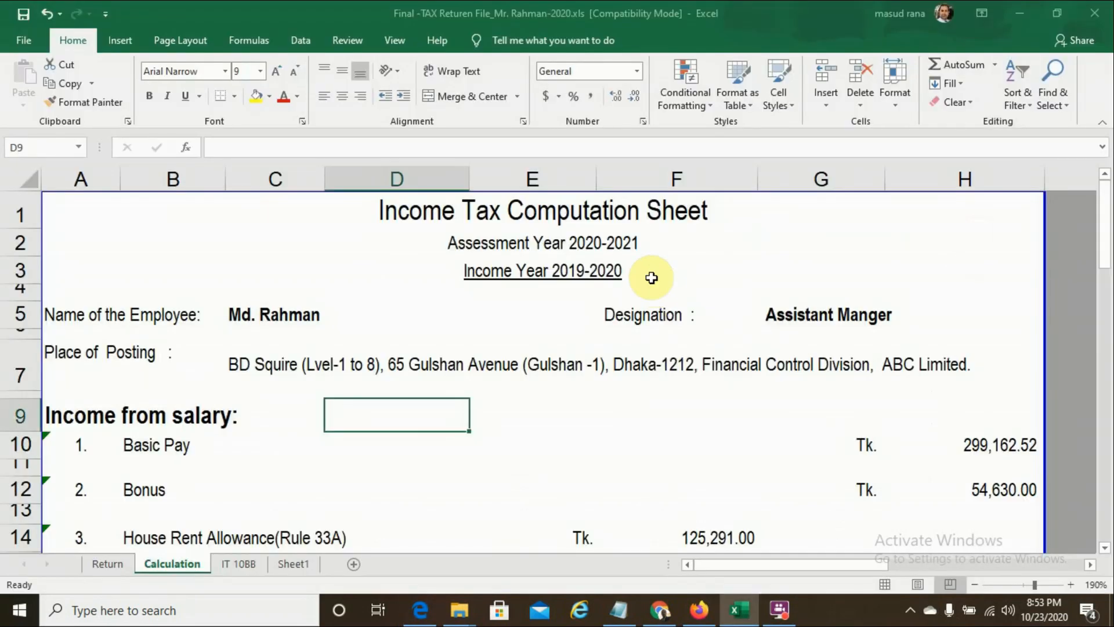
{"action": "key", "text": "alt+Tab"}
{"action": "key", "text": "alt+Tab"}
{"action": "key", "text": "alt+Tab"}
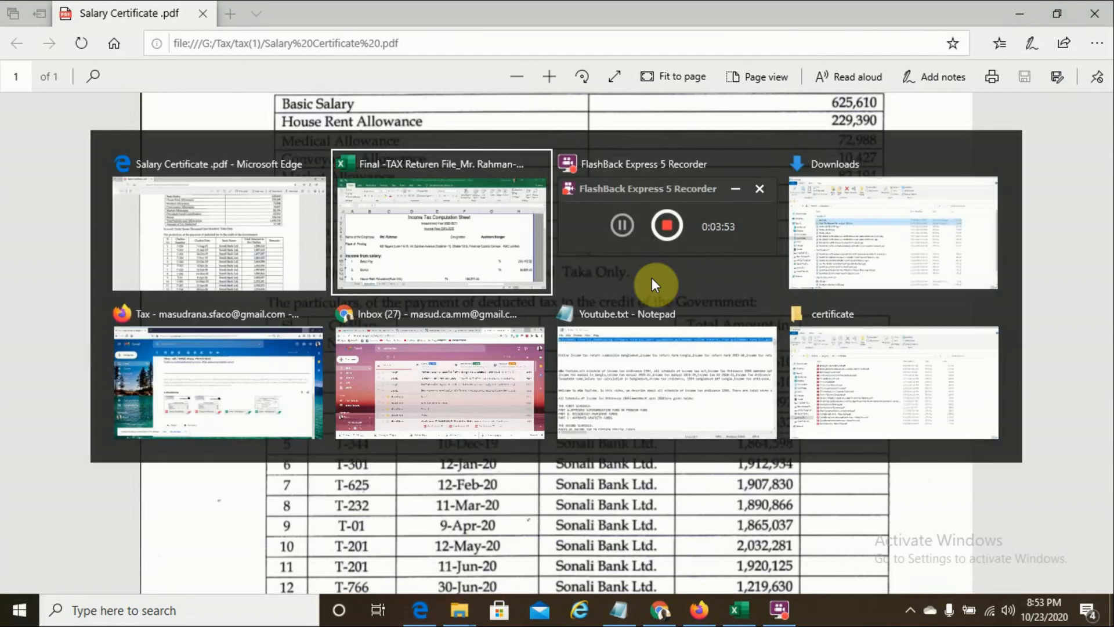
{"action": "key", "text": "alt+Tab"}
{"action": "key", "text": "alt+Tab"}
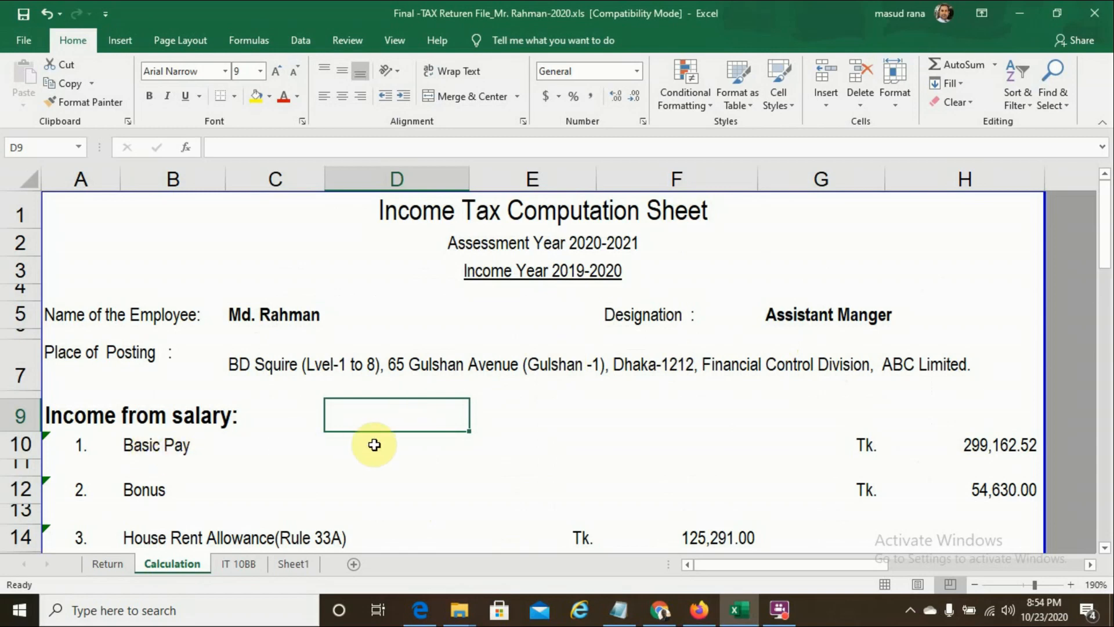
Check the basic salary in the certificate and set Basic Pay in H10 of the Calculation sheet to 625,610
{"action": "key", "text": "alt+Tab"}
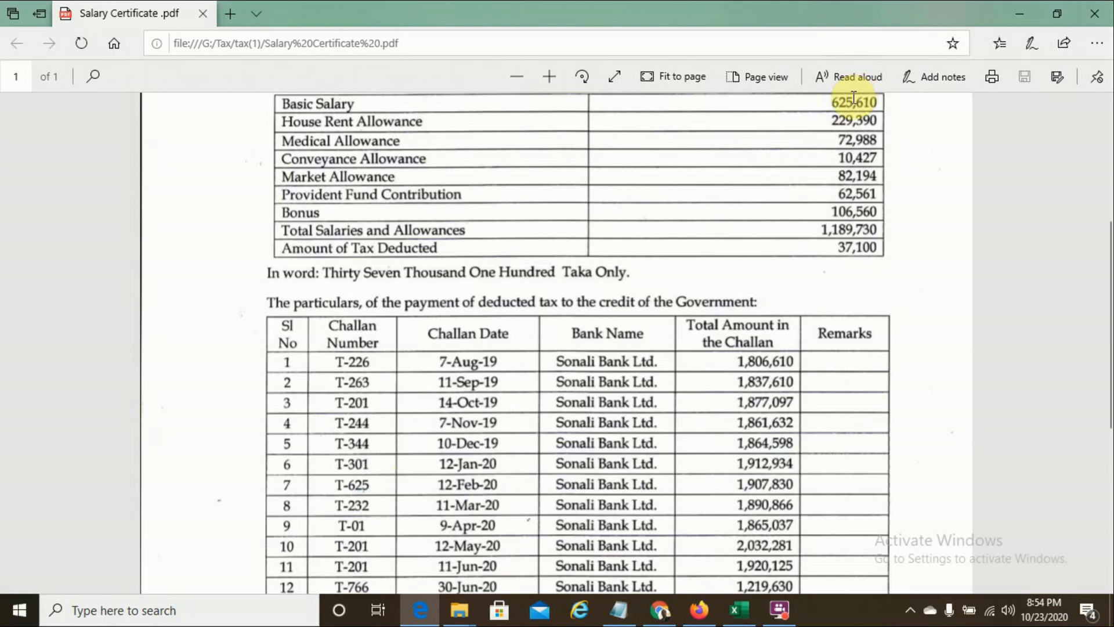
{"action": "key", "text": "alt+Tab"}
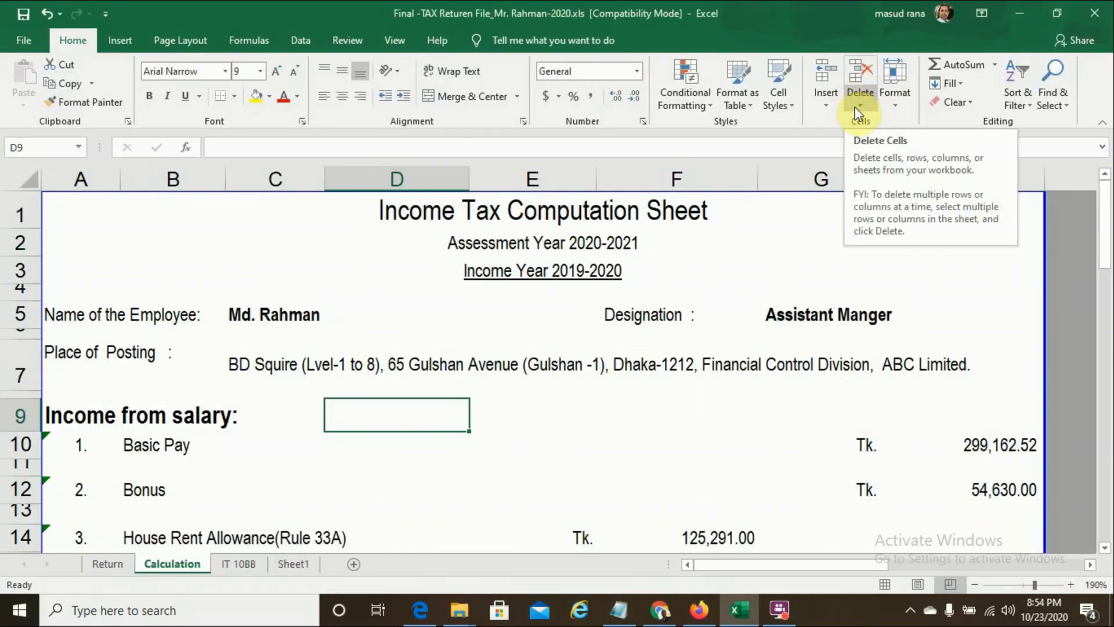
{"action": "left_click", "coordinate": [988, 450]}
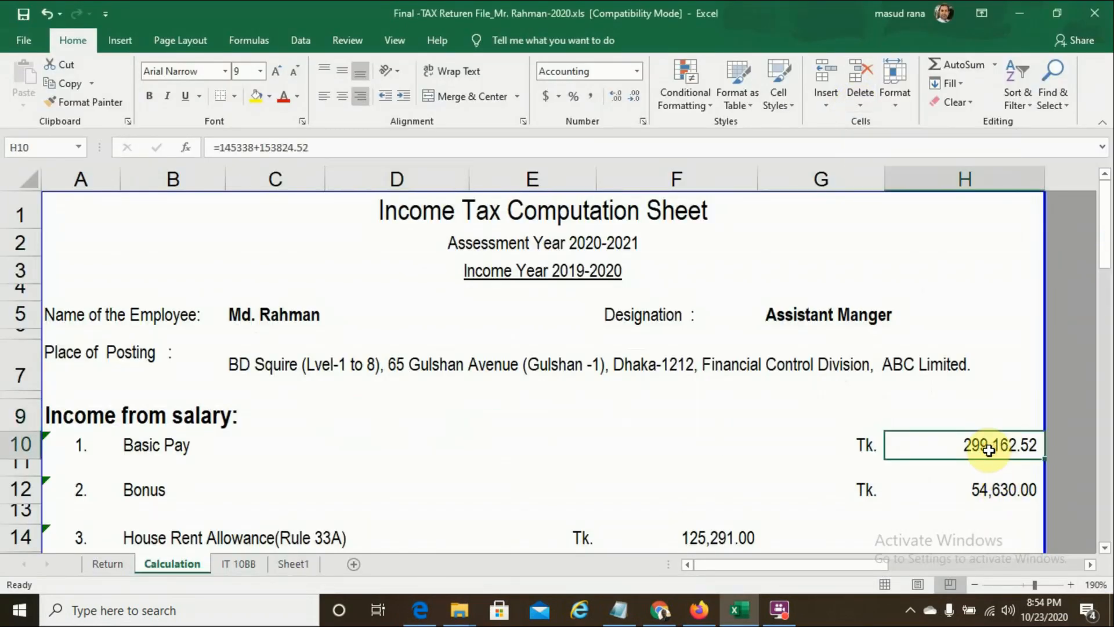
{"action": "type", "text": "62"}
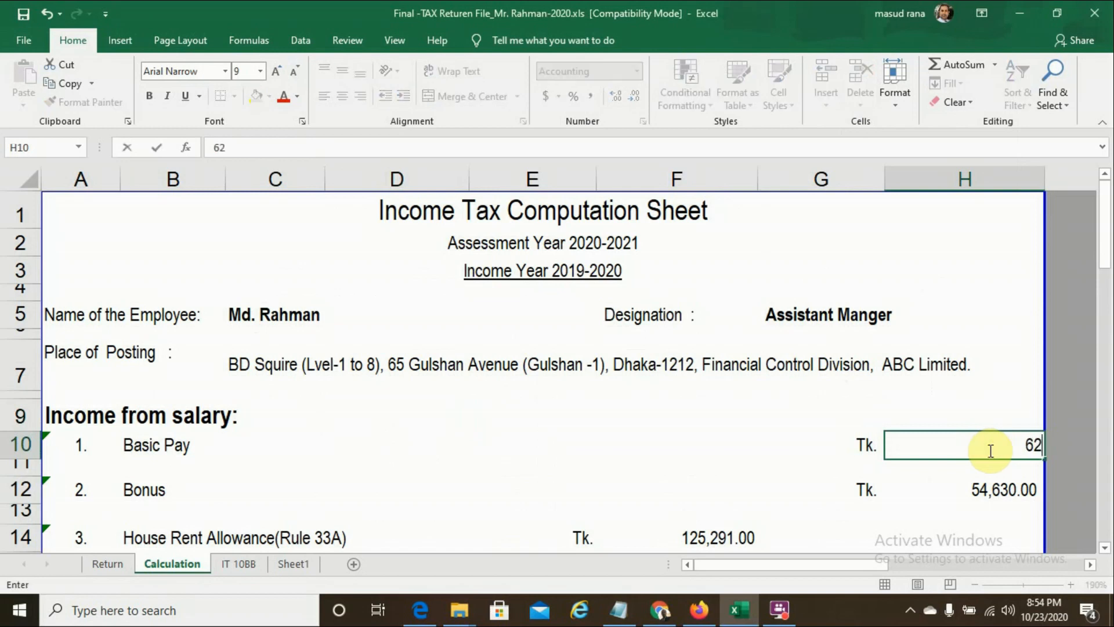
{"action": "type", "text": "5,610"}
{"action": "key", "text": "Return"}
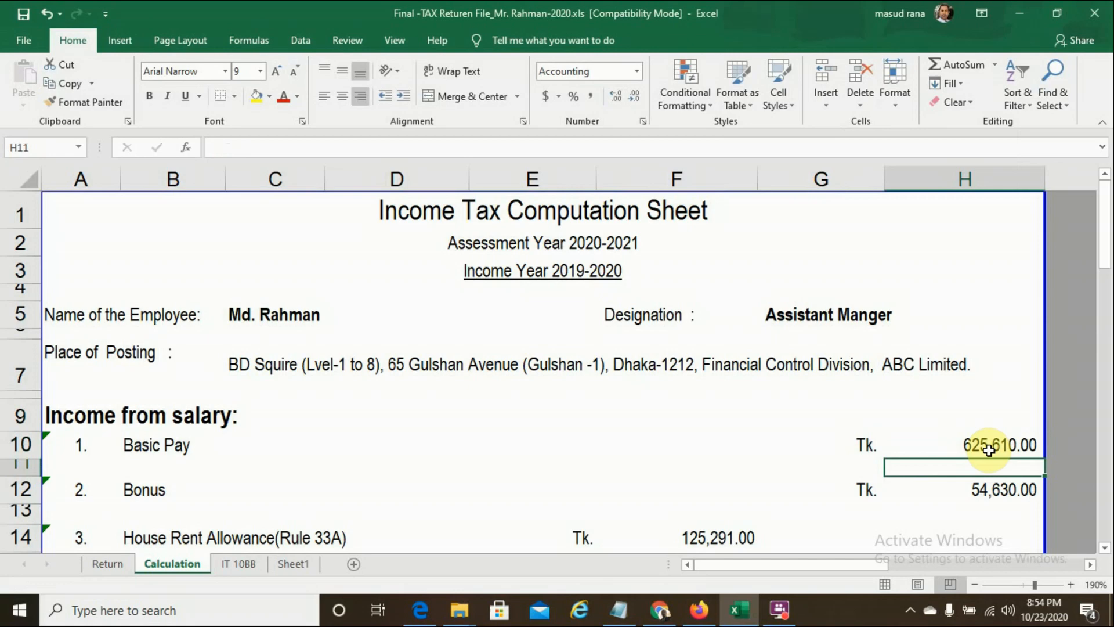
Look up the bonus in the salary certificate and set Bonus in H12 to 106,560
{"action": "key", "text": "Down"}
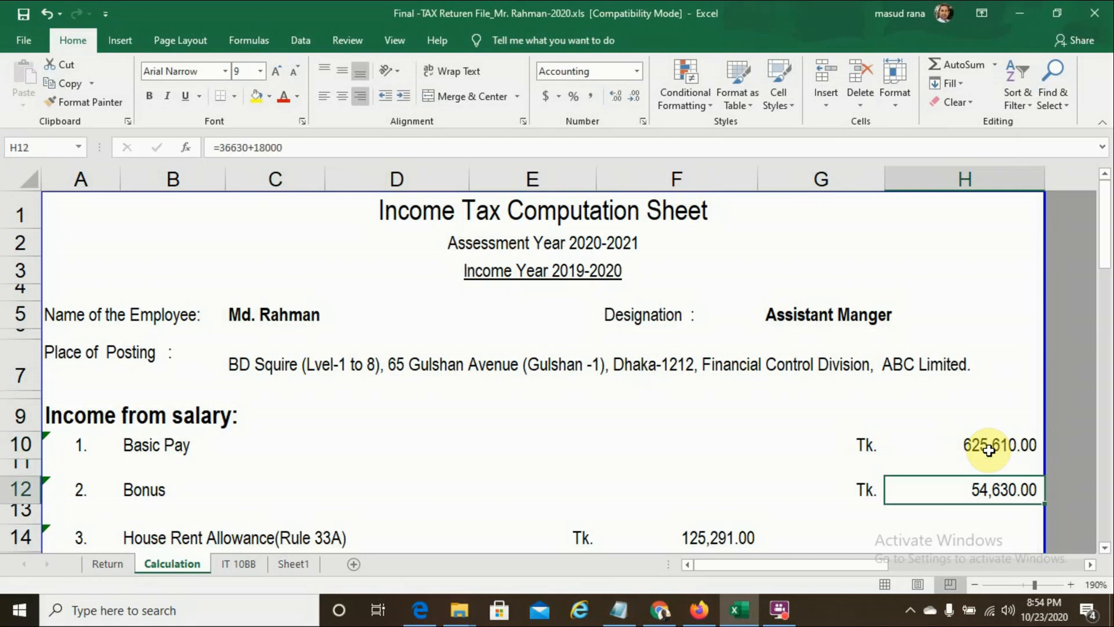
{"action": "key", "text": "alt+Tab"}
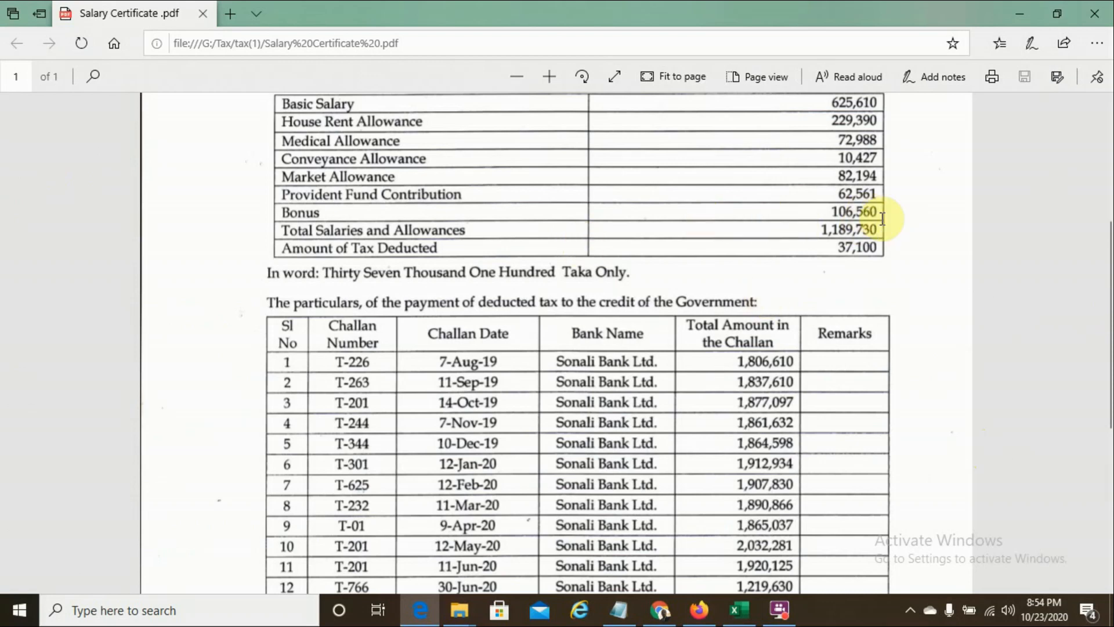
{"action": "key", "text": "alt+Tab"}
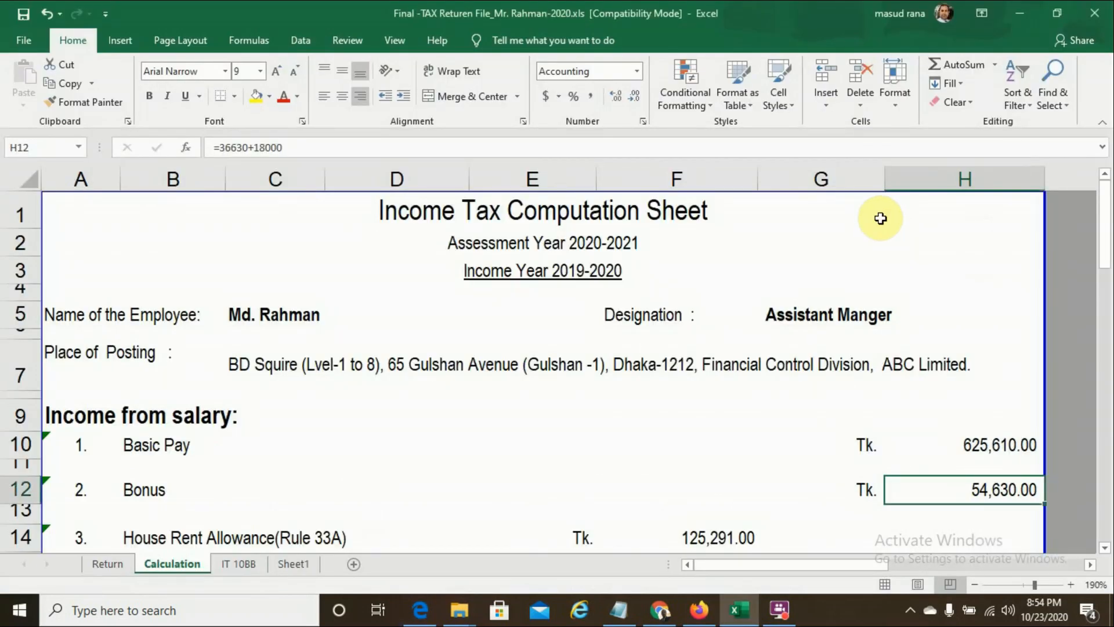
{"action": "type", "text": "106560"}
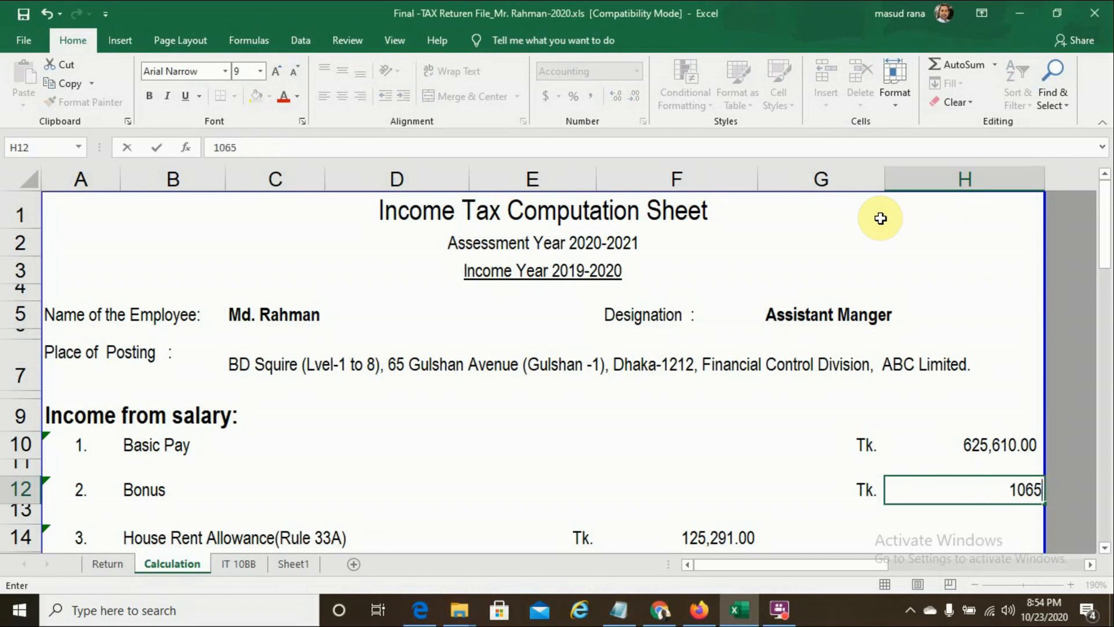
{"action": "left_click", "coordinate": [562, 470]}
Review the Calculation sheet's salary income, tax slabs, investment rebate and tax payable rows
{"action": "key", "text": "Down"}
{"action": "key", "text": "Down"}
{"action": "key", "text": "Down"}
{"action": "key", "text": "Down"}
{"action": "key", "text": "Down"}
{"action": "key", "text": "Down"}
{"action": "key", "text": "Down"}
{"action": "key", "text": "Down"}
{"action": "key", "text": "Down"}
{"action": "key", "text": "Down"}
{"action": "key", "text": "Down"}
{"action": "key", "text": "Down"}
{"action": "key", "text": "Down"}
{"action": "key", "text": "Down"}
{"action": "key", "text": "Down"}
{"action": "key", "text": "Down"}
{"action": "key", "text": "Down"}
{"action": "key", "text": "Down"}
{"action": "key", "text": "Down"}
{"action": "key", "text": "Down"}
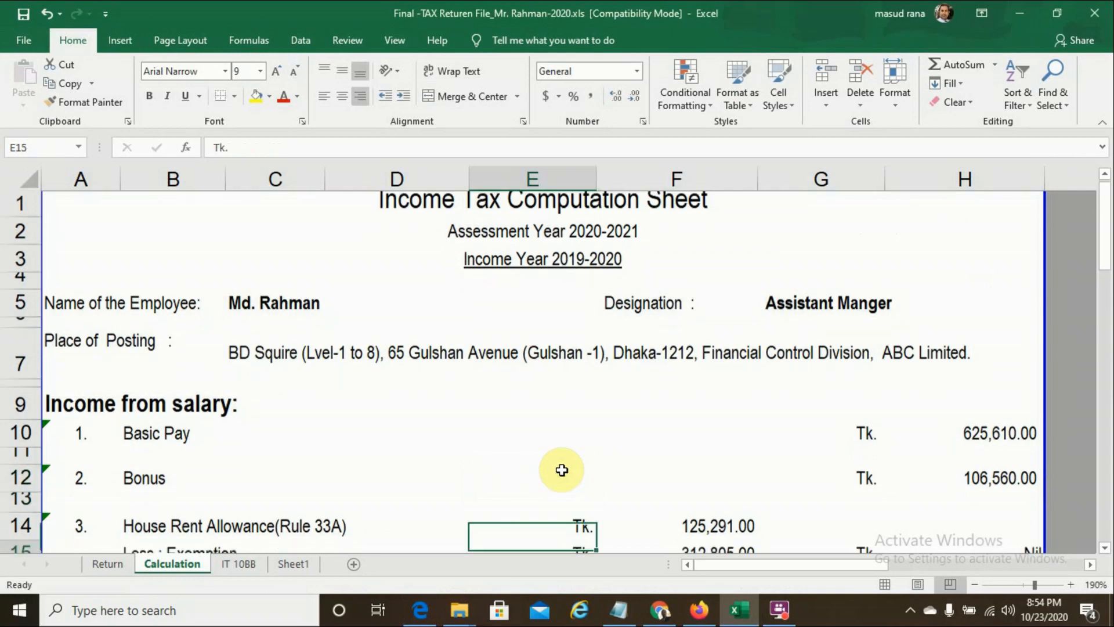
{"action": "key", "text": "Down"}
{"action": "key", "text": "Down"}
{"action": "key", "text": "Down"}
{"action": "key", "text": "Down"}
{"action": "key", "text": "Down"}
{"action": "key", "text": "Down"}
{"action": "key", "text": "Down"}
{"action": "key", "text": "Down"}
{"action": "key", "text": "Down"}
{"action": "key", "text": "Down"}
{"action": "key", "text": "Down"}
{"action": "key", "text": "Down"}
{"action": "key", "text": "Down"}
{"action": "key", "text": "Down"}
{"action": "key", "text": "Down"}
{"action": "key", "text": "Down"}
{"action": "key", "text": "Down"}
{"action": "key", "text": "Down"}
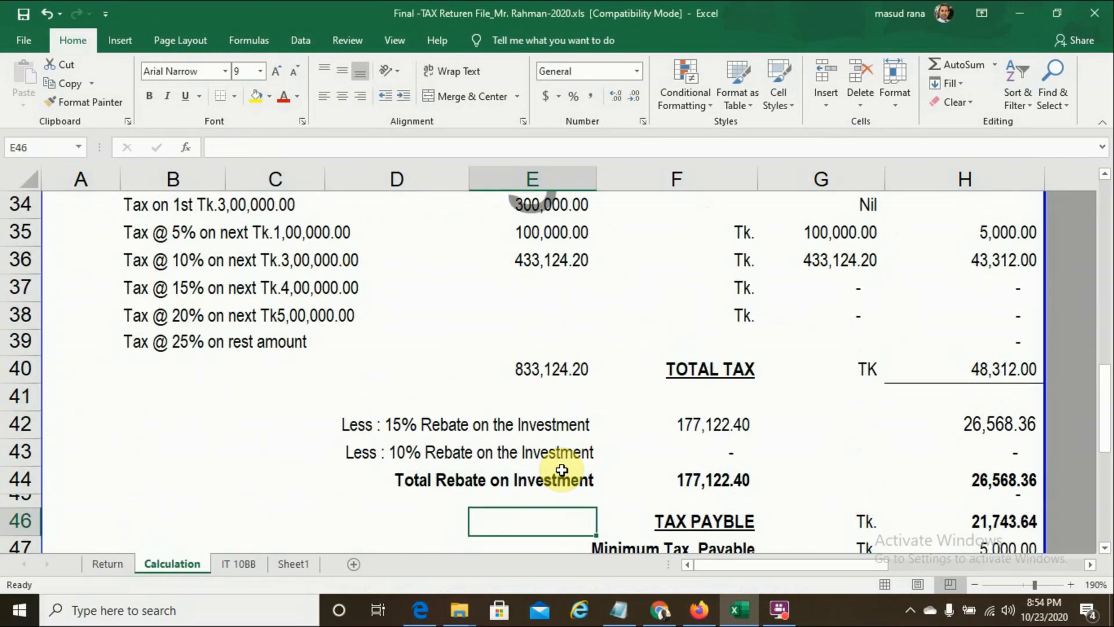
{"action": "key", "text": "Down"}
{"action": "key", "text": "Down"}
{"action": "key", "text": "Down"}
{"action": "key", "text": "Up"}
{"action": "key", "text": "Up"}
{"action": "key", "text": "Up"}
{"action": "key", "text": "Up"}
{"action": "key", "text": "Up"}
{"action": "key", "text": "Up"}
{"action": "key", "text": "Up"}
{"action": "key", "text": "Up"}
{"action": "key", "text": "Up"}
{"action": "key", "text": "Up"}
{"action": "key", "text": "Up"}
{"action": "key", "text": "Up"}
{"action": "key", "text": "Up"}
{"action": "key", "text": "Up"}
{"action": "key", "text": "Up"}
{"action": "key", "text": "Up"}
{"action": "key", "text": "Up"}
{"action": "key", "text": "Up"}
{"action": "key", "text": "Up"}
{"action": "key", "text": "Up"}
{"action": "key", "text": "Up"}
{"action": "key", "text": "Up"}
{"action": "key", "text": "Up"}
{"action": "key", "text": "Up"}
{"action": "key", "text": "Up"}
{"action": "key", "text": "Up"}
{"action": "key", "text": "Up"}
{"action": "key", "text": "Up"}
{"action": "key", "text": "Up"}
{"action": "key", "text": "Up"}
{"action": "key", "text": "Up"}
{"action": "key", "text": "Up"}
{"action": "key", "text": "Up"}
{"action": "key", "text": "Up"}
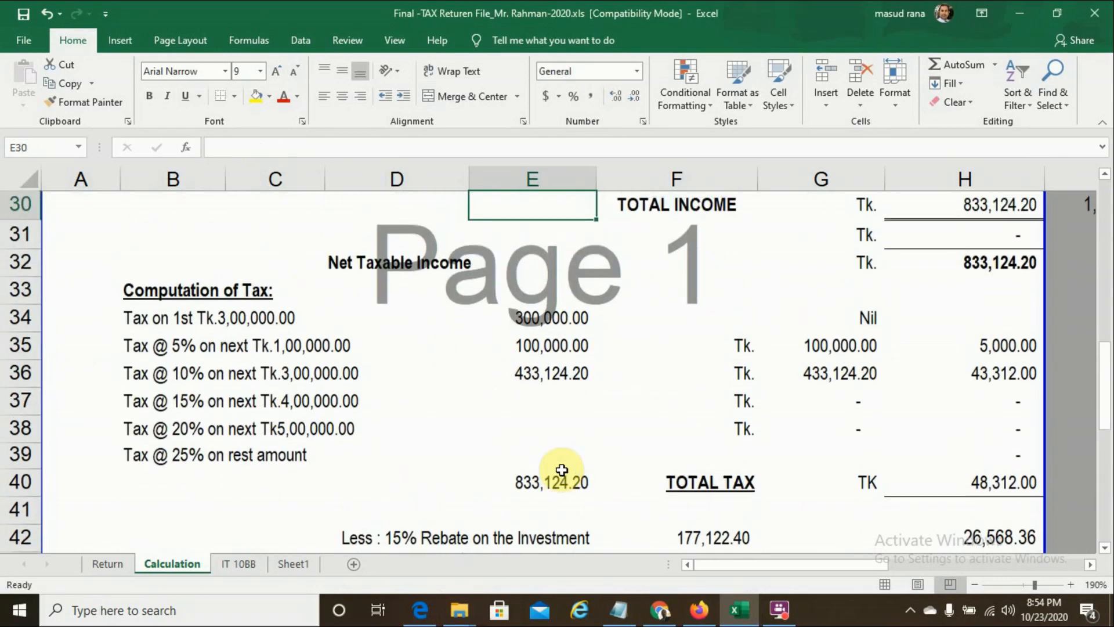
{"action": "key", "text": "Up"}
{"action": "key", "text": "Up"}
{"action": "key", "text": "Up"}
{"action": "key", "text": "Up"}
{"action": "key", "text": "Up"}
{"action": "key", "text": "Up"}
{"action": "key", "text": "Up"}
{"action": "key", "text": "Up"}
{"action": "key", "text": "Up"}
{"action": "key", "text": "Up"}
{"action": "key", "text": "Up"}
{"action": "key", "text": "Up"}
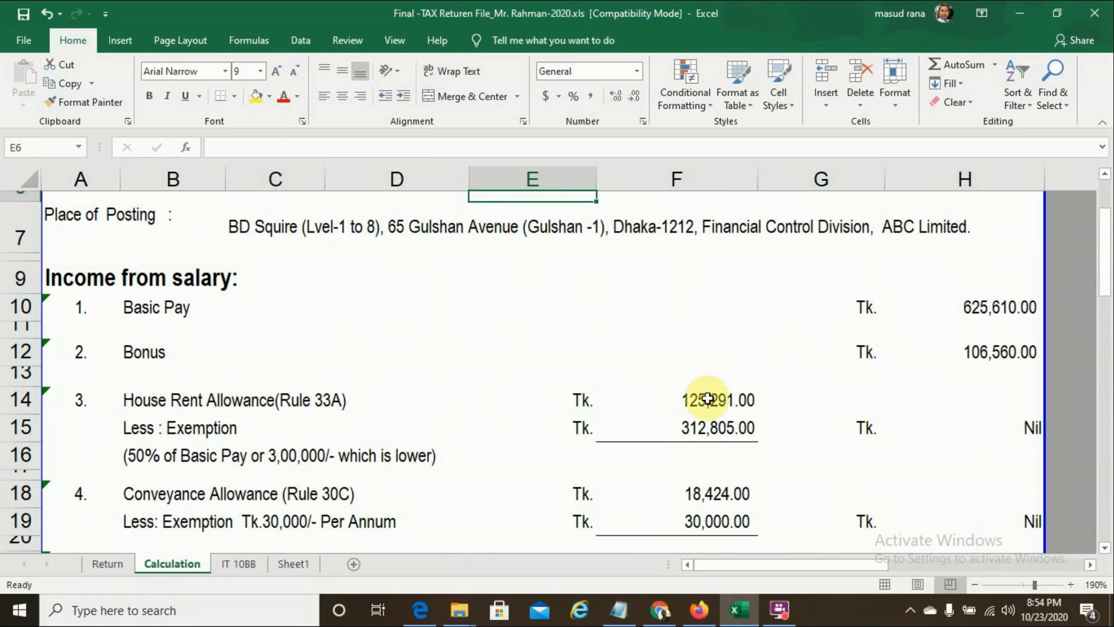
Look up the house rent allowance in the salary certificate and set House Rent Allowance in F14 to 229,390
{"action": "key", "text": "alt+Tab"}
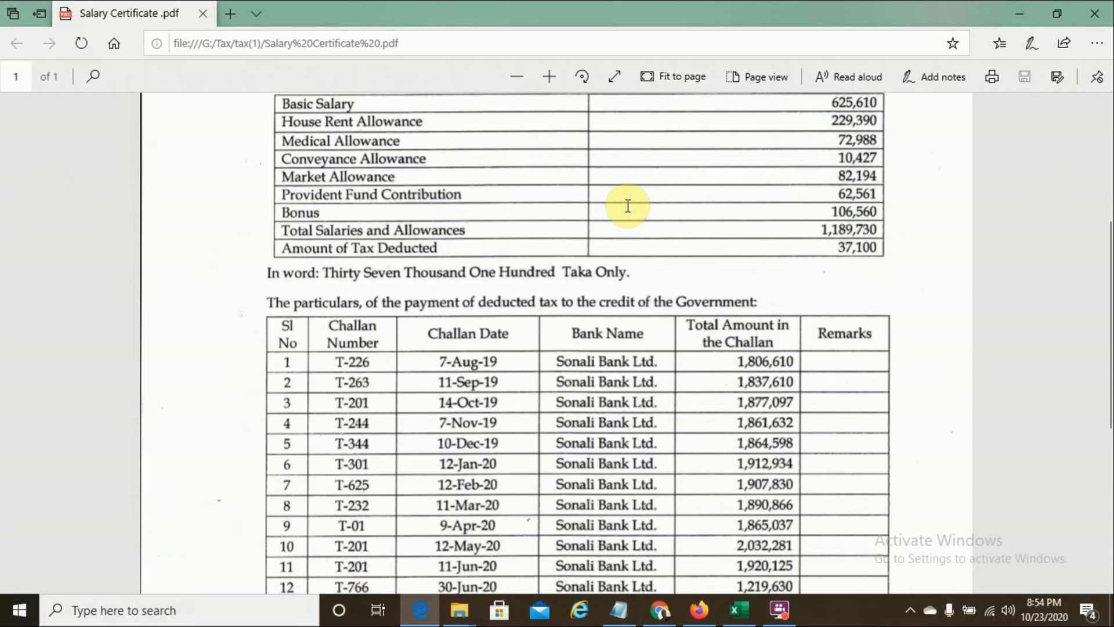
{"action": "key", "text": "alt+Tab"}
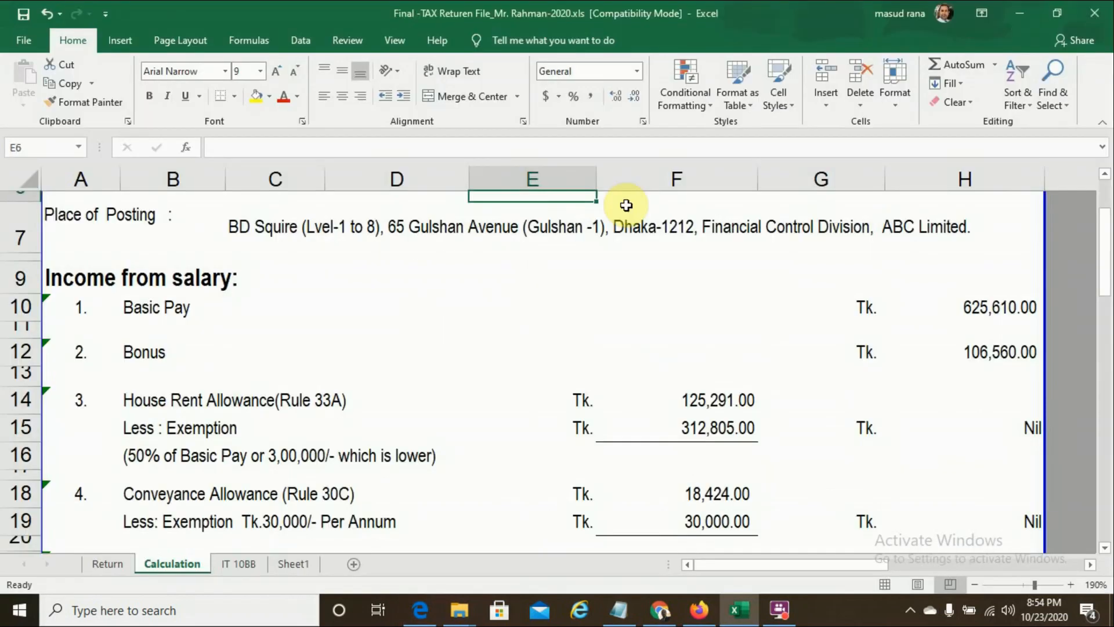
{"action": "left_click", "coordinate": [699, 397]}
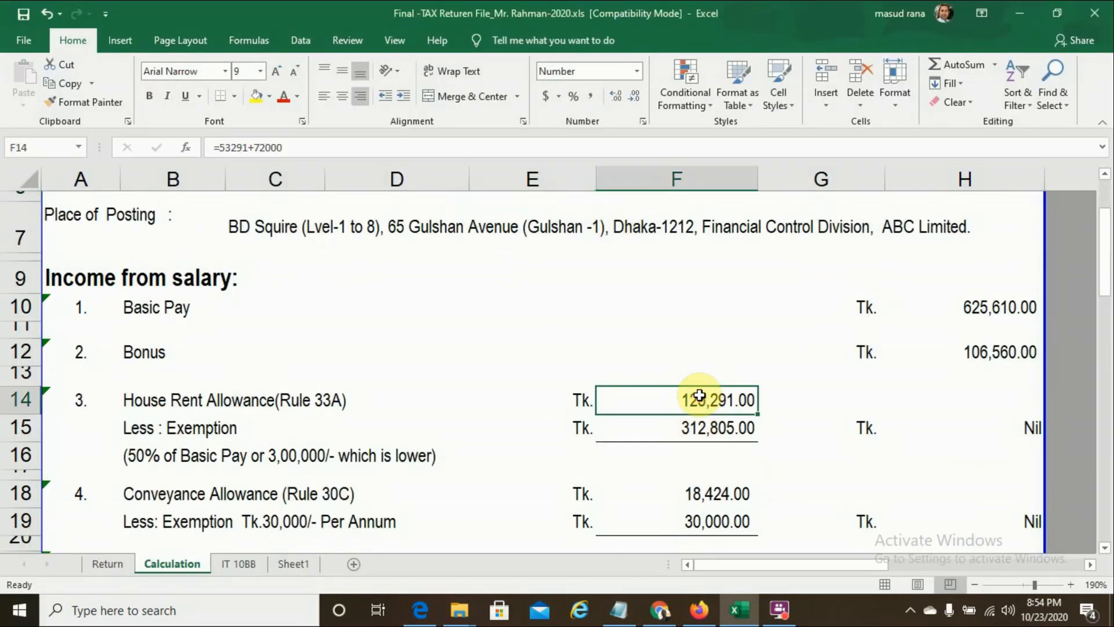
{"action": "type", "text": "229"}
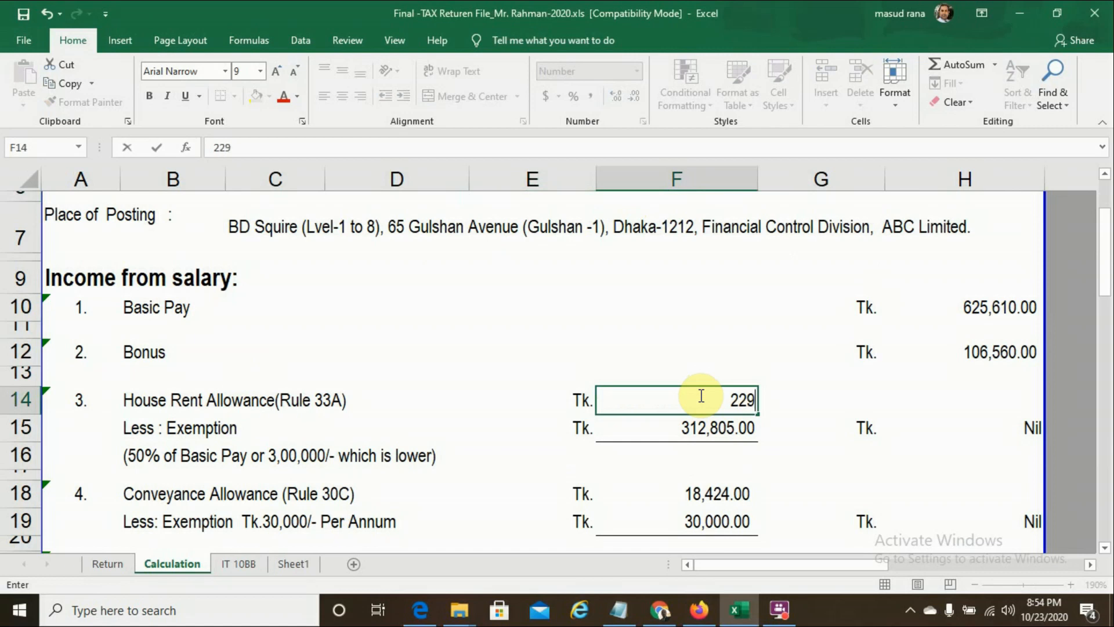
{"action": "type", "text": "390"}
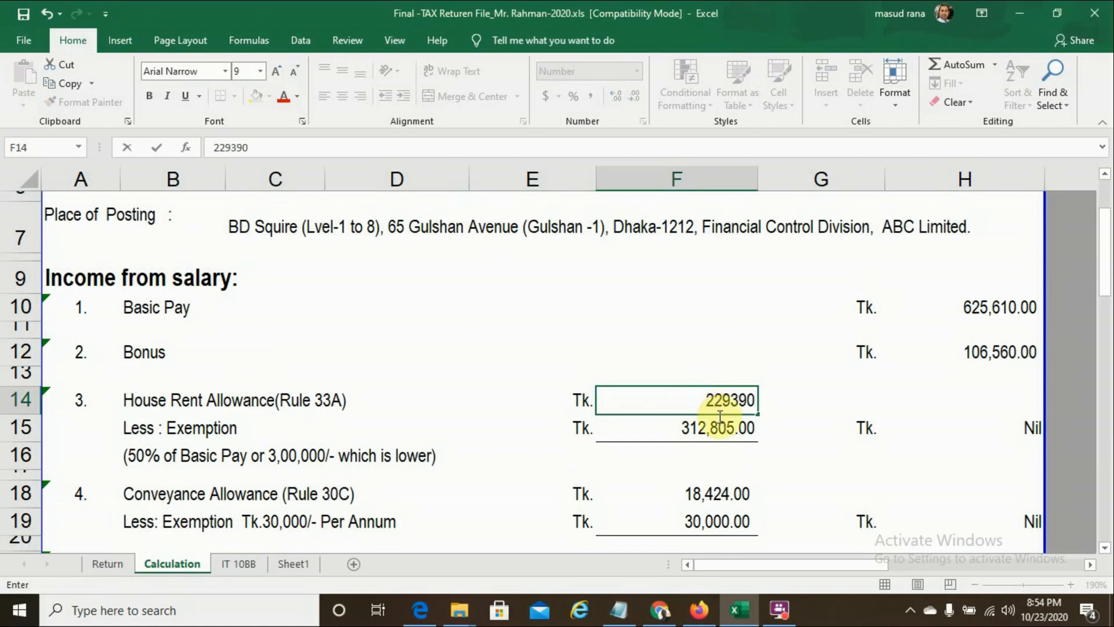
{"action": "left_click", "coordinate": [806, 444]}
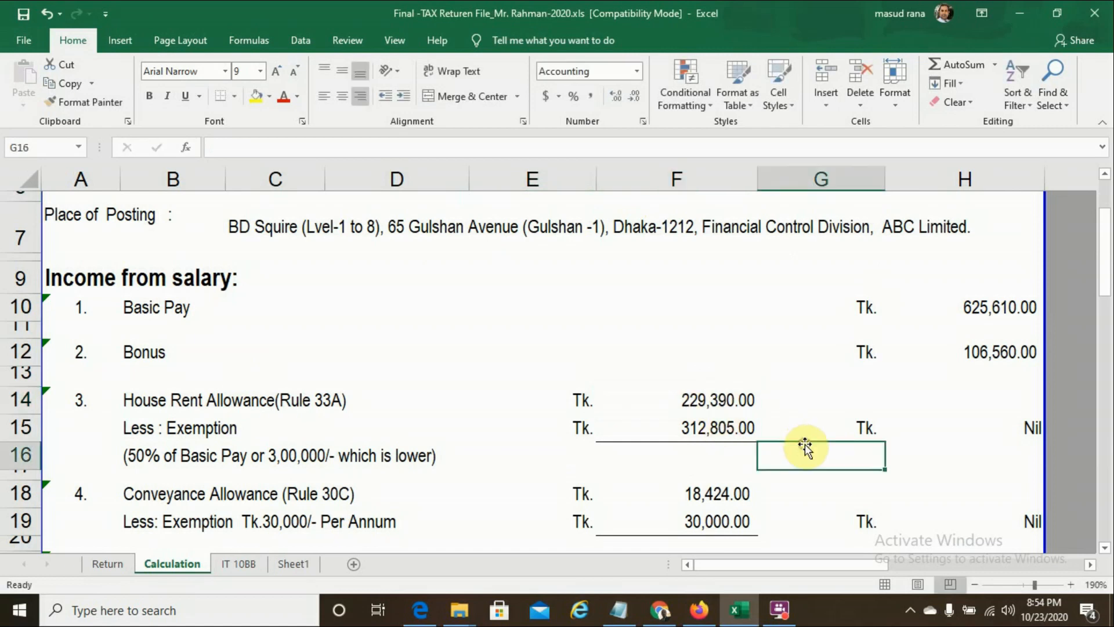
Inspect the formula behind the house rent exemption in F15 without changing it
{"action": "left_click", "coordinate": [698, 428]}
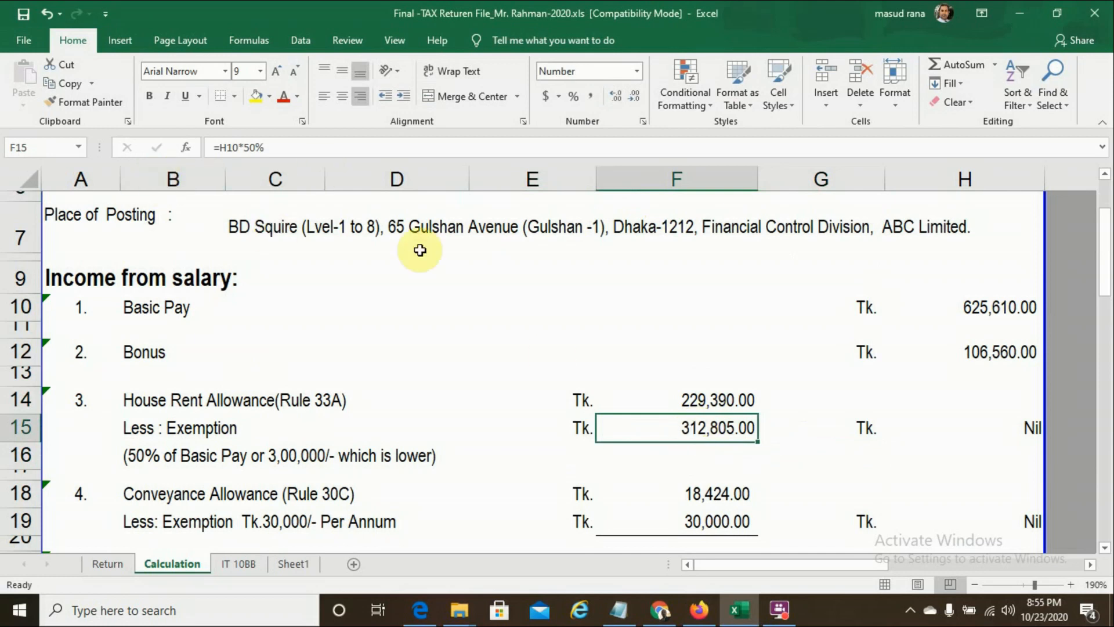
{"action": "left_click", "coordinate": [311, 144]}
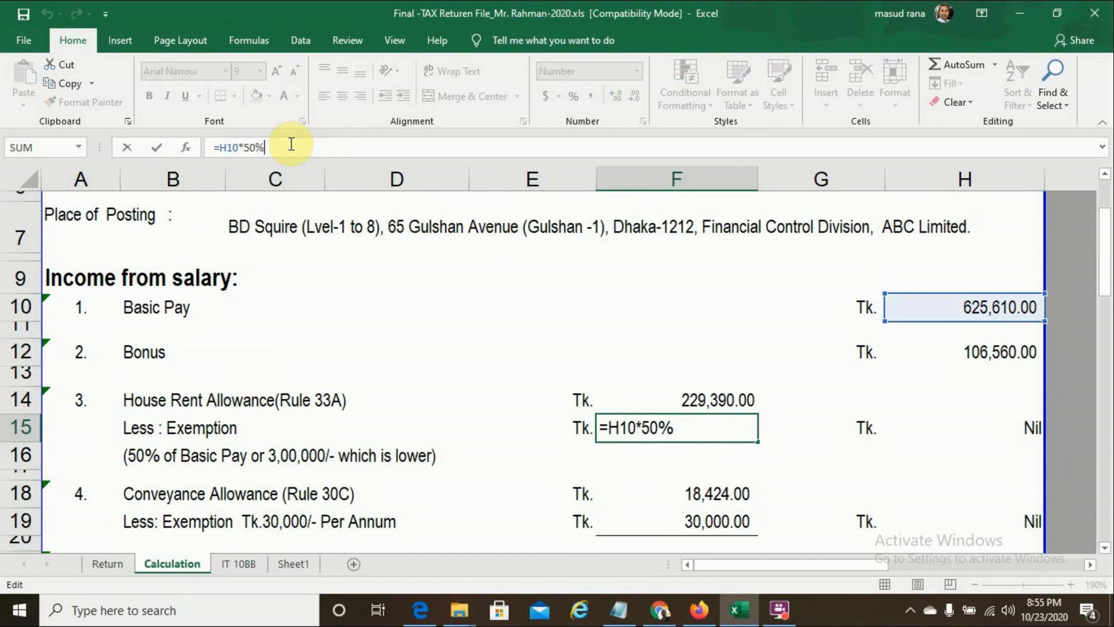
{"action": "left_click", "coordinate": [637, 357]}
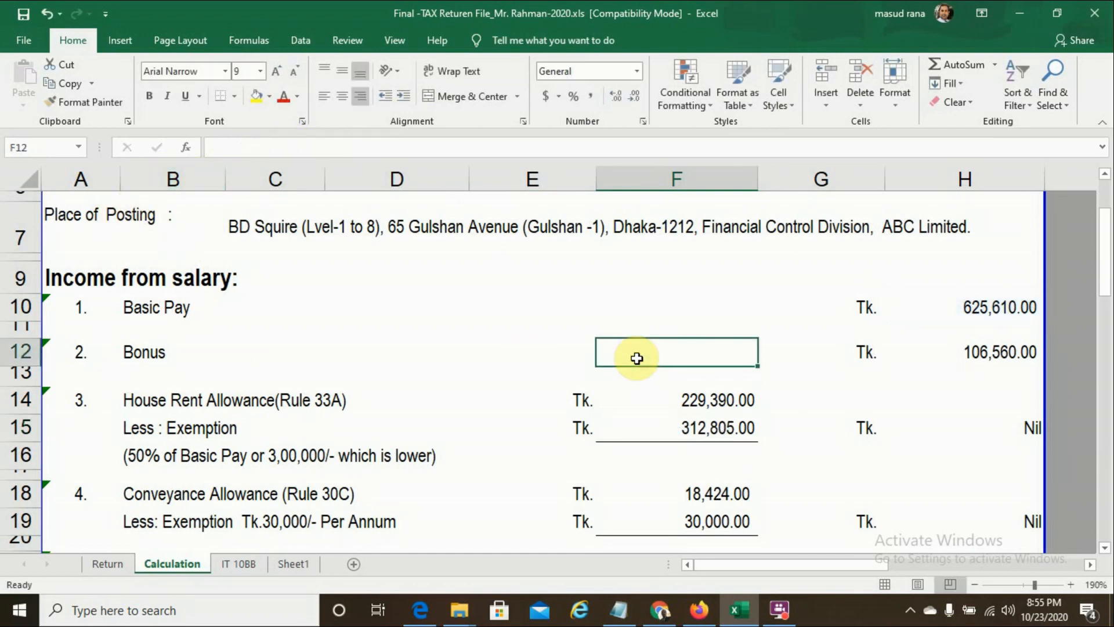
Try a fixed house rent exemption of 300,000 in F15 and undo the entry
{"action": "left_click", "coordinate": [705, 426]}
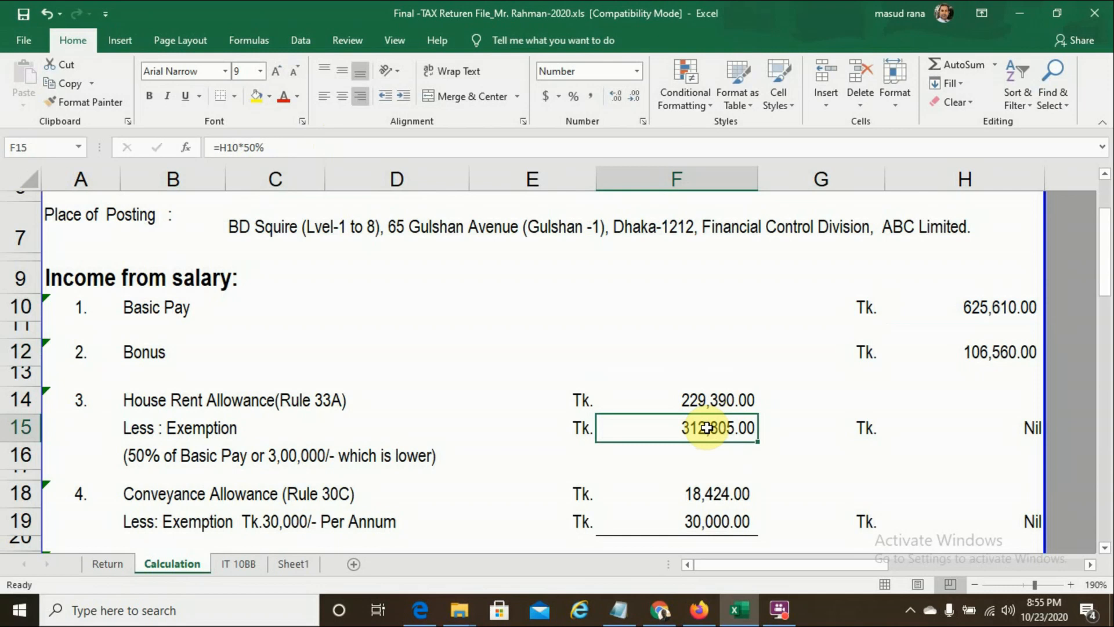
{"action": "type", "text": "3"}
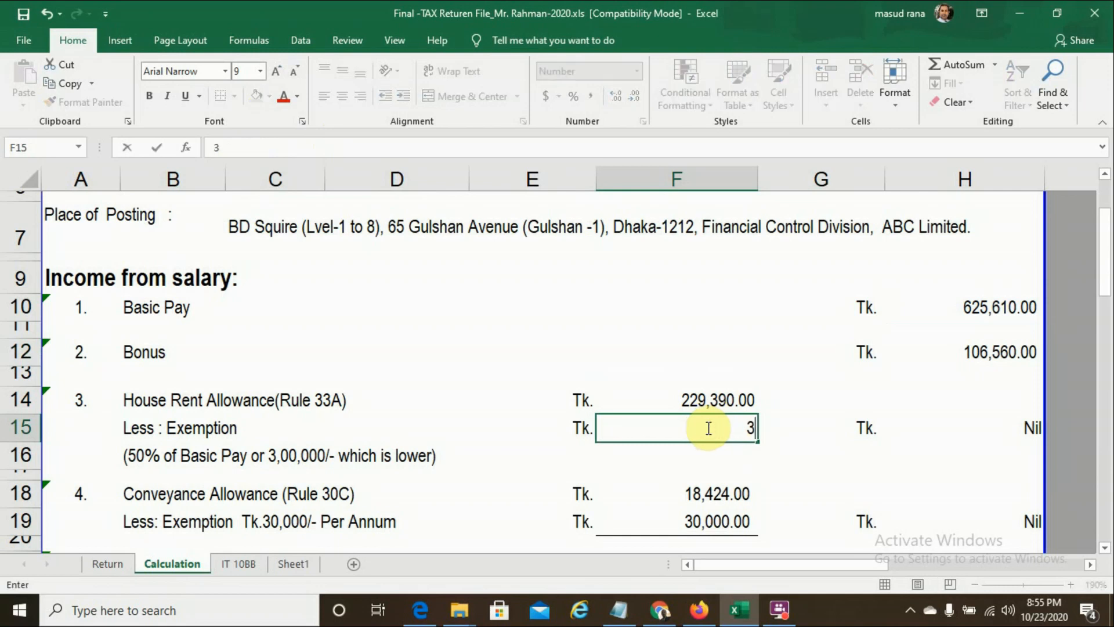
{"action": "type", "text": "00,000"}
{"action": "key", "text": "Return"}
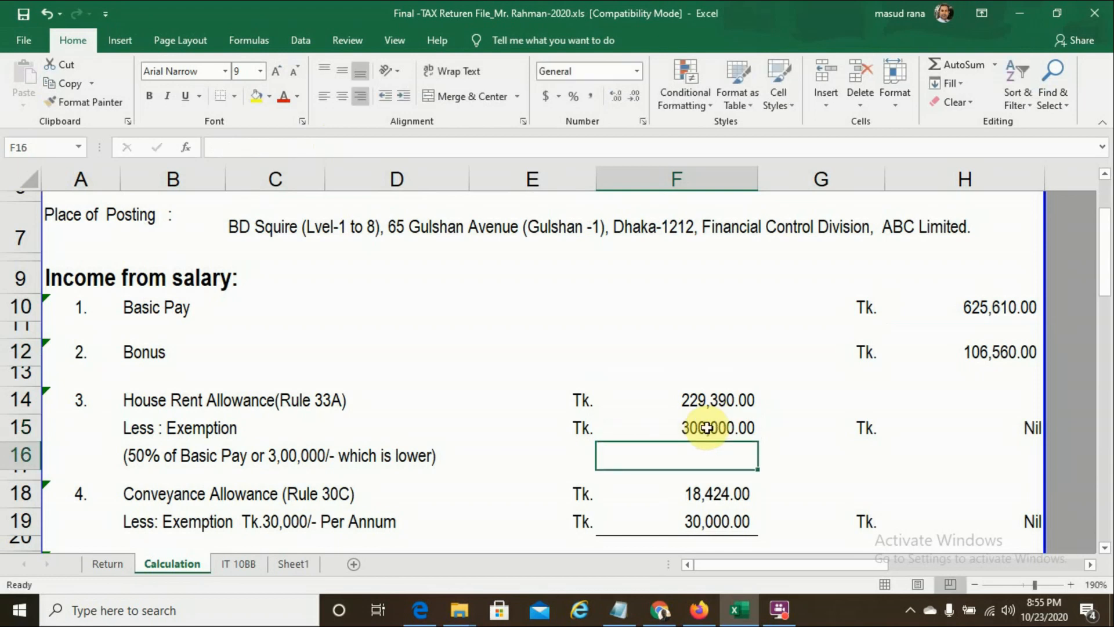
{"action": "left_click", "coordinate": [717, 429]}
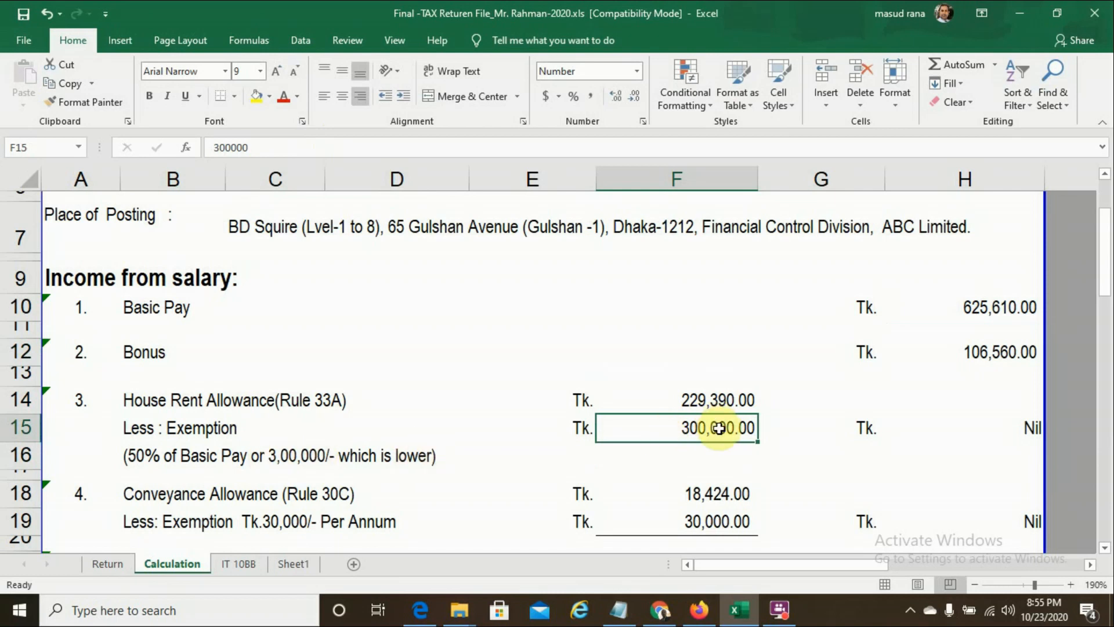
{"action": "key", "text": "ctrl+z"}
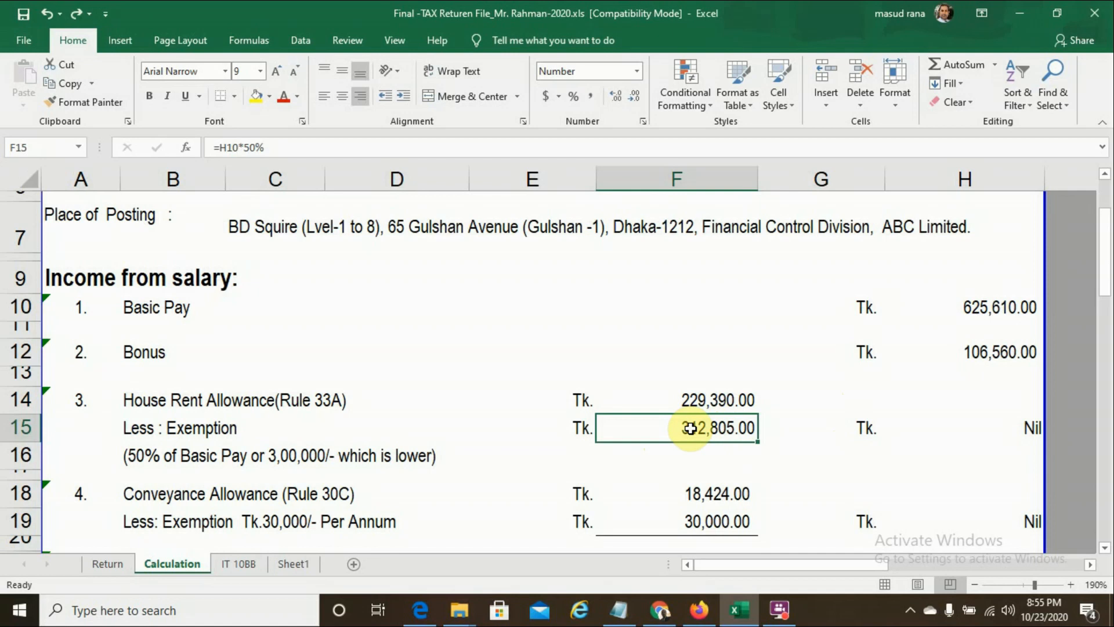
Restore the 300,000 house rent exemption in F15 and set Conveyance Allowance in F18 to 10,427 from the salary certificate
{"action": "key", "text": "ctrl+y"}
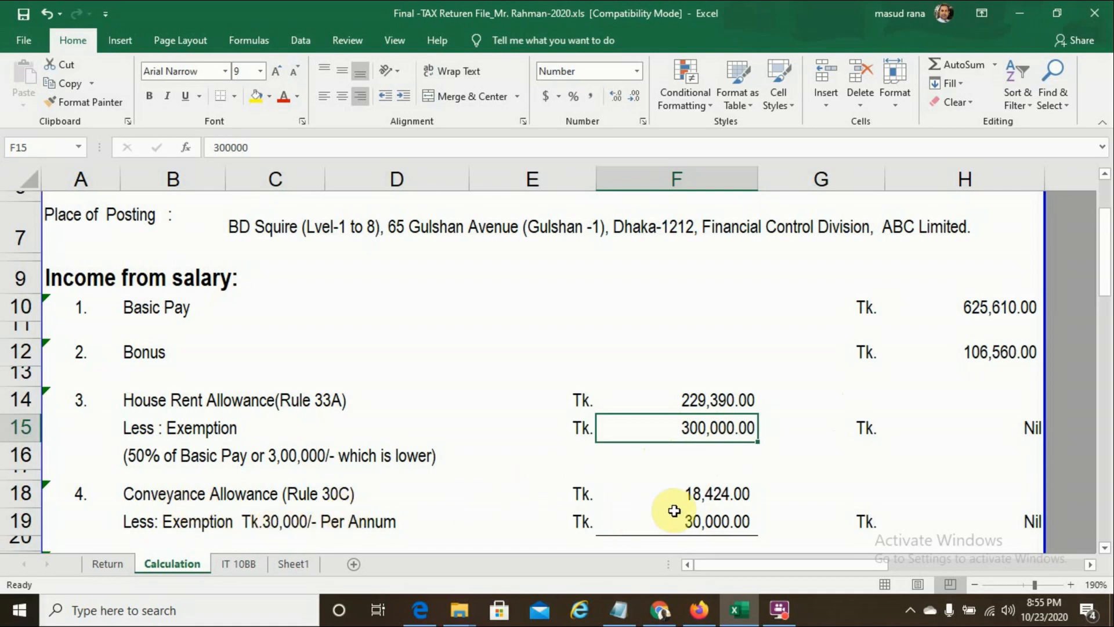
{"action": "left_click", "coordinate": [715, 494]}
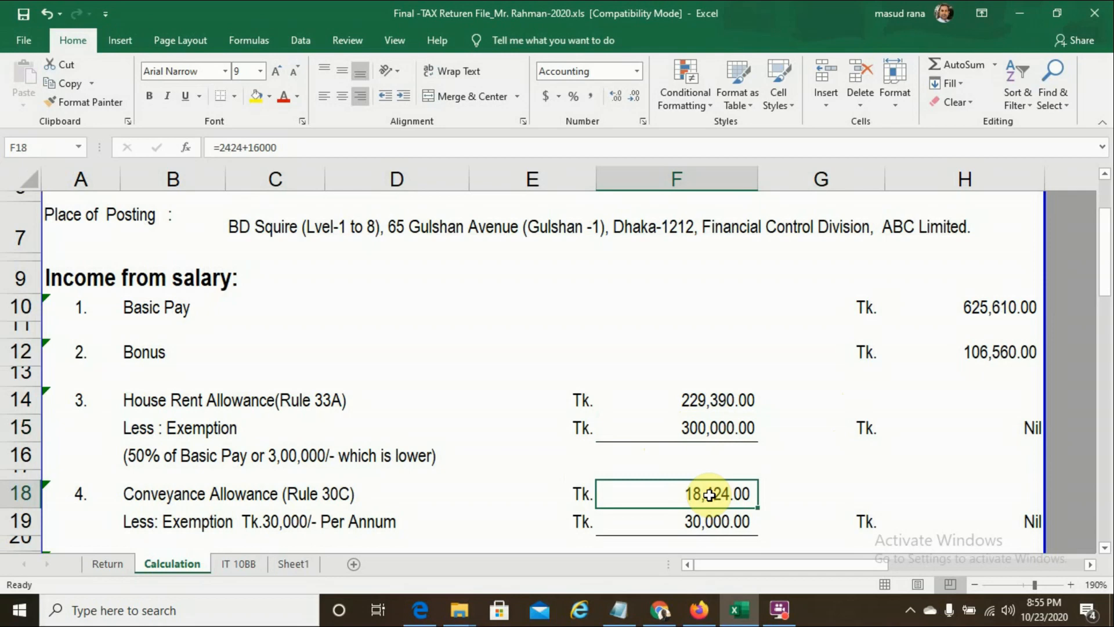
{"action": "key", "text": "alt+Tab"}
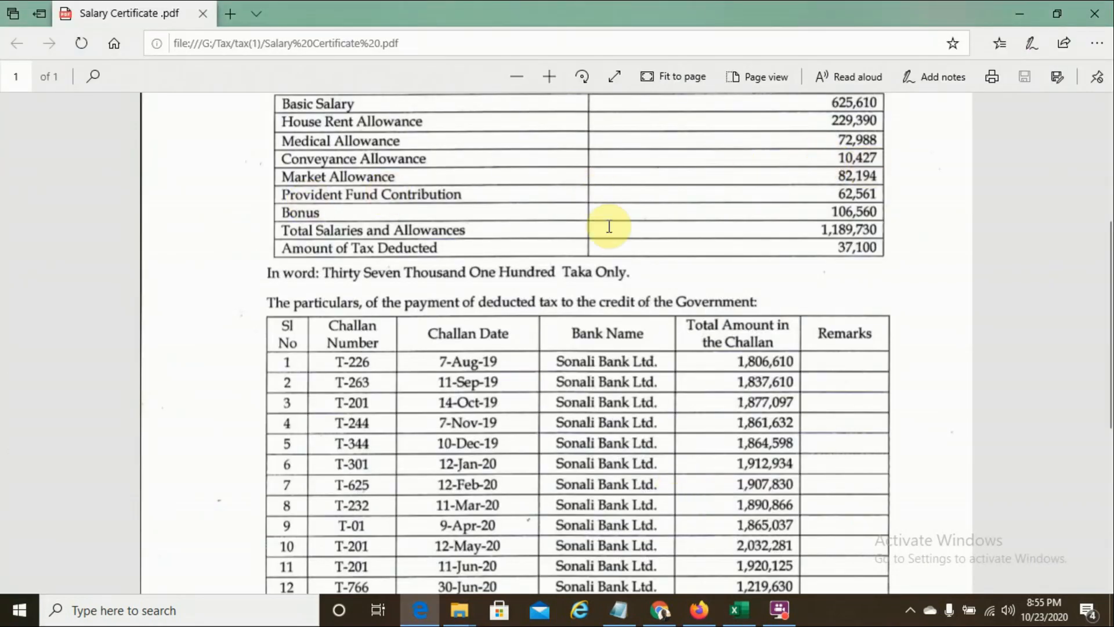
{"action": "key", "text": "alt+Tab"}
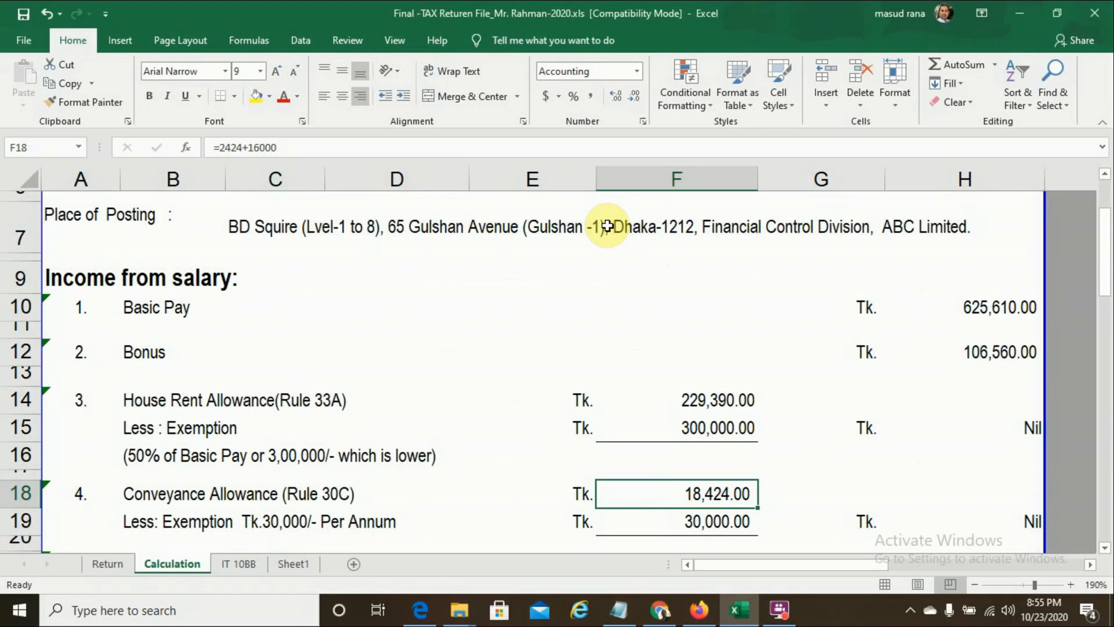
{"action": "type", "text": "10,4"}
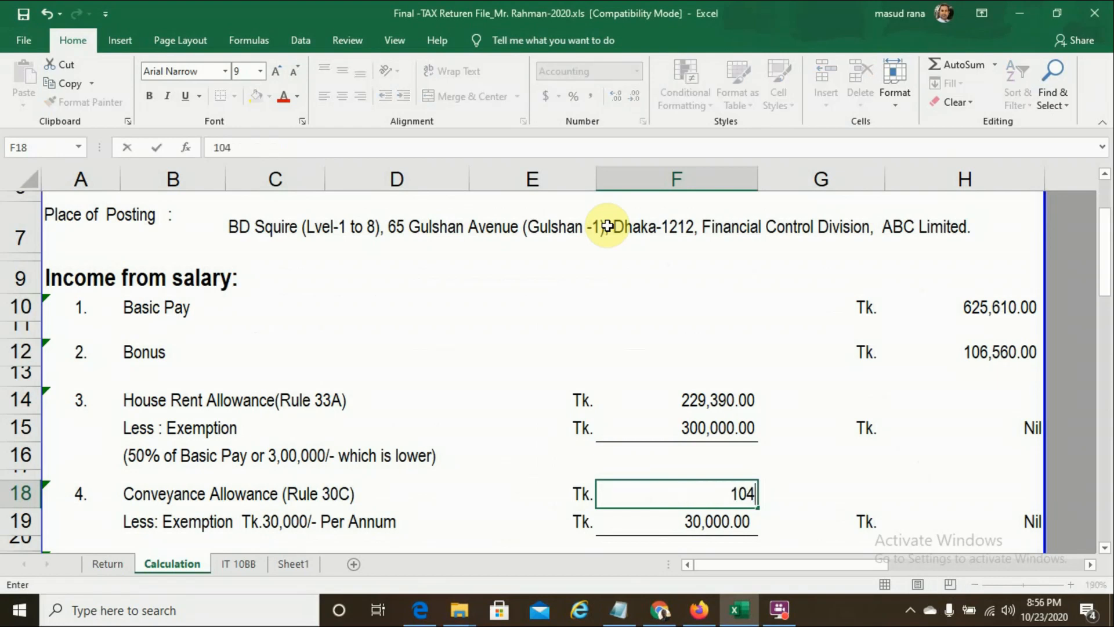
{"action": "type", "text": "27"}
{"action": "key", "text": "Return"}
Look up the medical allowance in the salary certificate and set Medical Allowances in F21 to 72,988
{"action": "key", "text": "Down"}
{"action": "key", "text": "Down"}
{"action": "key", "text": "Down"}
{"action": "key", "text": "Up"}
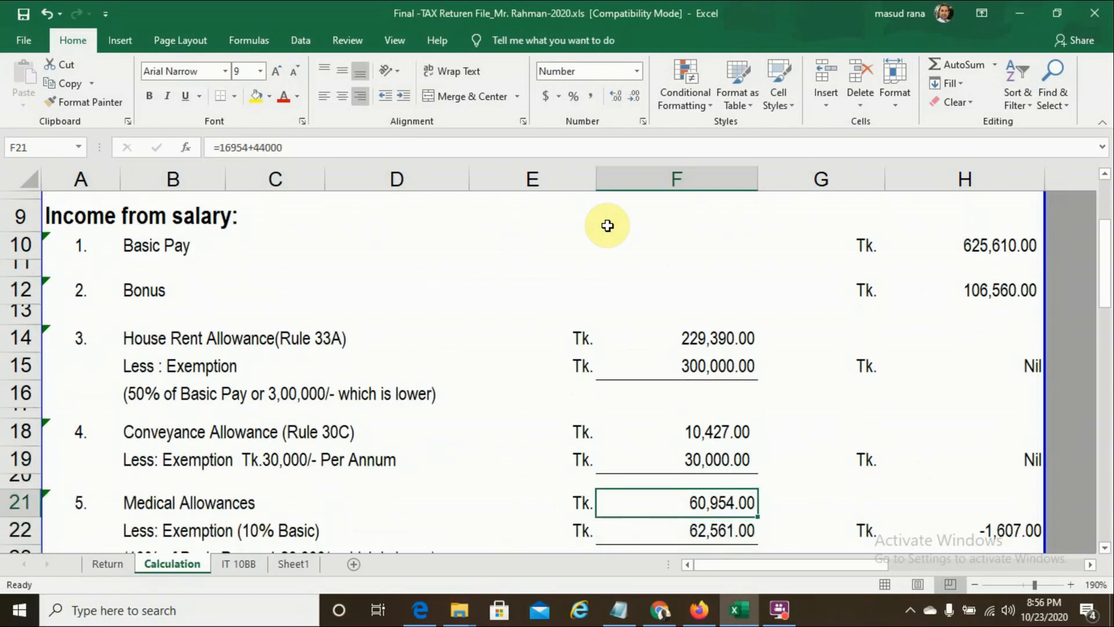
{"action": "key", "text": "alt+Tab"}
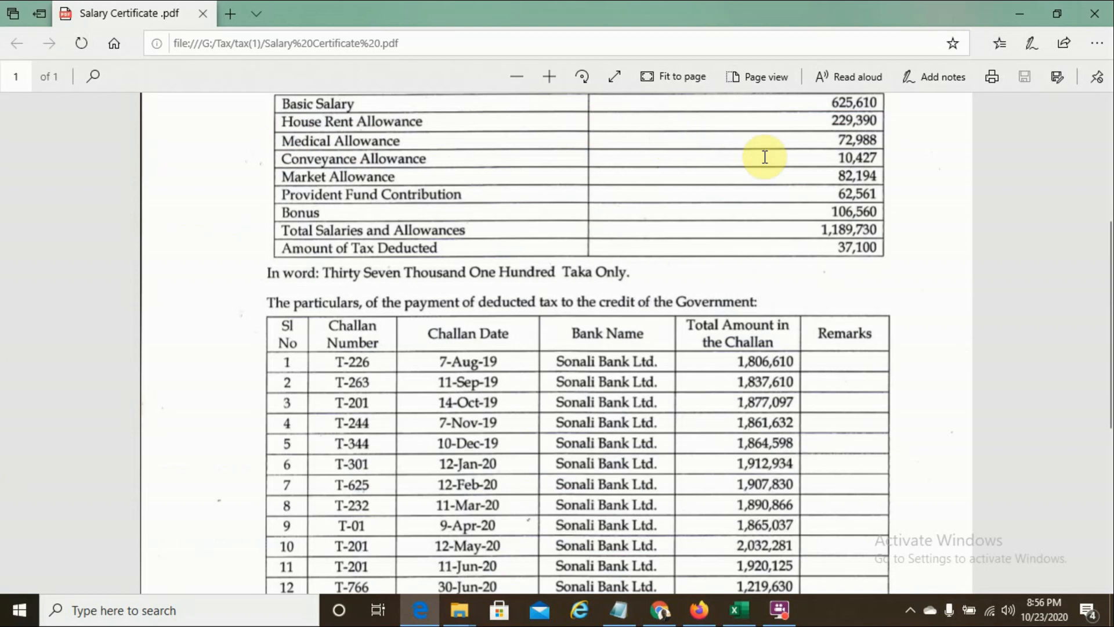
{"action": "key", "text": "alt+Tab"}
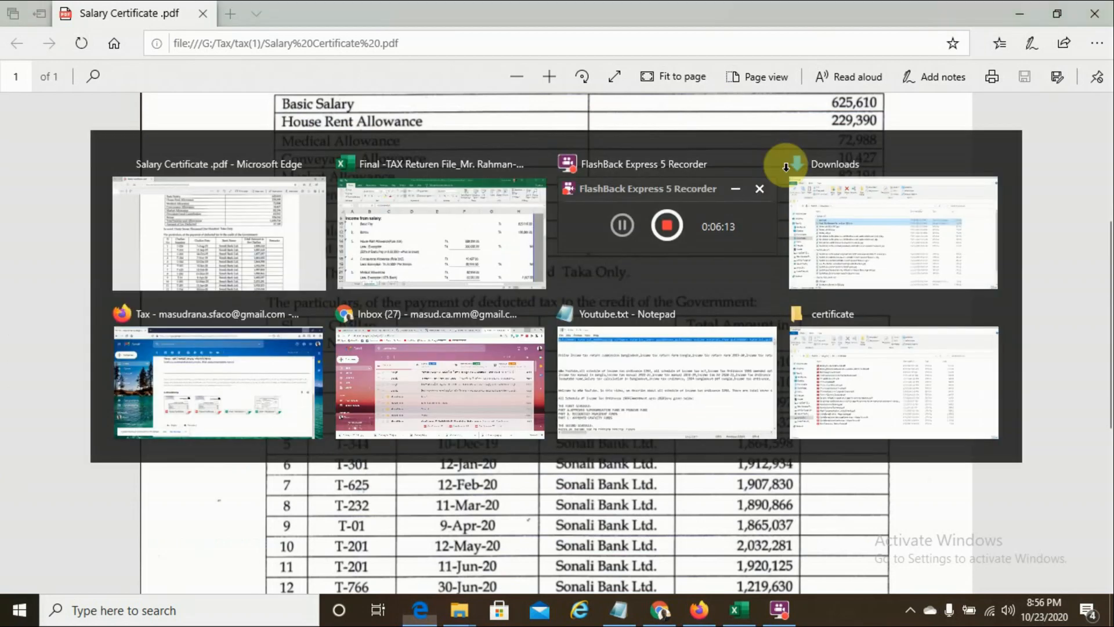
{"action": "key", "text": "F2"}
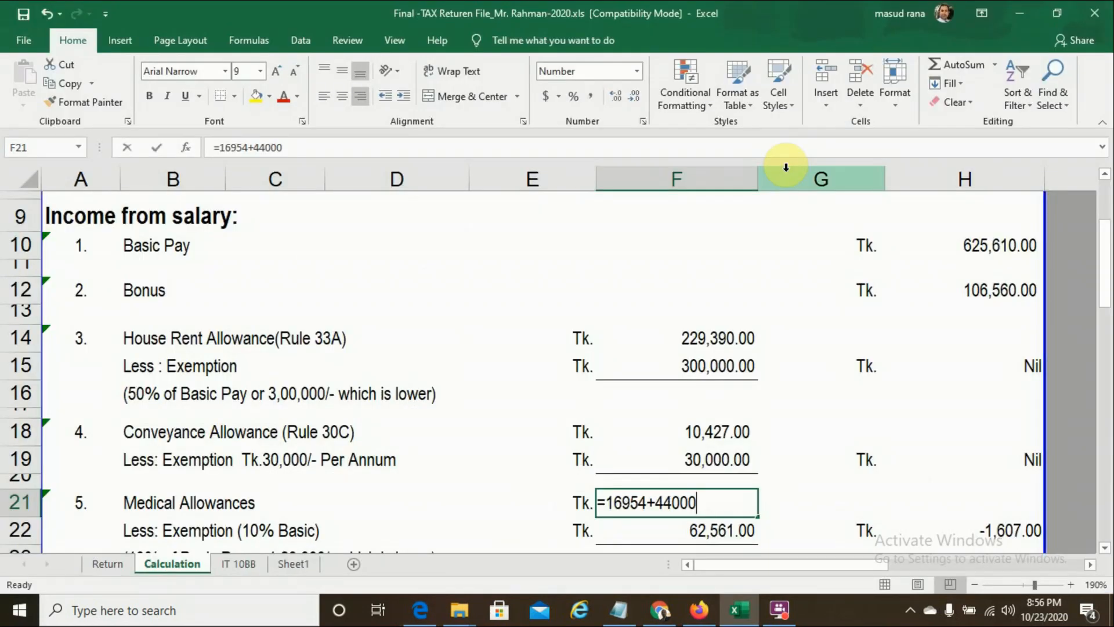
{"action": "type", "text": "72988"}
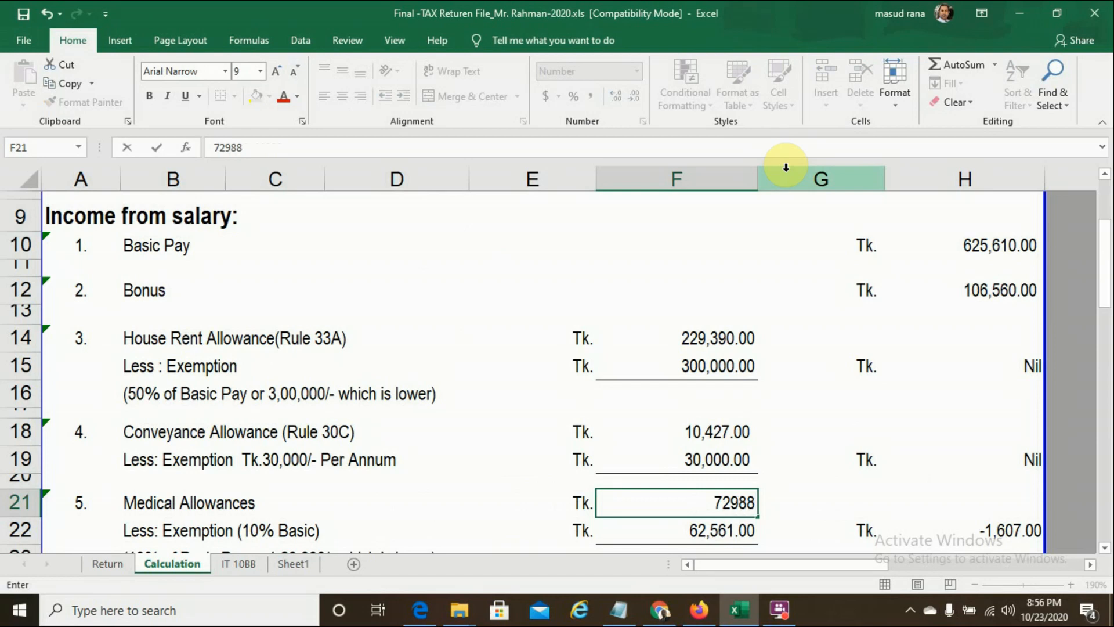
{"action": "key", "text": "Return"}
{"action": "key", "text": "Down"}
{"action": "key", "text": "Down"}
{"action": "key", "text": "Up"}
{"action": "key", "text": "Up"}
{"action": "key", "text": "Up"}
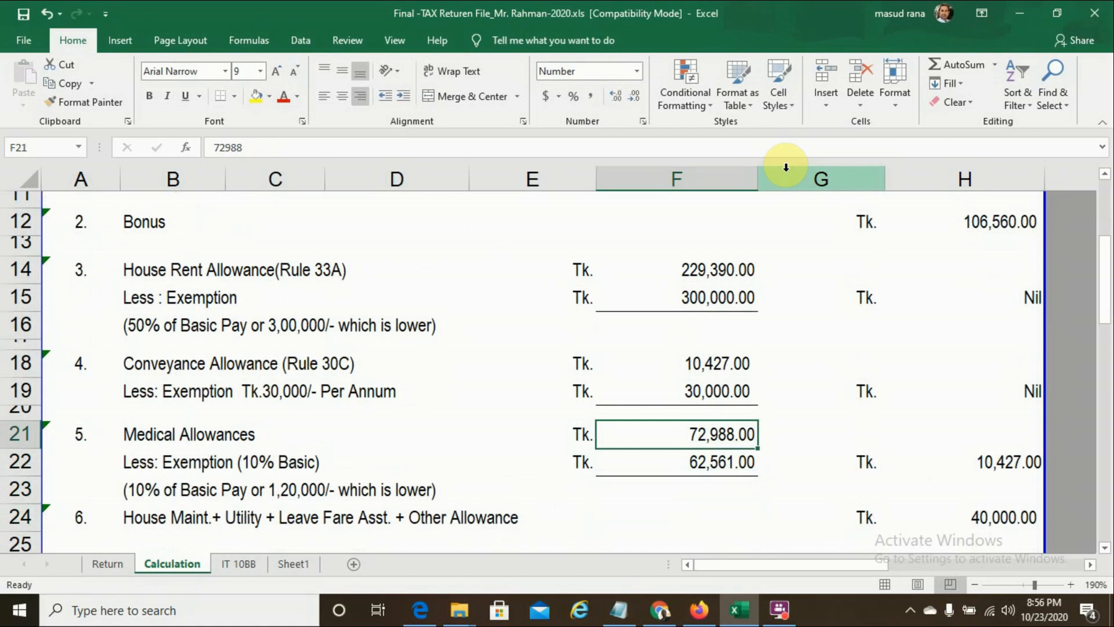
Inspect the medical exemption formula in F22, glance at the salary certificate, and view the remaining salary income rows
{"action": "left_click", "coordinate": [683, 466]}
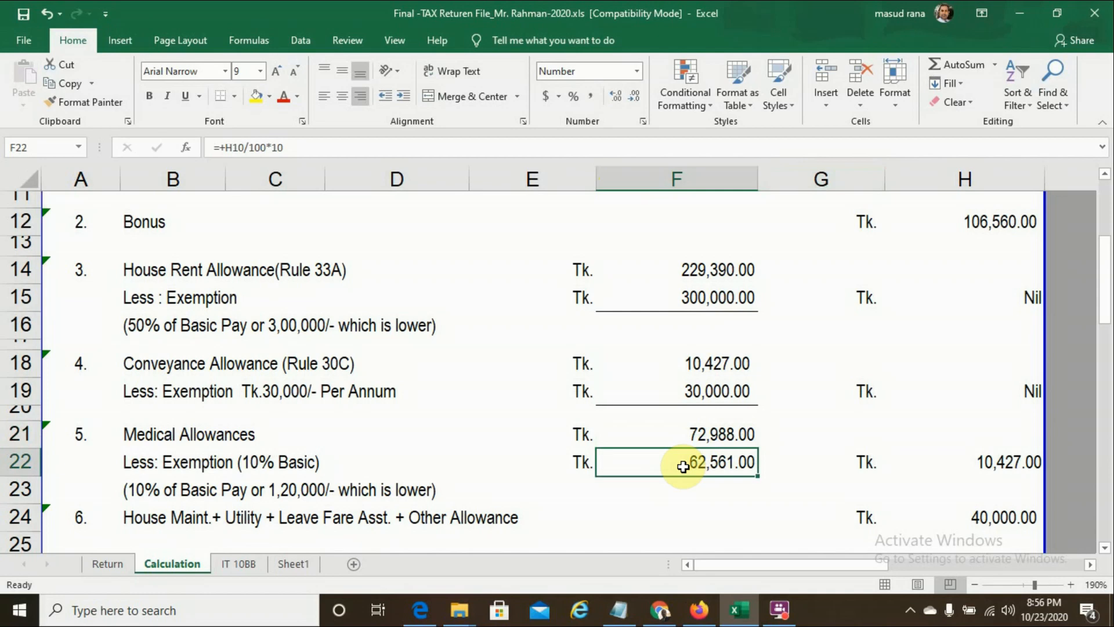
{"action": "key", "text": "alt+Tab"}
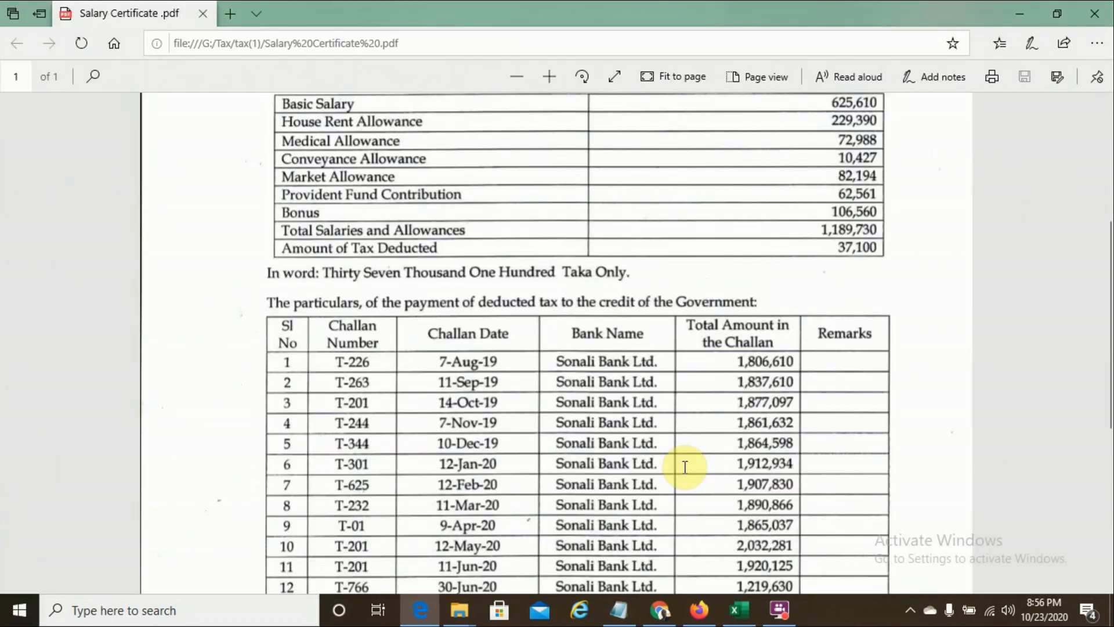
{"action": "key", "text": "alt+Tab"}
{"action": "key", "text": "Down"}
{"action": "key", "text": "Down"}
{"action": "key", "text": "Down"}
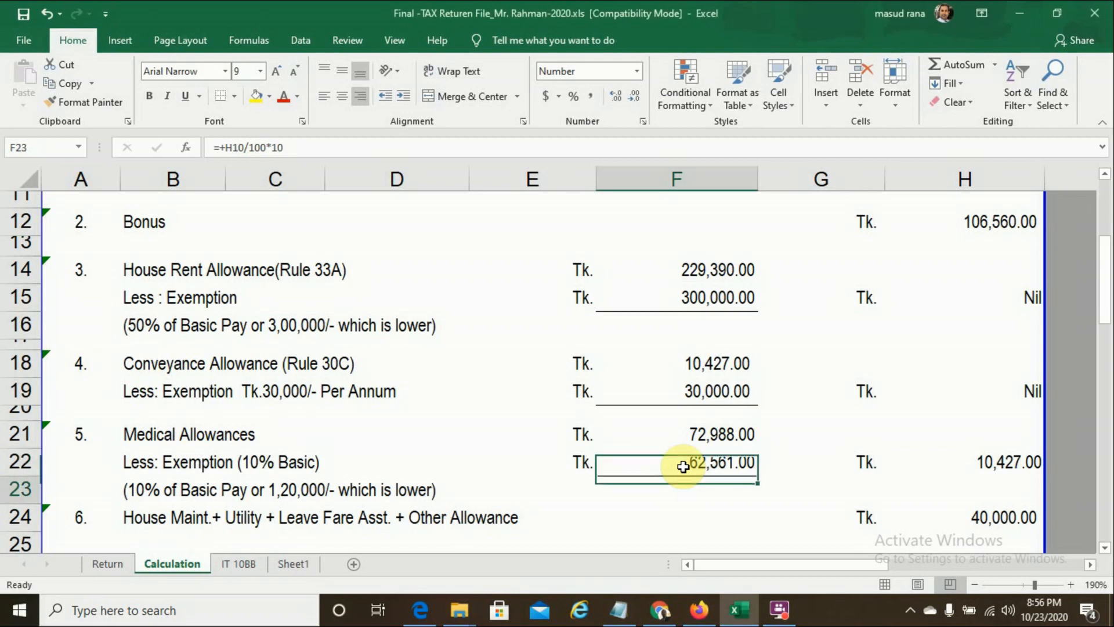
{"action": "key", "text": "Down"}
{"action": "key", "text": "Down"}
{"action": "key", "text": "Down"}
{"action": "key", "text": "Down"}
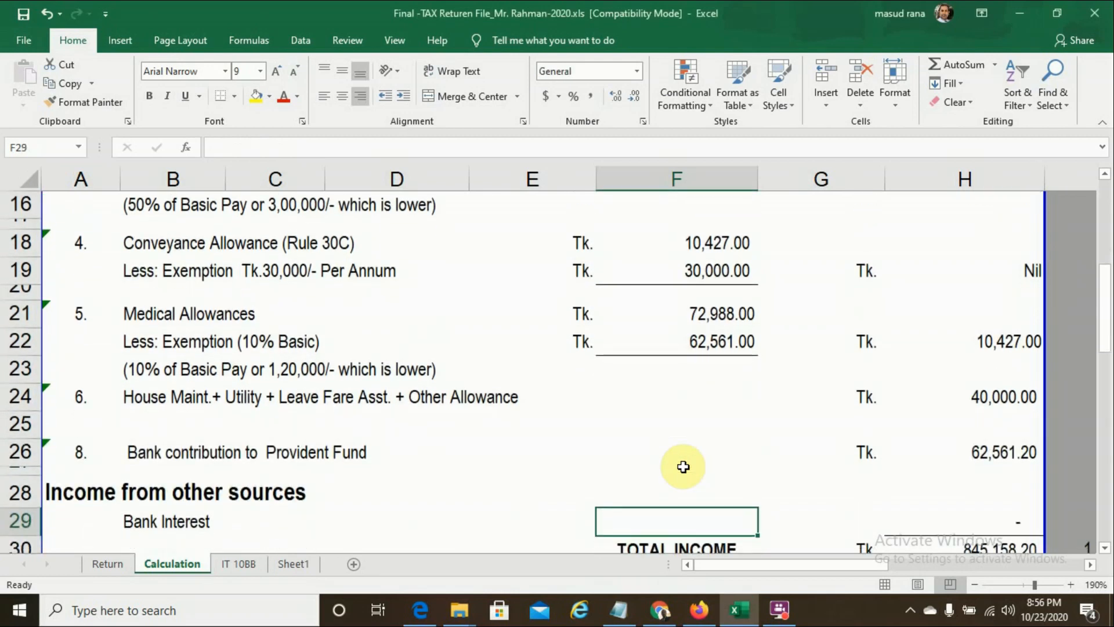
Compare the house maintenance, utility, leave fare and other allowance item in row 24 with the salary certificate's allowances
{"action": "left_click", "coordinate": [136, 401]}
{"action": "key", "text": "Right"}
{"action": "key", "text": "Right"}
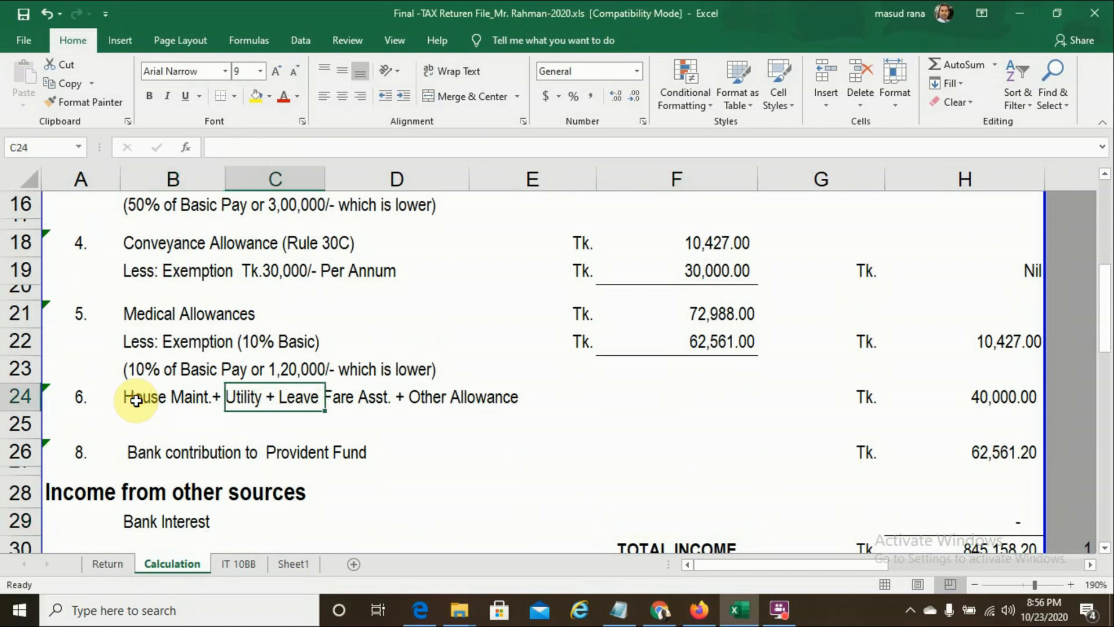
{"action": "key", "text": "Right"}
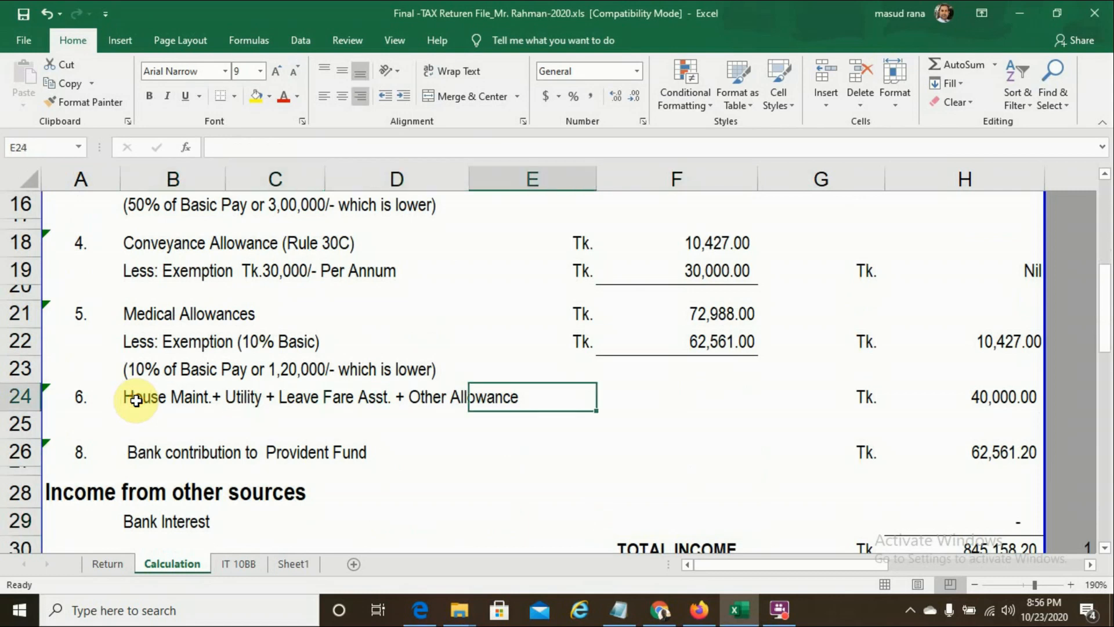
{"action": "key", "text": "alt+Tab"}
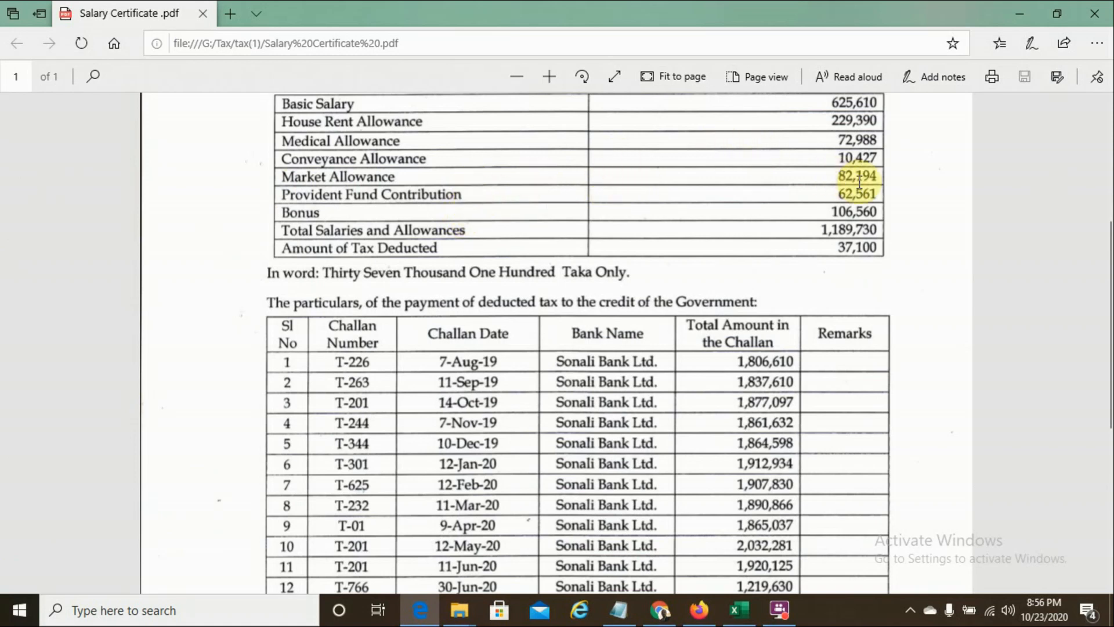
{"action": "key", "text": "alt+Tab"}
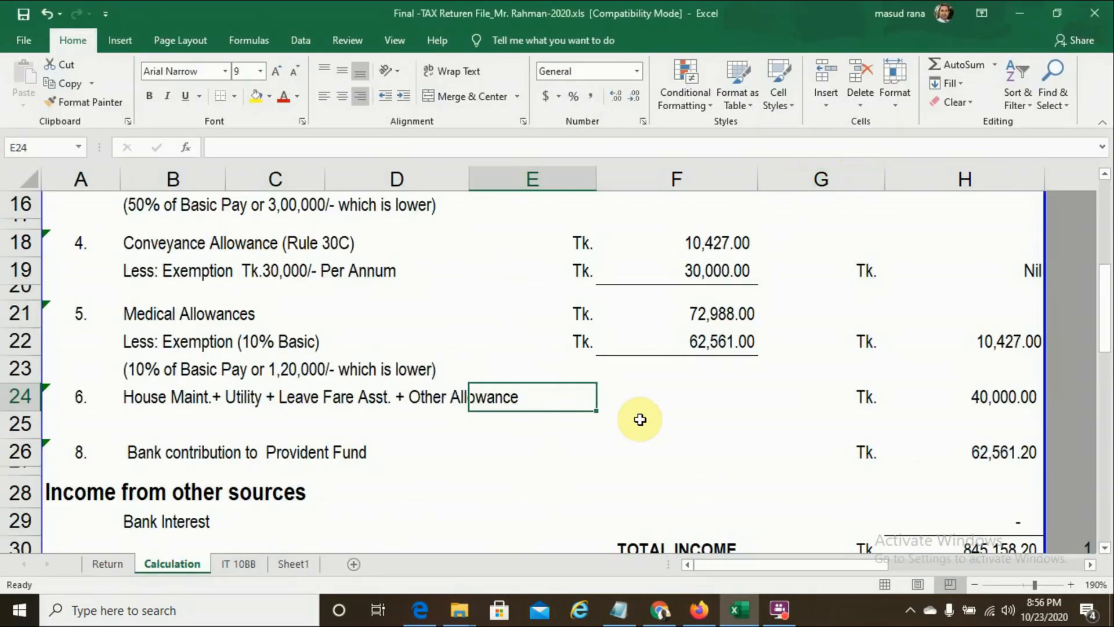
Set House Maint in J24 and Utility in K24 to 0 in the allowance breakdown beside row 24
{"action": "left_click", "coordinate": [995, 397]}
{"action": "key", "text": "Right"}
{"action": "key", "text": "Right"}
{"action": "key", "text": "Right"}
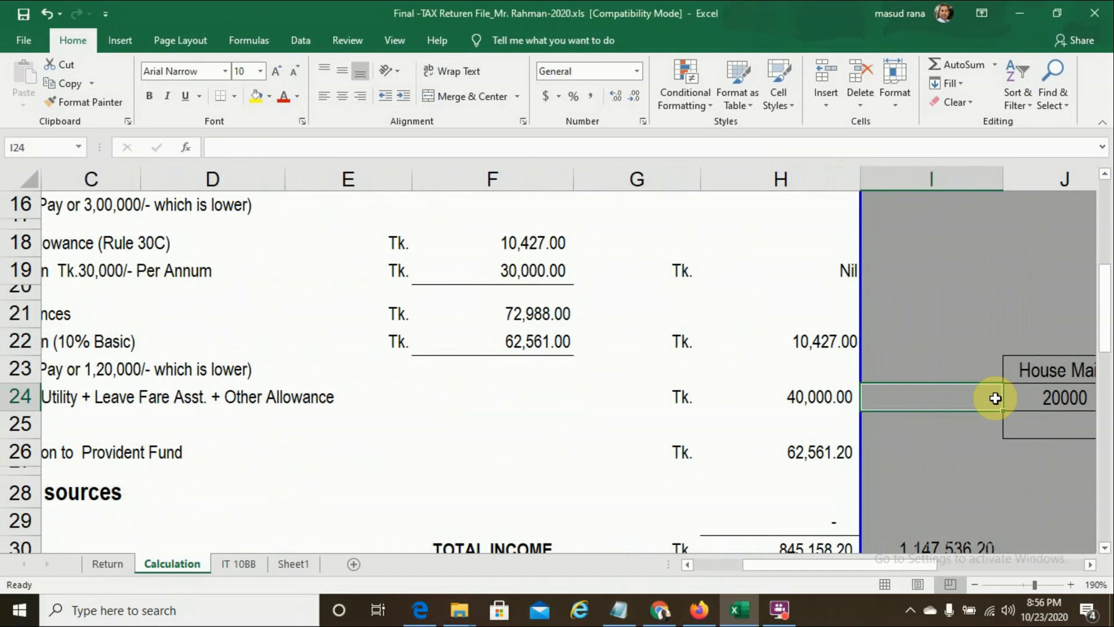
{"action": "key", "text": "Right"}
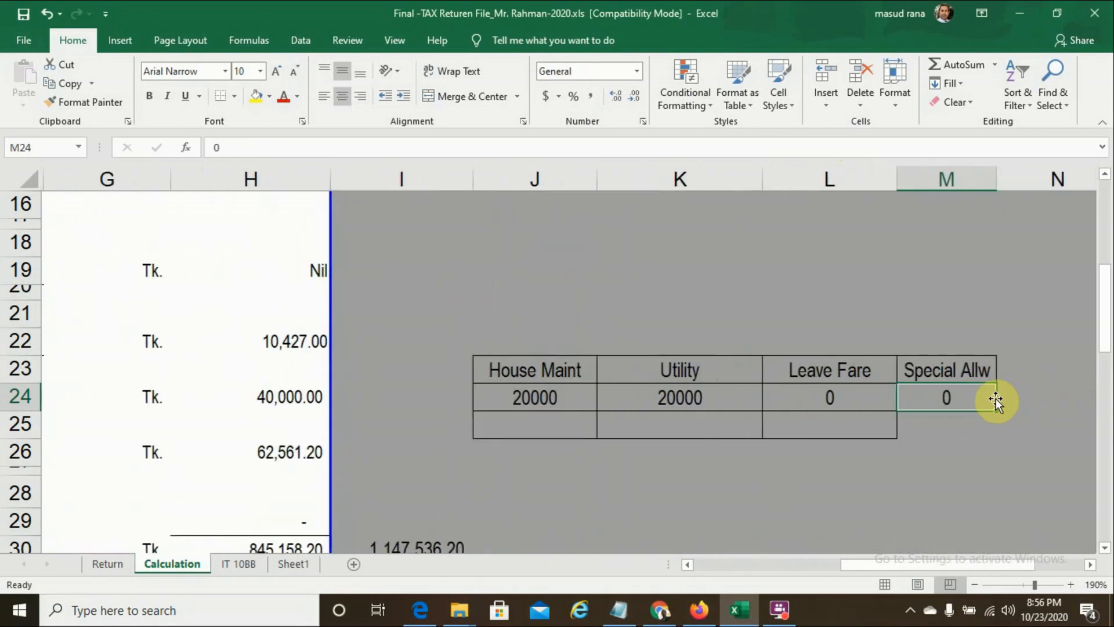
{"action": "left_click", "coordinate": [938, 372]}
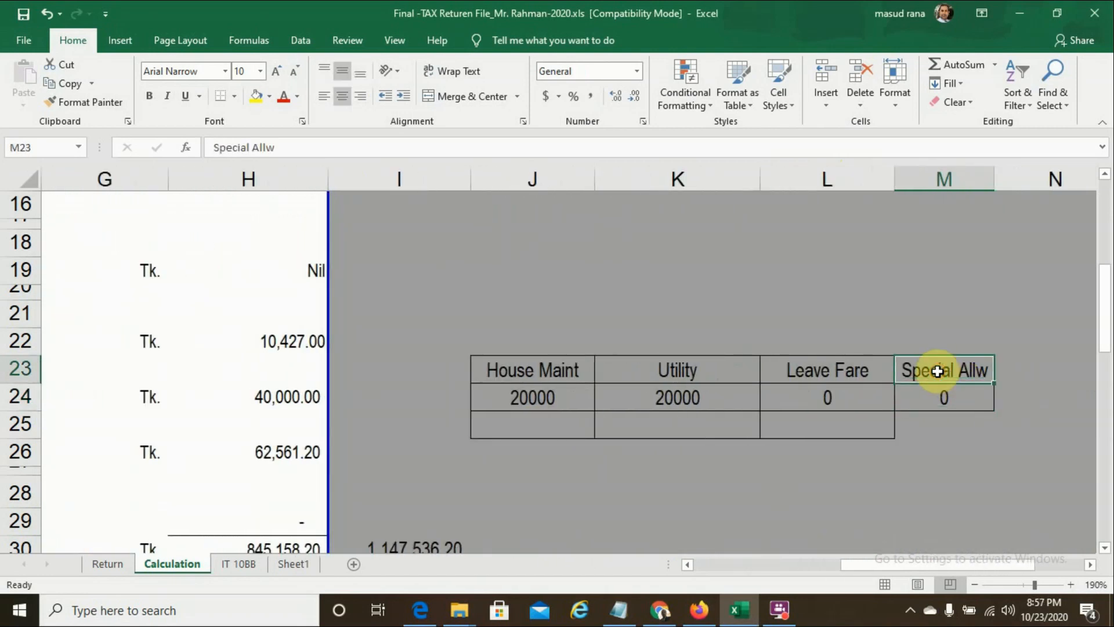
{"action": "left_click", "coordinate": [511, 396]}
{"action": "type", "text": "0"}
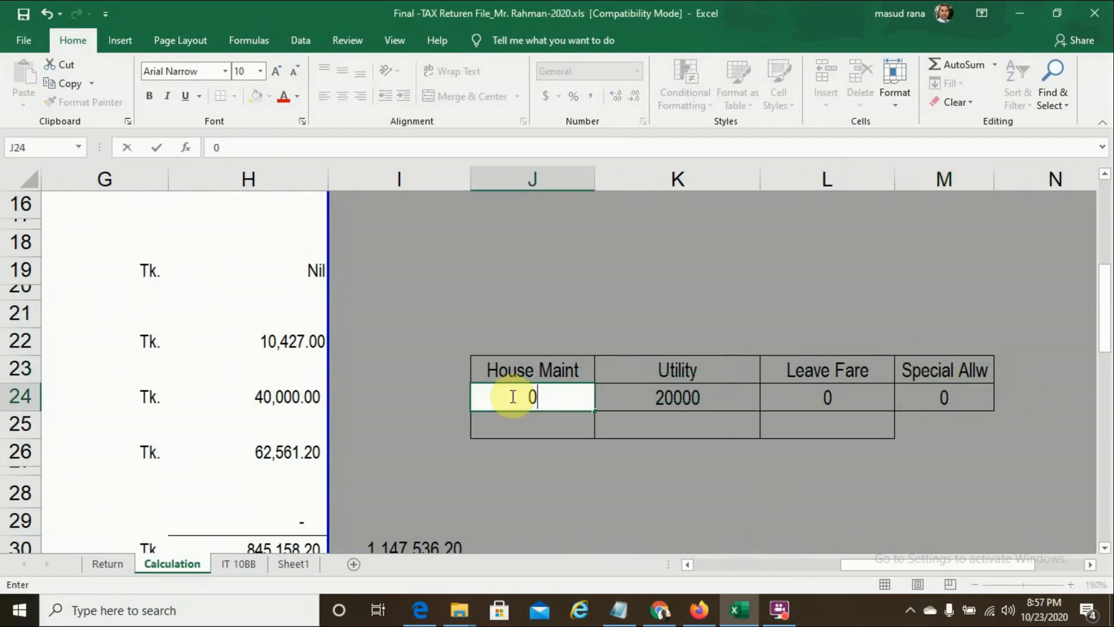
{"action": "key", "text": "Tab"}
{"action": "key", "text": "Tab"}
{"action": "key", "text": "Left"}
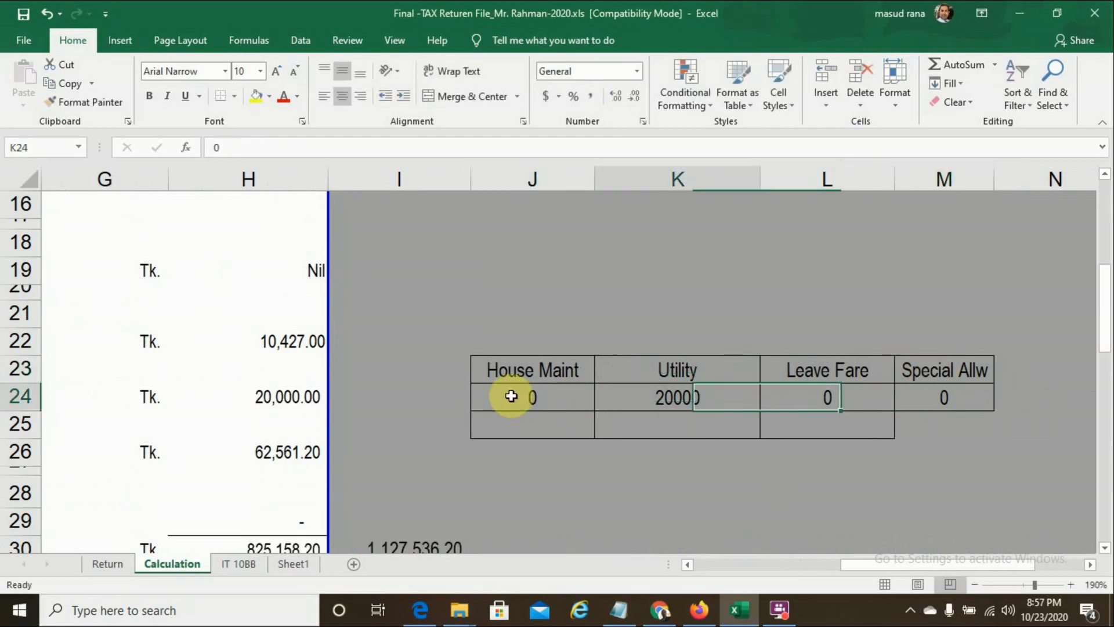
{"action": "type", "text": "0"}
{"action": "key", "text": "Tab"}
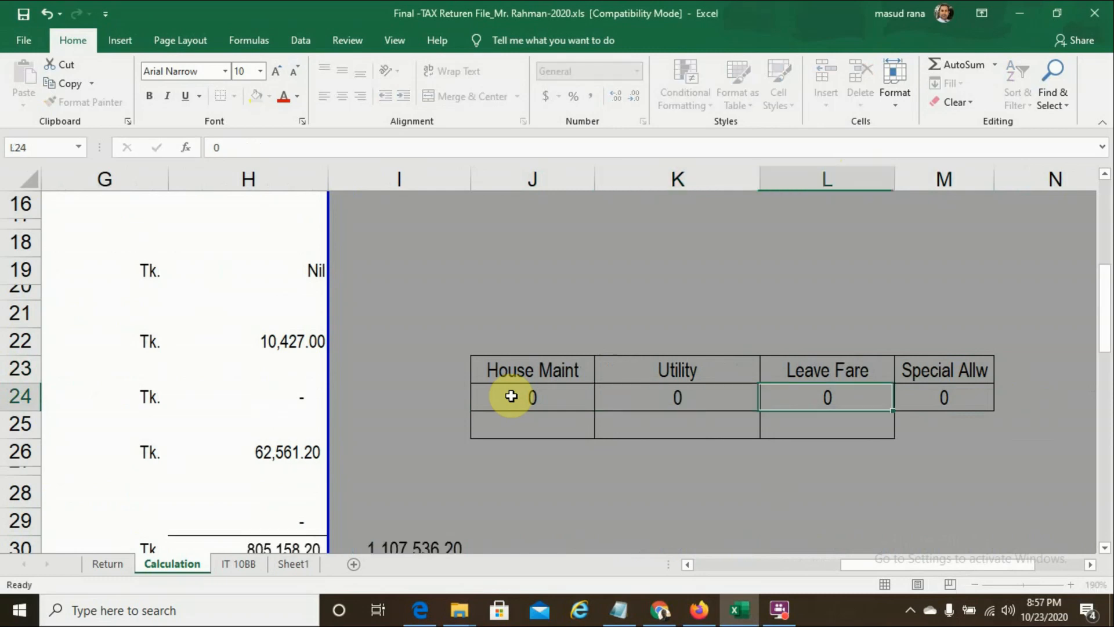
{"action": "key", "text": "Tab"}
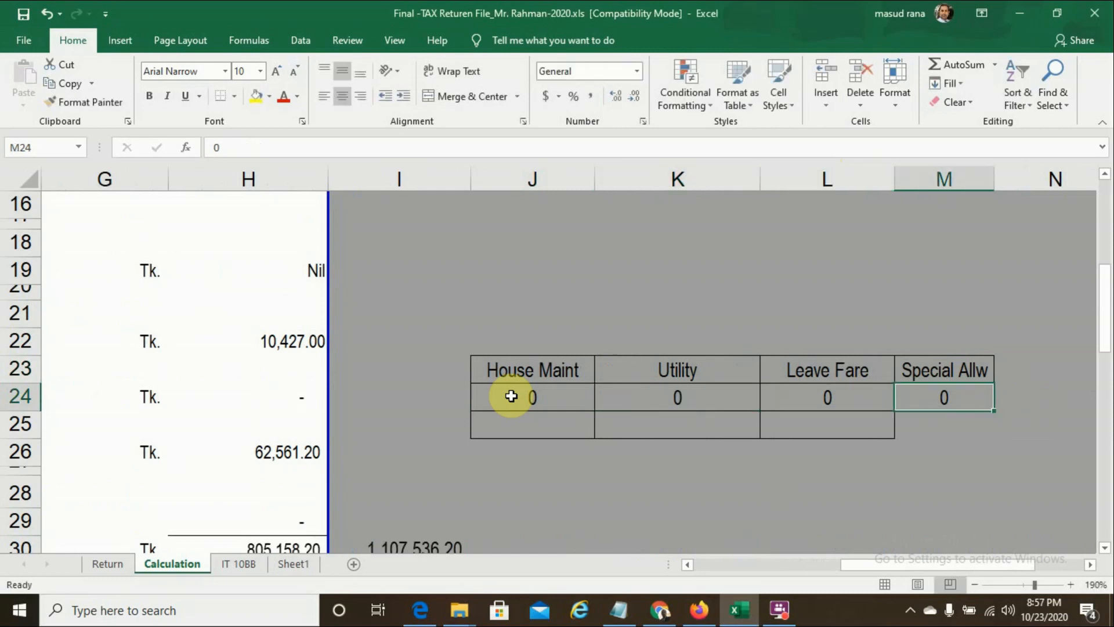
Look up the Market Allowance in the salary certificate, enter 82194 under House Maint in J24, and check the linked H24 formula
{"action": "key", "text": "alt+Tab"}
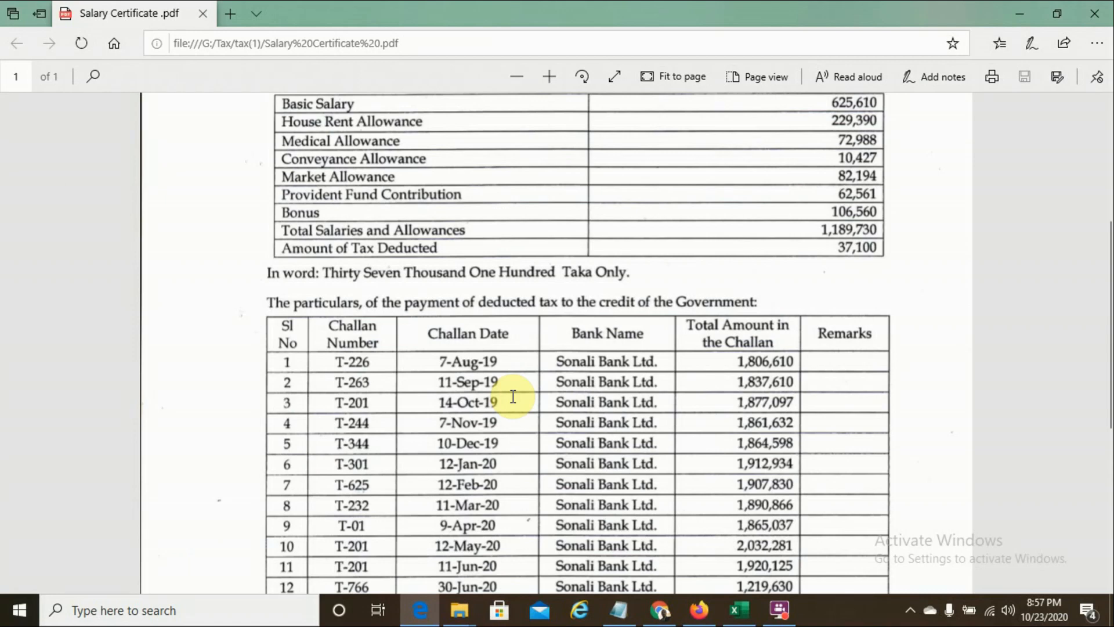
{"action": "key", "text": "alt+Tab"}
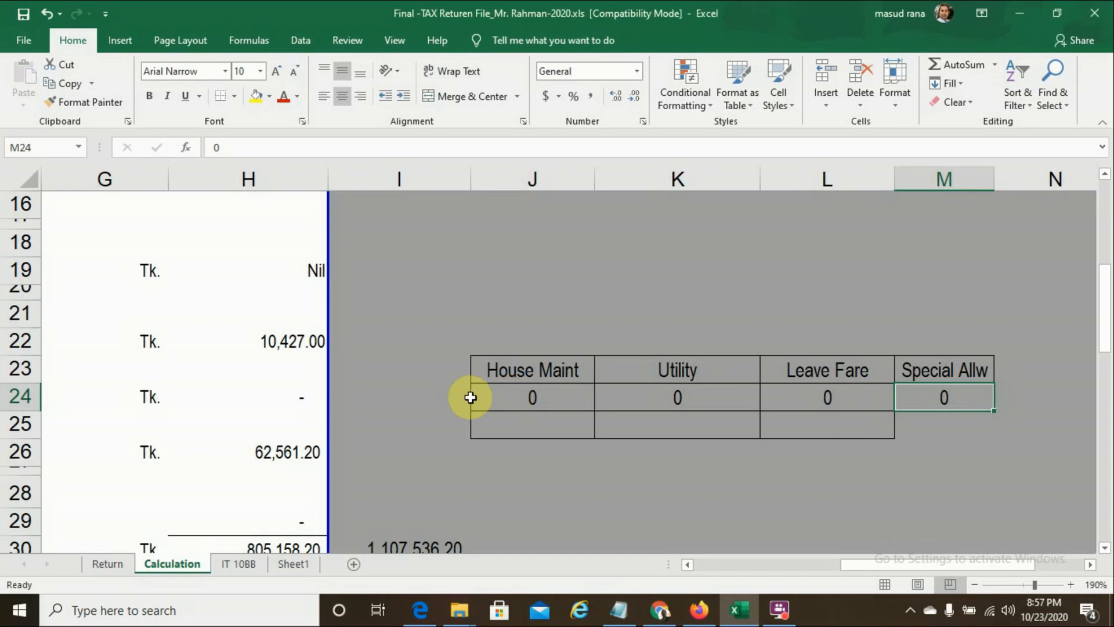
{"action": "left_click", "coordinate": [518, 394]}
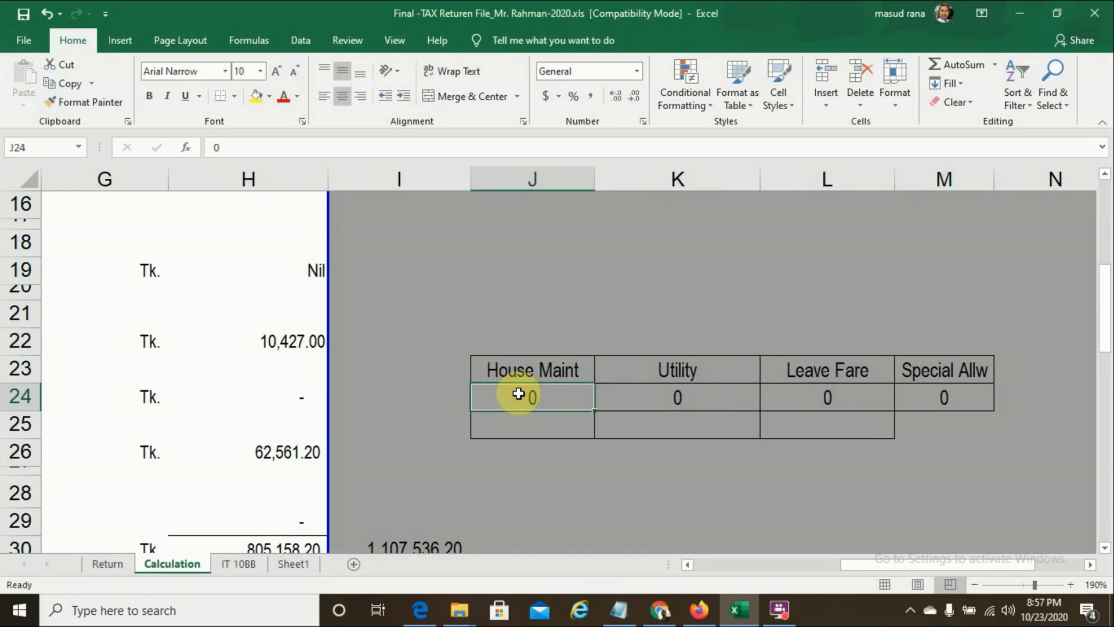
{"action": "type", "text": "821"}
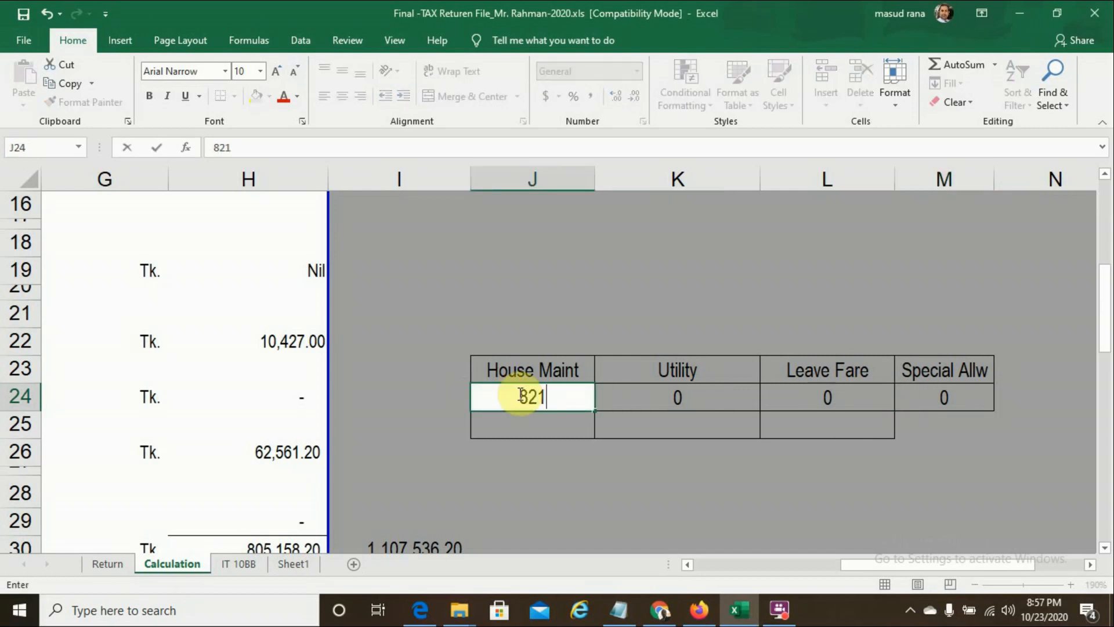
{"action": "type", "text": "94"}
{"action": "key", "text": "Return"}
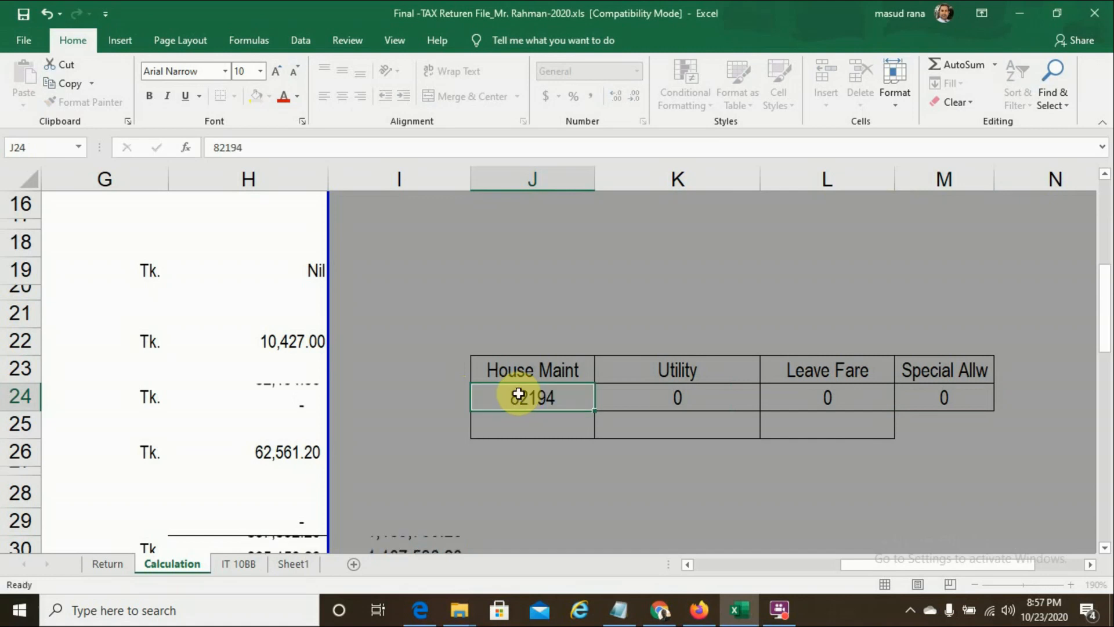
{"action": "left_click", "coordinate": [256, 397]}
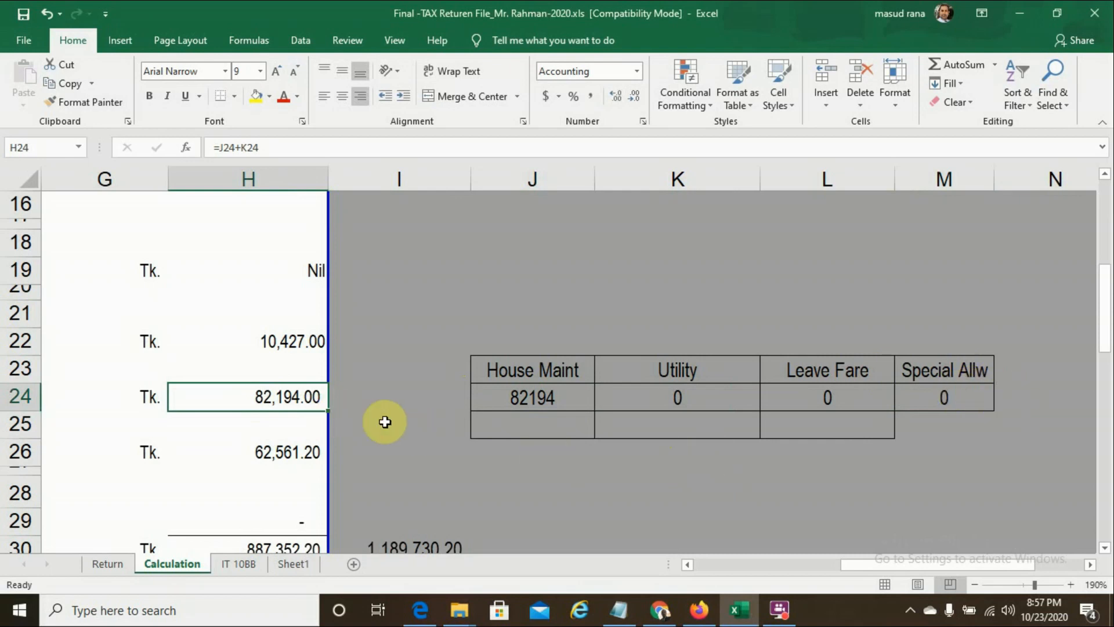
Compare the bank contribution to provident fund in row 26 with the Provident Fund Contribution in the salary certificate
{"action": "key", "text": "Down"}
{"action": "key", "text": "Left"}
{"action": "key", "text": "Left"}
{"action": "key", "text": "Left"}
{"action": "key", "text": "Left"}
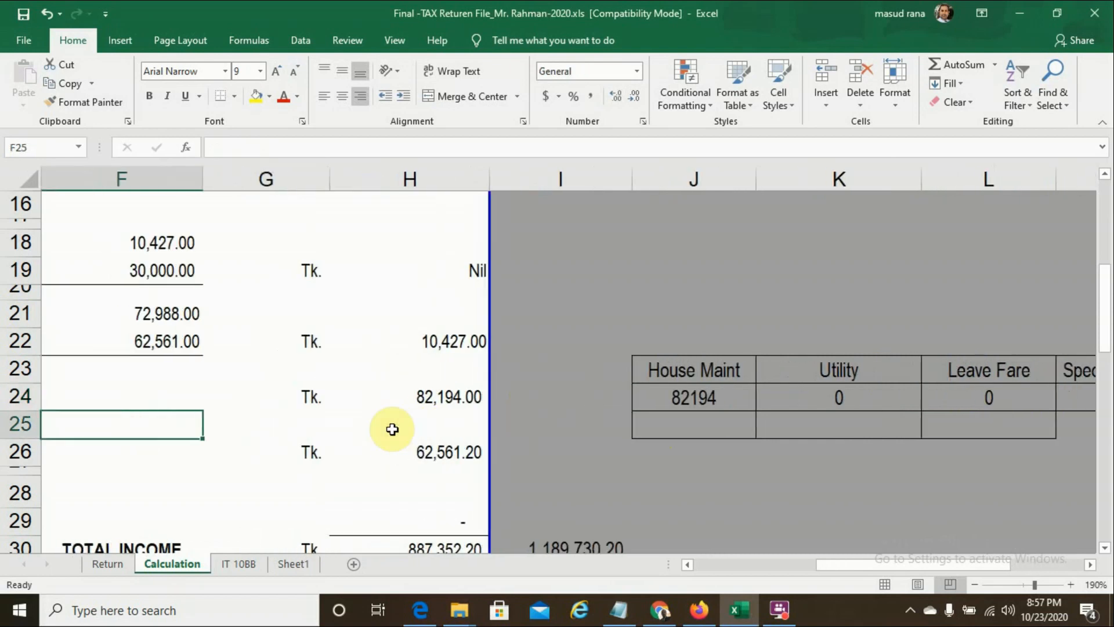
{"action": "key", "text": "Left"}
{"action": "key", "text": "Left"}
{"action": "key", "text": "Left"}
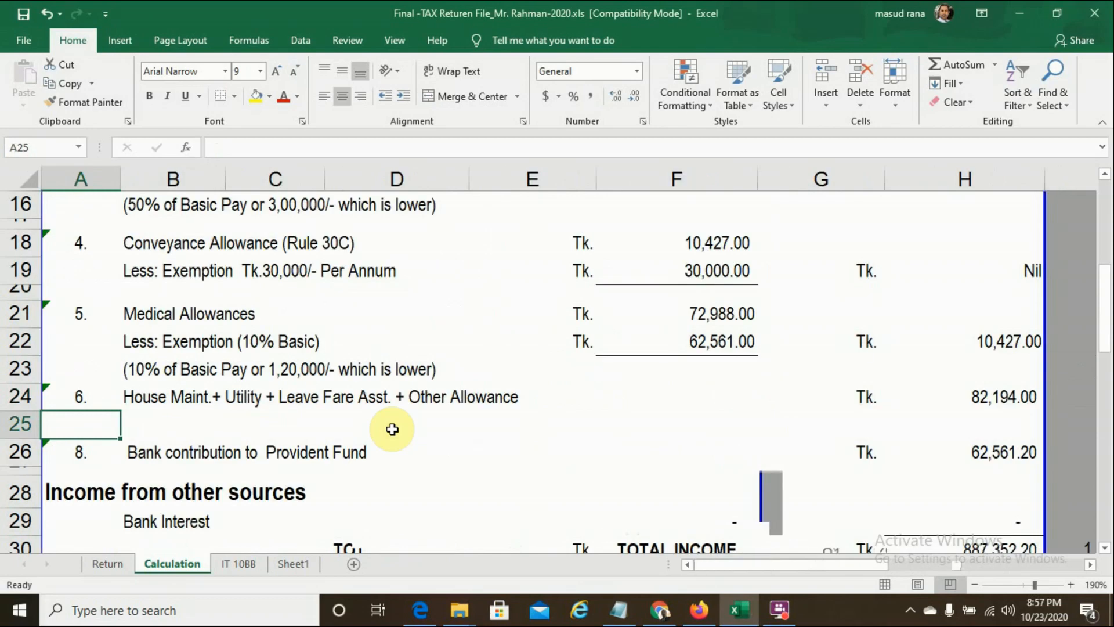
{"action": "key", "text": "Down"}
{"action": "key", "text": "alt+Tab"}
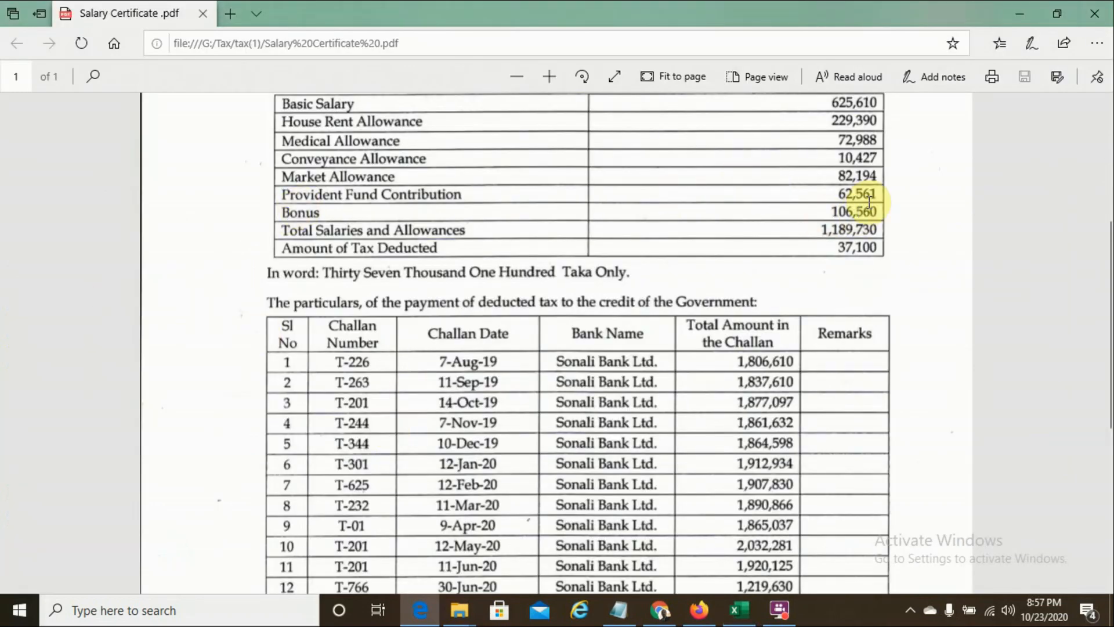
{"action": "key", "text": "alt+Tab"}
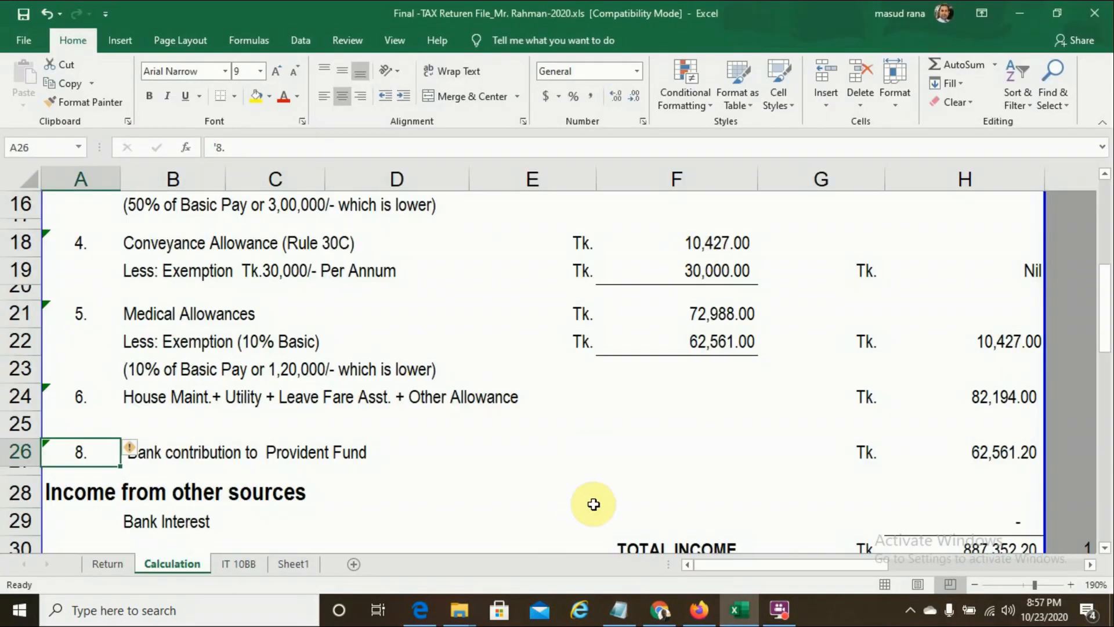
Check the gross salary total formula in I30 against Total Salaries and Allowances in the salary certificate
{"action": "left_click", "coordinate": [996, 454]}
{"action": "key", "text": "Right"}
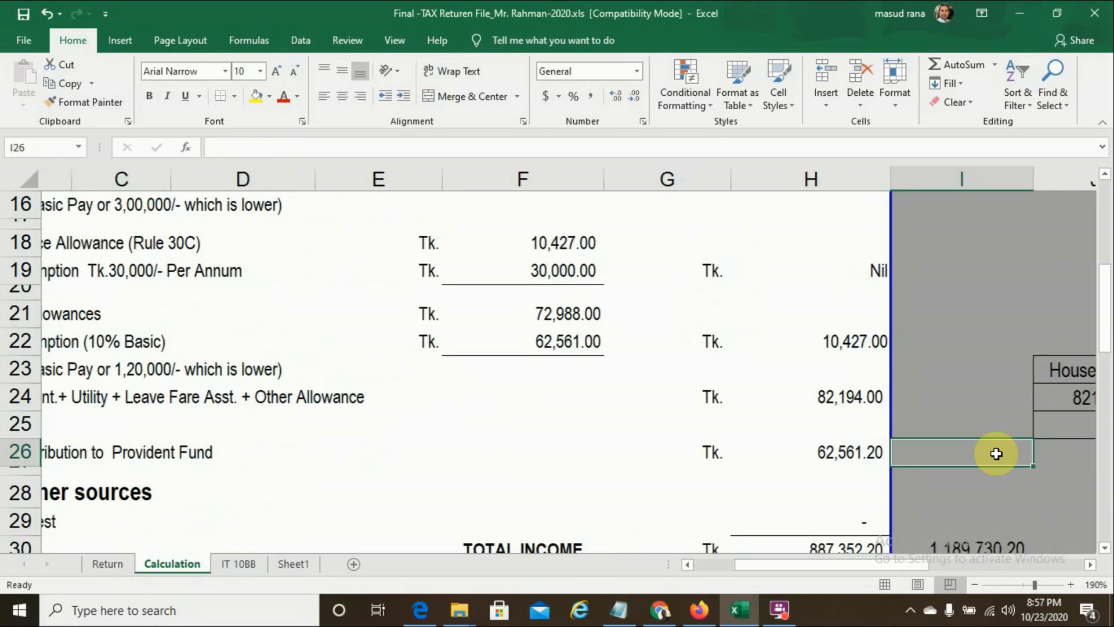
{"action": "key", "text": "Down"}
{"action": "key", "text": "Down"}
{"action": "key", "text": "Down"}
{"action": "key", "text": "Down"}
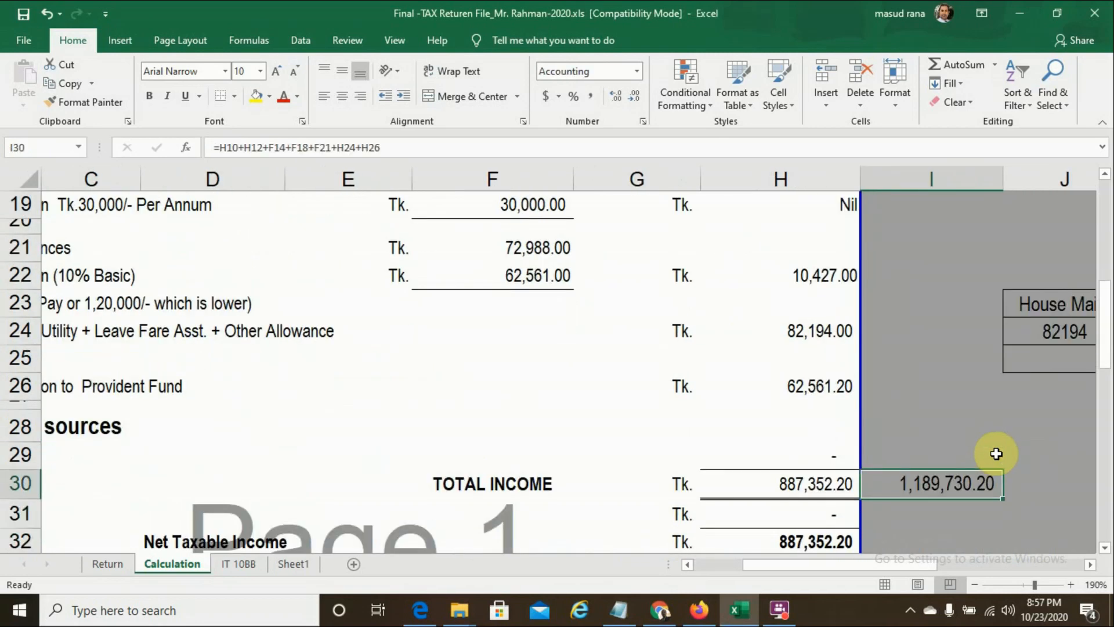
{"action": "key", "text": "alt+Tab"}
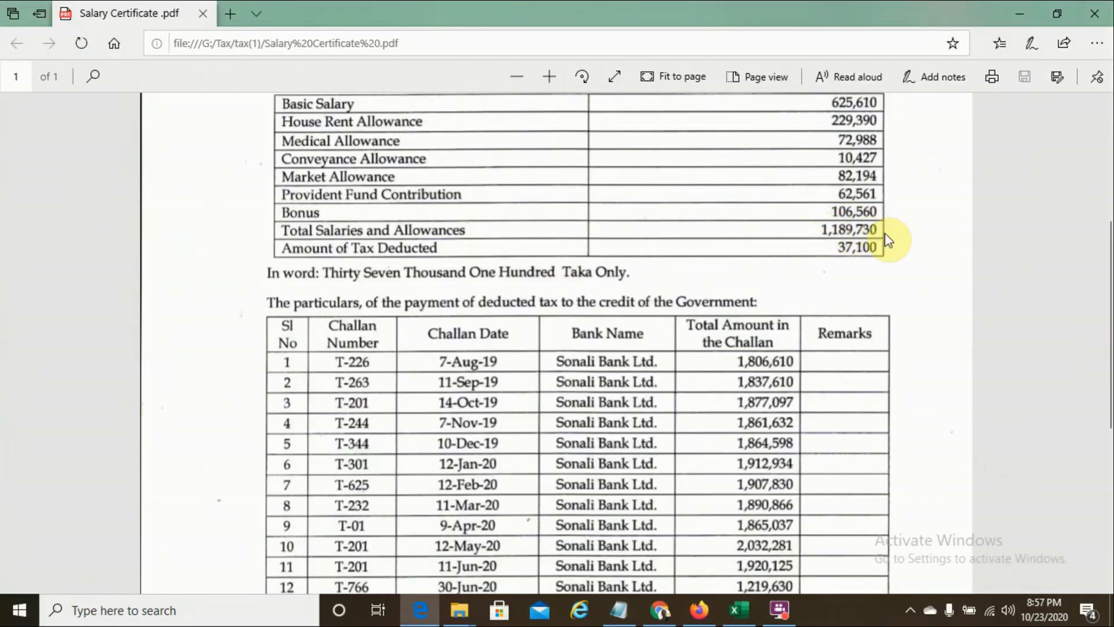
{"action": "key", "text": "alt+Tab"}
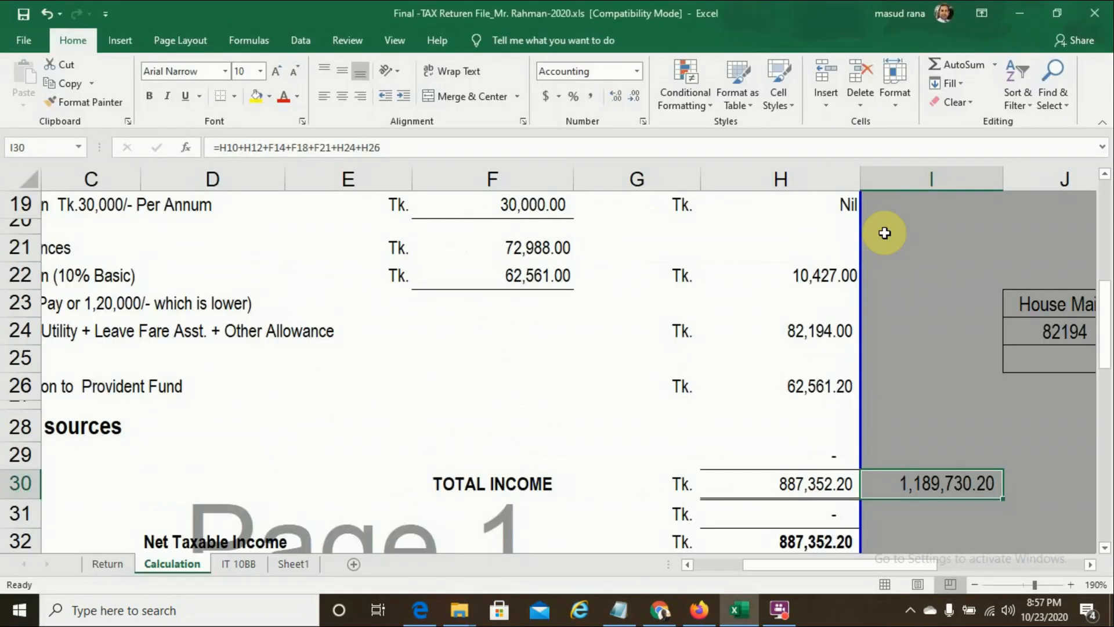
Review the total income, net taxable income and tax slab rows through the total tax in H40
{"action": "left_click", "coordinate": [761, 428]}
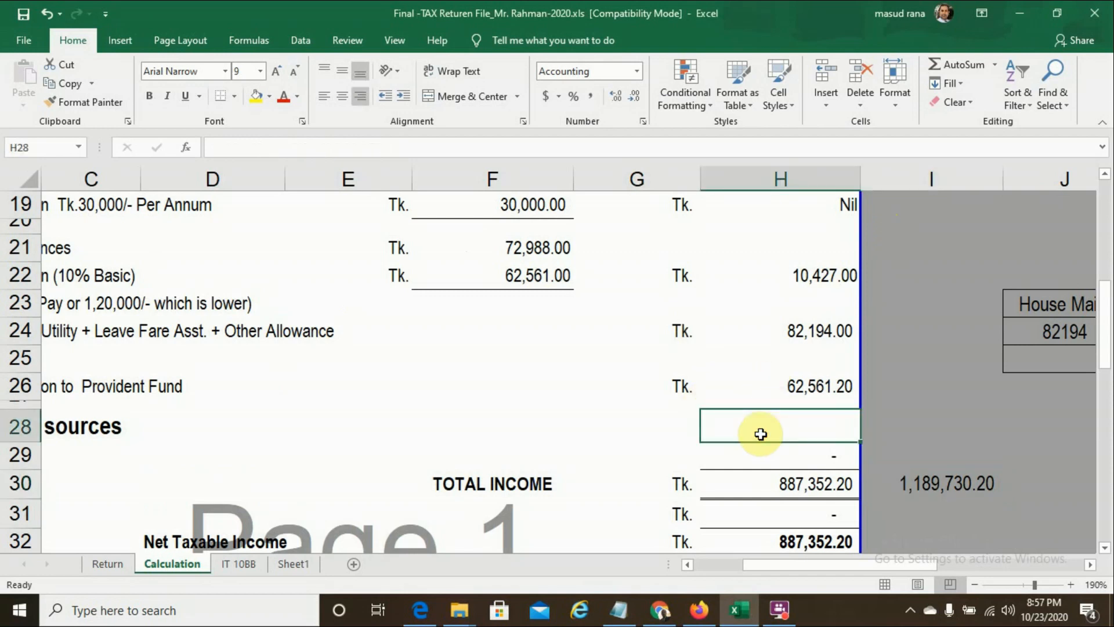
{"action": "key", "text": "Down"}
{"action": "key", "text": "Down"}
{"action": "key", "text": "Down"}
{"action": "key", "text": "Down"}
{"action": "key", "text": "Down"}
{"action": "key", "text": "Down"}
{"action": "key", "text": "Down"}
{"action": "key", "text": "Down"}
{"action": "key", "text": "Down"}
{"action": "key", "text": "Down"}
{"action": "key", "text": "Down"}
{"action": "key", "text": "Down"}
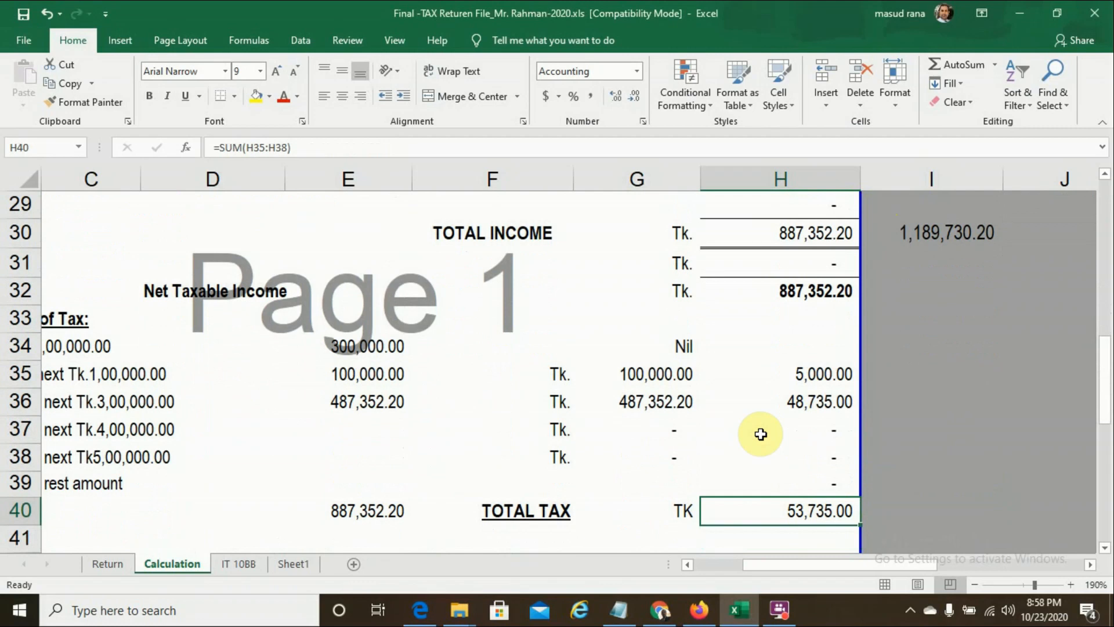
Copy Nil from G34 into H34 as the tax on the first 300,000 slab
{"action": "left_click", "coordinate": [347, 344]}
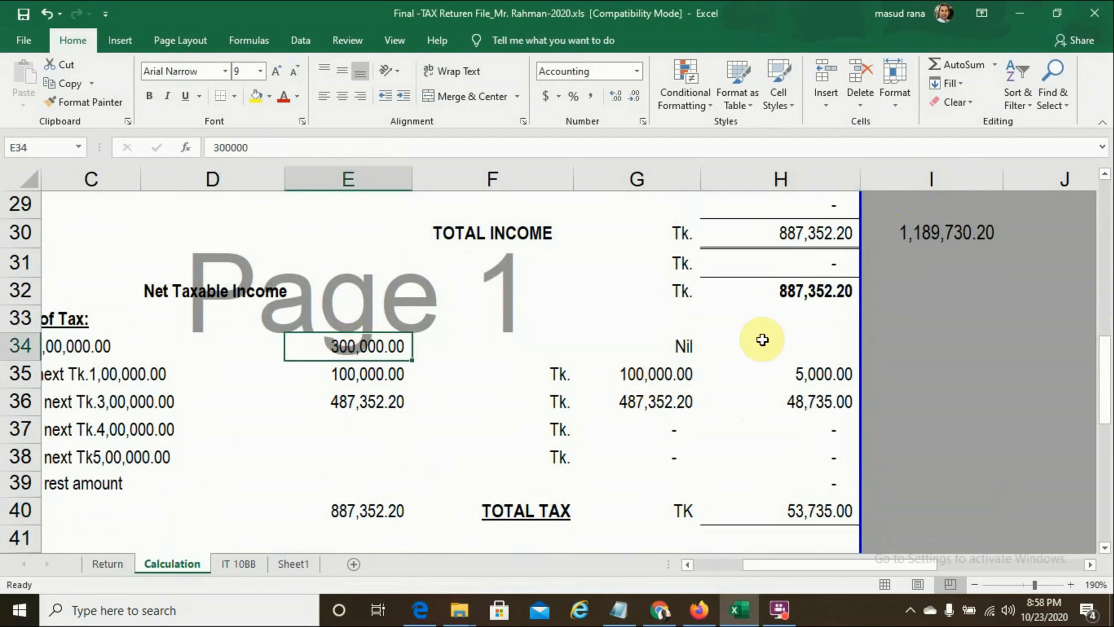
{"action": "left_click", "coordinate": [822, 351]}
{"action": "left_click", "coordinate": [673, 345]}
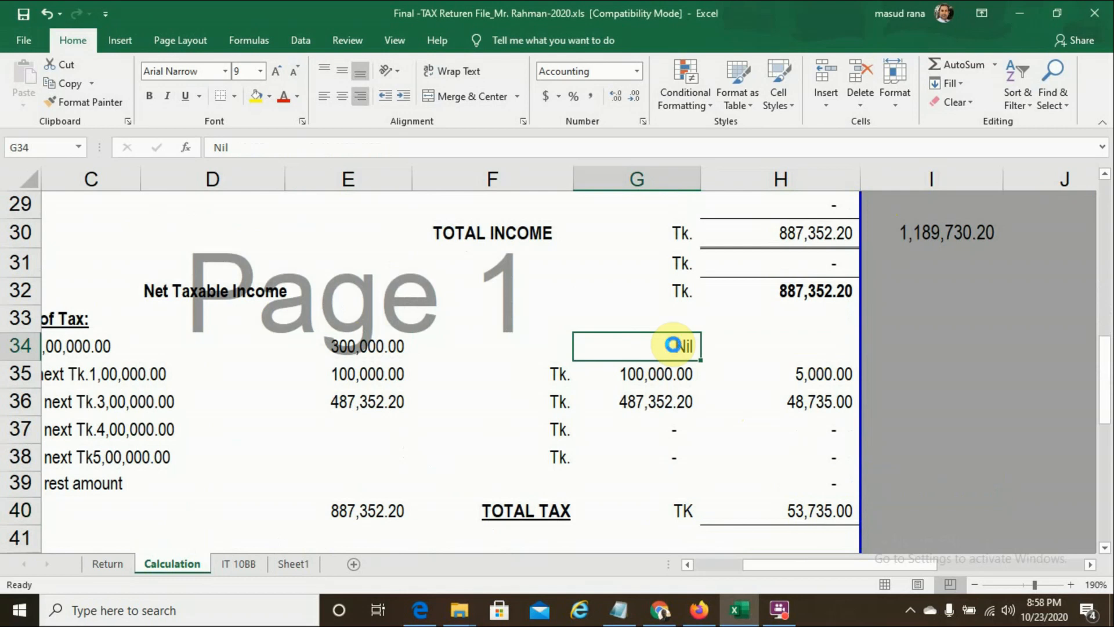
{"action": "key", "text": "ctrl+c"}
{"action": "left_click", "coordinate": [808, 352]}
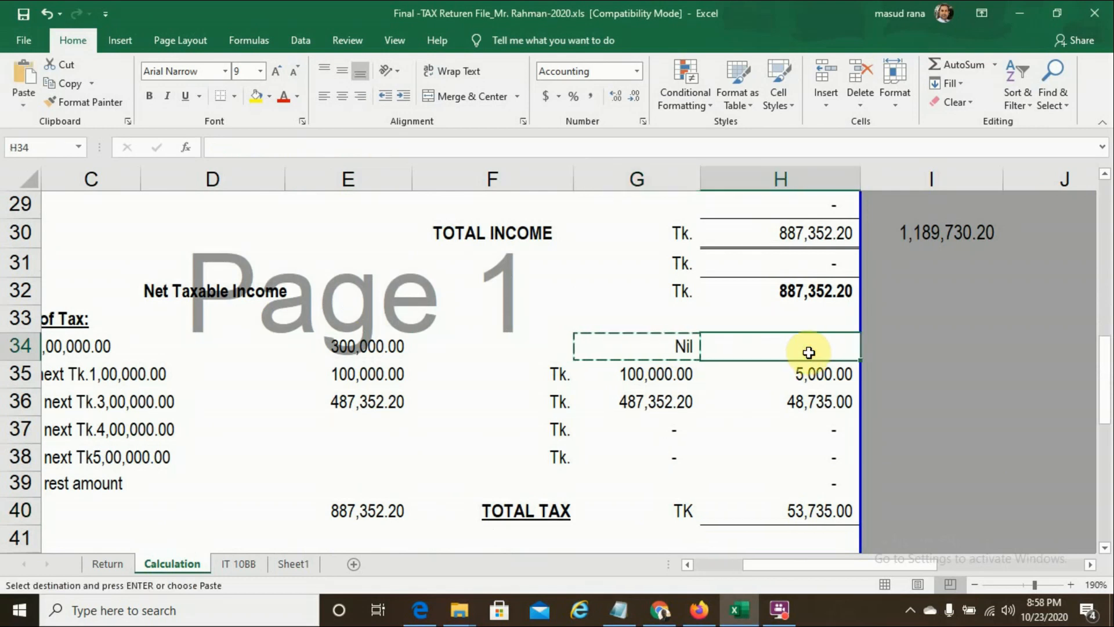
{"action": "key", "text": "ctrl+v"}
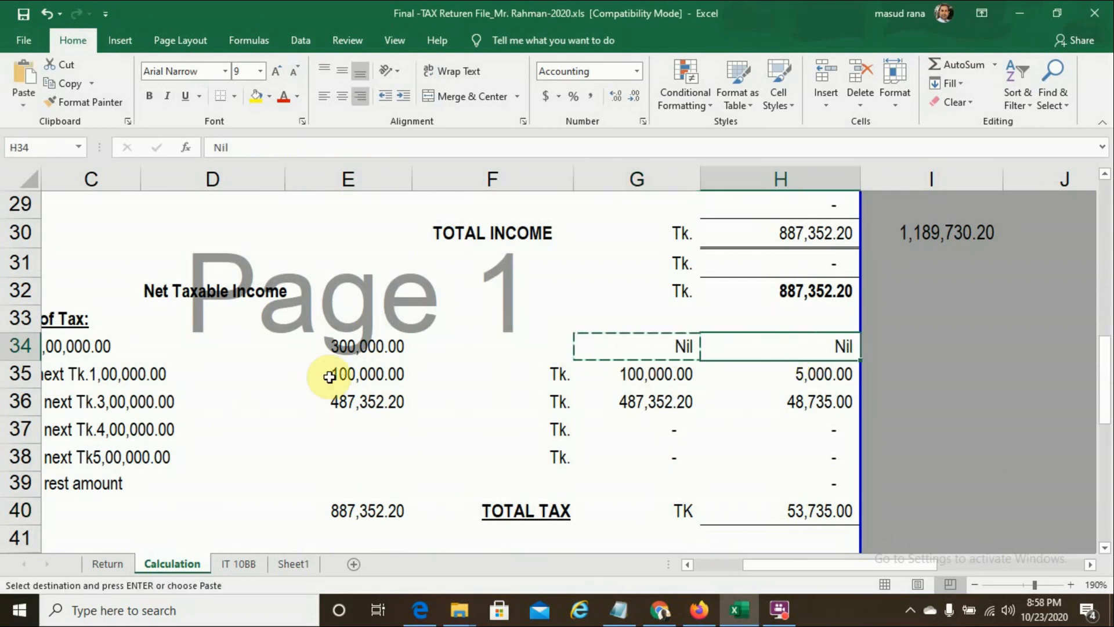
Enter the formula =H32-E34-E35 in E36 for the income in the next Tk.3,00,000 slab
{"action": "left_click", "coordinate": [342, 405]}
{"action": "type", "text": "-"}
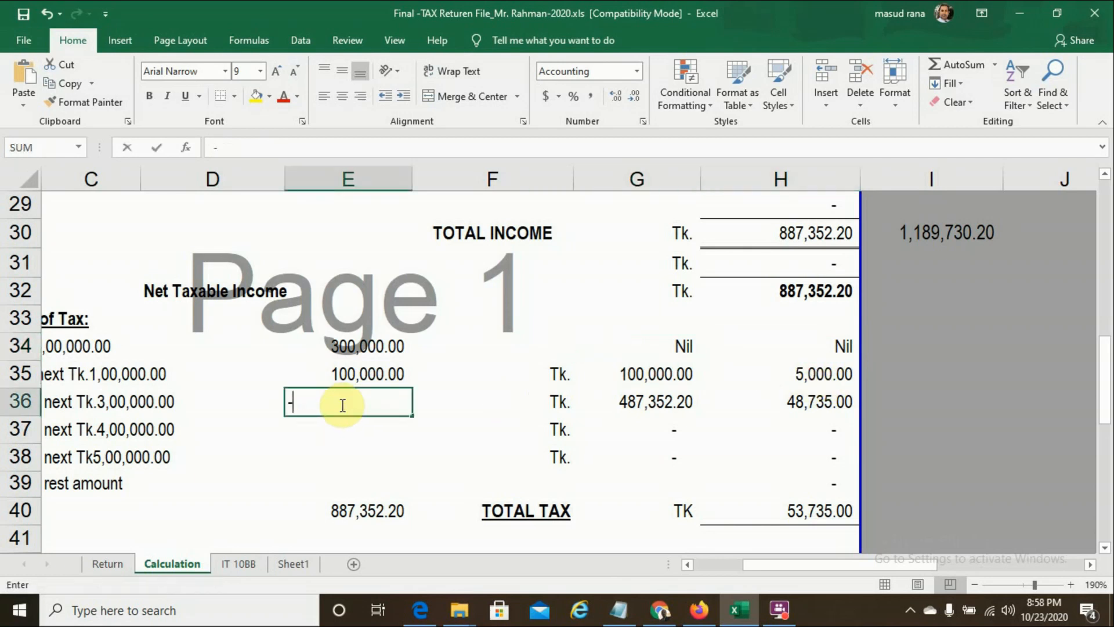
{"action": "key", "text": "BackSpace"}
{"action": "type", "text": "="}
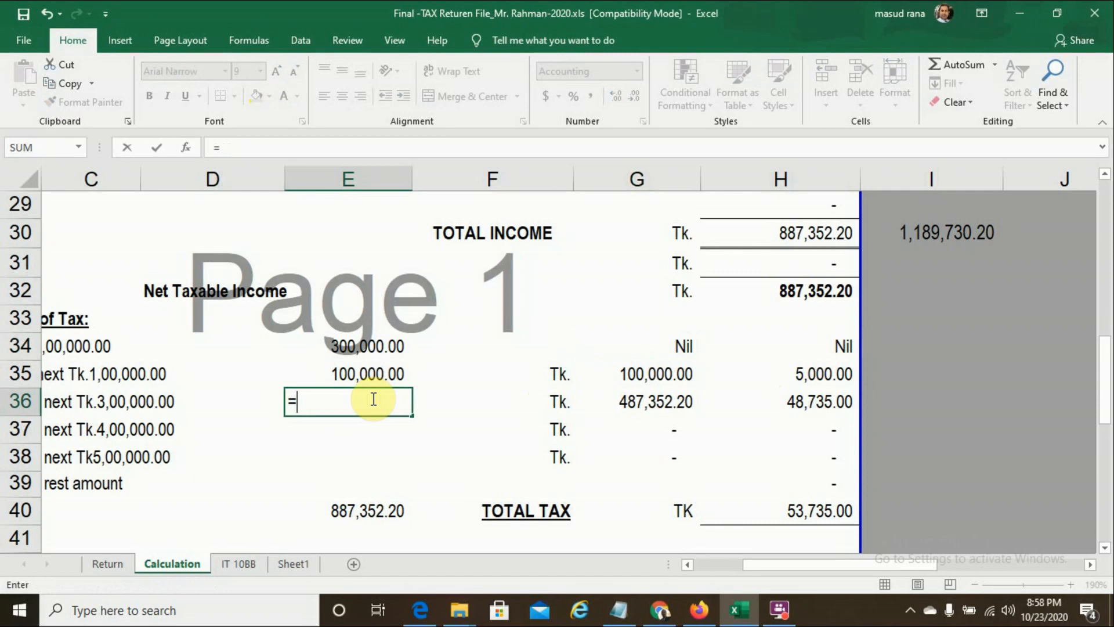
{"action": "left_click", "coordinate": [789, 289]}
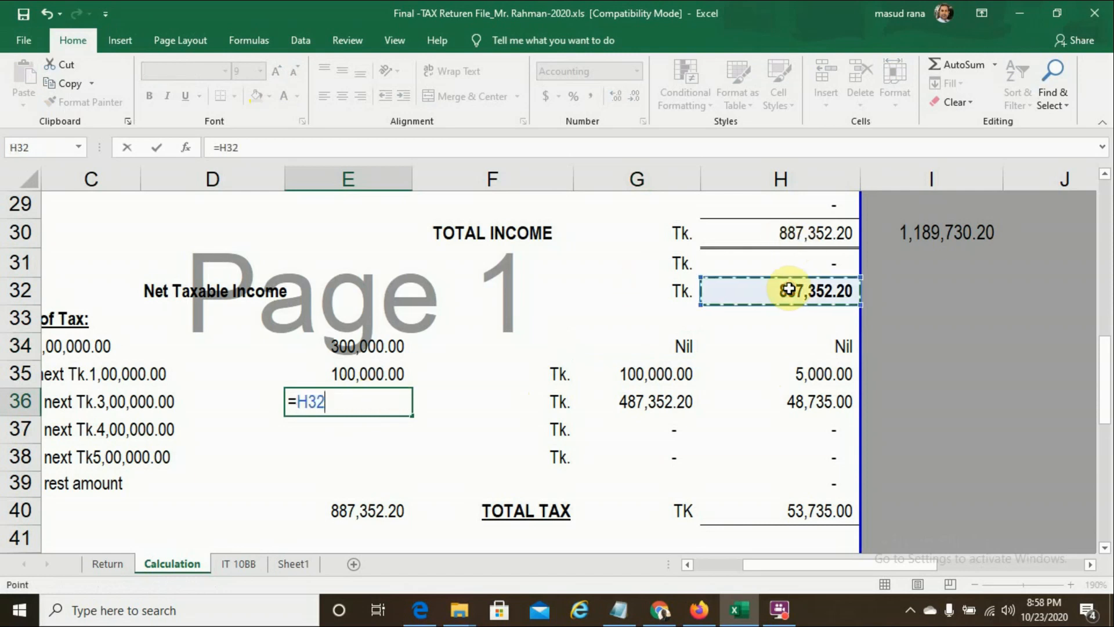
{"action": "type", "text": "-"}
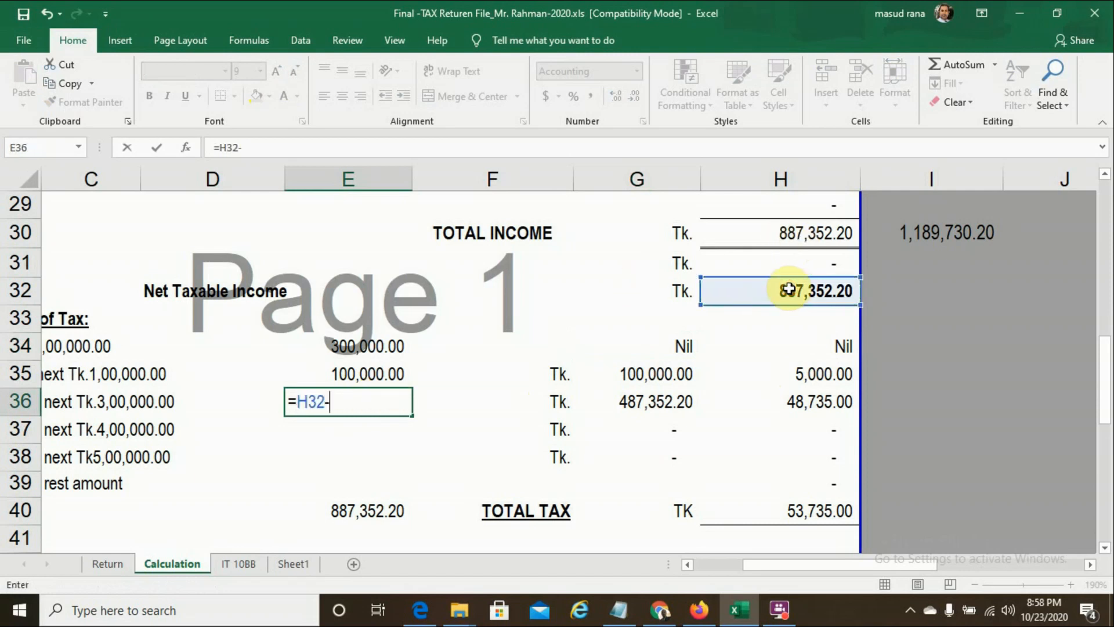
{"action": "left_click", "coordinate": [379, 346]}
{"action": "type", "text": "-"}
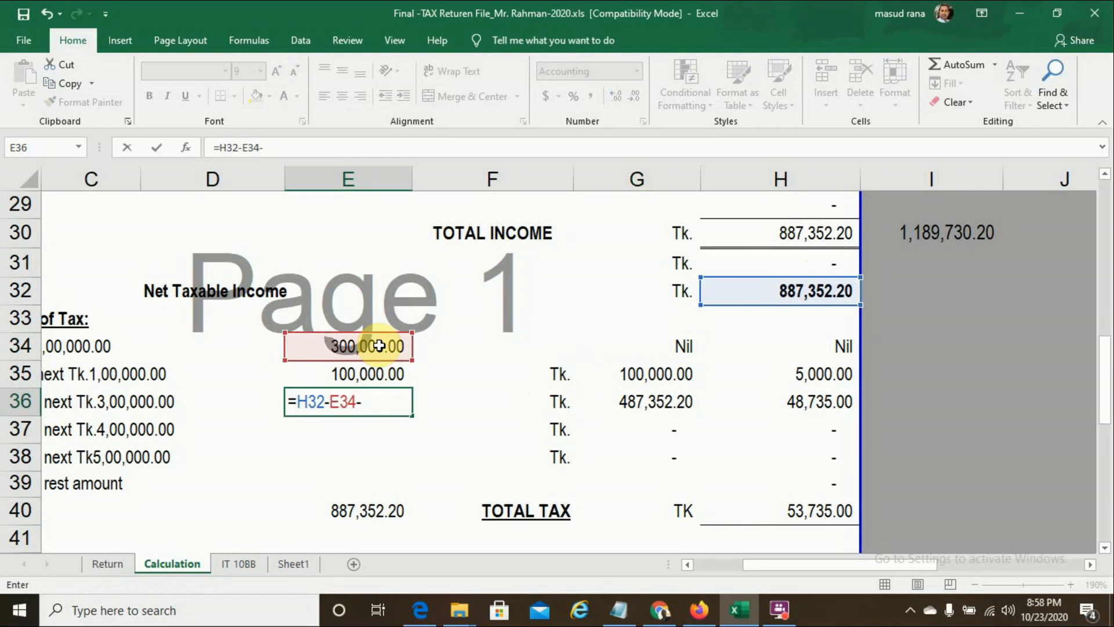
{"action": "left_click", "coordinate": [354, 372]}
{"action": "key", "text": "Return"}
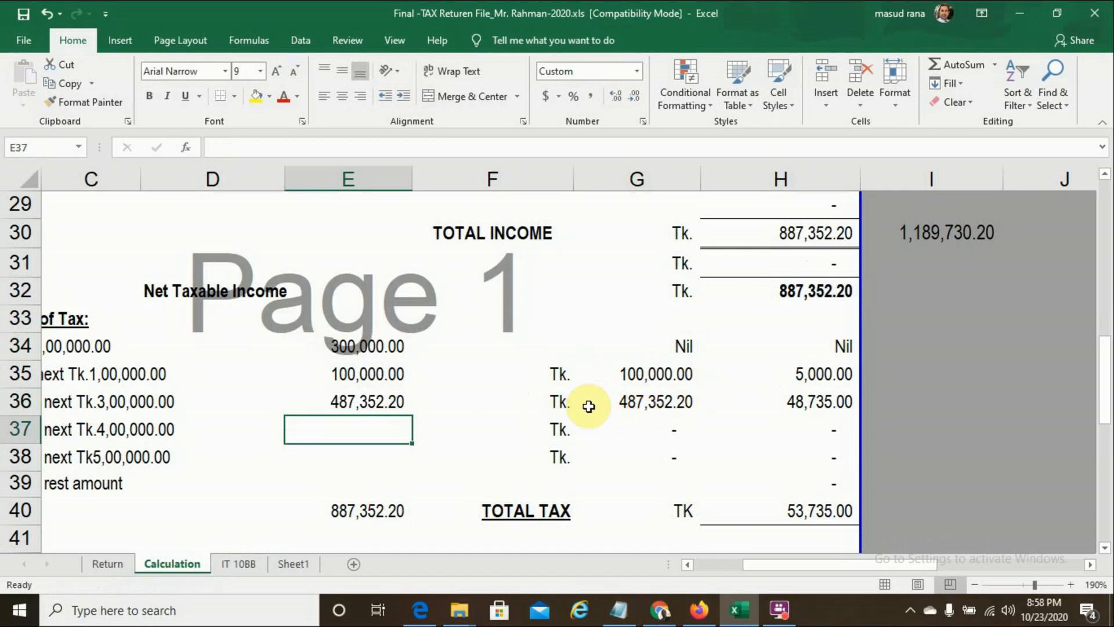
Set the next Tk.3,00,000 slab amount in E36 to 300000
{"action": "left_click", "coordinate": [348, 404]}
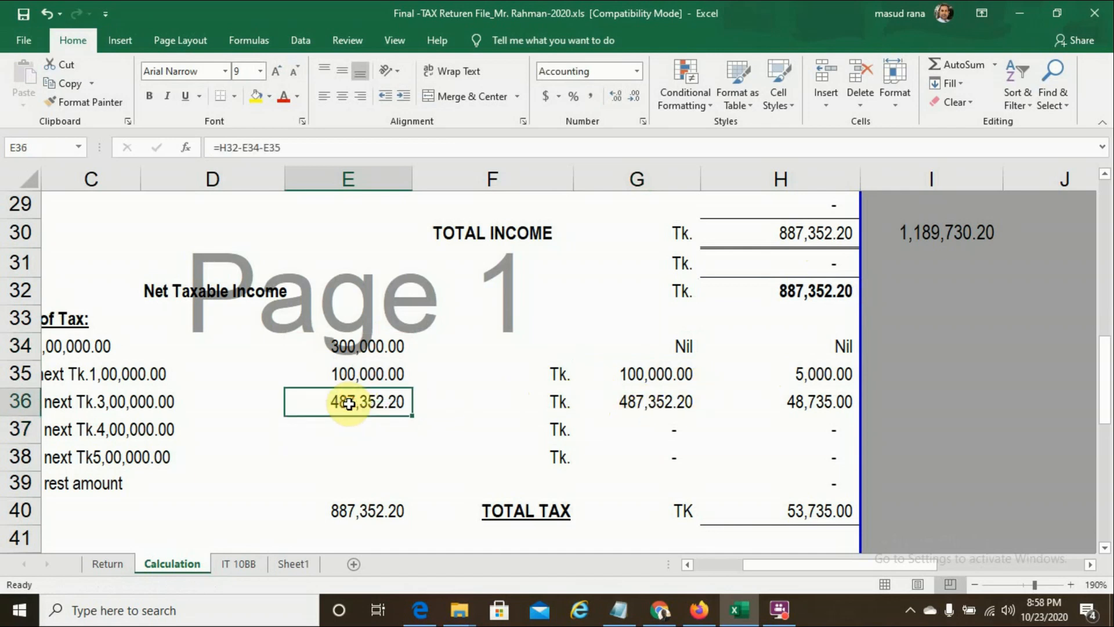
{"action": "type", "text": "300000"}
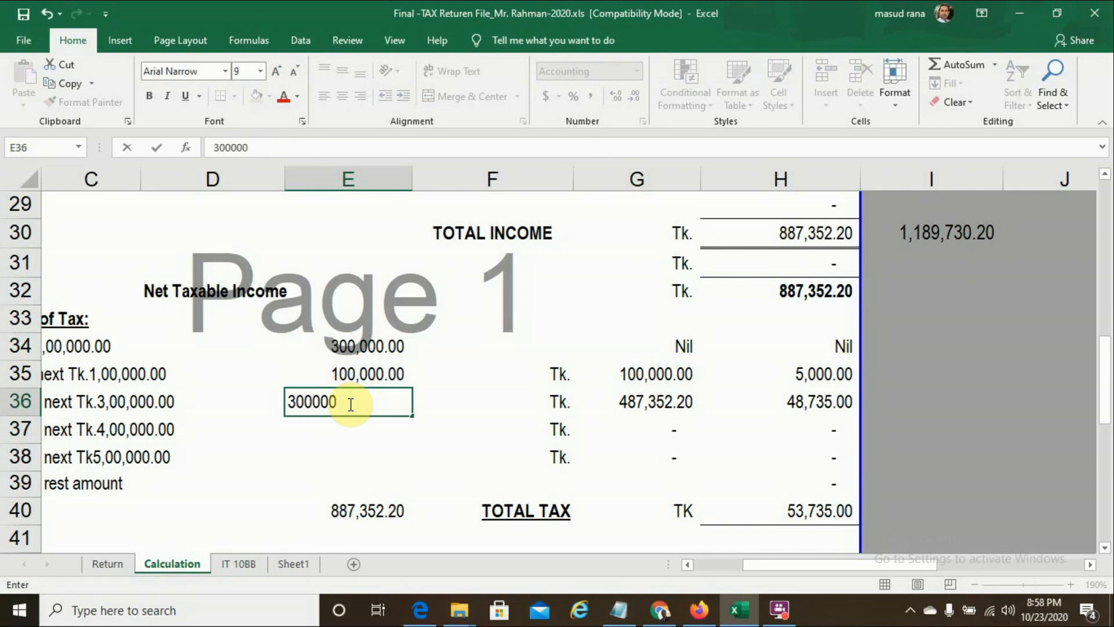
{"action": "key", "text": "Return"}
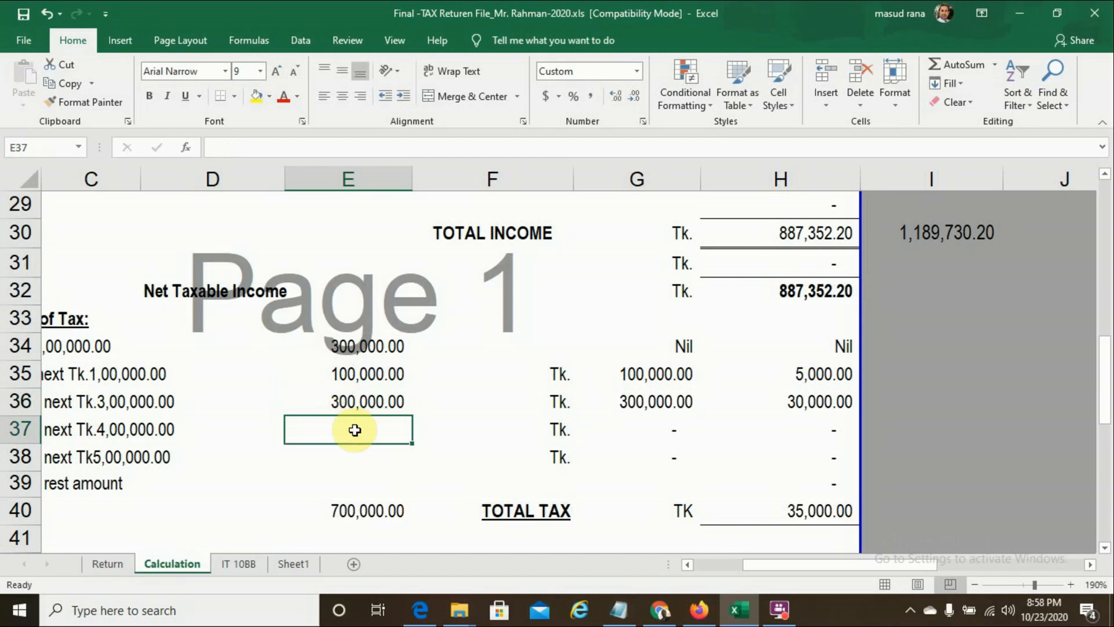
Calculate the income in the next Tk.4,00,000 slab in E37 with the formula =H32-E34-E35-E36
{"action": "type", "text": "="}
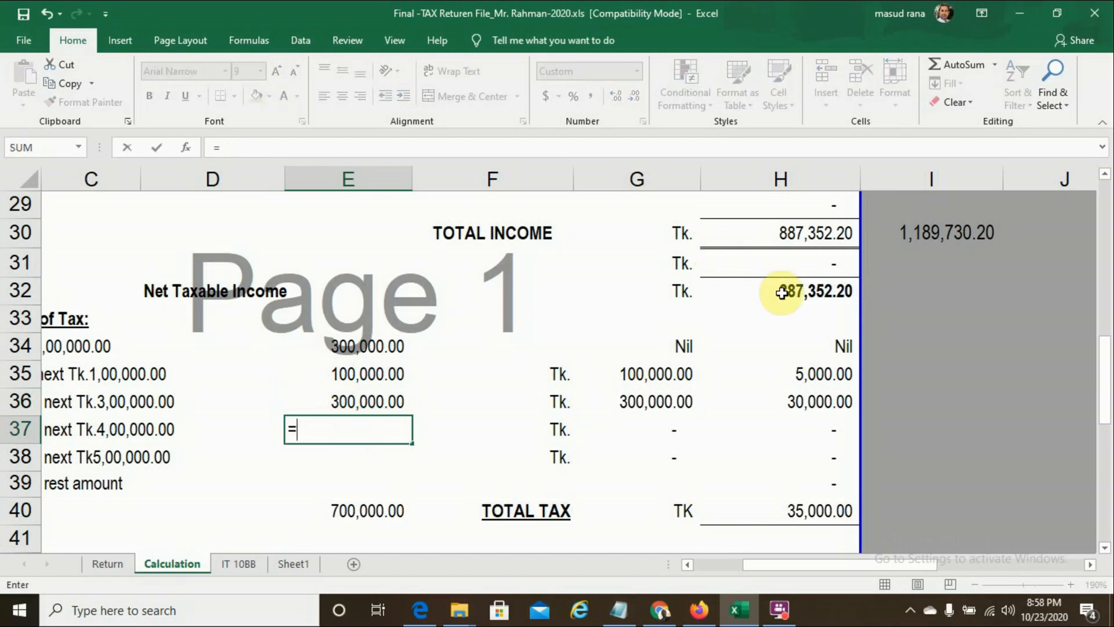
{"action": "left_click", "coordinate": [785, 293]}
{"action": "type", "text": "-"}
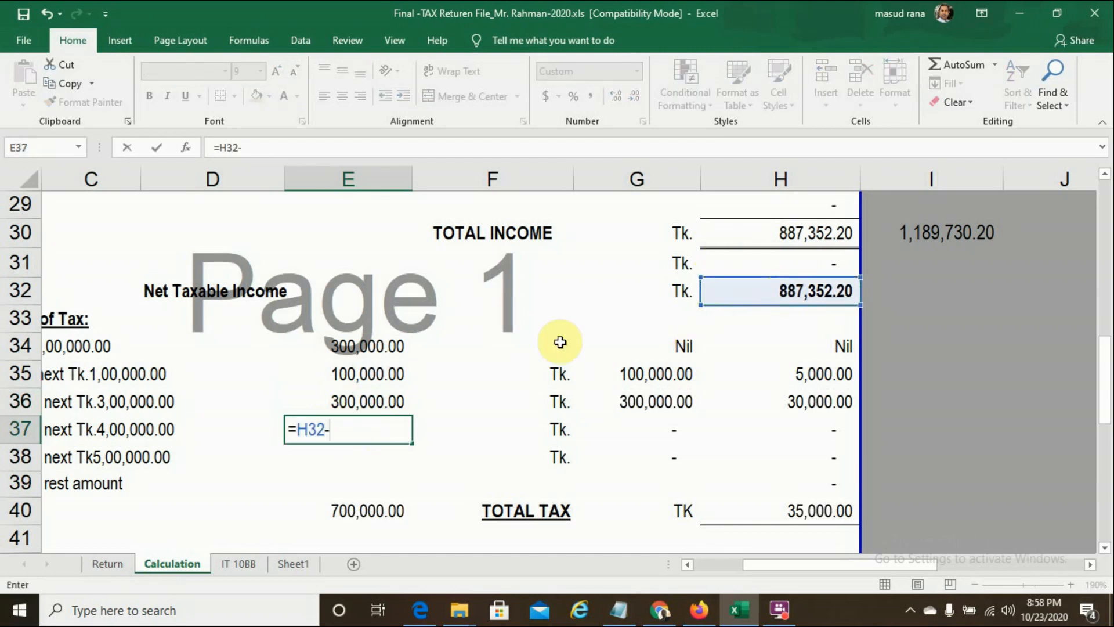
{"action": "left_click", "coordinate": [373, 347]}
{"action": "type", "text": "-"}
{"action": "left_click", "coordinate": [360, 378]}
{"action": "type", "text": "-"}
{"action": "left_click", "coordinate": [356, 402]}
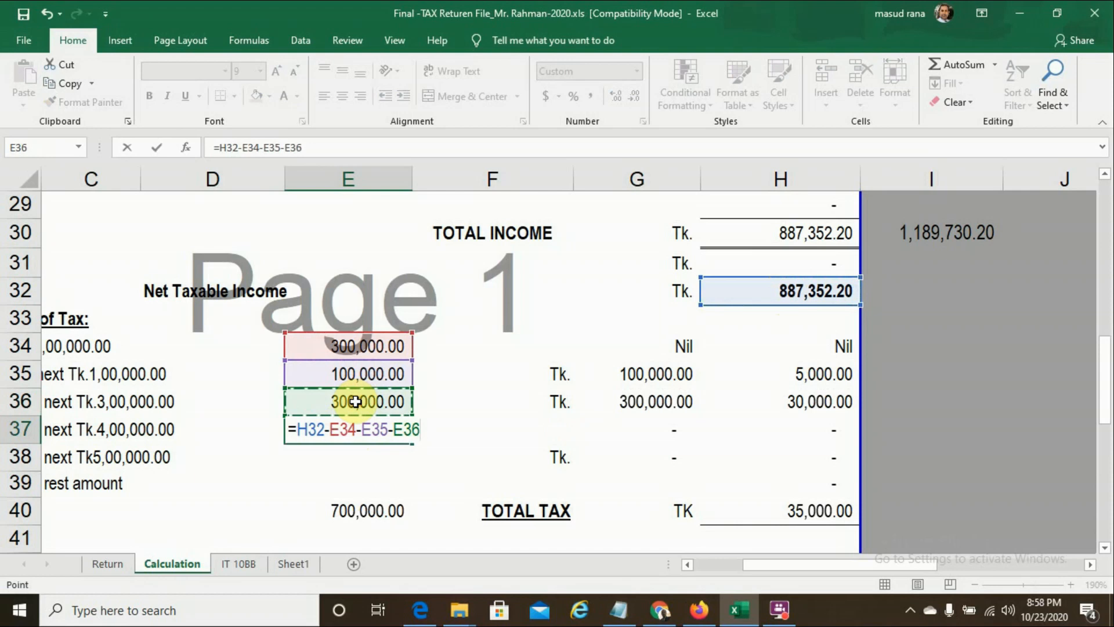
{"action": "key", "text": "Return"}
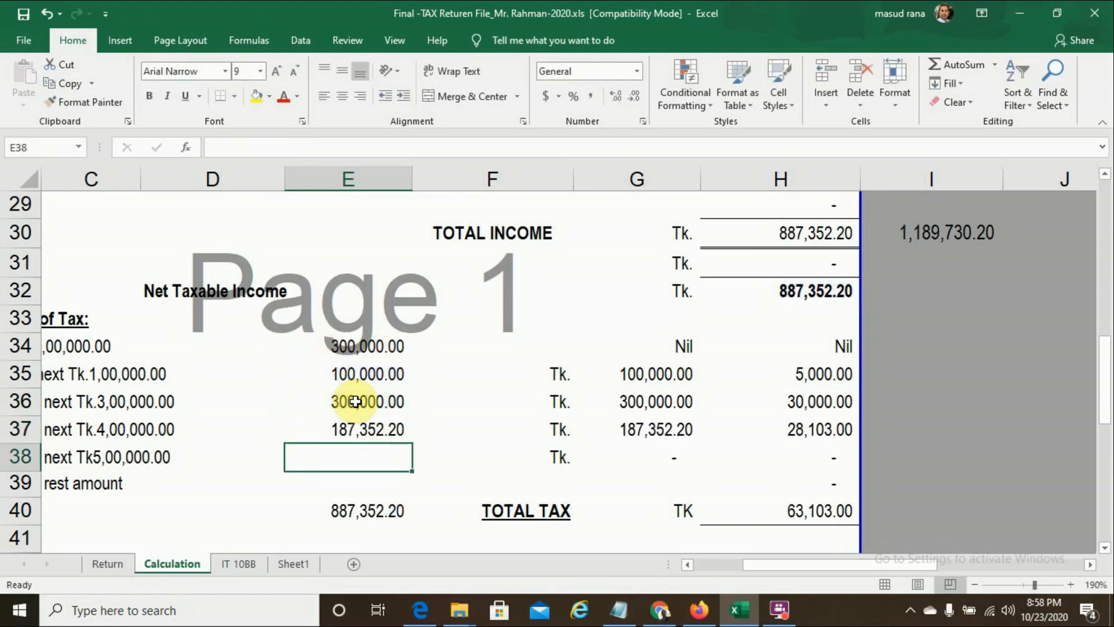
Inspect the formulas in G37, H37 and the total tax cell H40, and view the investment rebate and tax payable rows
{"action": "left_click", "coordinate": [644, 428]}
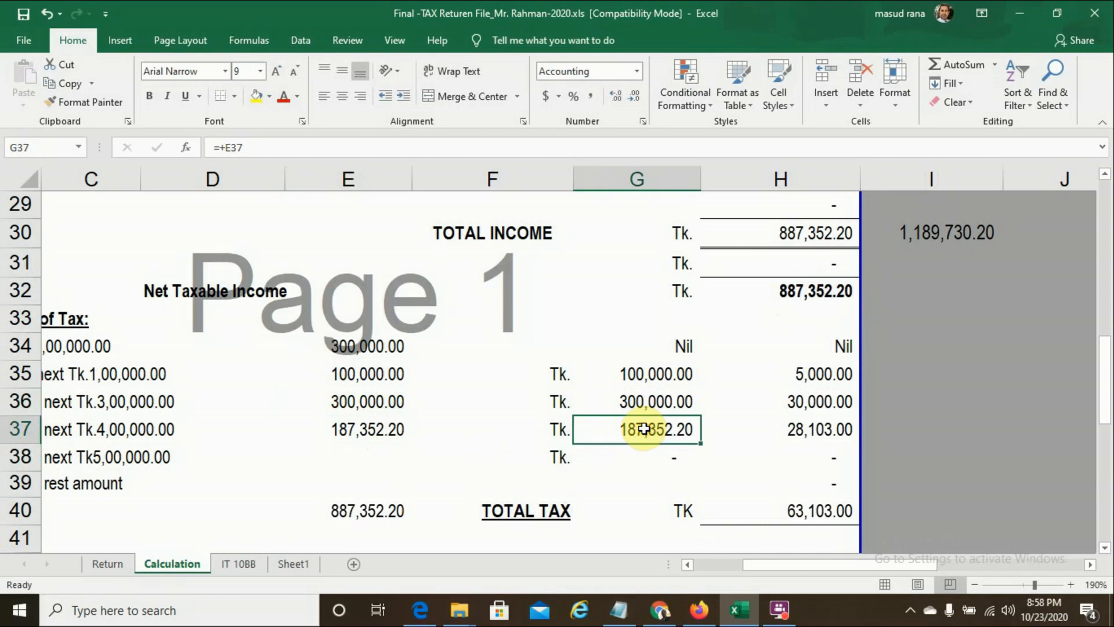
{"action": "left_click", "coordinate": [807, 431]}
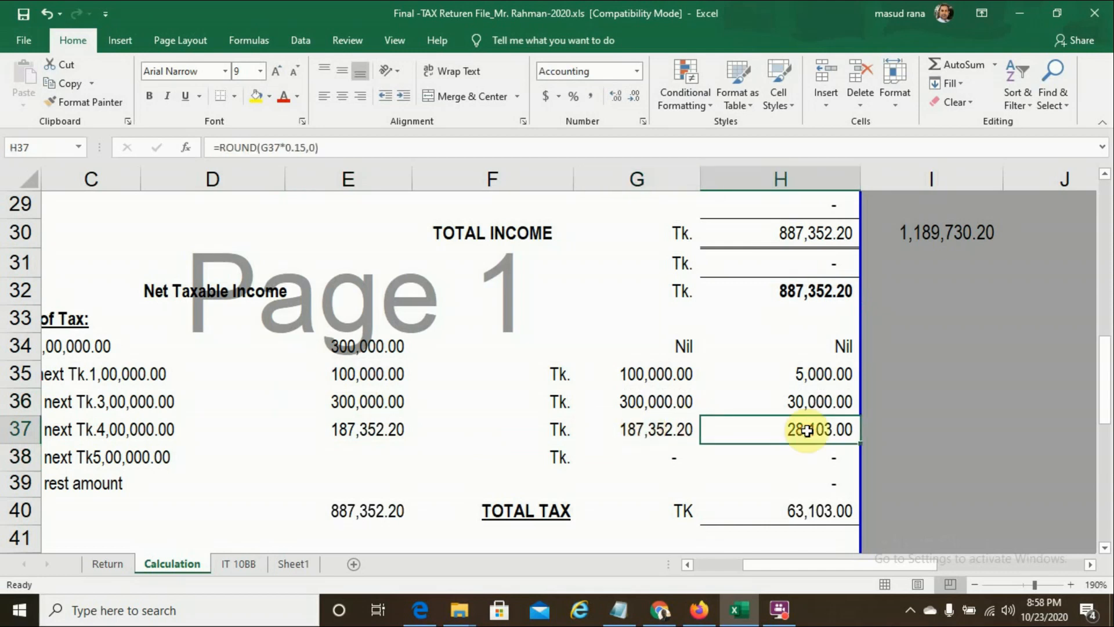
{"action": "key", "text": "Down"}
{"action": "key", "text": "Down"}
{"action": "key", "text": "Down"}
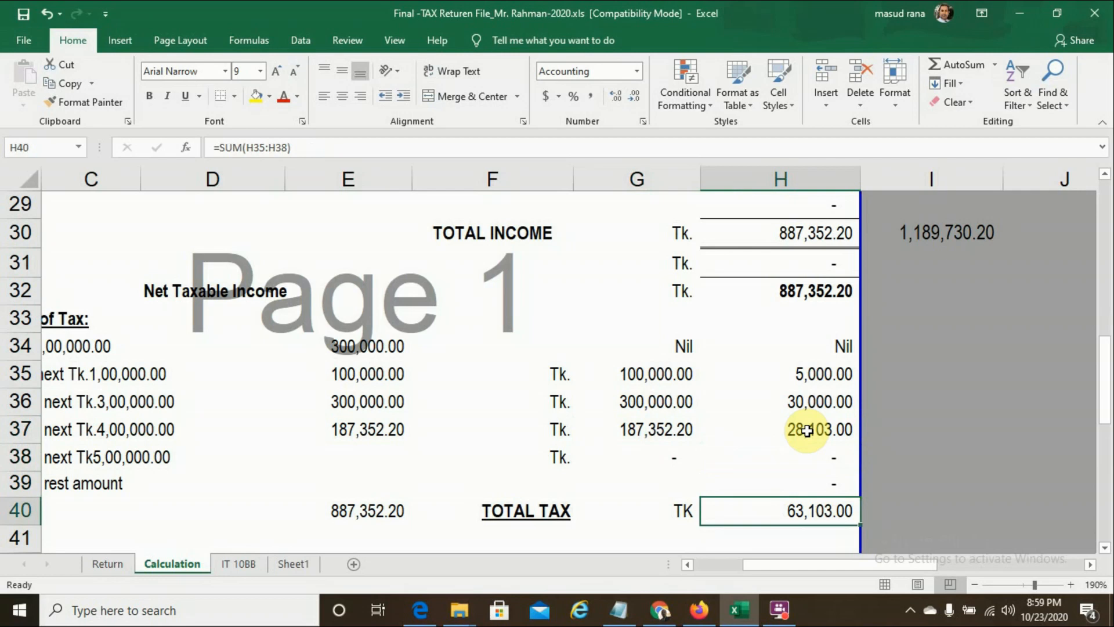
{"action": "key", "text": "Down"}
{"action": "key", "text": "Down"}
{"action": "key", "text": "Down"}
{"action": "key", "text": "Down"}
{"action": "key", "text": "Down"}
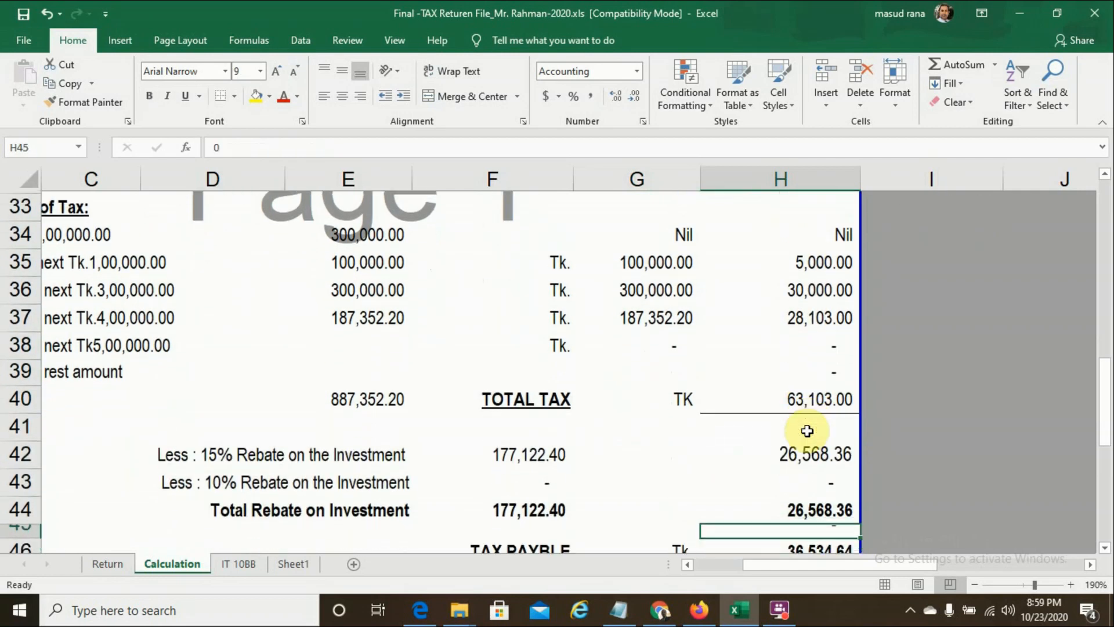
{"action": "key", "text": "Down"}
{"action": "key", "text": "Down"}
Go back over the tax slabs to the total income in H30 and inspect the gross total formula in I30
{"action": "key", "text": "Up"}
{"action": "key", "text": "Up"}
{"action": "key", "text": "Up"}
{"action": "key", "text": "Up"}
{"action": "key", "text": "Up"}
{"action": "key", "text": "Up"}
{"action": "key", "text": "Up"}
{"action": "key", "text": "Up"}
{"action": "key", "text": "Up"}
{"action": "key", "text": "Up"}
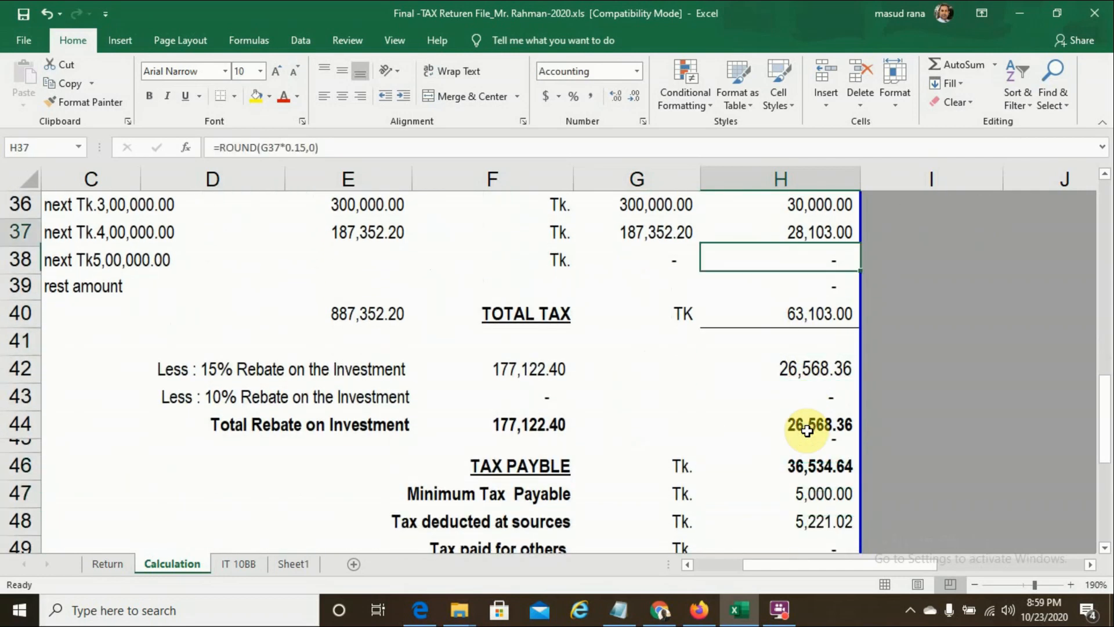
{"action": "key", "text": "Up"}
{"action": "key", "text": "Up"}
{"action": "key", "text": "Up"}
{"action": "key", "text": "Up"}
{"action": "key", "text": "Up"}
{"action": "key", "text": "Up"}
{"action": "key", "text": "Up"}
{"action": "key", "text": "Up"}
{"action": "key", "text": "Up"}
{"action": "key", "text": "Down"}
{"action": "key", "text": "Down"}
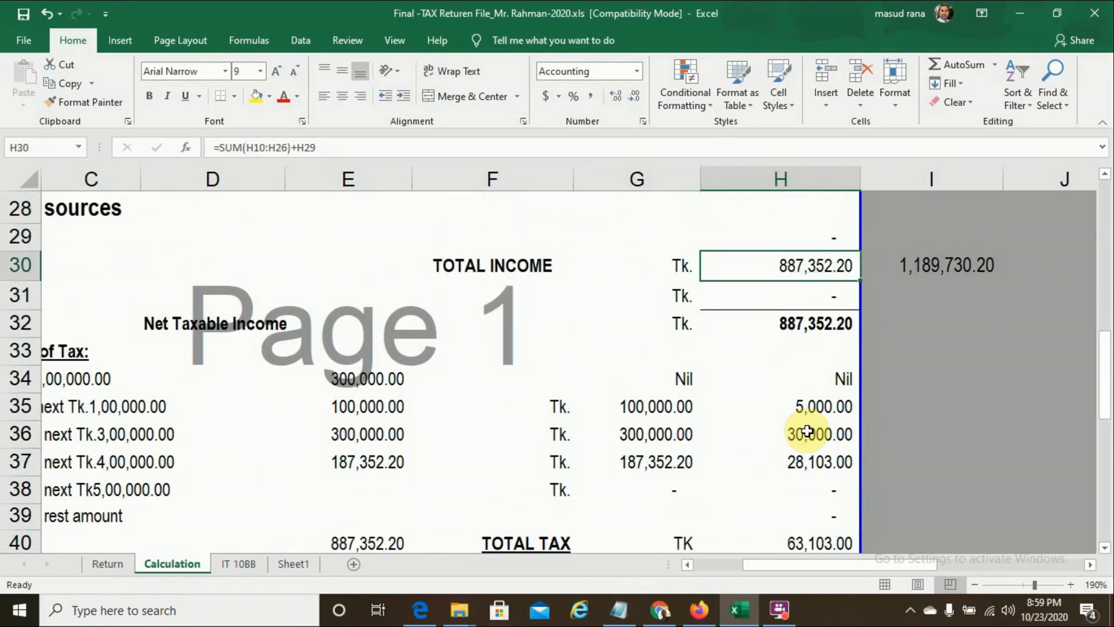
{"action": "key", "text": "Up"}
{"action": "key", "text": "Up"}
{"action": "key", "text": "Down"}
{"action": "key", "text": "Down"}
{"action": "key", "text": "Down"}
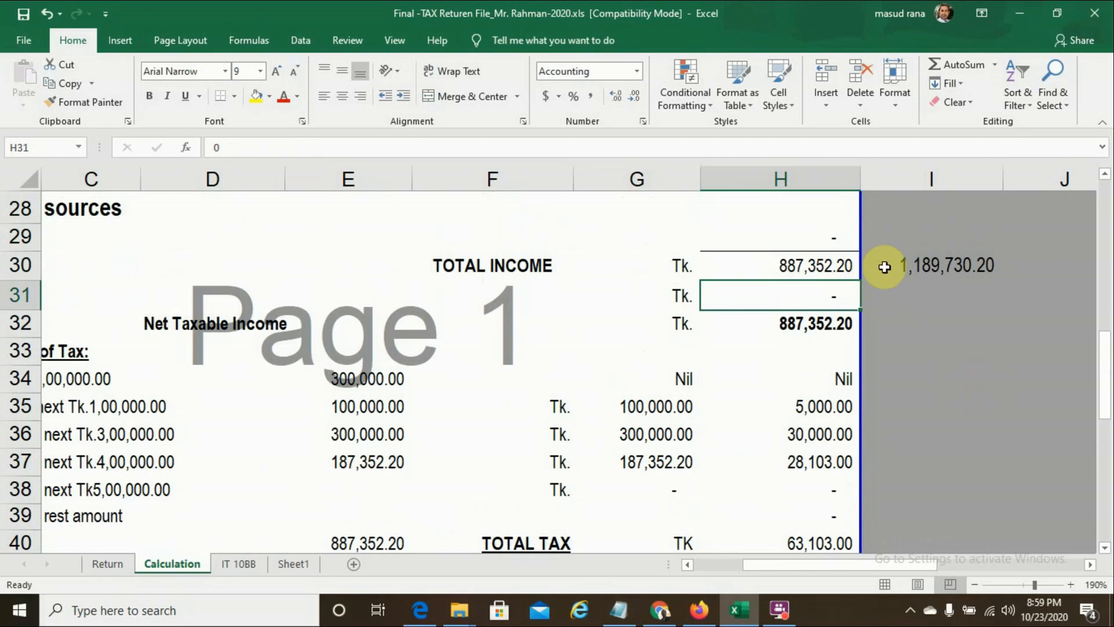
{"action": "left_click", "coordinate": [906, 265]}
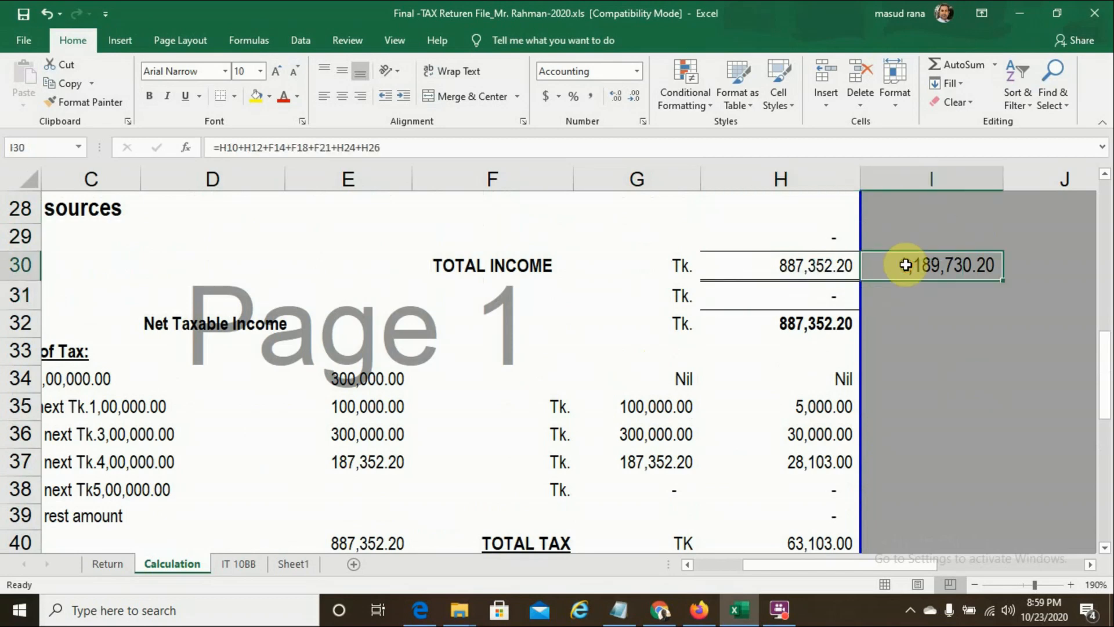
Review the income amounts in column H from the total income in H30 up to row 9 and back down
{"action": "left_click", "coordinate": [757, 261]}
{"action": "key", "text": "Up"}
{"action": "key", "text": "Up"}
{"action": "key", "text": "Up"}
{"action": "key", "text": "Up"}
{"action": "key", "text": "Up"}
{"action": "key", "text": "Up"}
{"action": "key", "text": "Up"}
{"action": "key", "text": "Up"}
{"action": "key", "text": "Up"}
{"action": "key", "text": "Up"}
{"action": "key", "text": "Up"}
{"action": "key", "text": "Up"}
{"action": "key", "text": "Up"}
{"action": "key", "text": "Up"}
{"action": "key", "text": "Up"}
{"action": "key", "text": "Up"}
{"action": "key", "text": "Up"}
{"action": "key", "text": "Up"}
{"action": "key", "text": "Up"}
{"action": "key", "text": "Up"}
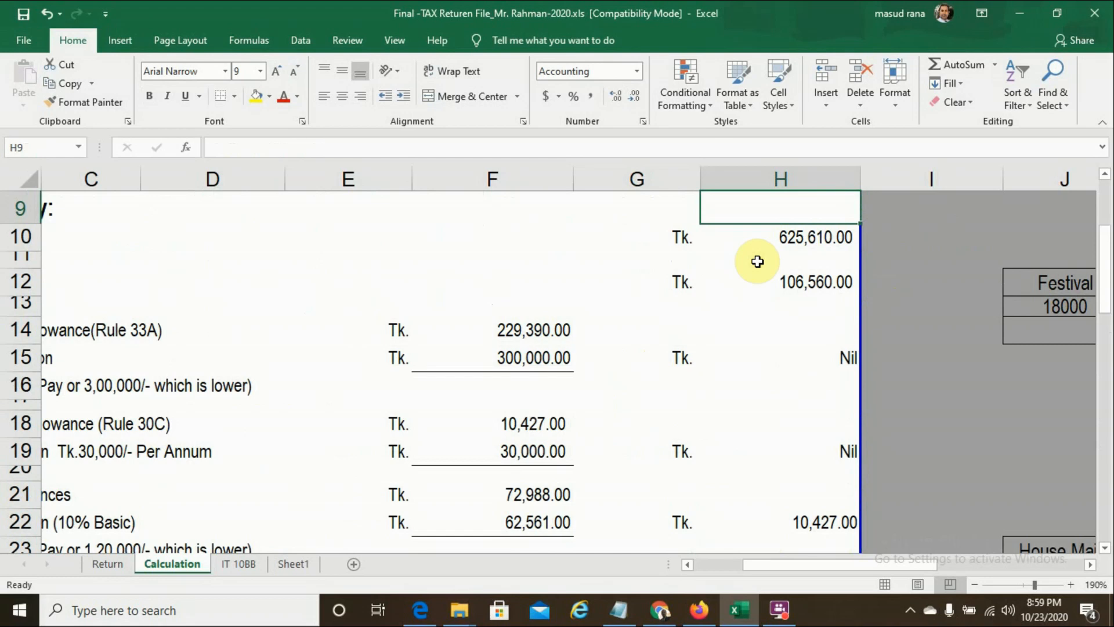
{"action": "key", "text": "Down"}
{"action": "key", "text": "Down"}
{"action": "key", "text": "Down"}
{"action": "key", "text": "Down"}
{"action": "key", "text": "Down"}
{"action": "key", "text": "Down"}
{"action": "key", "text": "Down"}
{"action": "key", "text": "Down"}
{"action": "key", "text": "Down"}
{"action": "key", "text": "Down"}
{"action": "key", "text": "Down"}
{"action": "key", "text": "Down"}
{"action": "key", "text": "Down"}
{"action": "key", "text": "Down"}
{"action": "key", "text": "Down"}
{"action": "key", "text": "Down"}
{"action": "key", "text": "Down"}
{"action": "key", "text": "Down"}
{"action": "key", "text": "Down"}
{"action": "key", "text": "Down"}
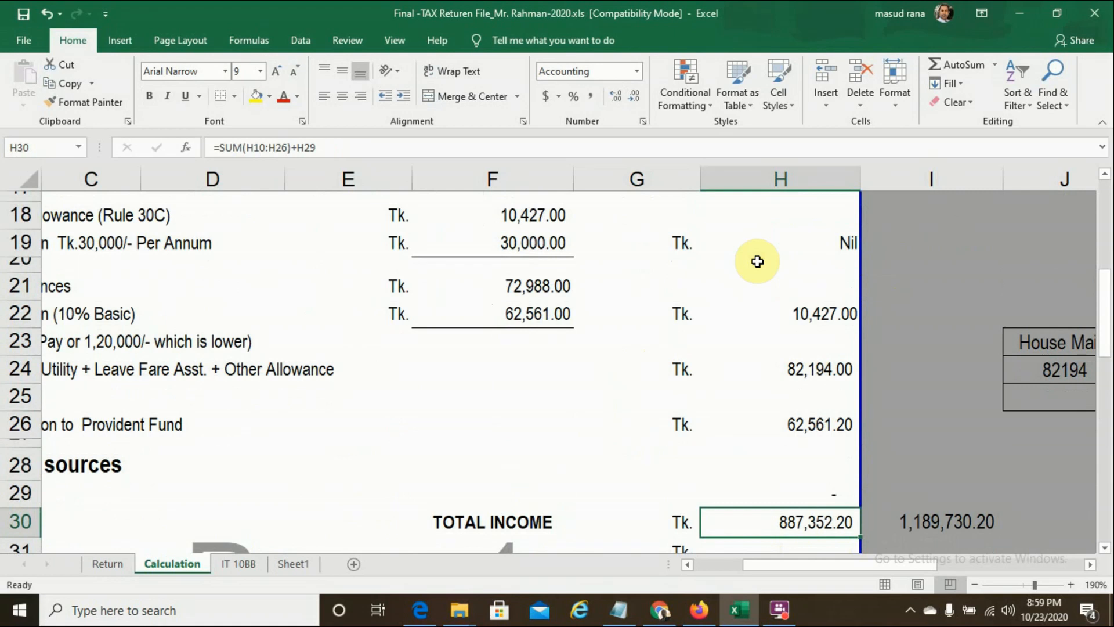
Examine the slab-wise tax amounts and total tax in column H, continuing through the rebate and tax payable rows to H49
{"action": "key", "text": "Down"}
{"action": "key", "text": "Down"}
{"action": "key", "text": "Down"}
{"action": "key", "text": "Down"}
{"action": "key", "text": "Down"}
{"action": "key", "text": "Down"}
{"action": "key", "text": "Down"}
{"action": "key", "text": "Down"}
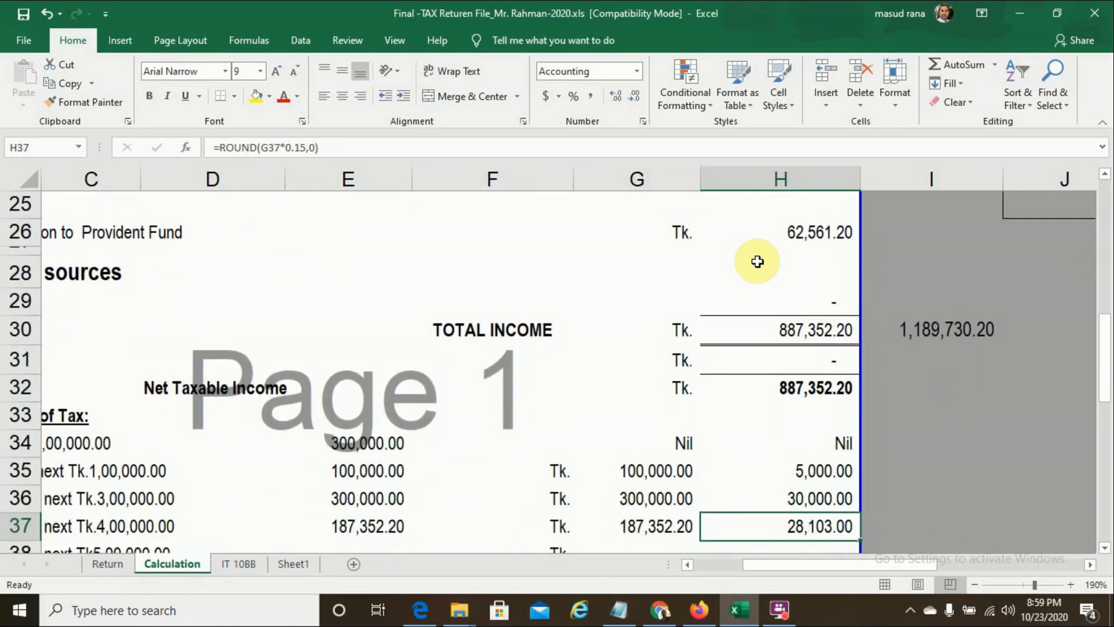
{"action": "key", "text": "Down"}
{"action": "key", "text": "Down"}
{"action": "key", "text": "Down"}
{"action": "key", "text": "Up"}
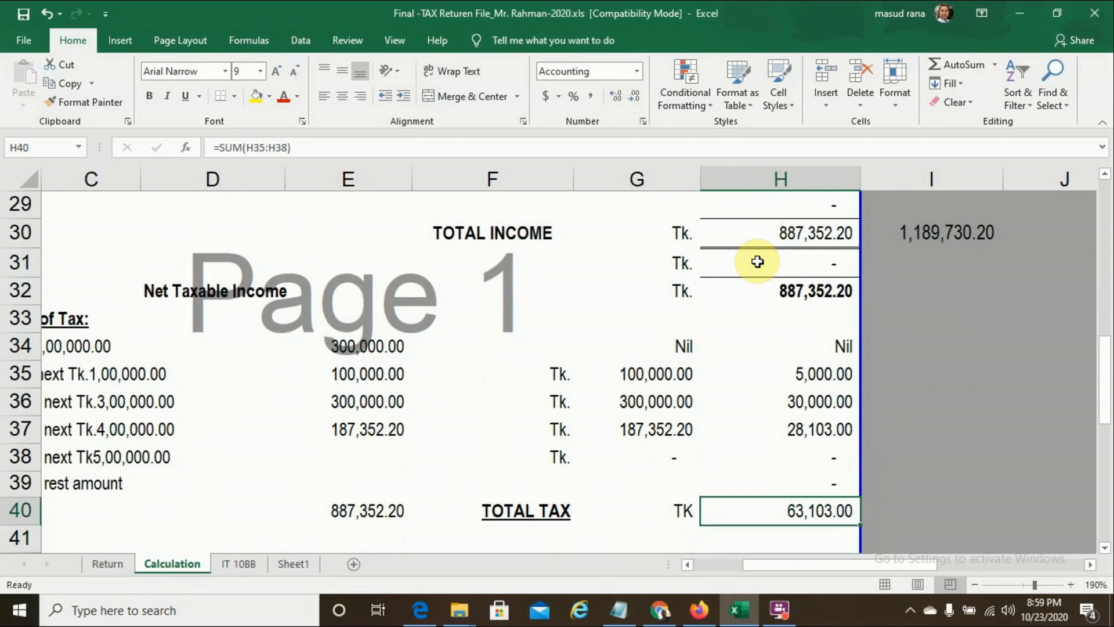
{"action": "key", "text": "Down"}
{"action": "key", "text": "Down"}
{"action": "key", "text": "Down"}
{"action": "key", "text": "Down"}
{"action": "key", "text": "Down"}
{"action": "key", "text": "Down"}
{"action": "key", "text": "Down"}
{"action": "key", "text": "Down"}
{"action": "key", "text": "Down"}
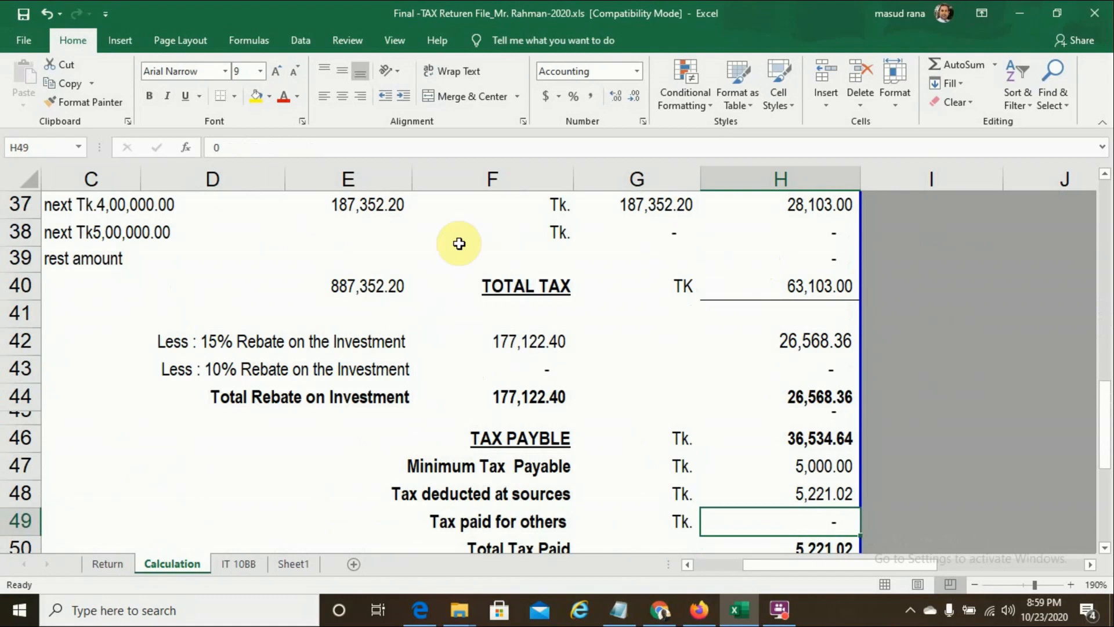
View the 15% investment rebate row at D42 and follow the sheet down to the INVESTMENT table
{"action": "left_click", "coordinate": [218, 343]}
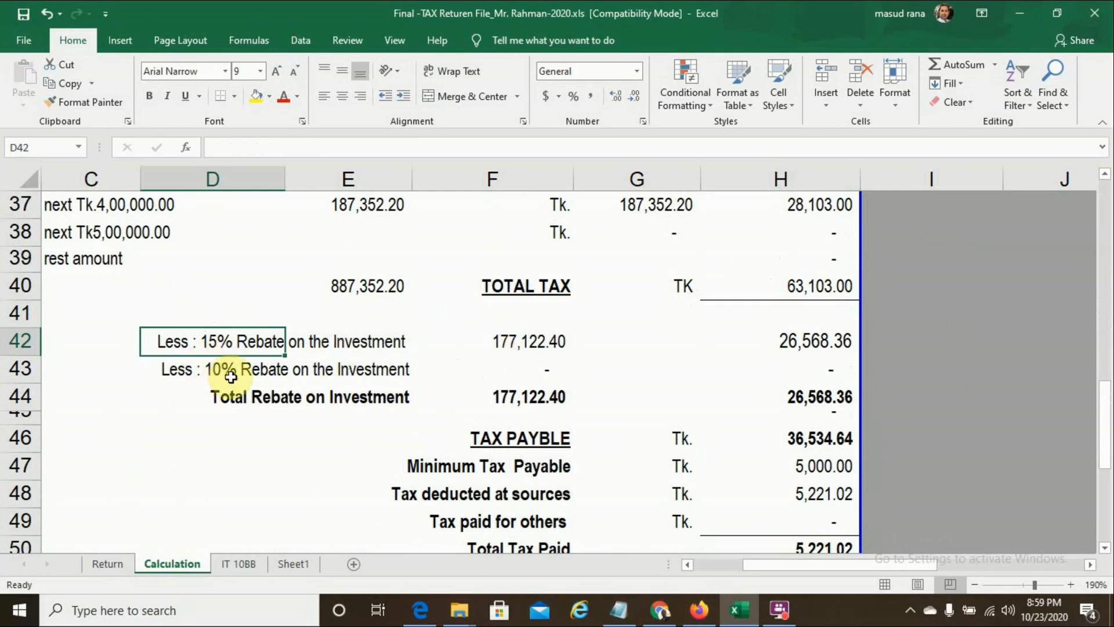
{"action": "key", "text": "Down"}
{"action": "key", "text": "Down"}
{"action": "key", "text": "Down"}
{"action": "key", "text": "Down"}
{"action": "key", "text": "Down"}
{"action": "key", "text": "Down"}
{"action": "key", "text": "Down"}
{"action": "key", "text": "Down"}
{"action": "key", "text": "Down"}
{"action": "key", "text": "Down"}
{"action": "key", "text": "Down"}
{"action": "key", "text": "Down"}
{"action": "key", "text": "Down"}
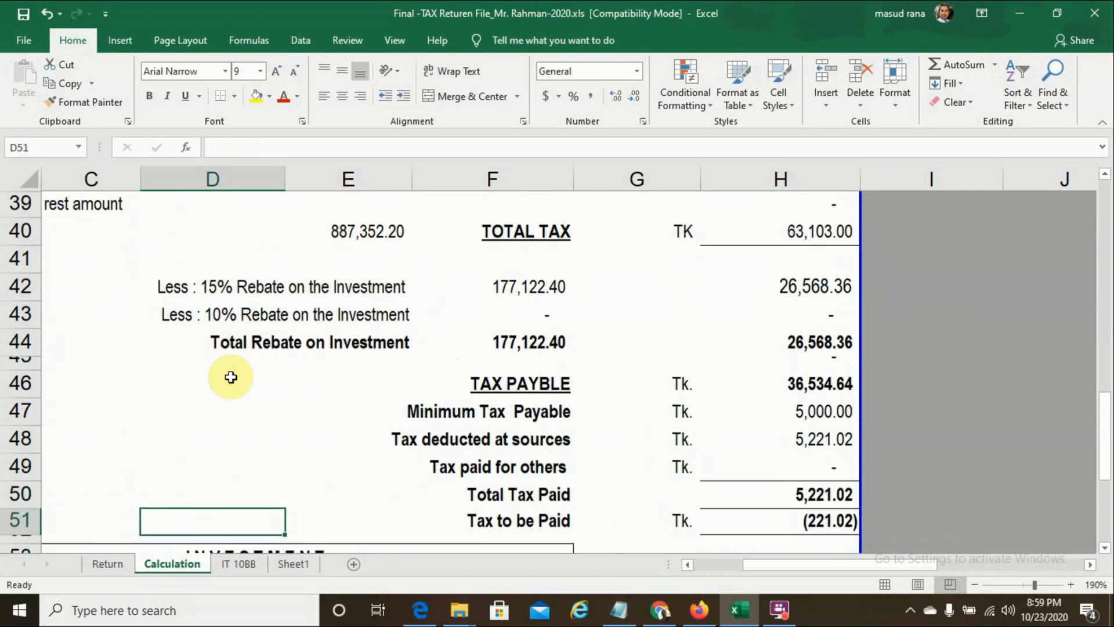
{"action": "key", "text": "Down"}
{"action": "key", "text": "Down"}
{"action": "key", "text": "Down"}
{"action": "key", "text": "Down"}
{"action": "key", "text": "Down"}
{"action": "key", "text": "Down"}
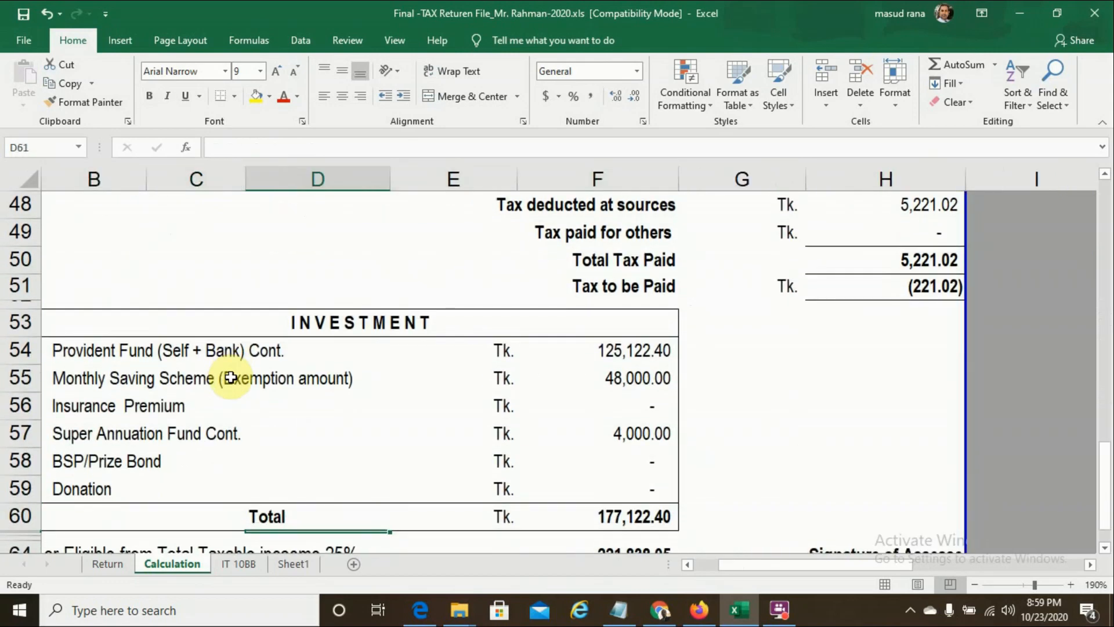
Inspect the provident fund formula in F54 and the bank contribution cell H26 it refers to
{"action": "left_click", "coordinate": [627, 351]}
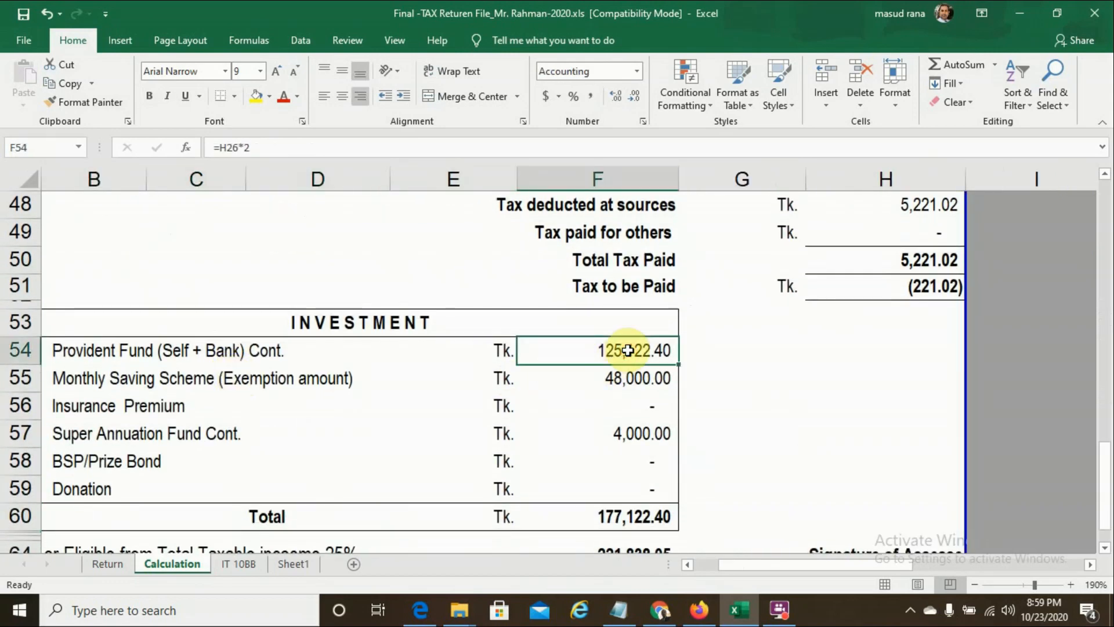
{"action": "left_click", "coordinate": [269, 149]}
{"action": "left_click_drag", "start_coordinate": [1106, 465], "coordinate": [1107, 327]}
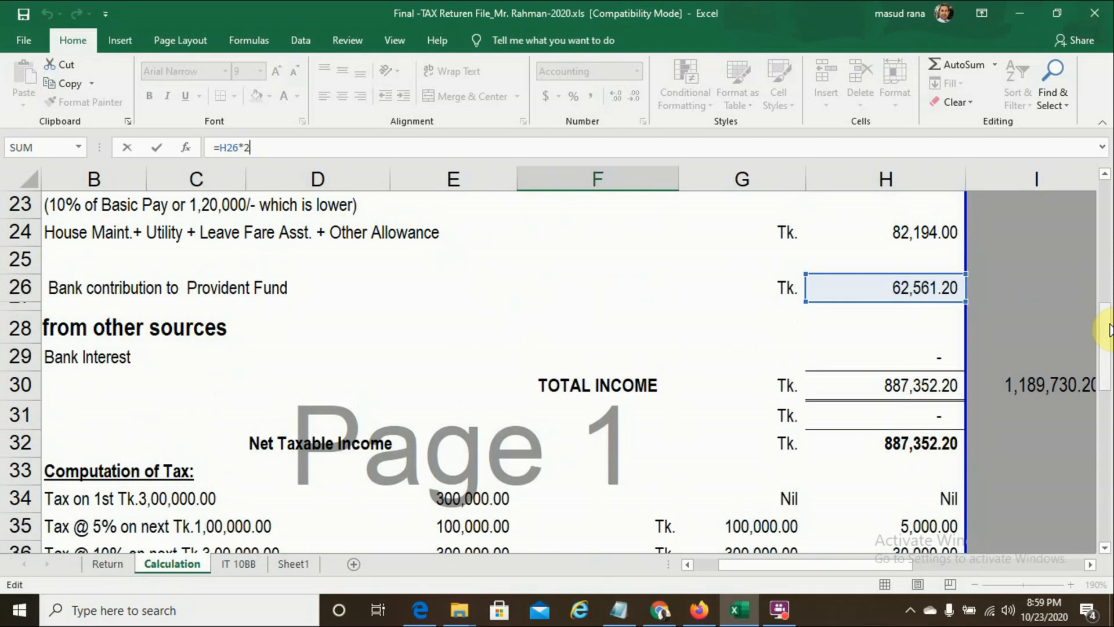
{"action": "left_click_drag", "start_coordinate": [1107, 330], "coordinate": [1088, 461]}
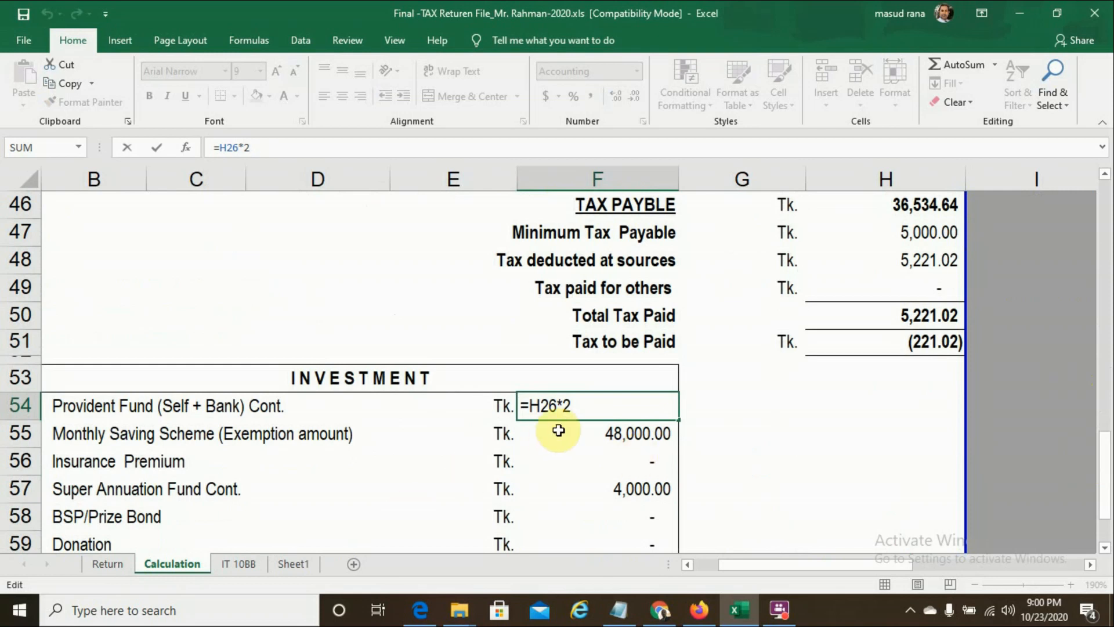
{"action": "key", "text": "Return"}
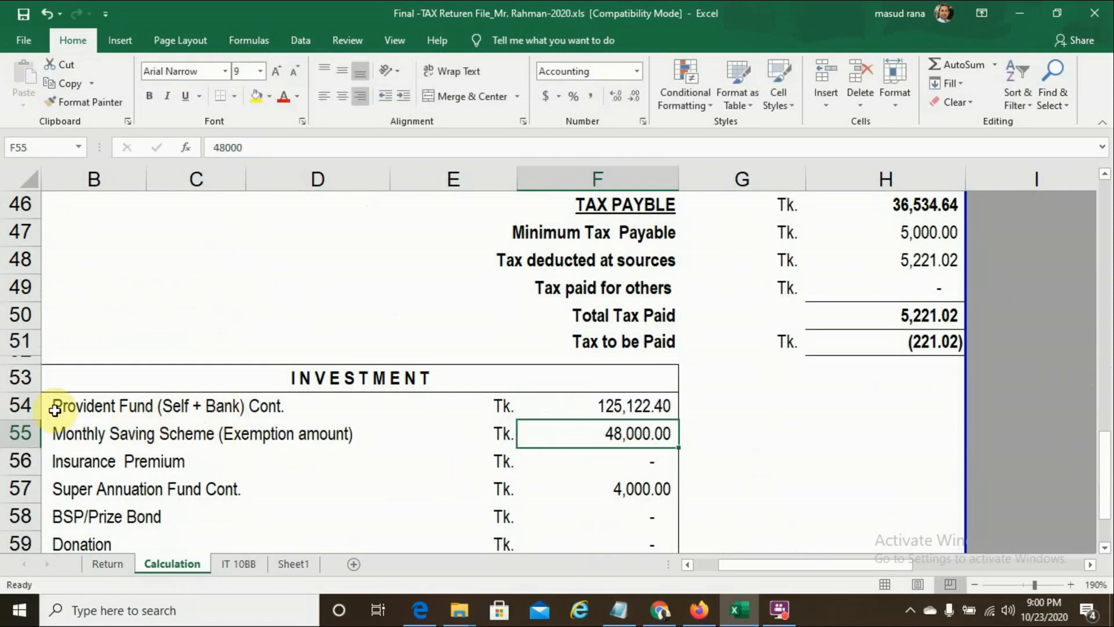
Replace "Bank" in the provident fund label in B54 so it reads "Provident Fund (Self + Copmany) Cont."
{"action": "left_click", "coordinate": [61, 406]}
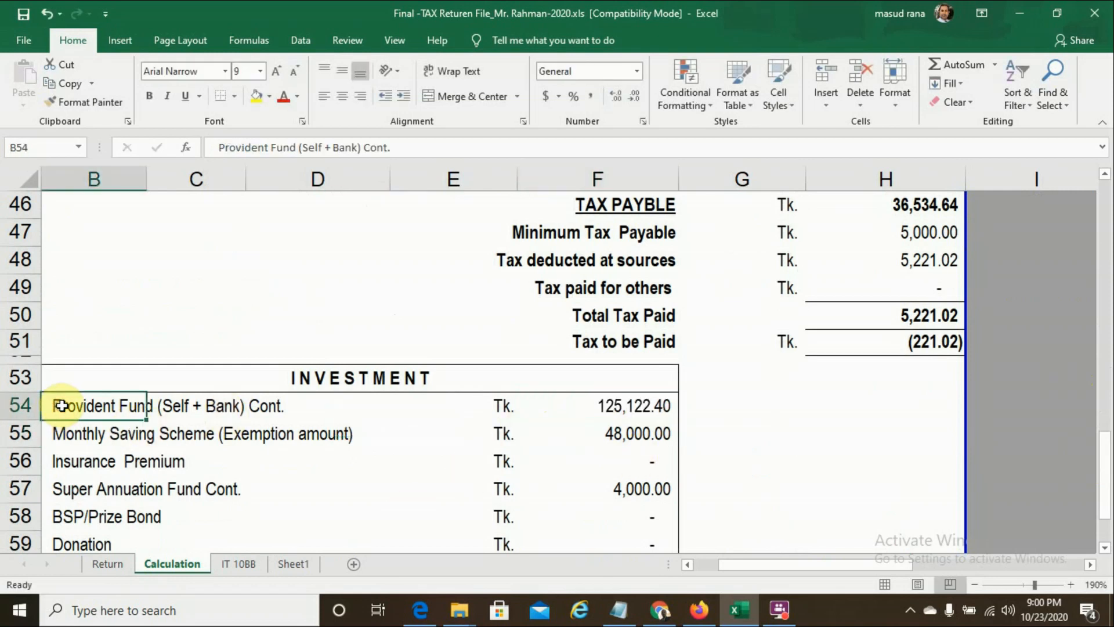
{"action": "left_click", "coordinate": [358, 148]}
{"action": "key", "text": "BackSpace"}
{"action": "key", "text": "BackSpace"}
{"action": "key", "text": "BackSpace"}
{"action": "key", "text": "BackSpace"}
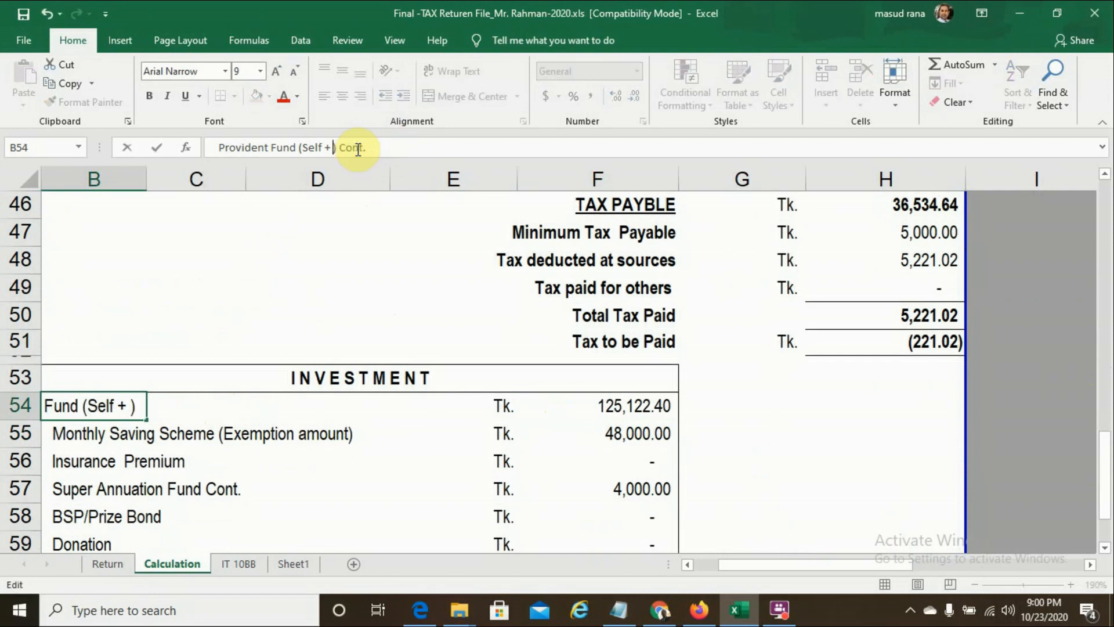
{"action": "type", "text": "Co"}
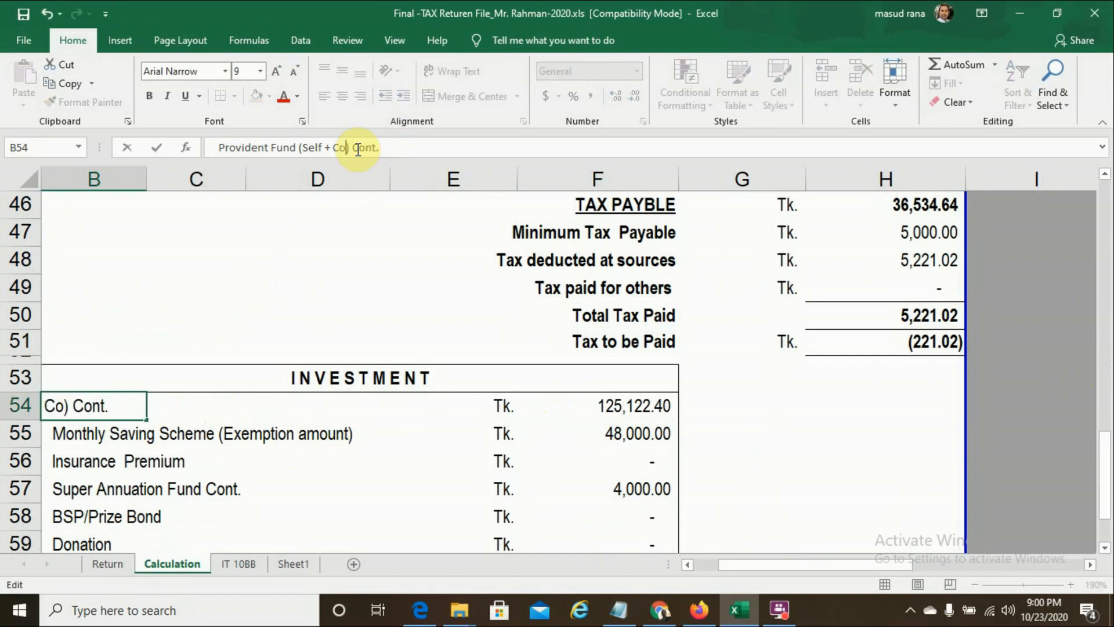
{"action": "type", "text": "pmany"}
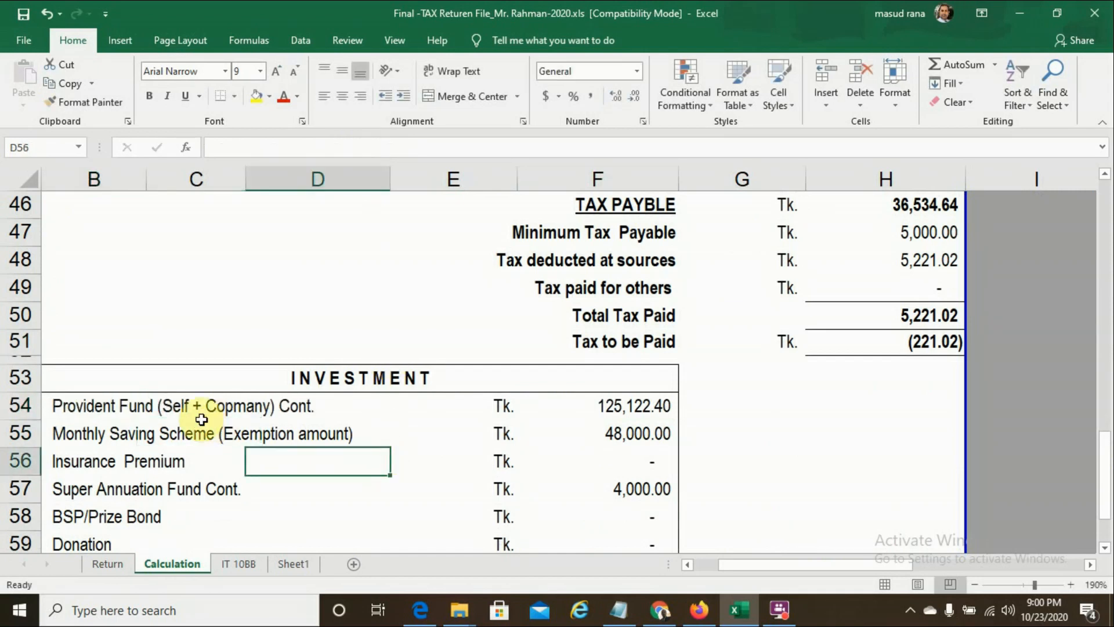
{"action": "left_click", "coordinate": [91, 409]}
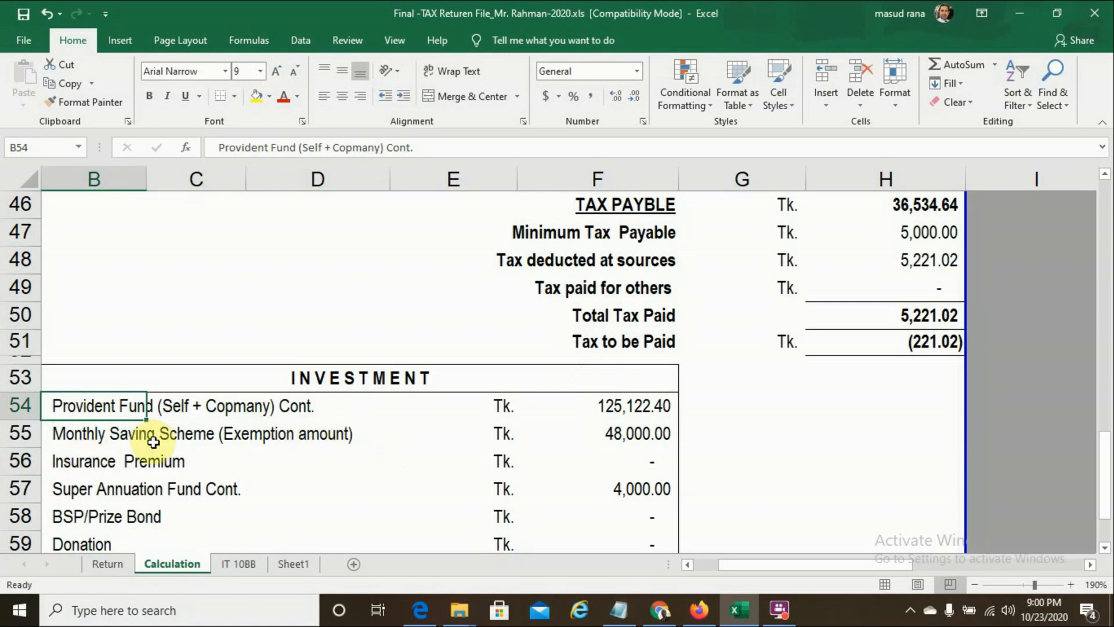
Set the Monthly Saving Scheme investment amount in F55 to 60000
{"action": "left_click", "coordinate": [630, 437]}
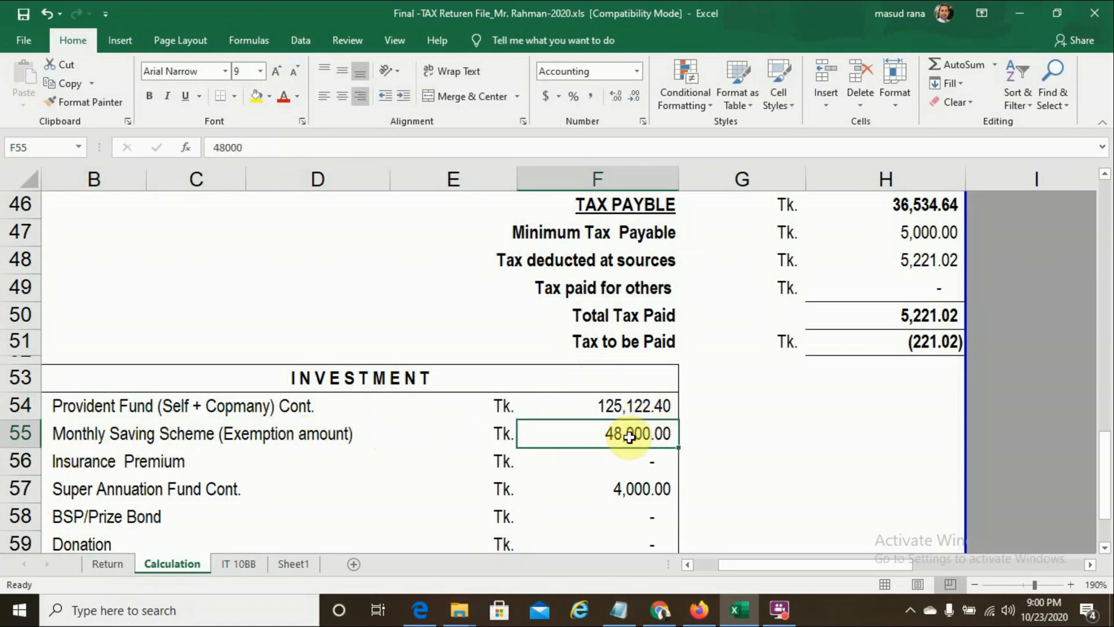
{"action": "type", "text": "600000"}
{"action": "key", "text": "BackSpace"}
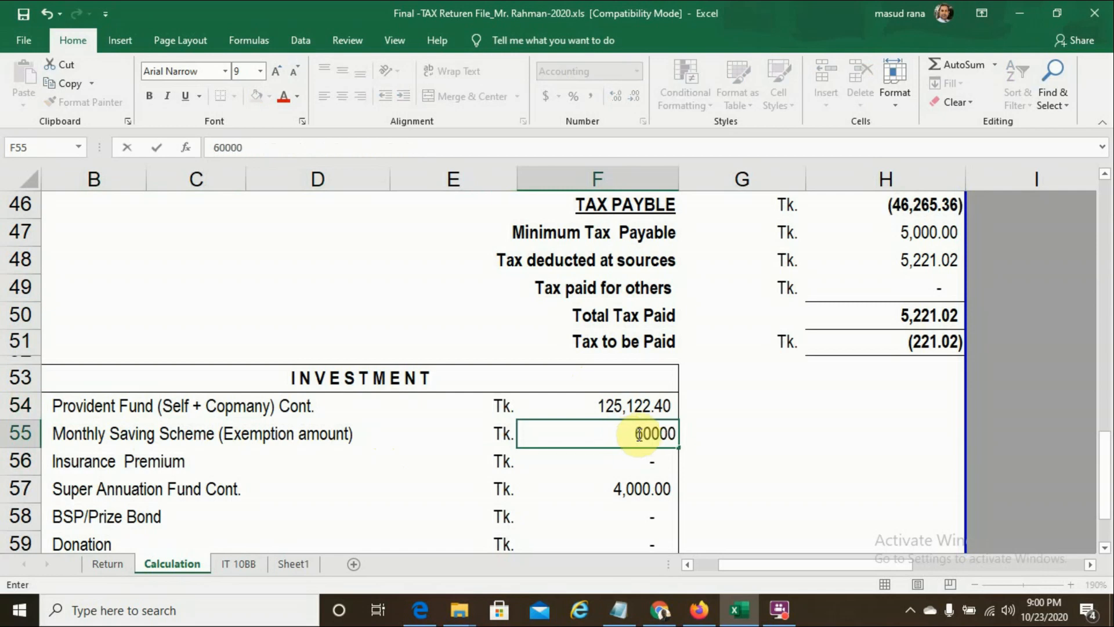
{"action": "key", "text": "Return"}
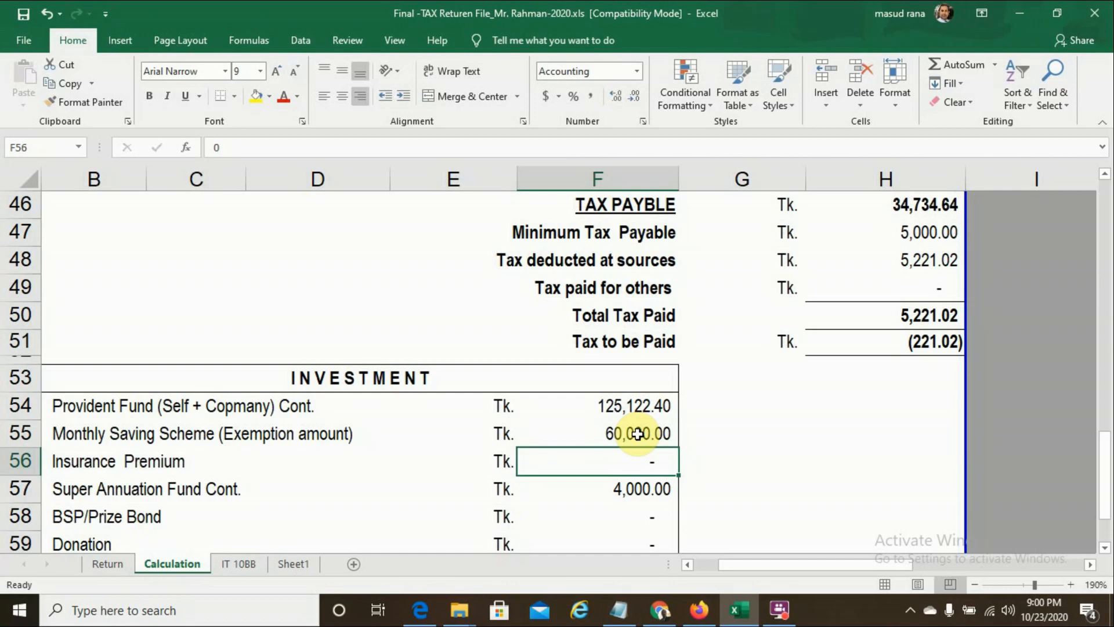
Enter 10000 for Insurance Premium in F56 and 0 for the Super Annuation Fund contribution in F57
{"action": "type", "text": "10000"}
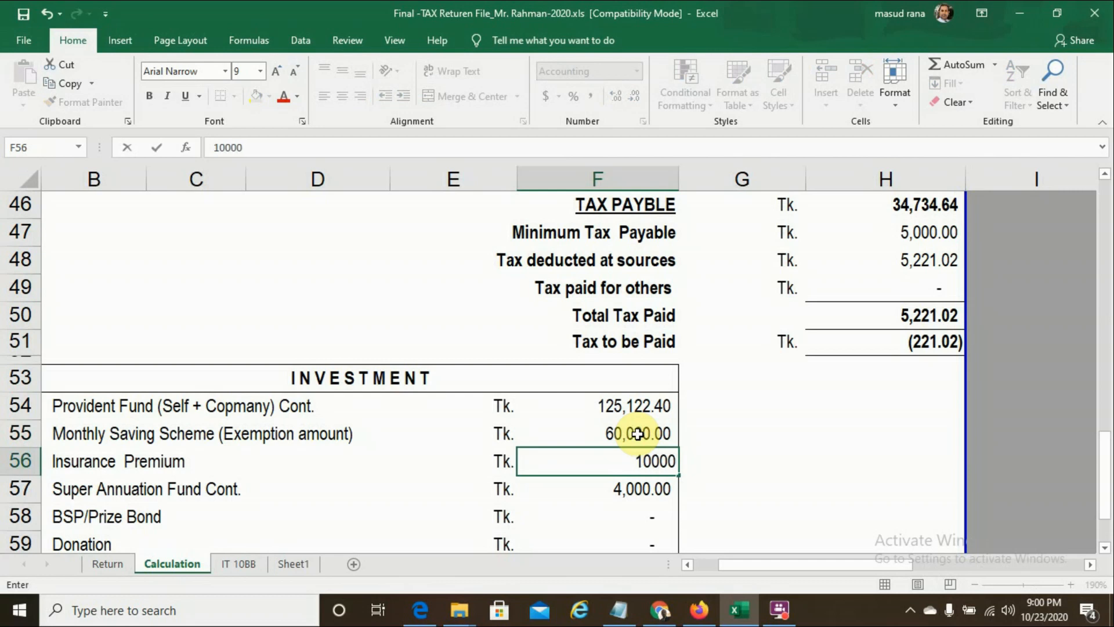
{"action": "key", "text": "Return"}
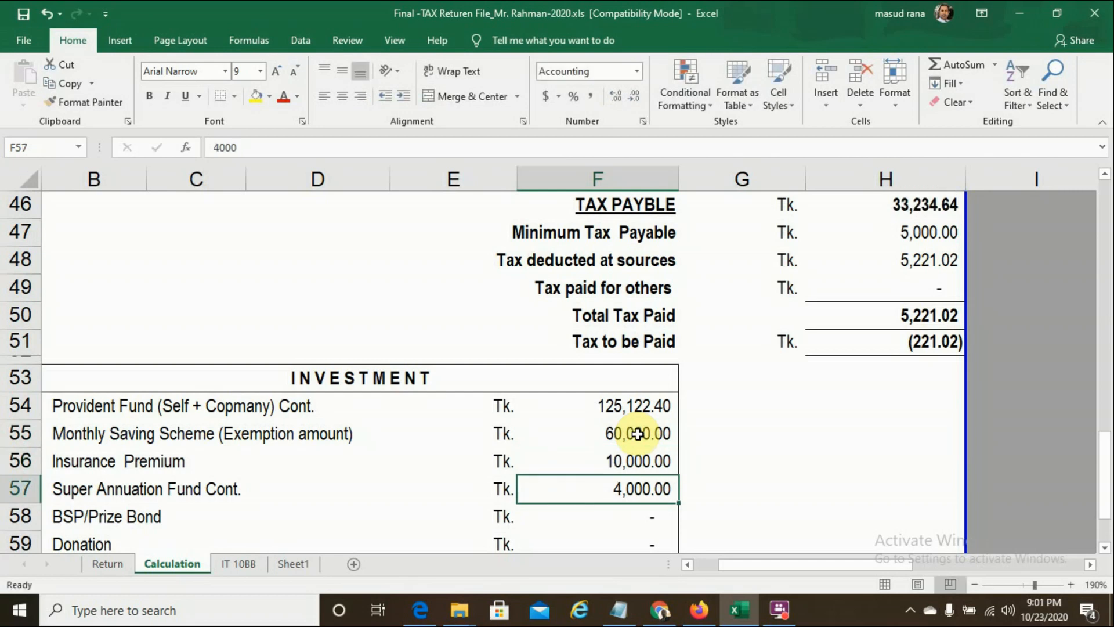
{"action": "type", "text": "0"}
{"action": "key", "text": "Return"}
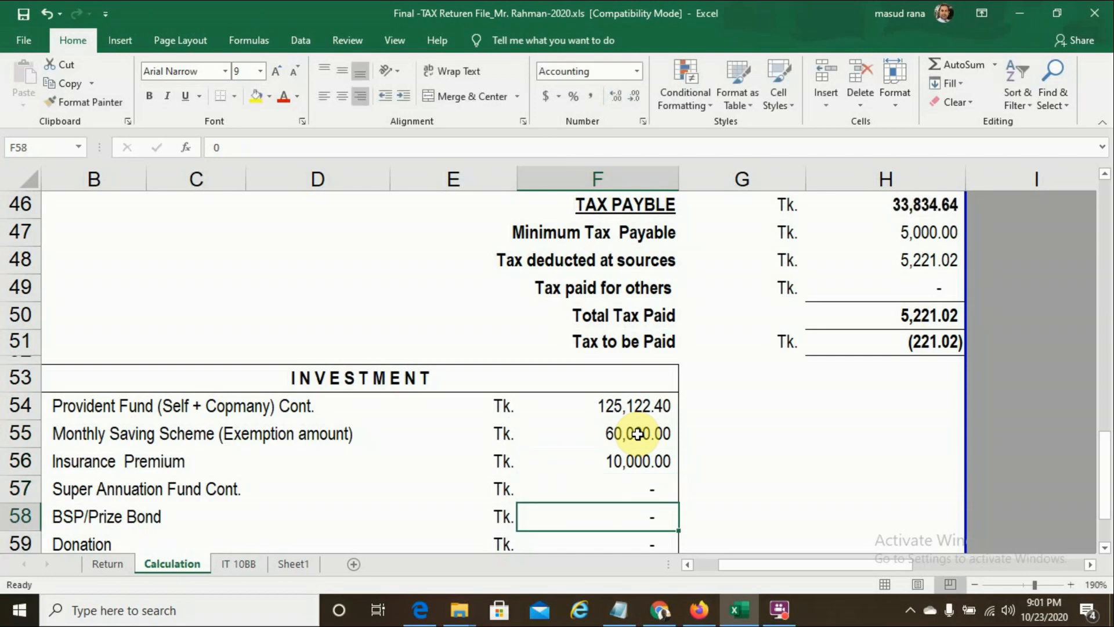
Set the BSP/Prize Bond investment amount in F58 to 500000
{"action": "type", "text": "500000"}
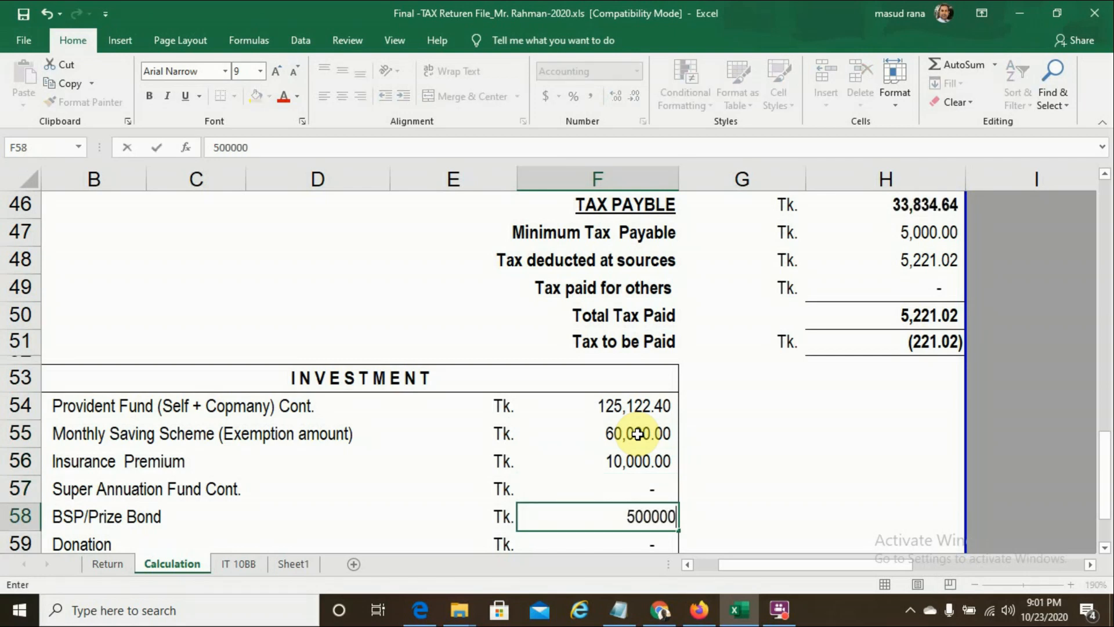
{"action": "key", "text": "Return"}
{"action": "key", "text": "Return"}
{"action": "key", "text": "Return"}
{"action": "key", "text": "Return"}
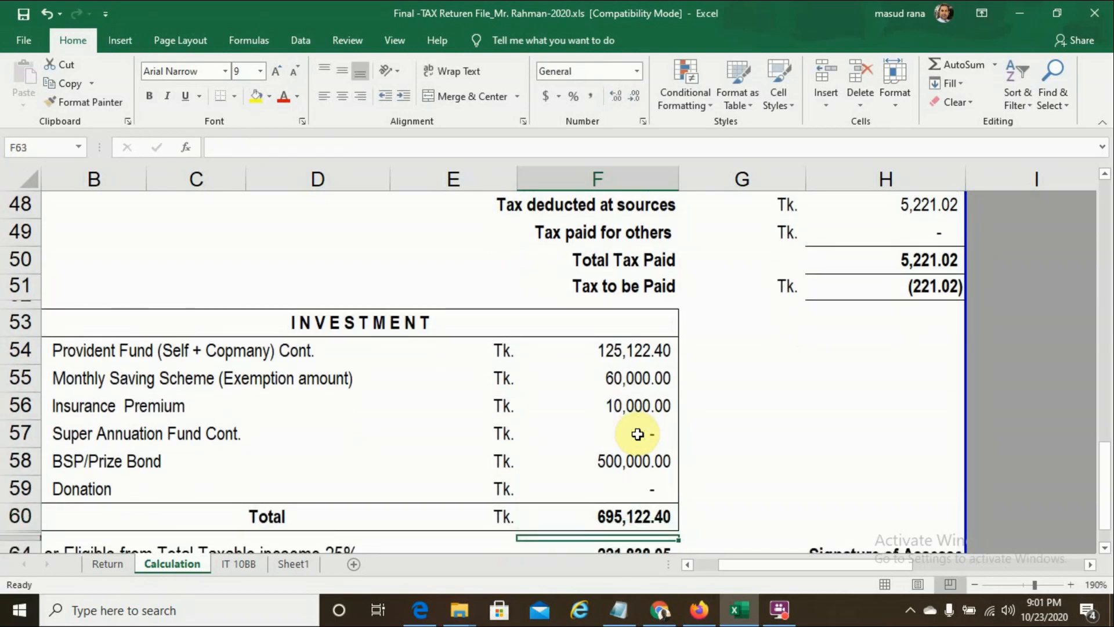
Set the Donation amount in F59 of the INVESTMENT table to 10000
{"action": "left_click", "coordinate": [629, 515]}
{"action": "left_click", "coordinate": [638, 487]}
{"action": "type", "text": "10000"}
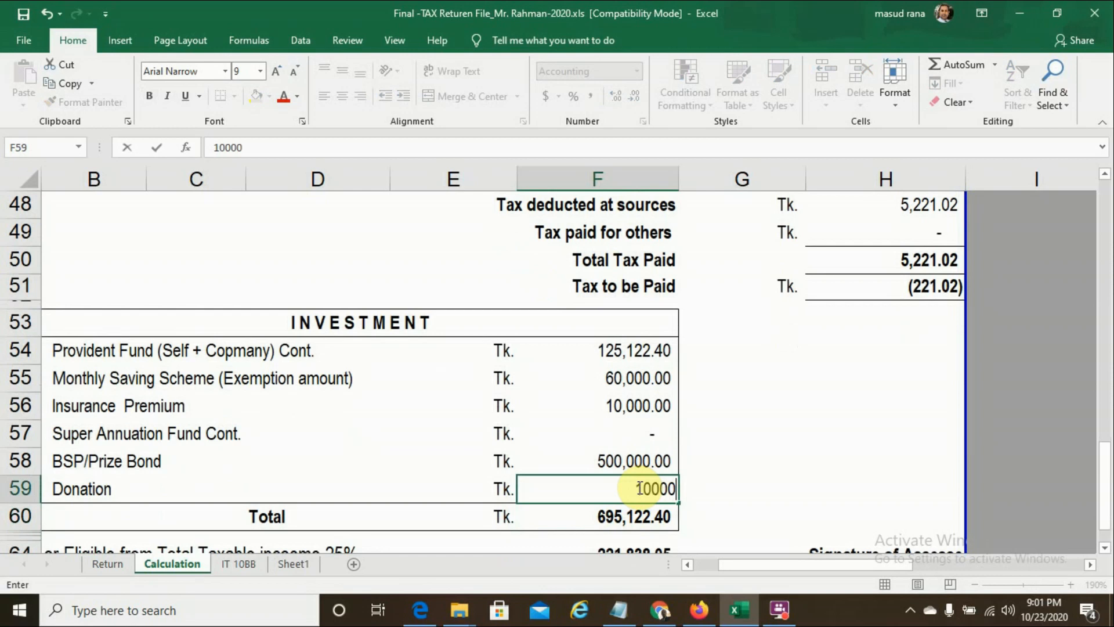
{"action": "key", "text": "Return"}
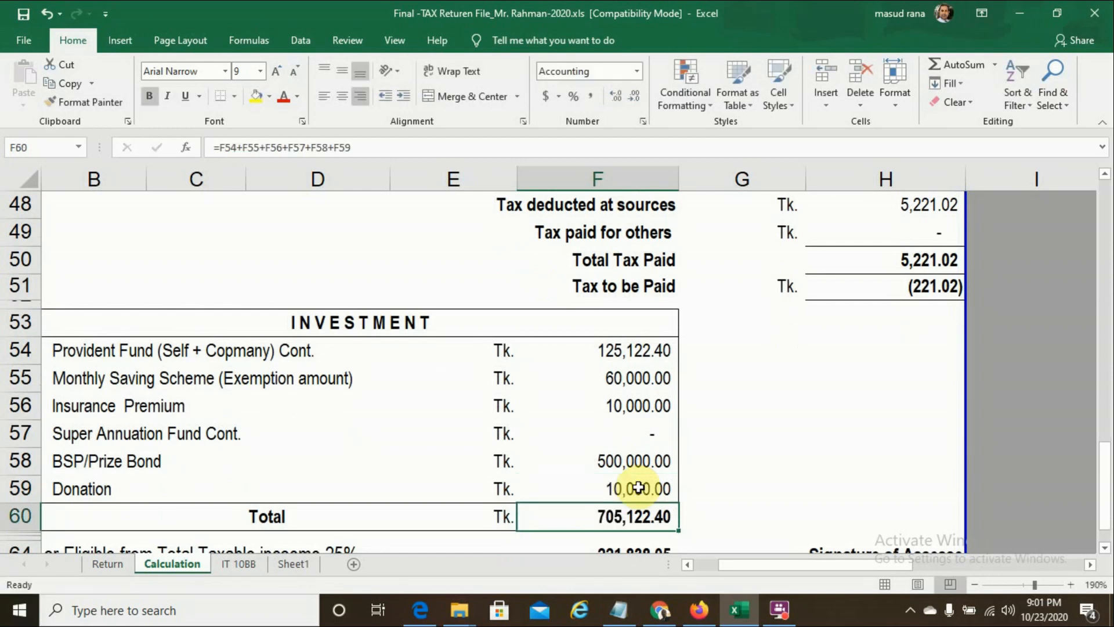
Examine the investment total formula in F60 and view the full rows of the eligibility limit below it
{"action": "key", "text": "Down"}
{"action": "key", "text": "Down"}
{"action": "key", "text": "Down"}
{"action": "key", "text": "Down"}
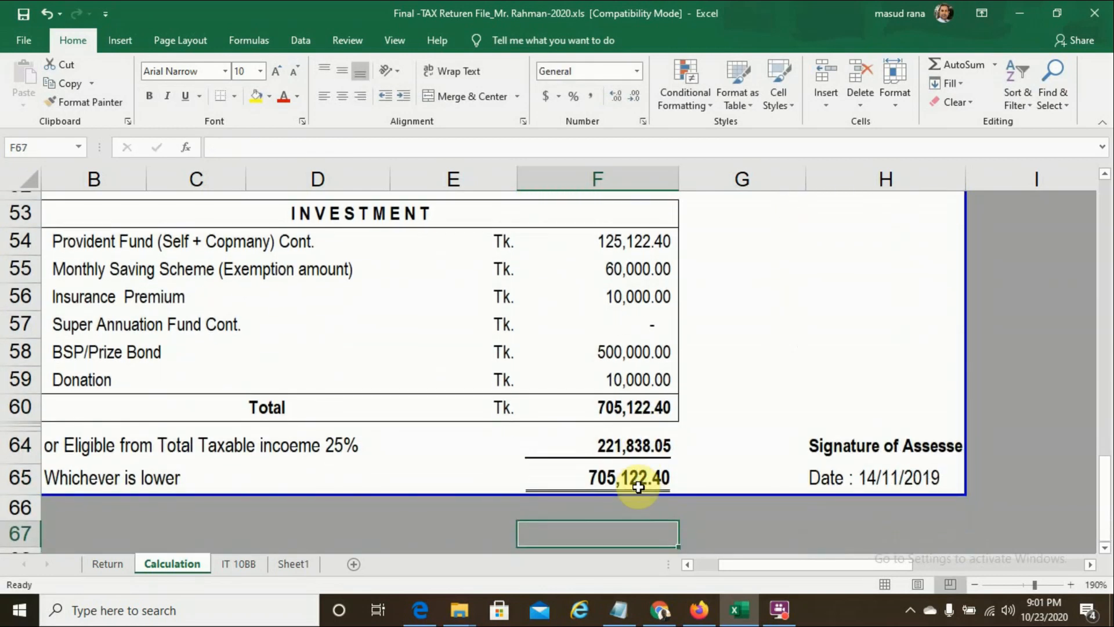
{"action": "left_click", "coordinate": [606, 410]}
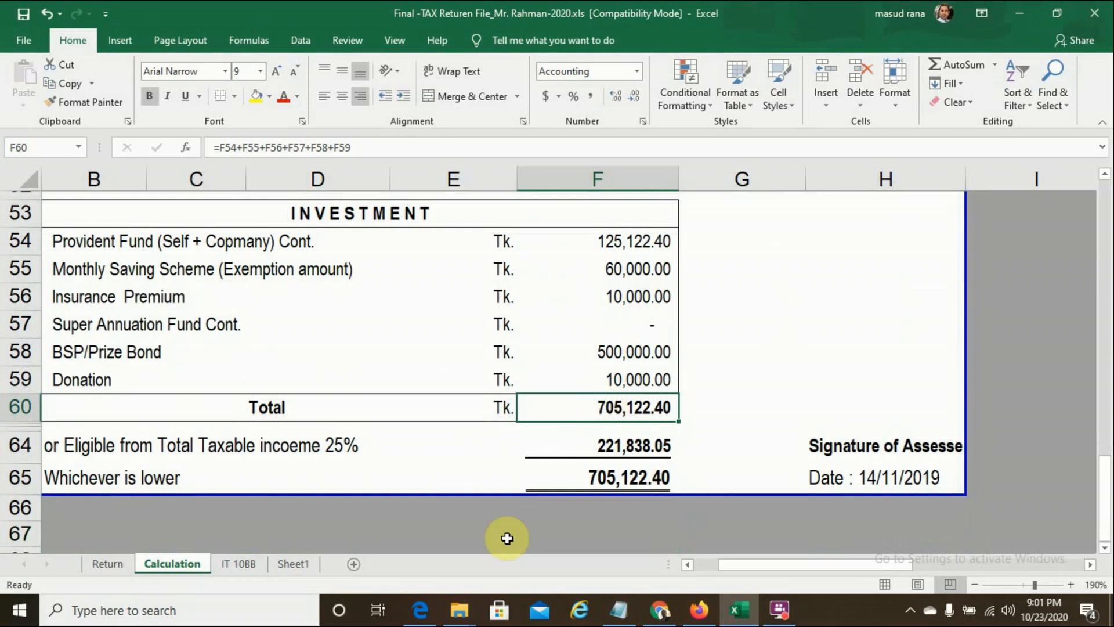
{"action": "left_click_drag", "start_coordinate": [733, 567], "coordinate": [703, 566]}
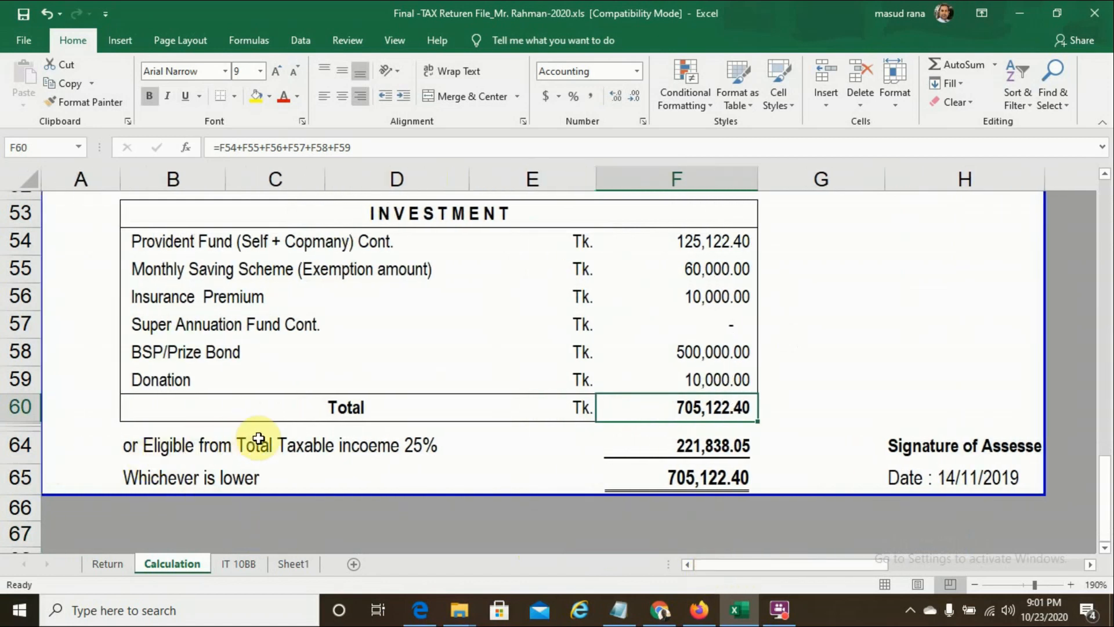
Inspect the 25% eligible investment formula in F64 and compare its amount with the investment total in F60
{"action": "left_click", "coordinate": [690, 445]}
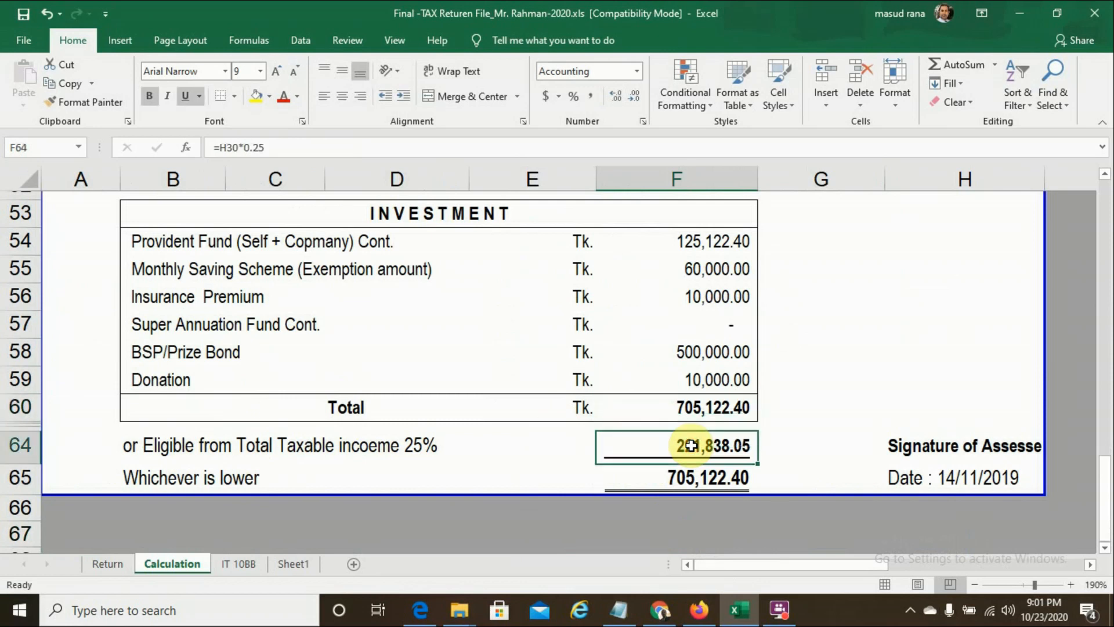
{"action": "left_click", "coordinate": [304, 142]}
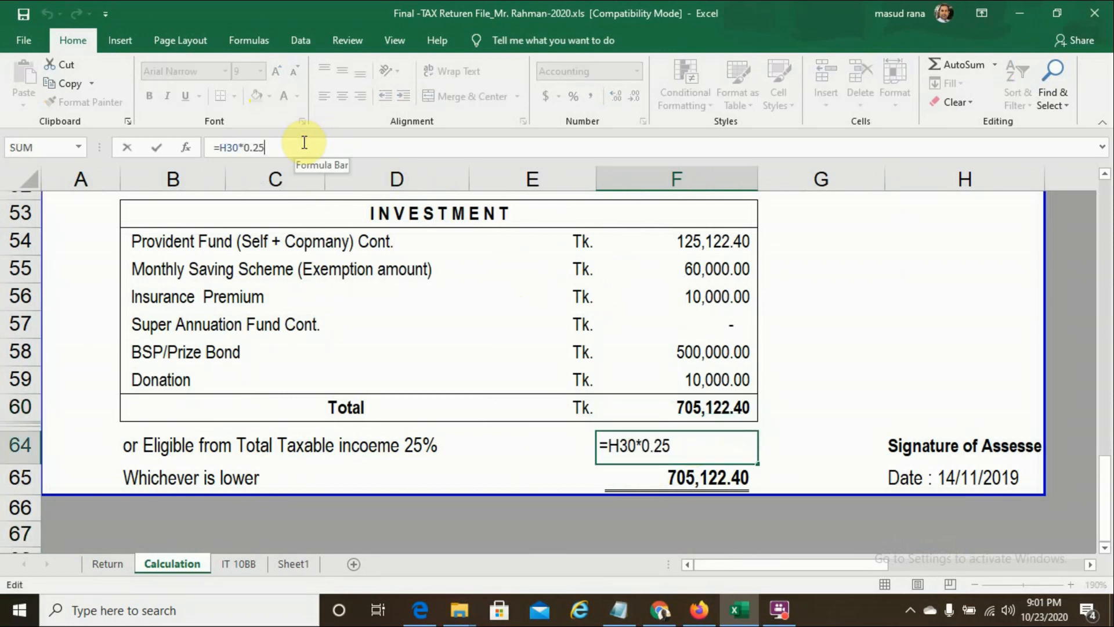
{"action": "left_click_drag", "start_coordinate": [1105, 475], "coordinate": [1075, 489]}
{"action": "left_click", "coordinate": [841, 433]}
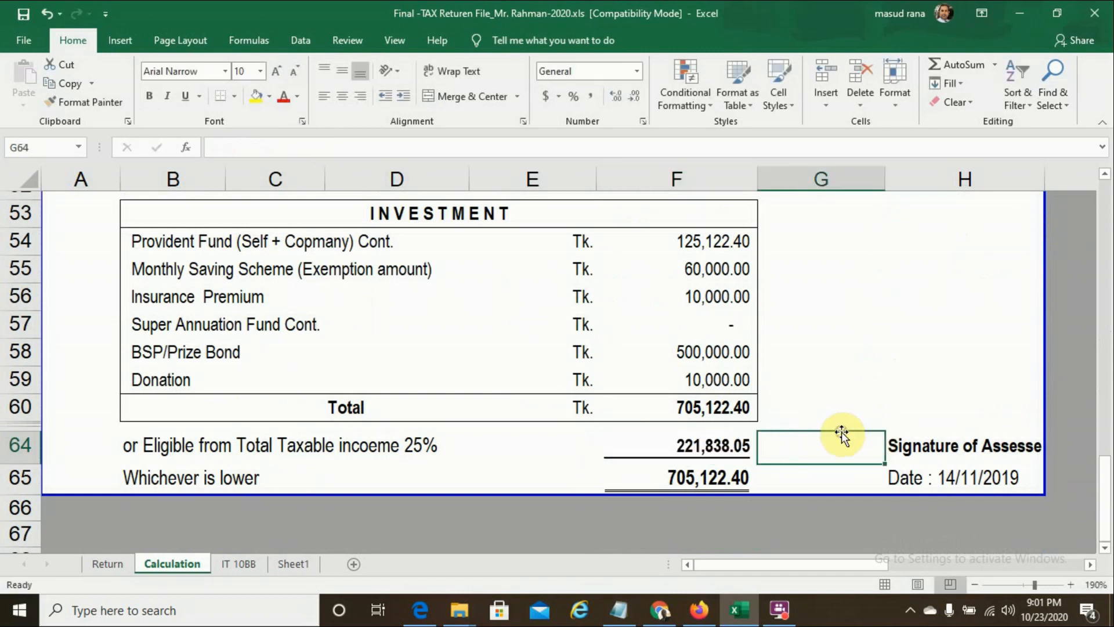
{"action": "left_click", "coordinate": [688, 446]}
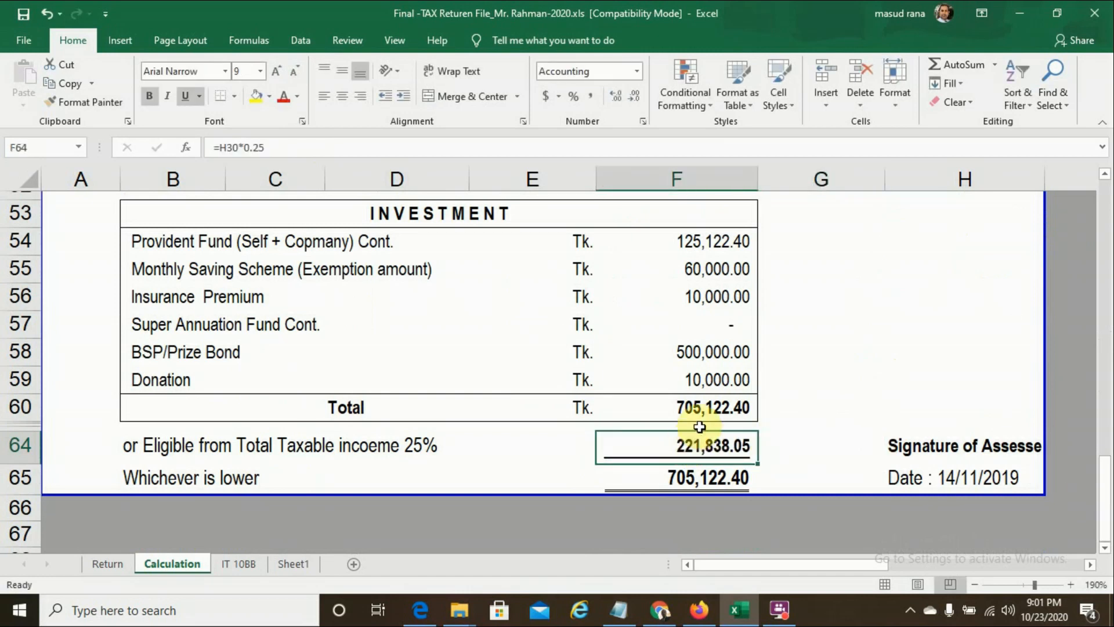
{"action": "left_click", "coordinate": [711, 406]}
{"action": "left_click", "coordinate": [695, 444]}
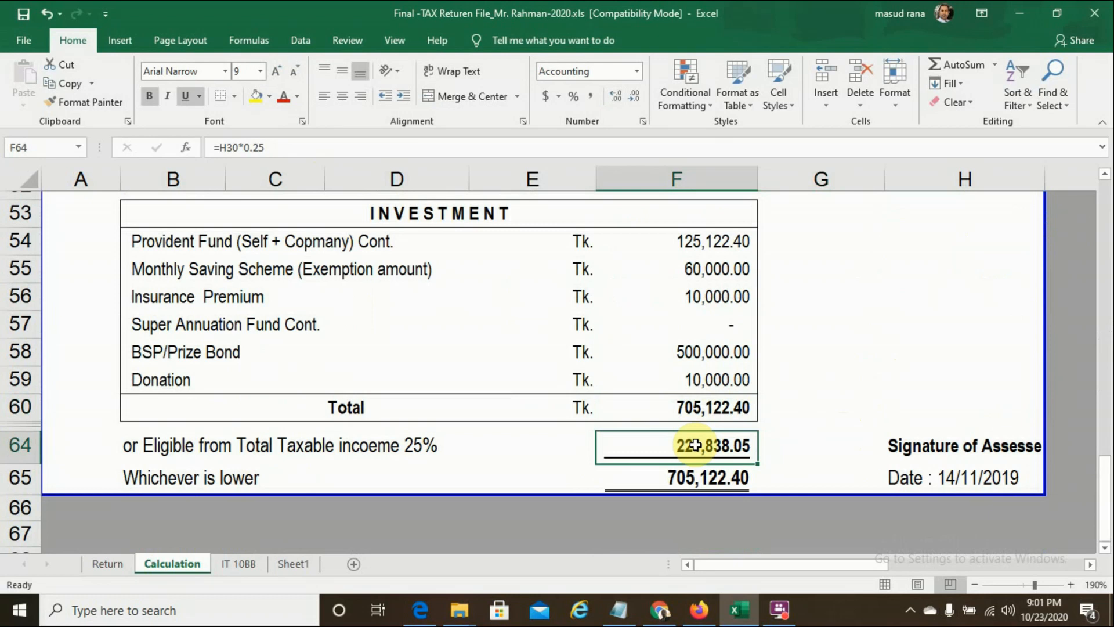
Set the "Whichever is lower" amount in F65 to reference the 25% eligible amount with =F64
{"action": "left_click", "coordinate": [708, 474]}
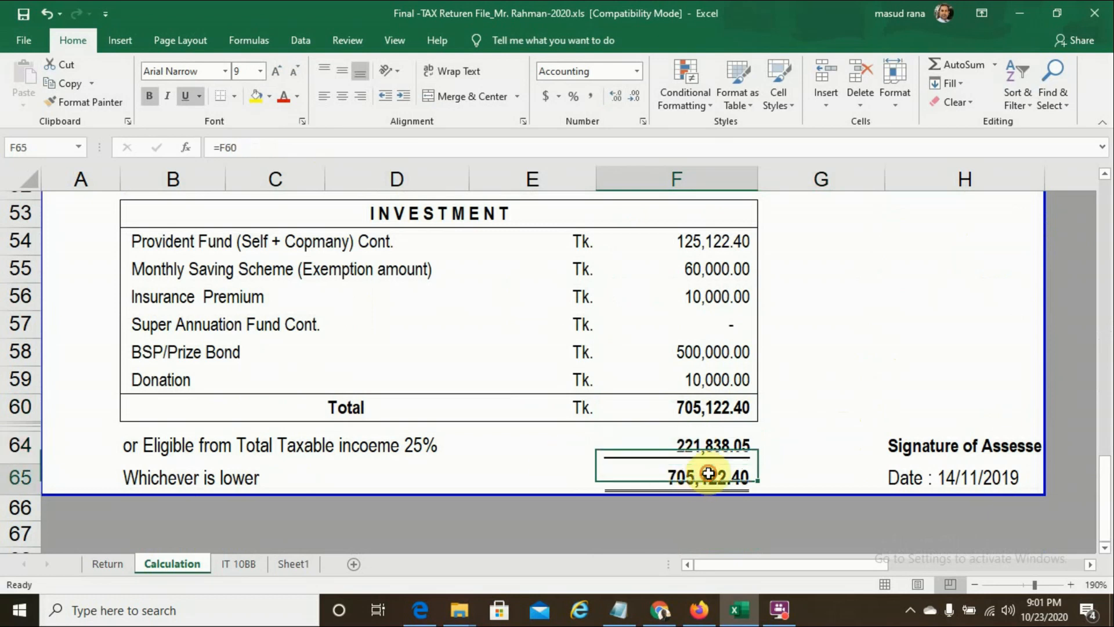
{"action": "type", "text": "="}
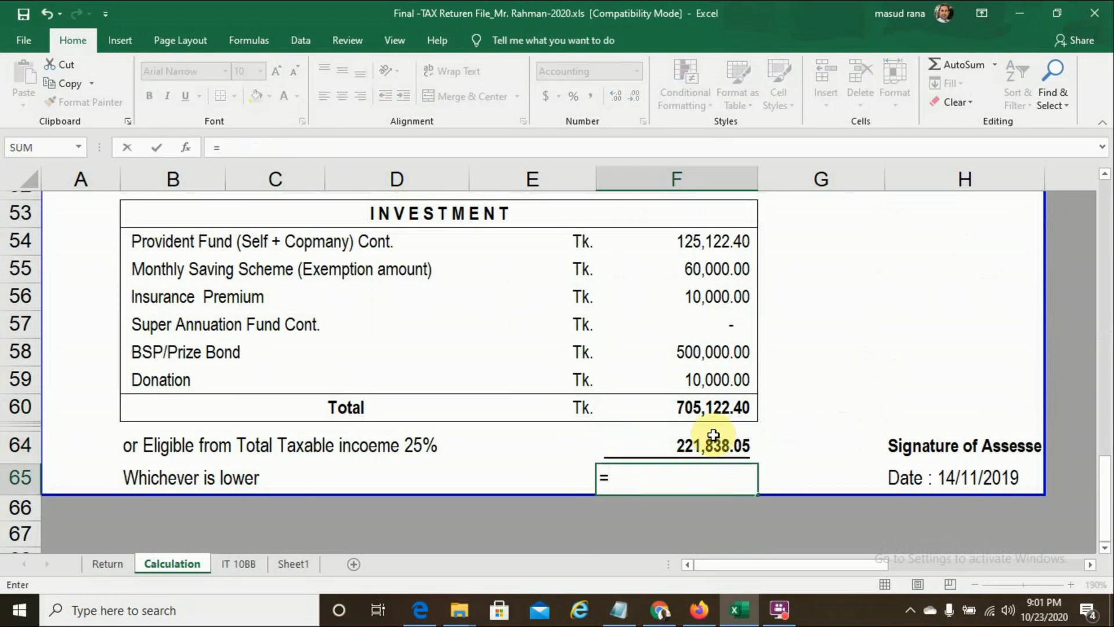
{"action": "left_click", "coordinate": [702, 445]}
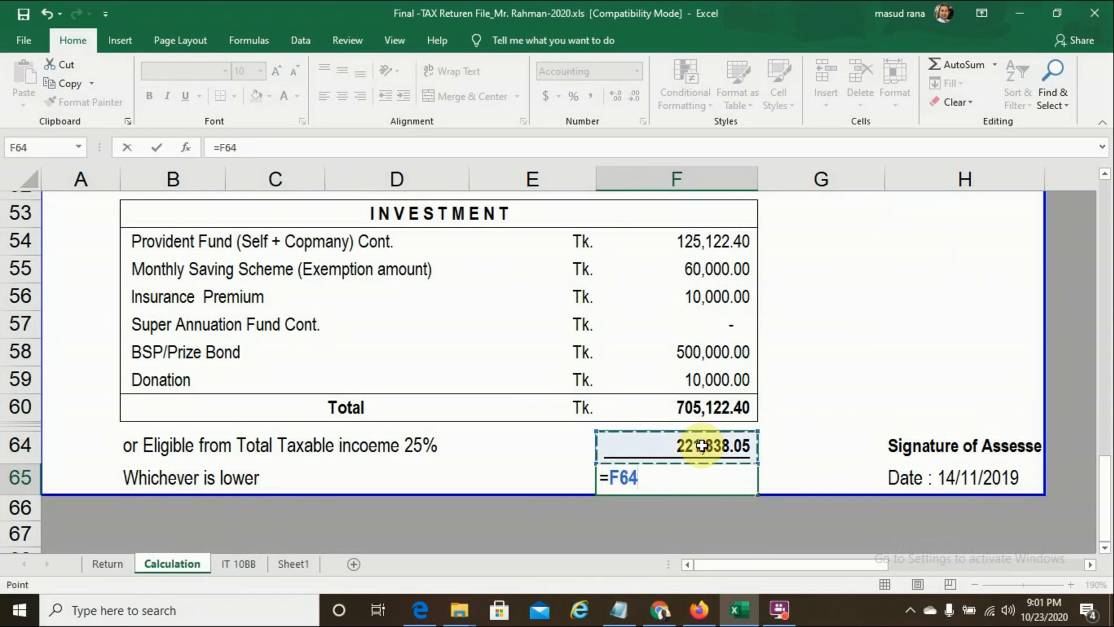
{"action": "key", "text": "Return"}
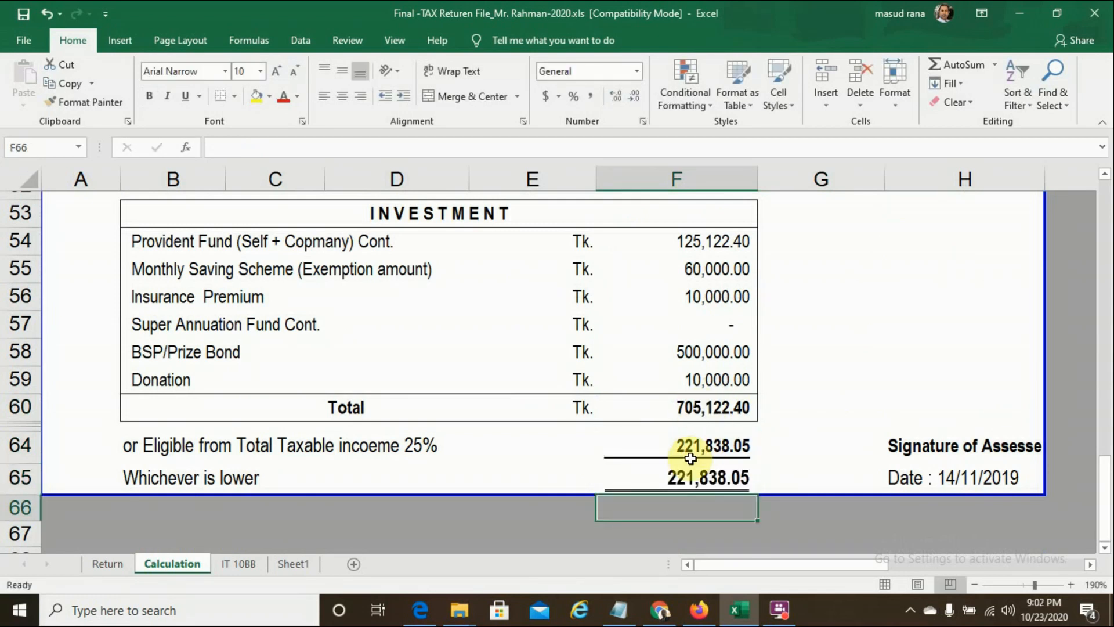
Link the investment amount for the 15% rebate in F42 to the "Whichever is lower" amount in F65
{"action": "key", "text": "Up"}
{"action": "key", "text": "Up"}
{"action": "key", "text": "Up"}
{"action": "key", "text": "Up"}
{"action": "key", "text": "Up"}
{"action": "key", "text": "Up"}
{"action": "key", "text": "Up"}
{"action": "key", "text": "Up"}
{"action": "key", "text": "Up"}
{"action": "key", "text": "Up"}
{"action": "key", "text": "Up"}
{"action": "key", "text": "Up"}
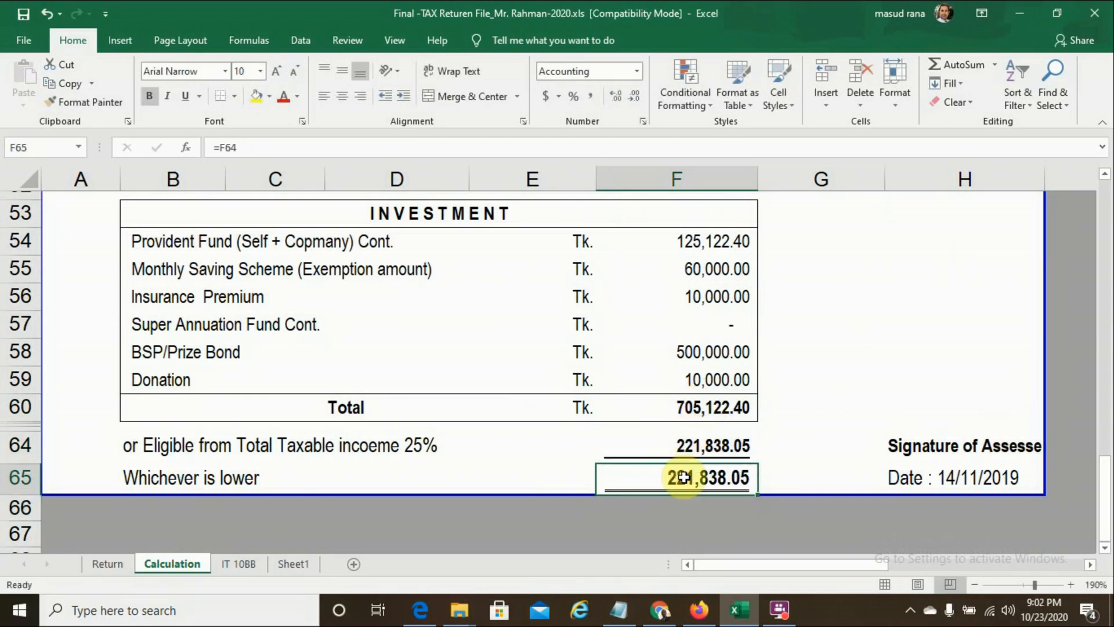
{"action": "key", "text": "Up"}
{"action": "key", "text": "Up"}
{"action": "key", "text": "Up"}
{"action": "key", "text": "Up"}
{"action": "key", "text": "Up"}
{"action": "key", "text": "Up"}
{"action": "key", "text": "Up"}
{"action": "key", "text": "Up"}
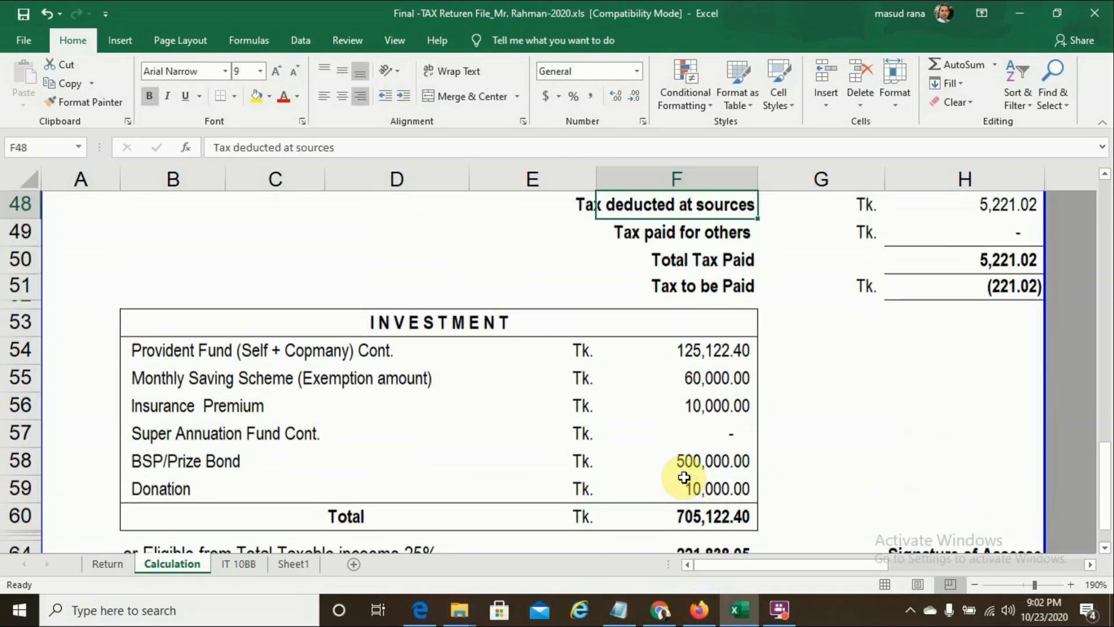
{"action": "key", "text": "Down"}
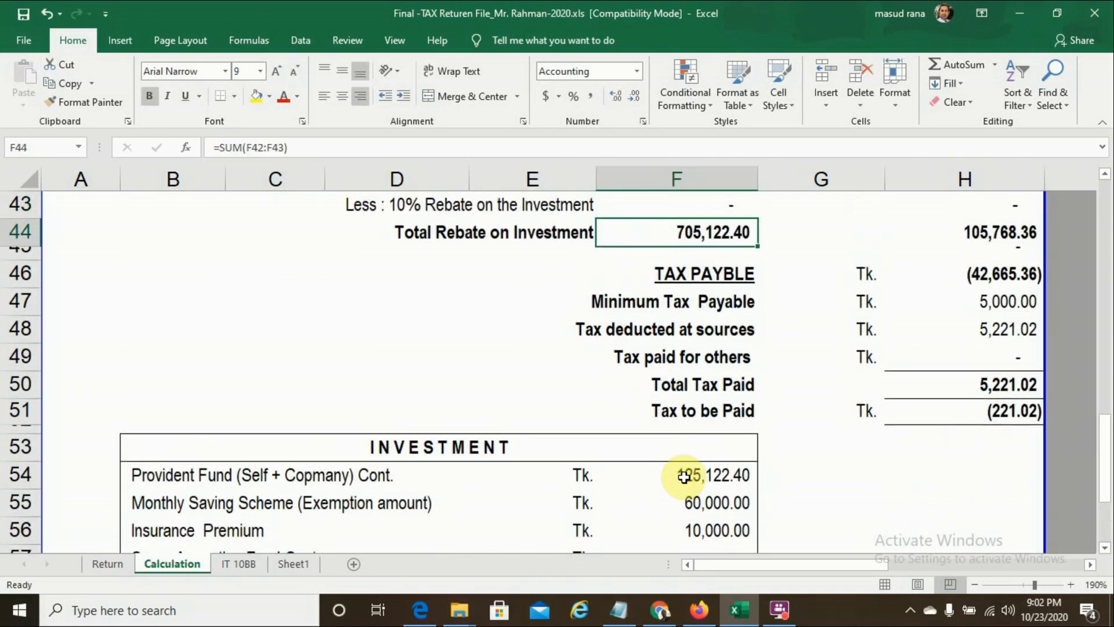
{"action": "type", "text": "="}
{"action": "left_click_drag", "start_coordinate": [1104, 485], "coordinate": [1087, 522]}
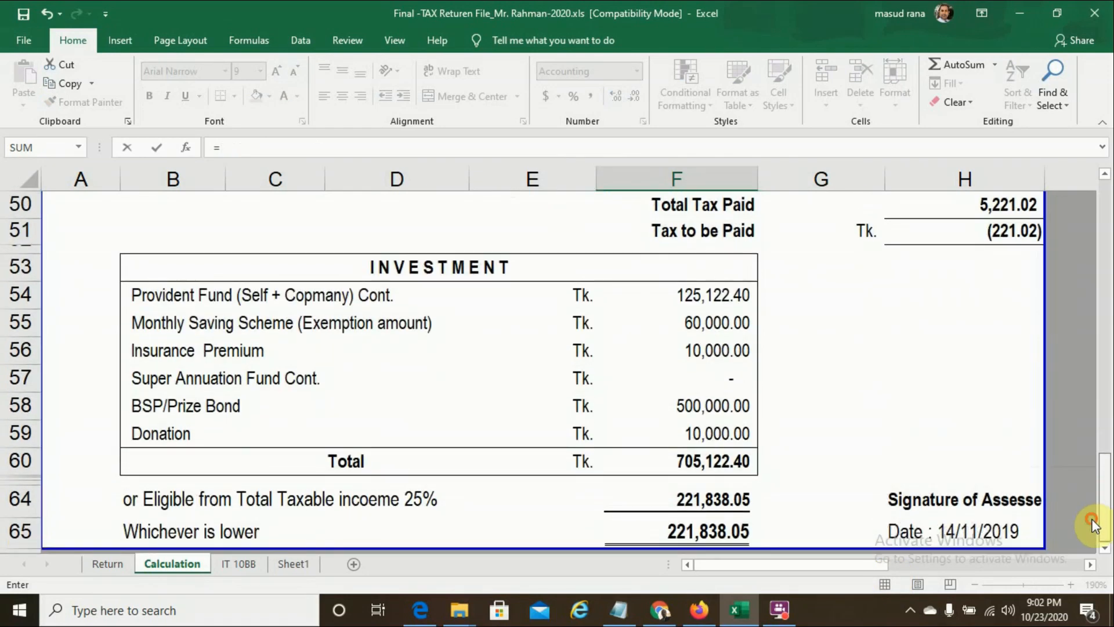
{"action": "left_click", "coordinate": [669, 529]}
{"action": "key", "text": "Return"}
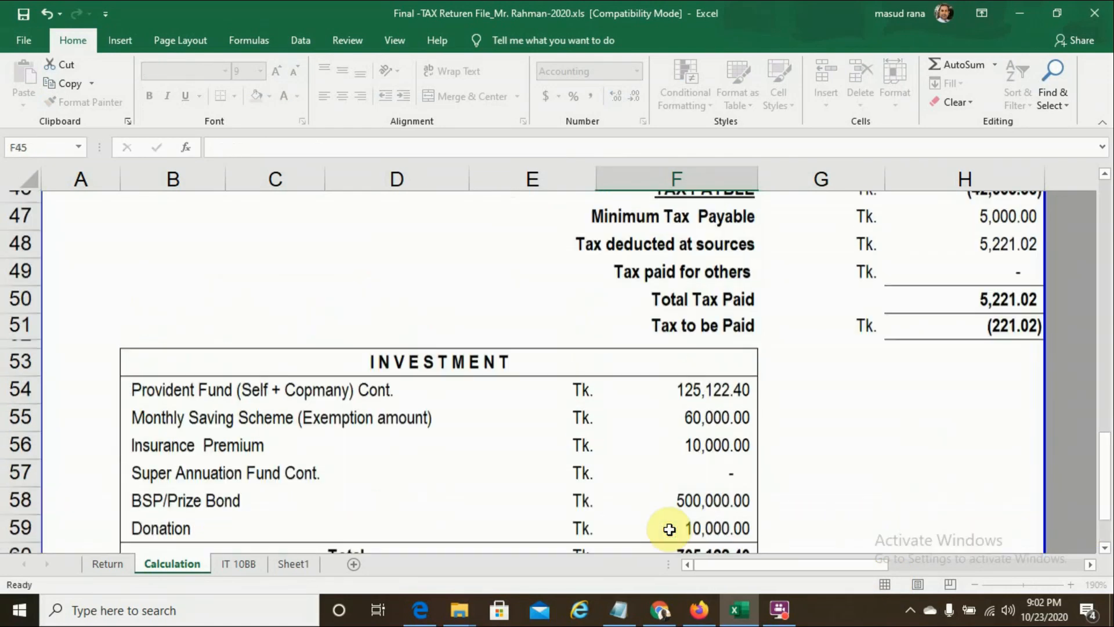
{"action": "key", "text": "Up"}
{"action": "key", "text": "Up"}
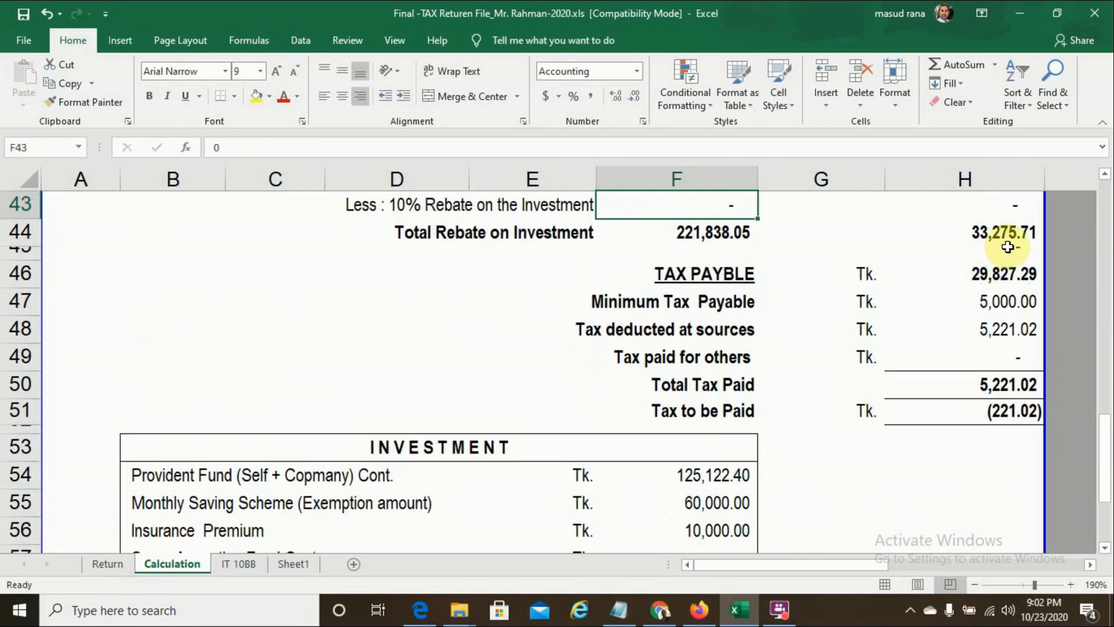
Check the TAX PAYBLE formula in H46 and set the Minimum Tax Payable in H47 to 0
{"action": "left_click_drag", "start_coordinate": [1105, 420], "coordinate": [1105, 403]}
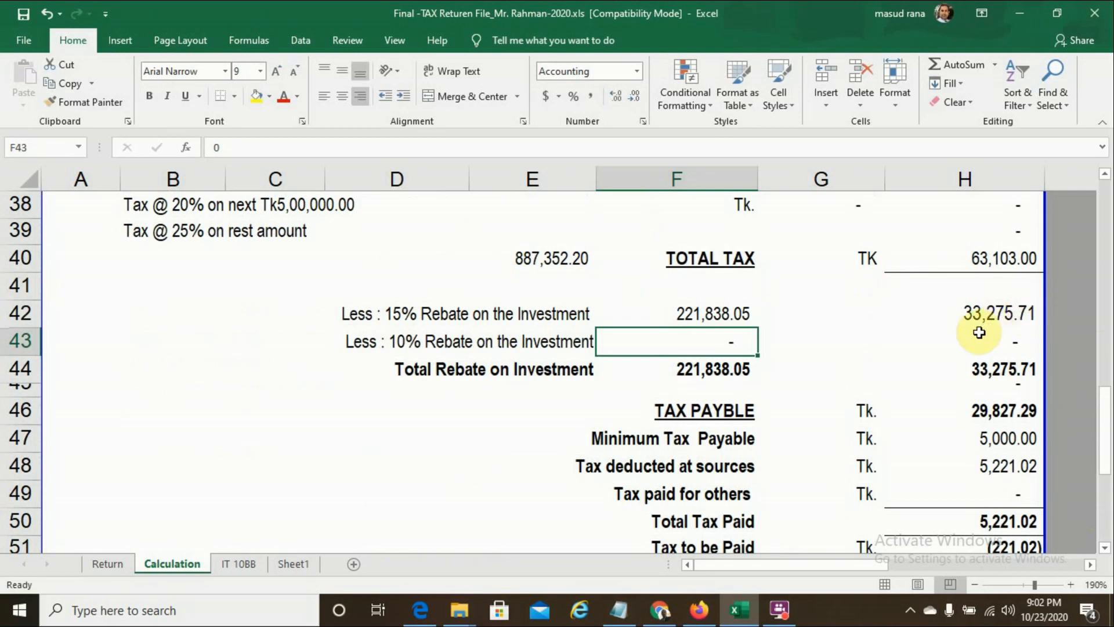
{"action": "left_click", "coordinate": [992, 411]}
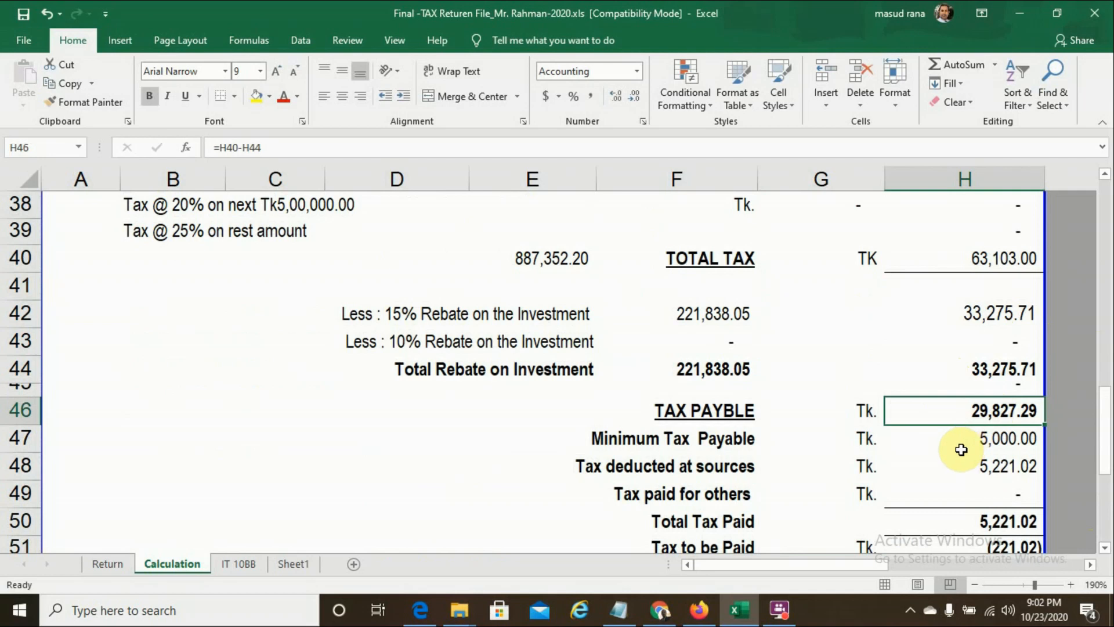
{"action": "left_click", "coordinate": [995, 442]}
{"action": "type", "text": "0"}
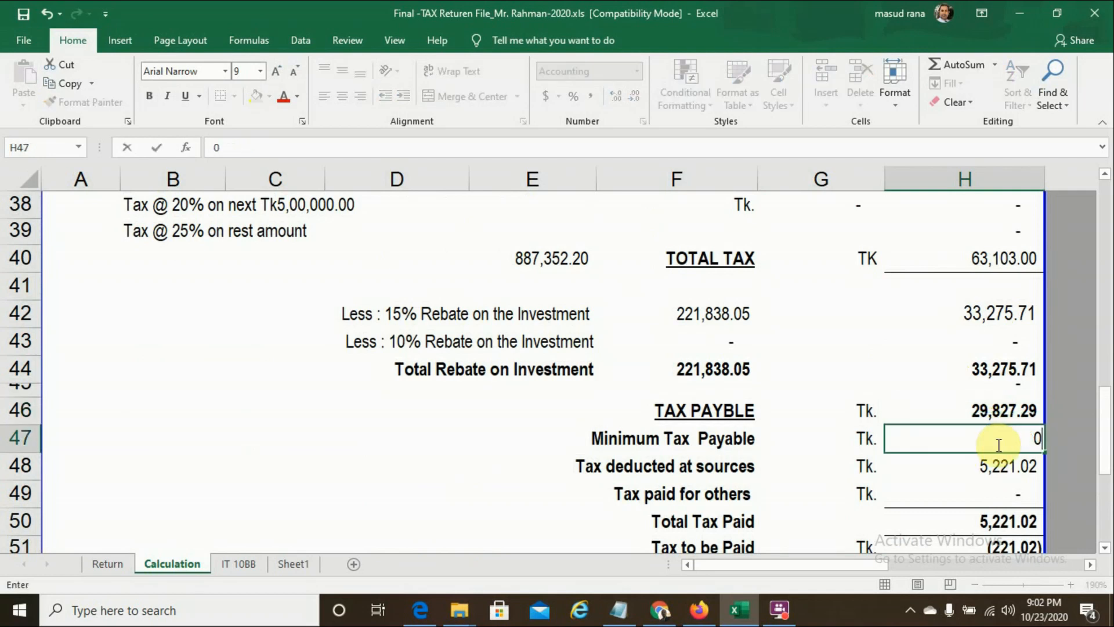
{"action": "key", "text": "Return"}
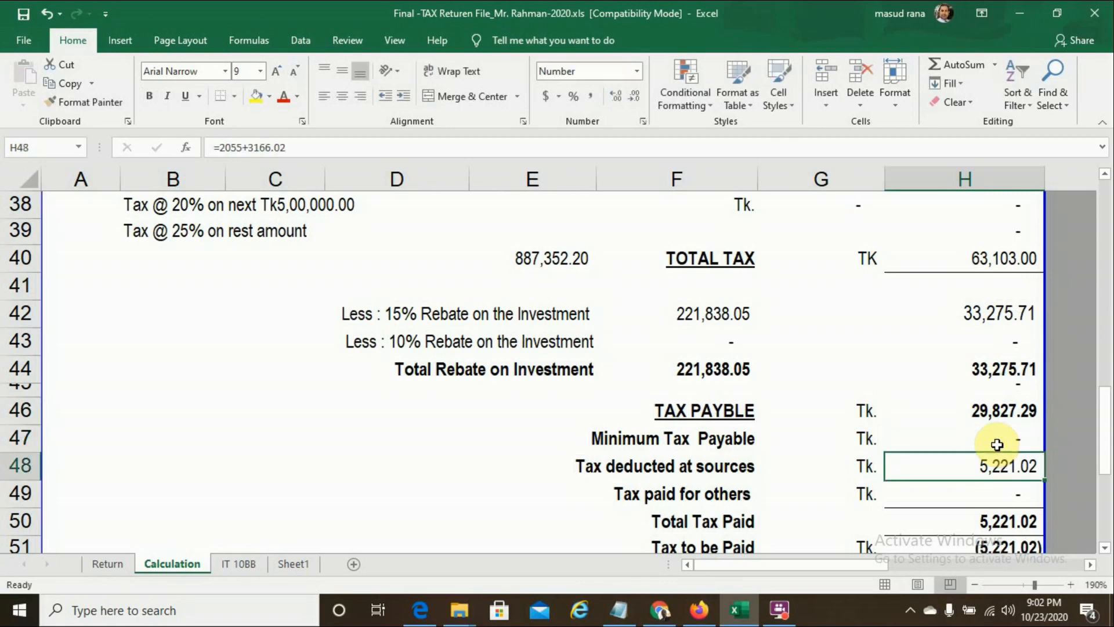
Look up the Amount of Tax Deducted in the Salary Certificate PDF and set Tax deducted at sources in H48 to 37100
{"action": "key", "text": "alt+Tab"}
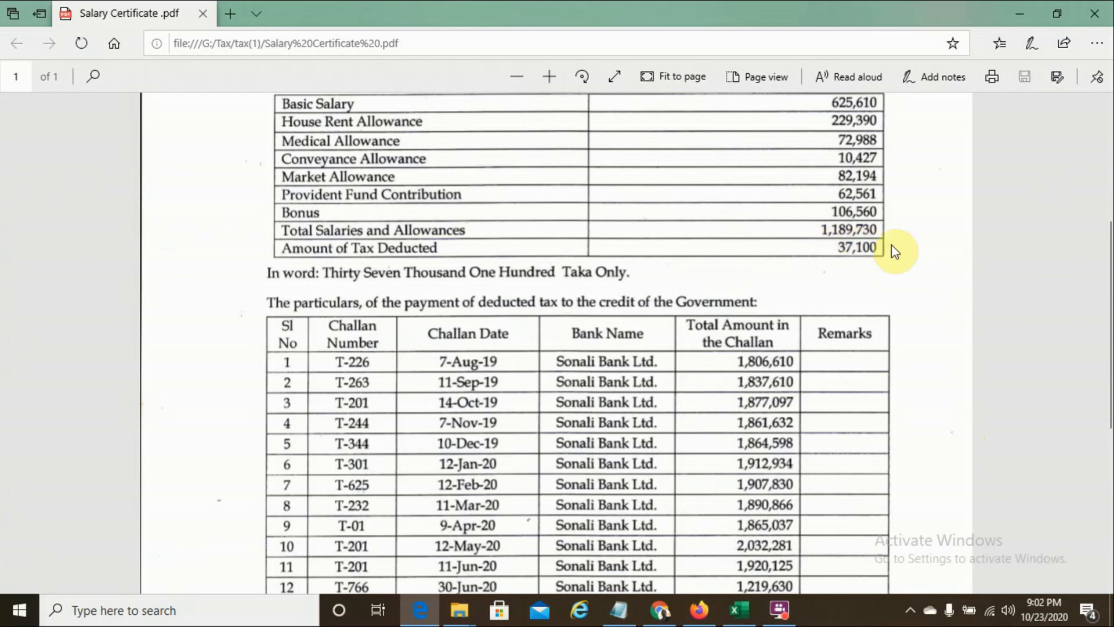
{"action": "key", "text": "alt+Tab"}
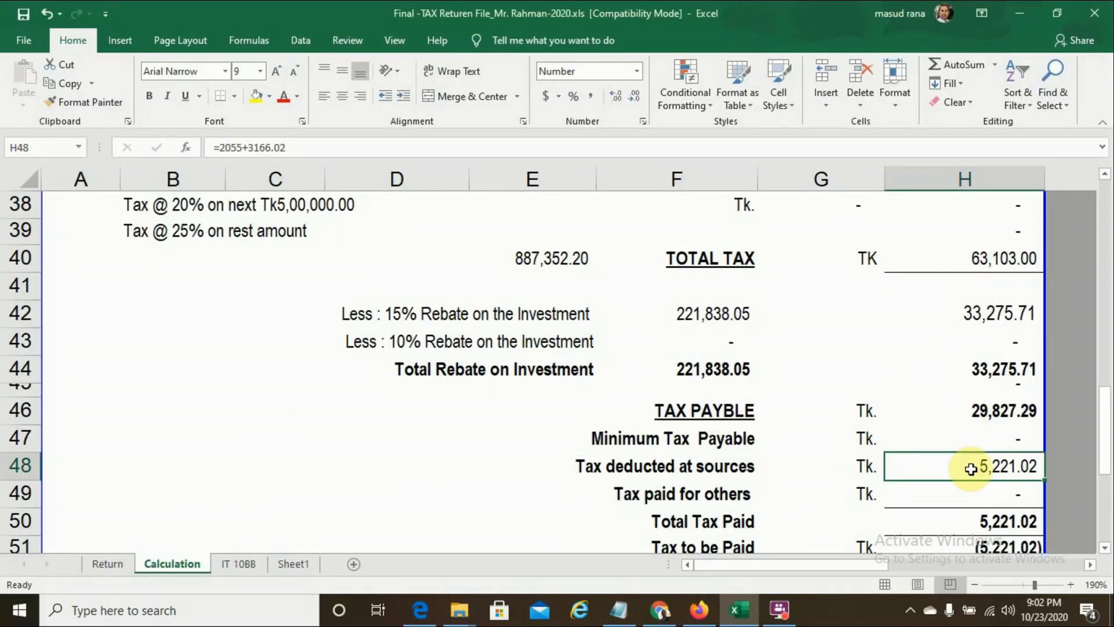
{"action": "type", "text": "37100"}
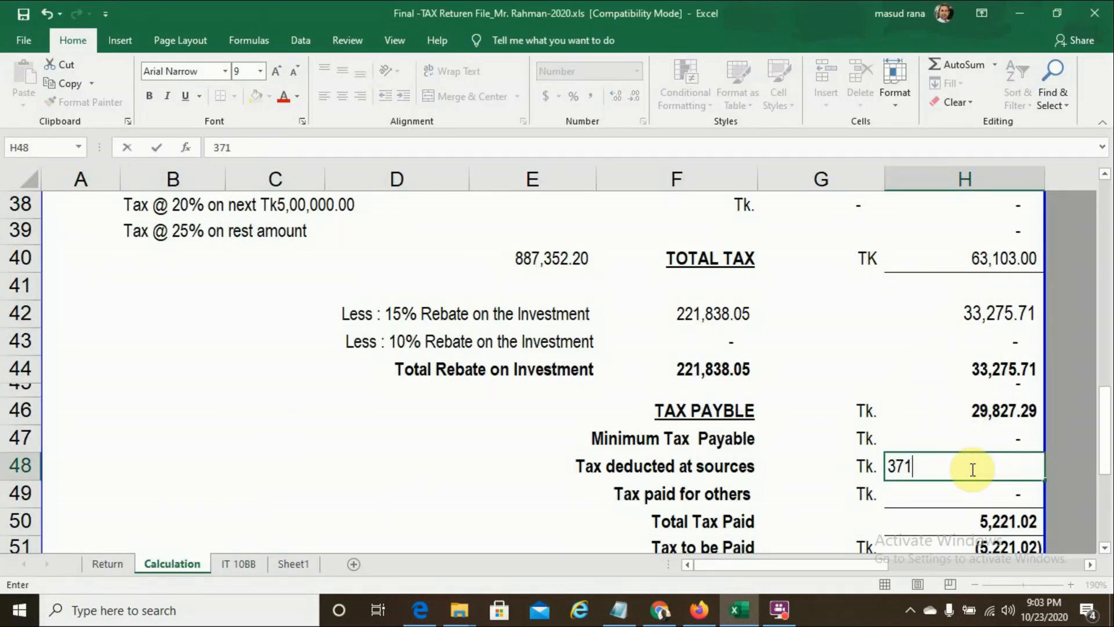
{"action": "key", "text": "Return"}
{"action": "key", "text": "Return"}
{"action": "key", "text": "Return"}
{"action": "key", "text": "Return"}
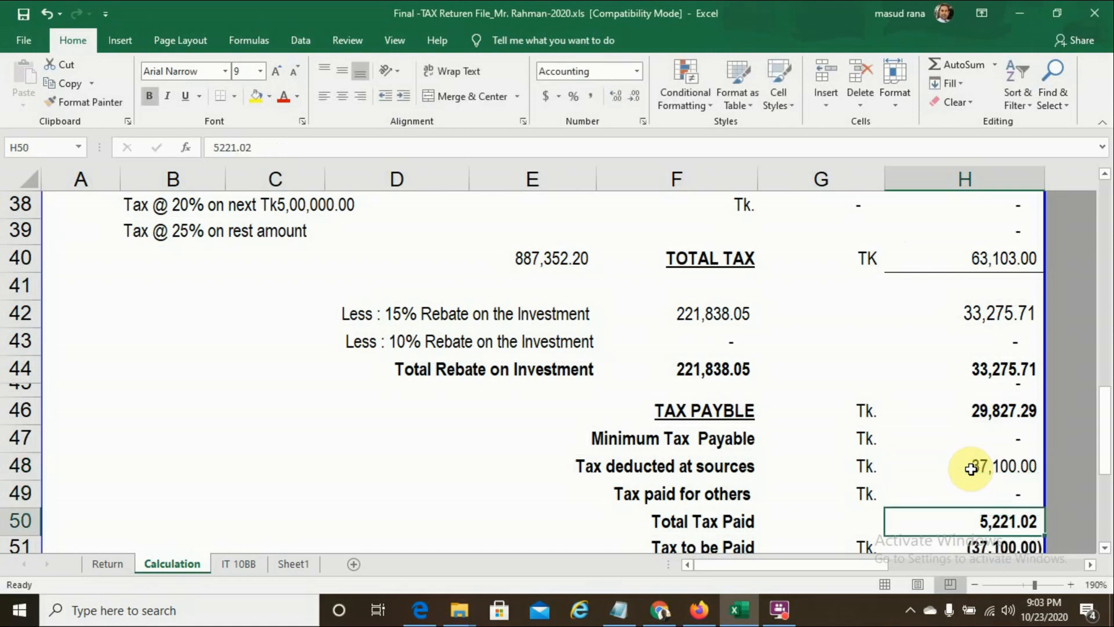
{"action": "key", "text": "Return"}
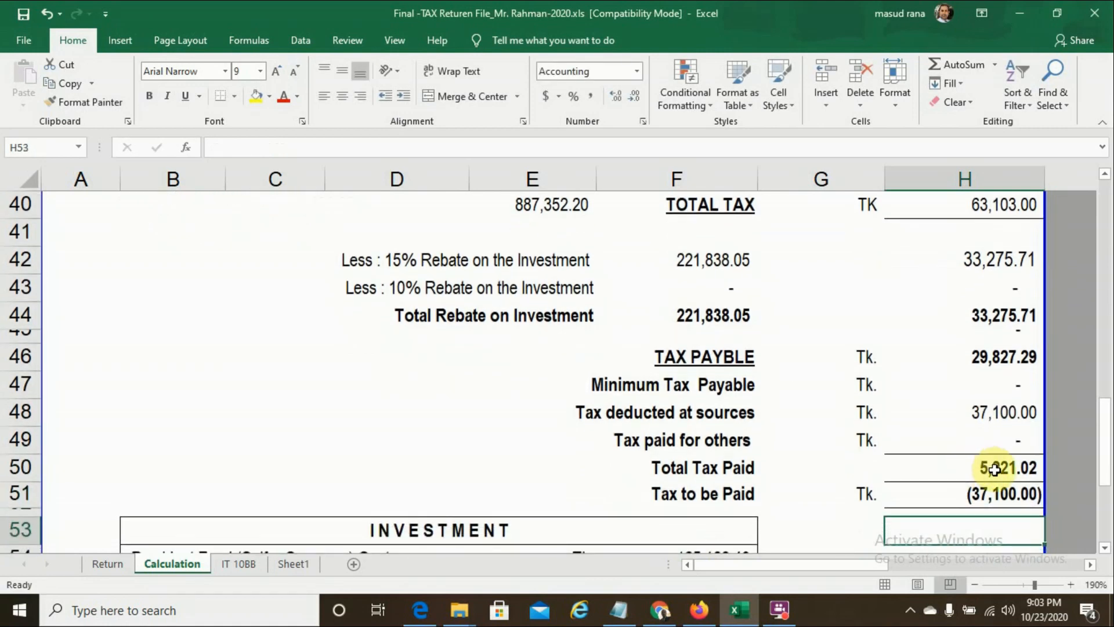
Replace the fixed Total Tax Paid figure in H50 with a reference to the tax deducted at sources, =H48
{"action": "left_click", "coordinate": [994, 470]}
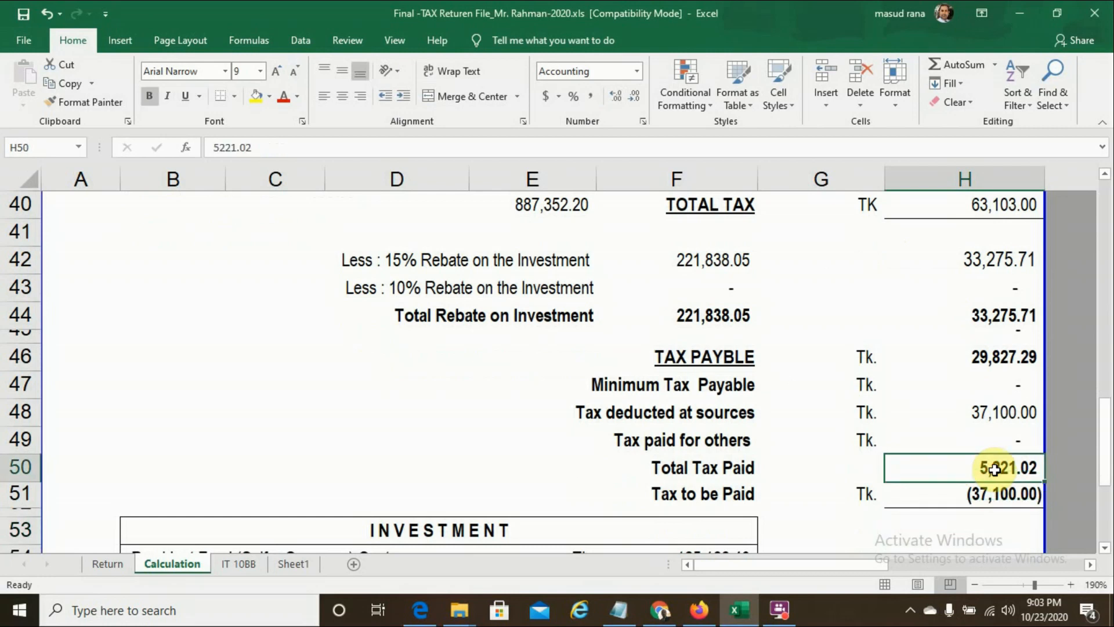
{"action": "type", "text": "="}
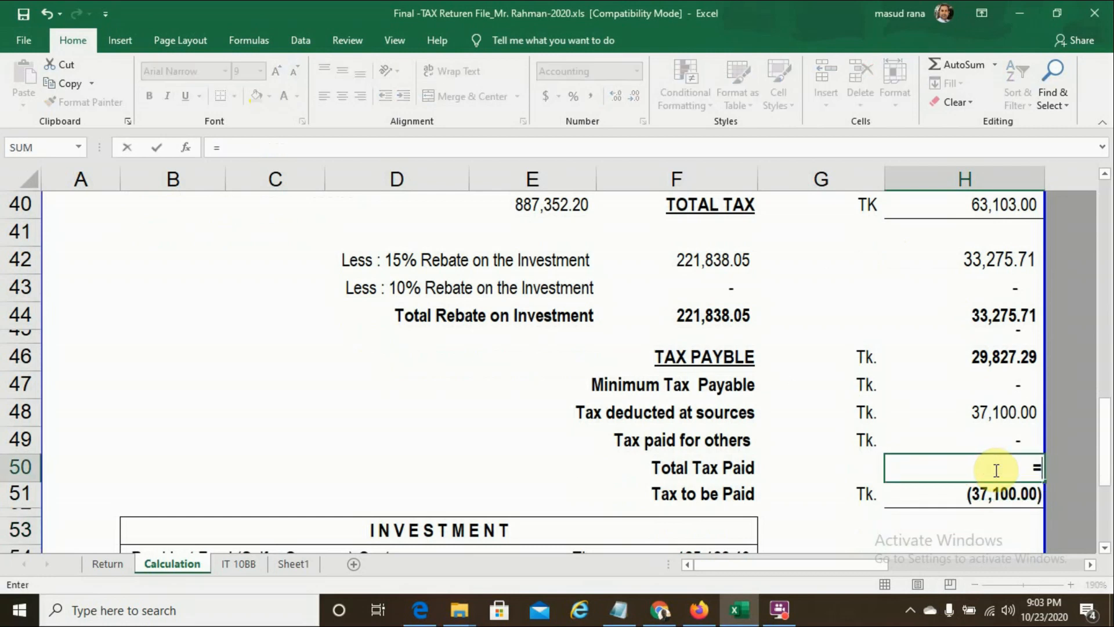
{"action": "left_click", "coordinate": [1005, 413]}
{"action": "key", "text": "Return"}
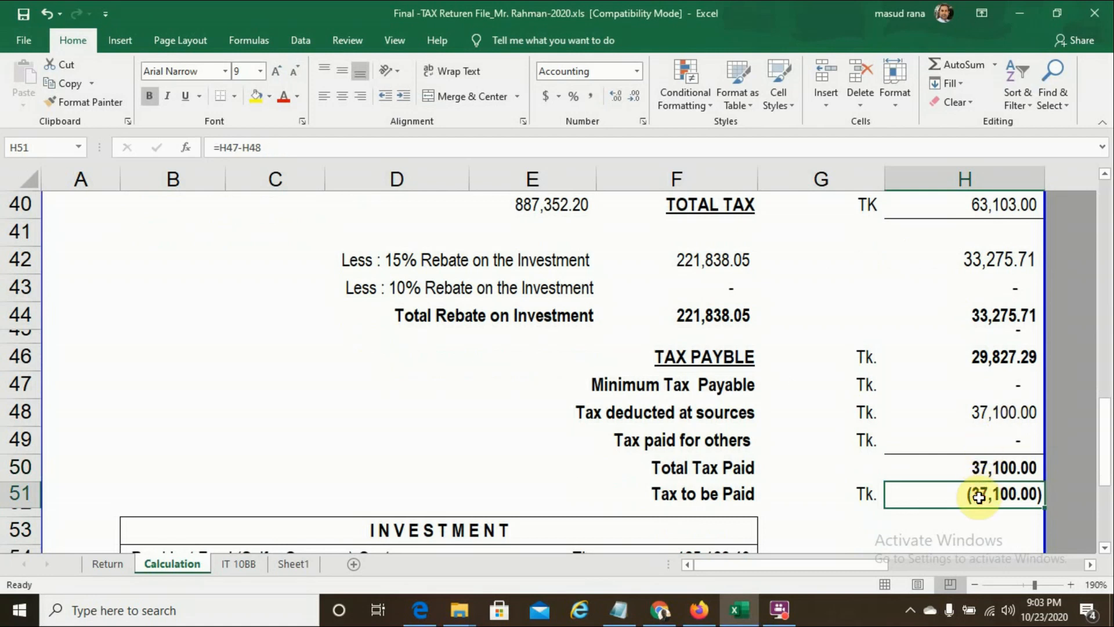
Set the Tax to be Paid formula in H51 to =H46-H48 and recheck the cell
{"action": "type", "text": "="}
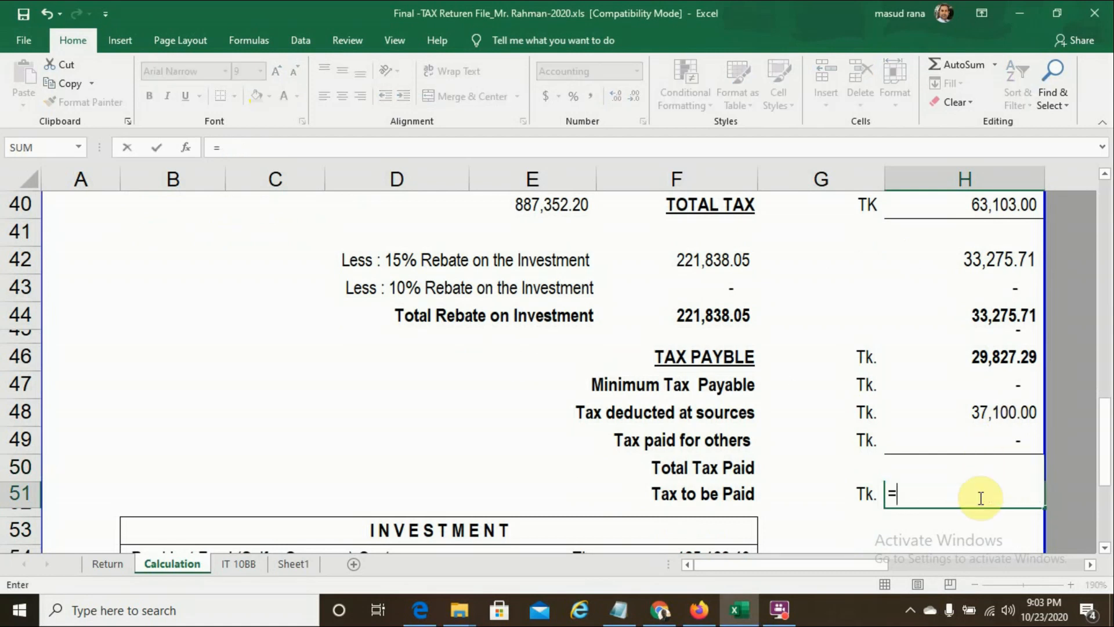
{"action": "left_click", "coordinate": [987, 358]}
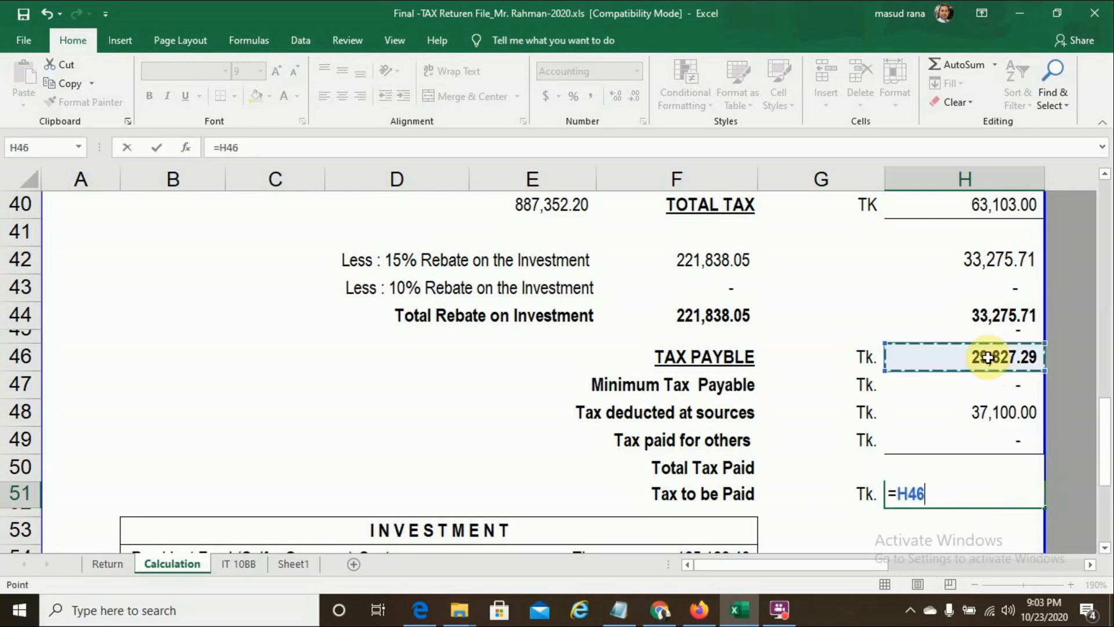
{"action": "type", "text": "-"}
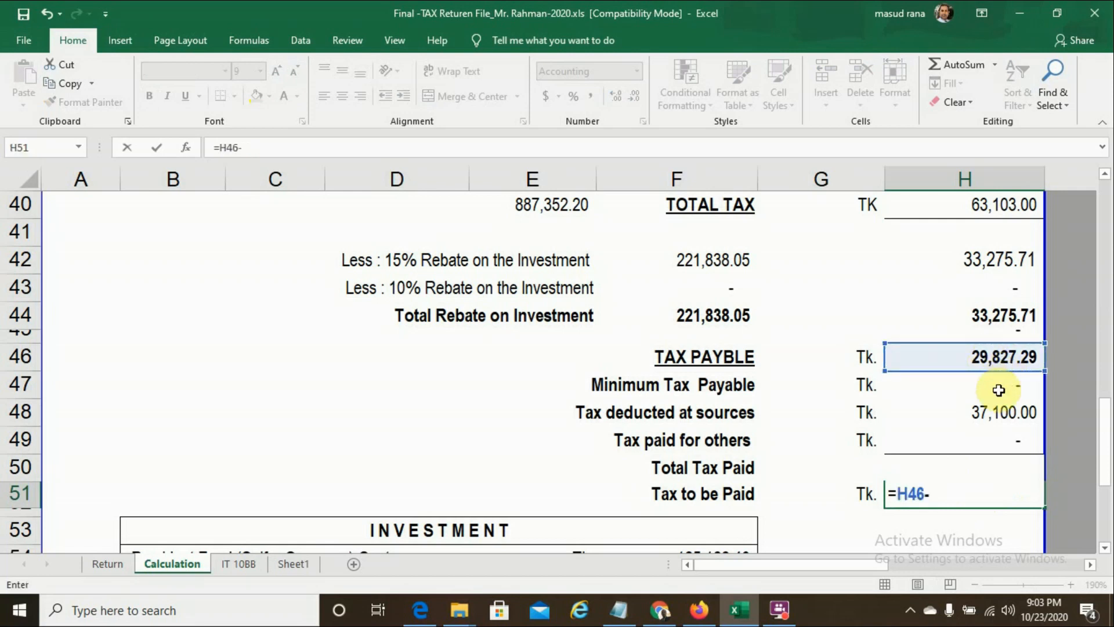
{"action": "left_click", "coordinate": [988, 413]}
{"action": "key", "text": "Return"}
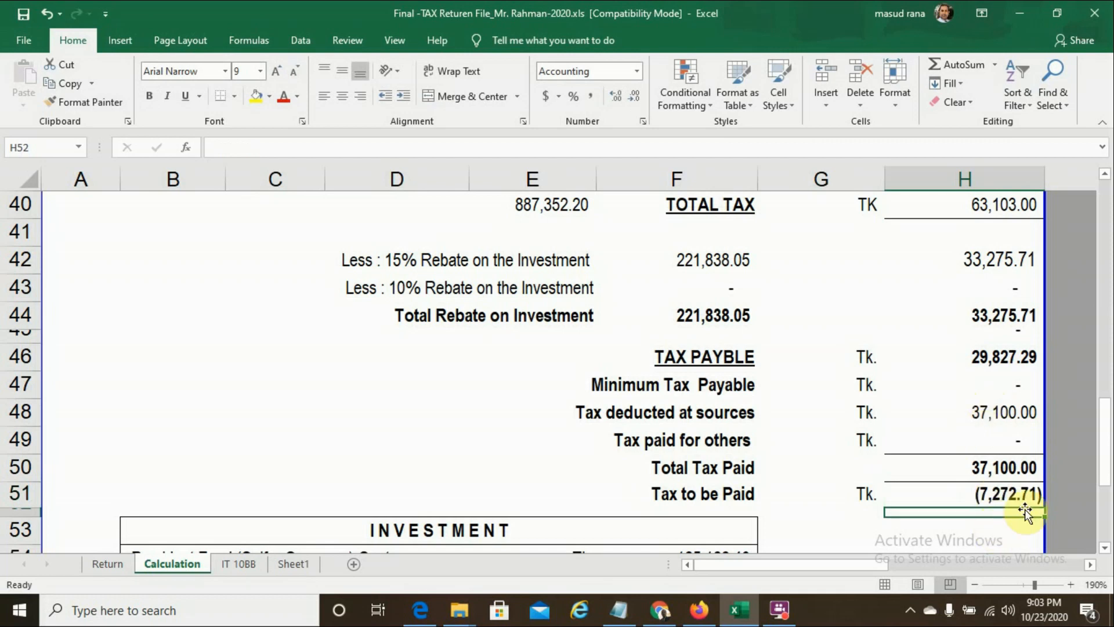
{"action": "left_click", "coordinate": [994, 493]}
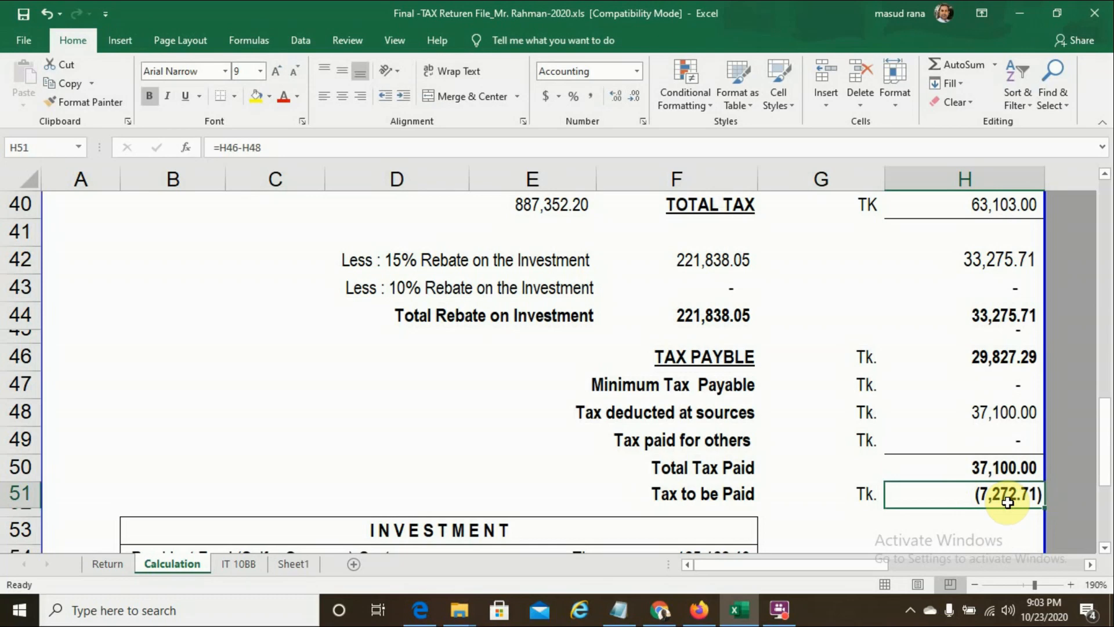
Review the Calculation sheet from the tax to be paid down to the signature area and back up to the title
{"action": "key", "text": "Down"}
{"action": "key", "text": "Down"}
{"action": "key", "text": "Down"}
{"action": "key", "text": "Down"}
{"action": "key", "text": "Down"}
{"action": "key", "text": "Down"}
{"action": "key", "text": "Down"}
{"action": "key", "text": "Down"}
{"action": "key", "text": "Down"}
{"action": "key", "text": "Down"}
{"action": "key", "text": "Down"}
{"action": "key", "text": "Down"}
{"action": "key", "text": "Down"}
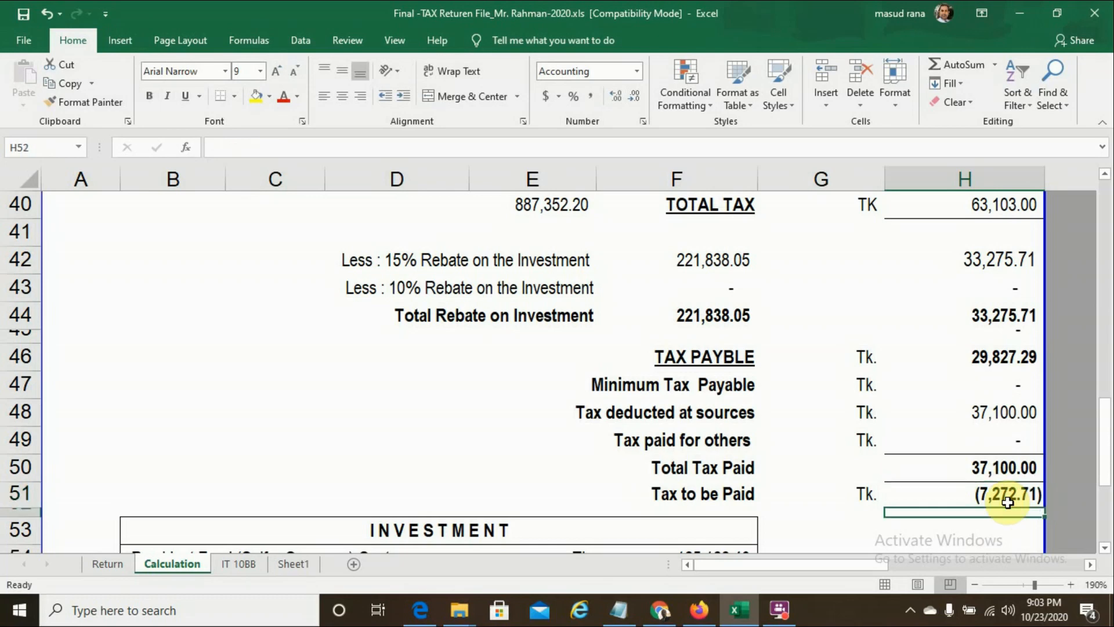
{"action": "key", "text": "Down"}
{"action": "key", "text": "Down"}
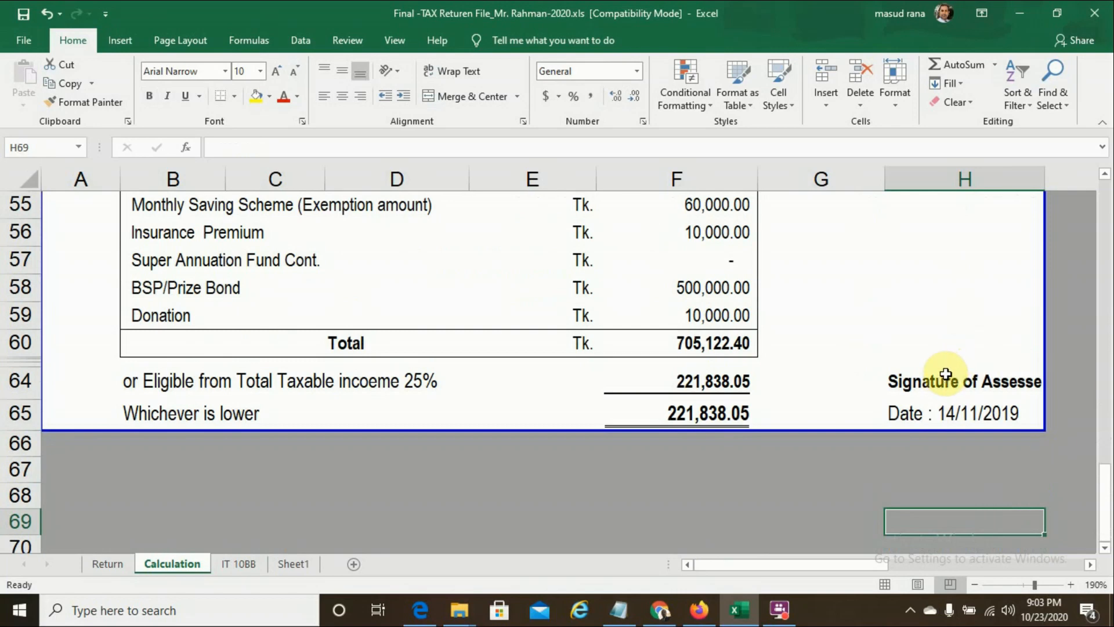
{"action": "key", "text": "Up"}
{"action": "key", "text": "Up"}
{"action": "key", "text": "Up"}
{"action": "key", "text": "Up"}
{"action": "key", "text": "Up"}
{"action": "key", "text": "Up"}
{"action": "key", "text": "Up"}
{"action": "key", "text": "Up"}
{"action": "key", "text": "Up"}
{"action": "key", "text": "Up"}
{"action": "key", "text": "Up"}
{"action": "key", "text": "Up"}
{"action": "key", "text": "Up"}
{"action": "key", "text": "Up"}
{"action": "key", "text": "Up"}
{"action": "key", "text": "Up"}
{"action": "key", "text": "Up"}
{"action": "key", "text": "Up"}
{"action": "key", "text": "Up"}
{"action": "key", "text": "Up"}
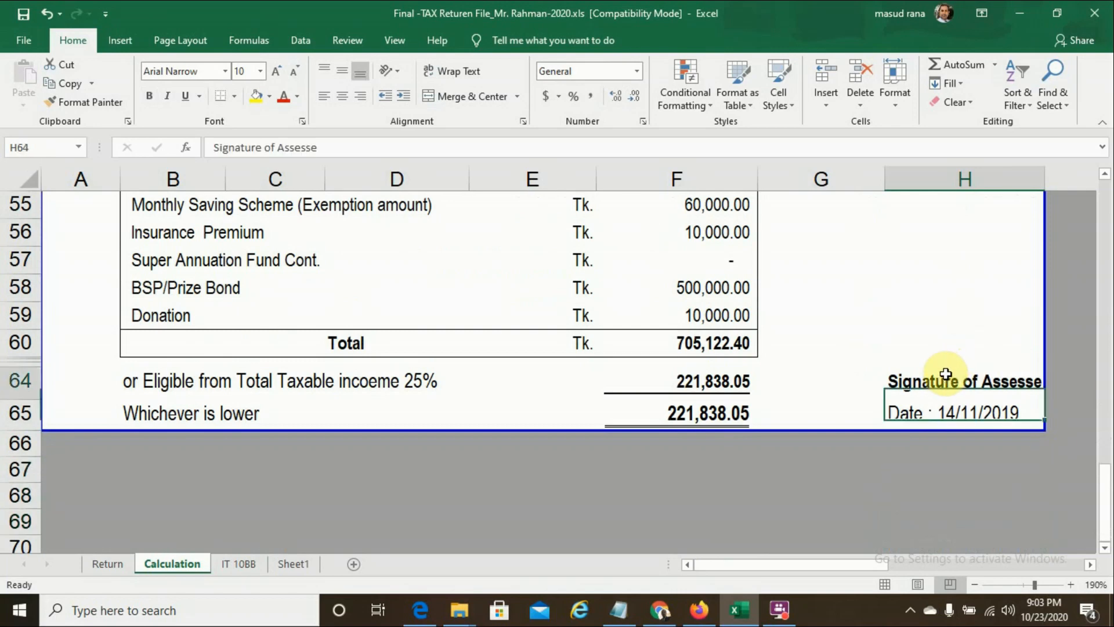
{"action": "key", "text": "Up"}
{"action": "key", "text": "Up"}
{"action": "key", "text": "Up"}
{"action": "key", "text": "Up"}
{"action": "key", "text": "Up"}
{"action": "key", "text": "Up"}
{"action": "key", "text": "Up"}
{"action": "key", "text": "Up"}
{"action": "key", "text": "Up"}
{"action": "key", "text": "Up"}
{"action": "key", "text": "Up"}
{"action": "key", "text": "Up"}
{"action": "key", "text": "Up"}
{"action": "key", "text": "Up"}
{"action": "key", "text": "Up"}
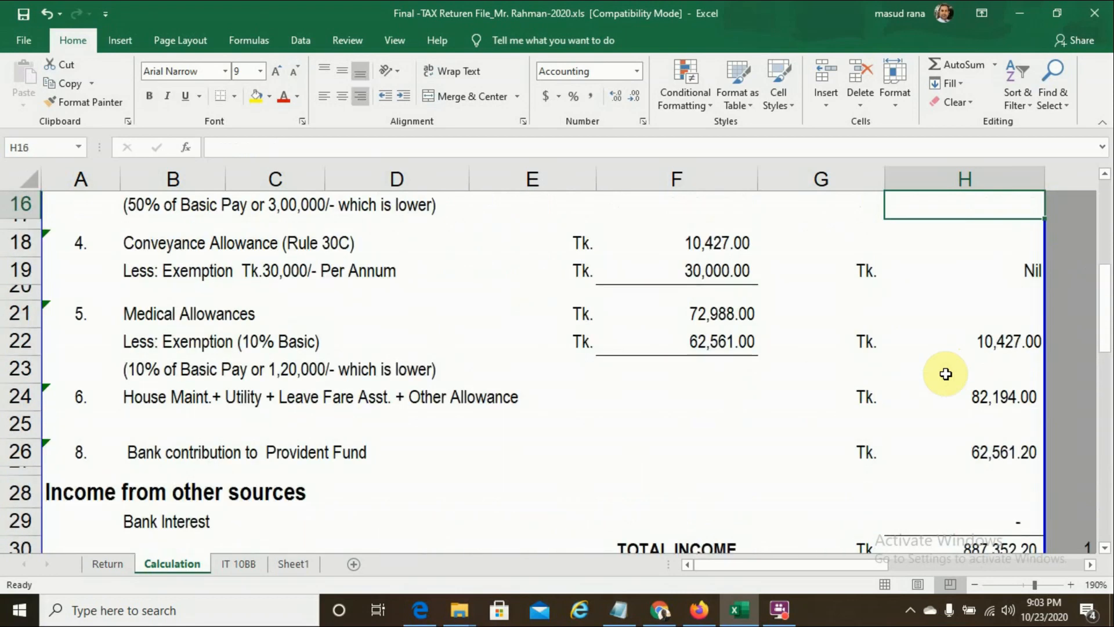
{"action": "key", "text": "Up"}
{"action": "key", "text": "Up"}
{"action": "key", "text": "Up"}
{"action": "key", "text": "Up"}
{"action": "key", "text": "Up"}
{"action": "key", "text": "Up"}
{"action": "key", "text": "Up"}
{"action": "key", "text": "Up"}
{"action": "key", "text": "Up"}
{"action": "key", "text": "Up"}
{"action": "key", "text": "Up"}
{"action": "key", "text": "Up"}
{"action": "key", "text": "Up"}
{"action": "key", "text": "Up"}
{"action": "key", "text": "Up"}
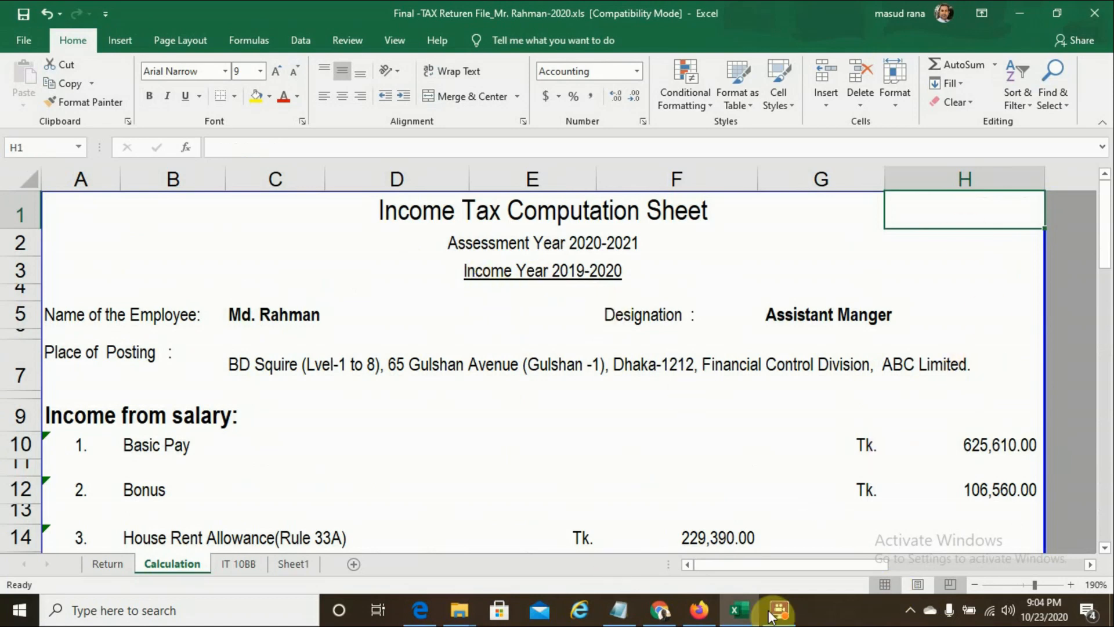
Open the Return sheet and go to the beginning of the IT-11UMA return form
{"action": "mouse_move", "coordinate": [758, 607]}
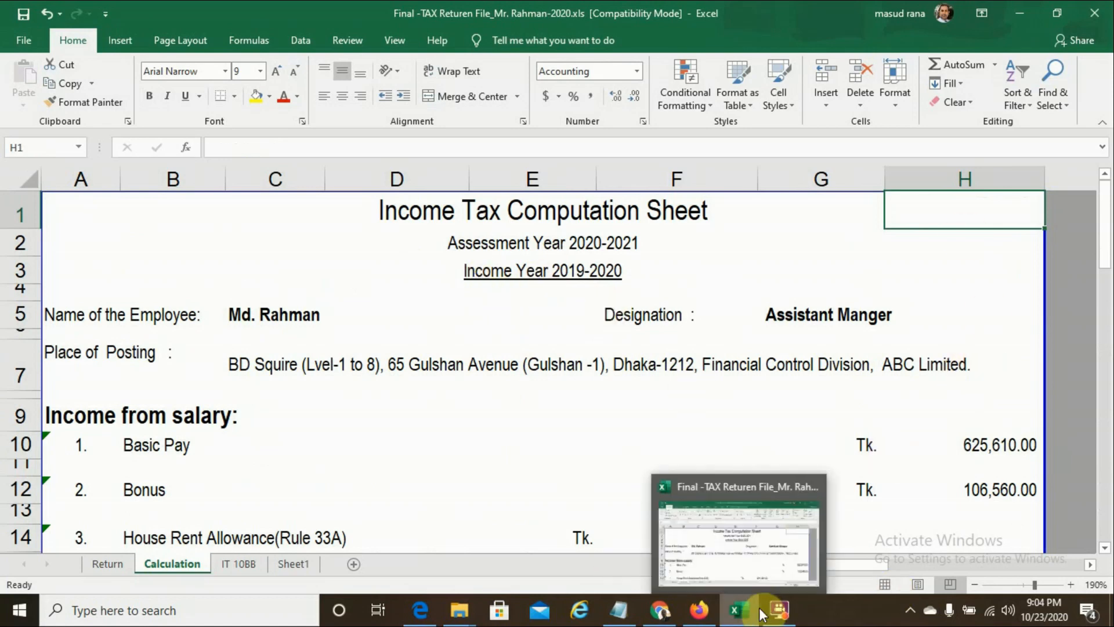
{"action": "left_click", "coordinate": [109, 561]}
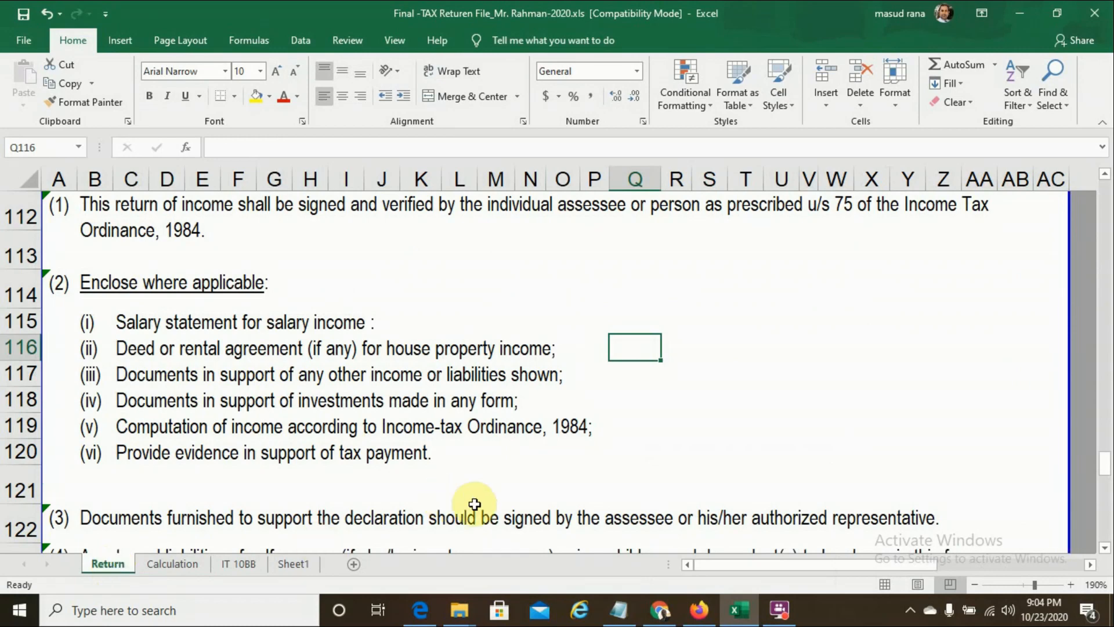
{"action": "left_click_drag", "start_coordinate": [1105, 463], "coordinate": [1105, 172]}
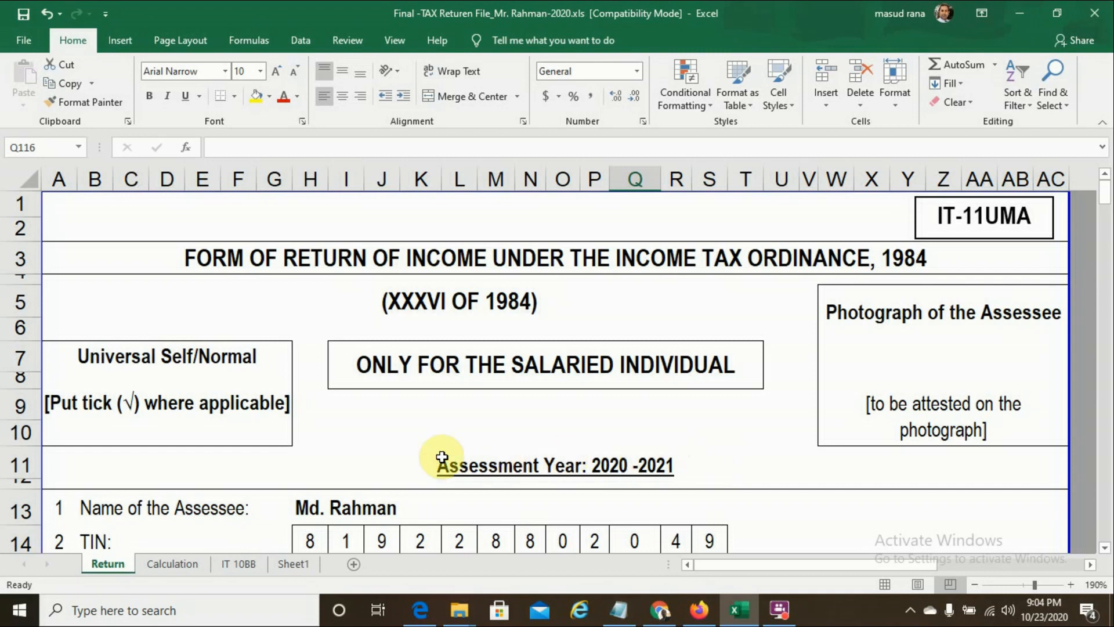
Review the assessee's name, TIN, National ID and date of birth entries on the Return form
{"action": "left_click", "coordinate": [457, 465]}
{"action": "key", "text": "Down"}
{"action": "key", "text": "Down"}
{"action": "key", "text": "Down"}
{"action": "key", "text": "Down"}
{"action": "key", "text": "Down"}
{"action": "key", "text": "Down"}
{"action": "key", "text": "Down"}
{"action": "key", "text": "Down"}
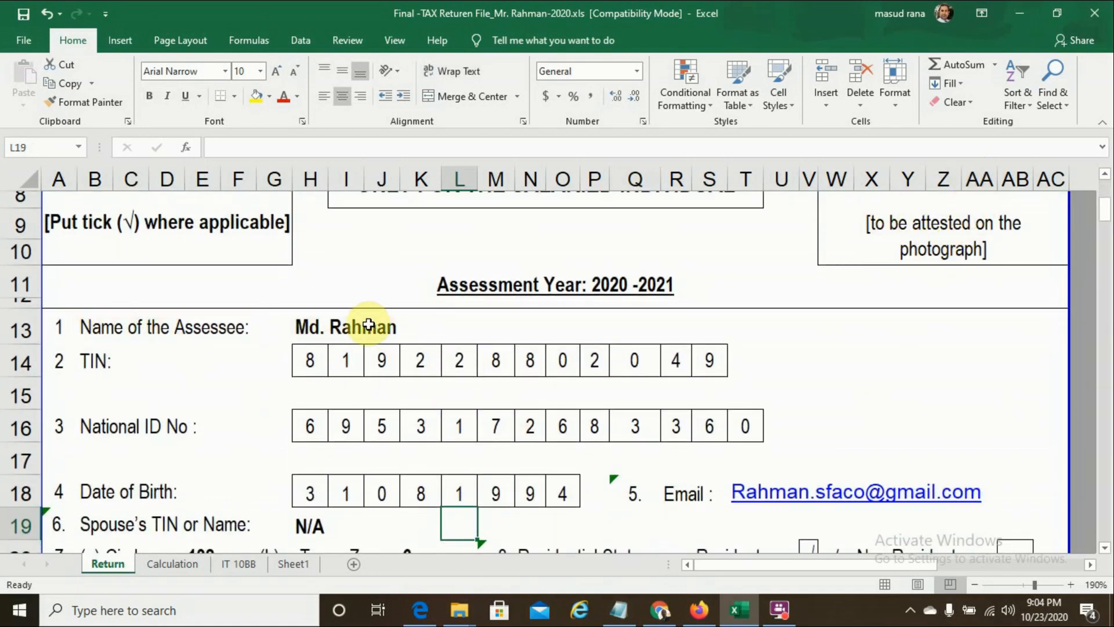
{"action": "left_click", "coordinate": [305, 325]}
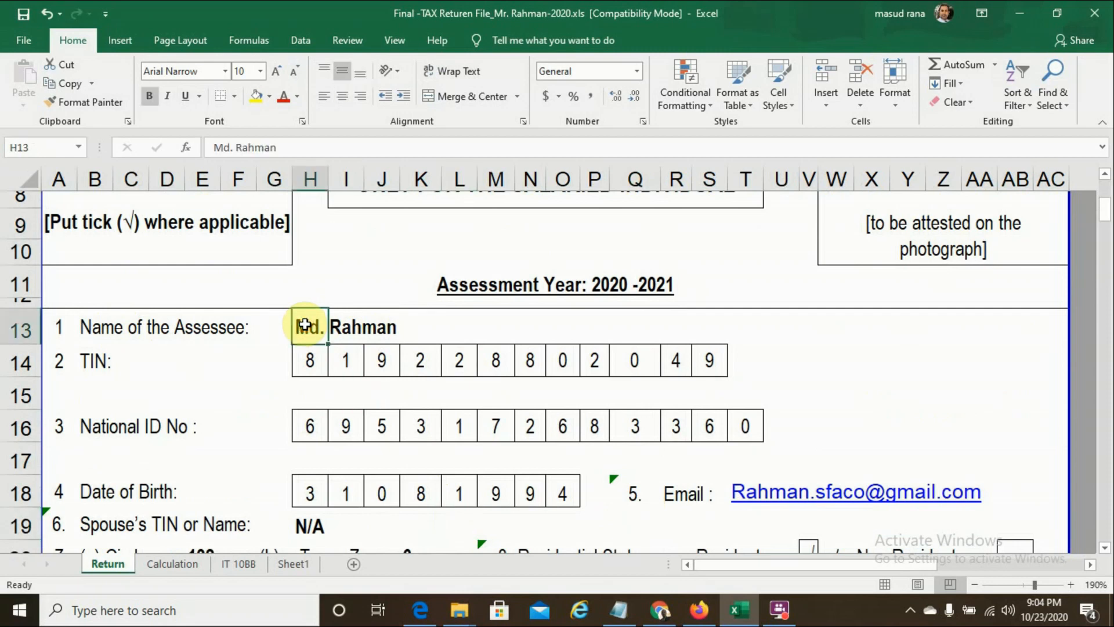
{"action": "key", "text": "Down"}
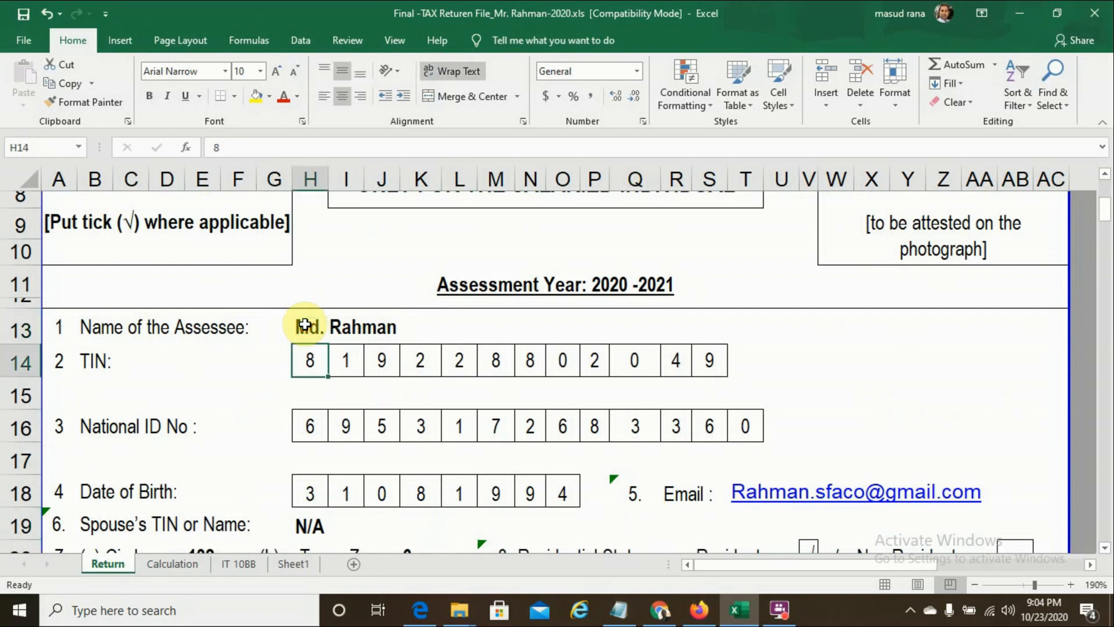
{"action": "key", "text": "Down"}
{"action": "key", "text": "Down"}
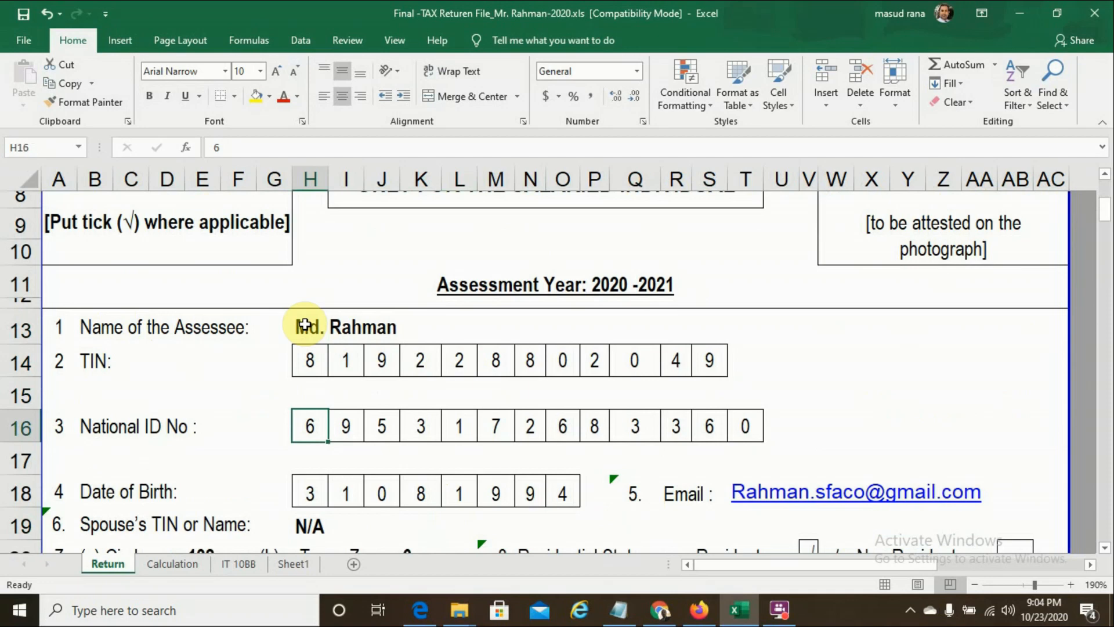
{"action": "key", "text": "Down"}
{"action": "key", "text": "Down"}
{"action": "key", "text": "Right"}
{"action": "key", "text": "Right"}
{"action": "key", "text": "Right"}
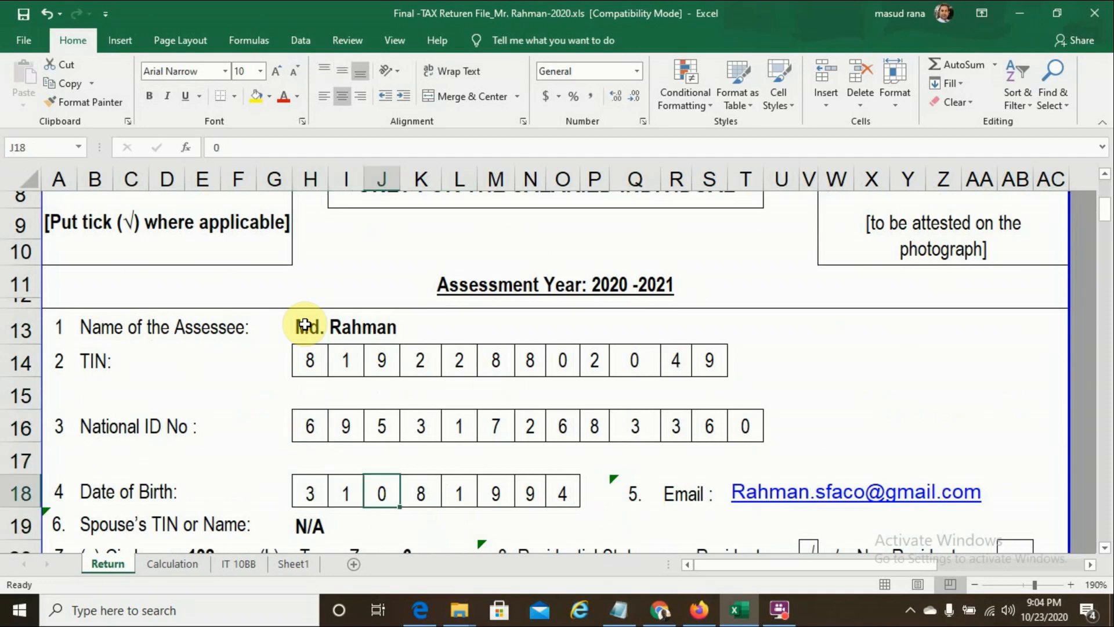
{"action": "key", "text": "Right"}
{"action": "key", "text": "Right"}
Check the spouse, tax circle, taxes zone and residential status entries on the Return form
{"action": "key", "text": "Down"}
{"action": "key", "text": "Down"}
{"action": "key", "text": "Down"}
{"action": "key", "text": "Down"}
{"action": "key", "text": "Down"}
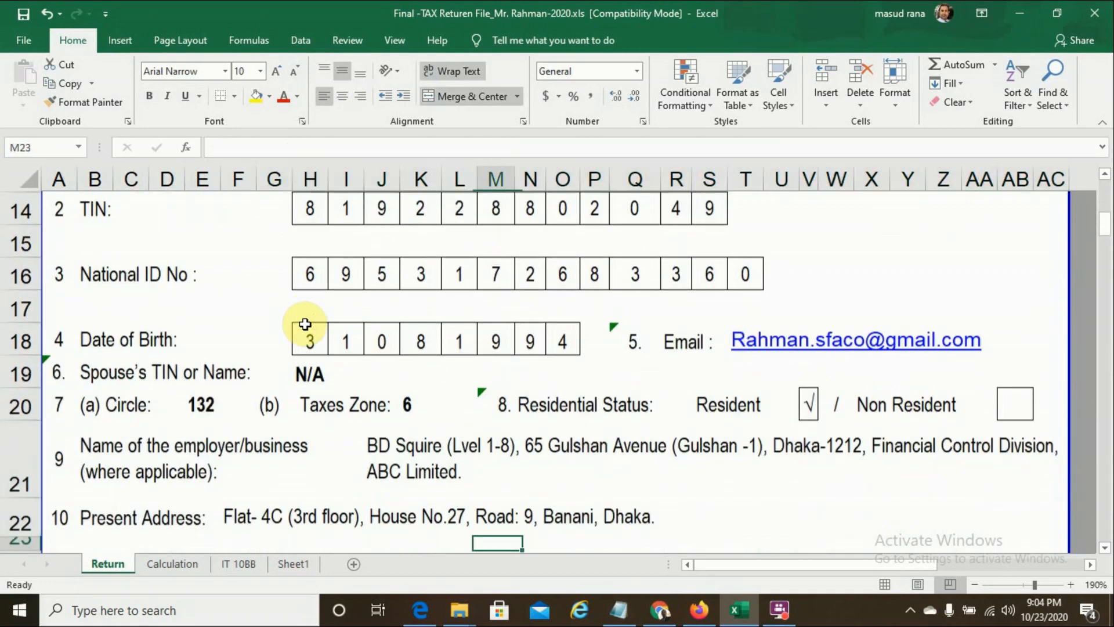
{"action": "left_click", "coordinate": [304, 373]}
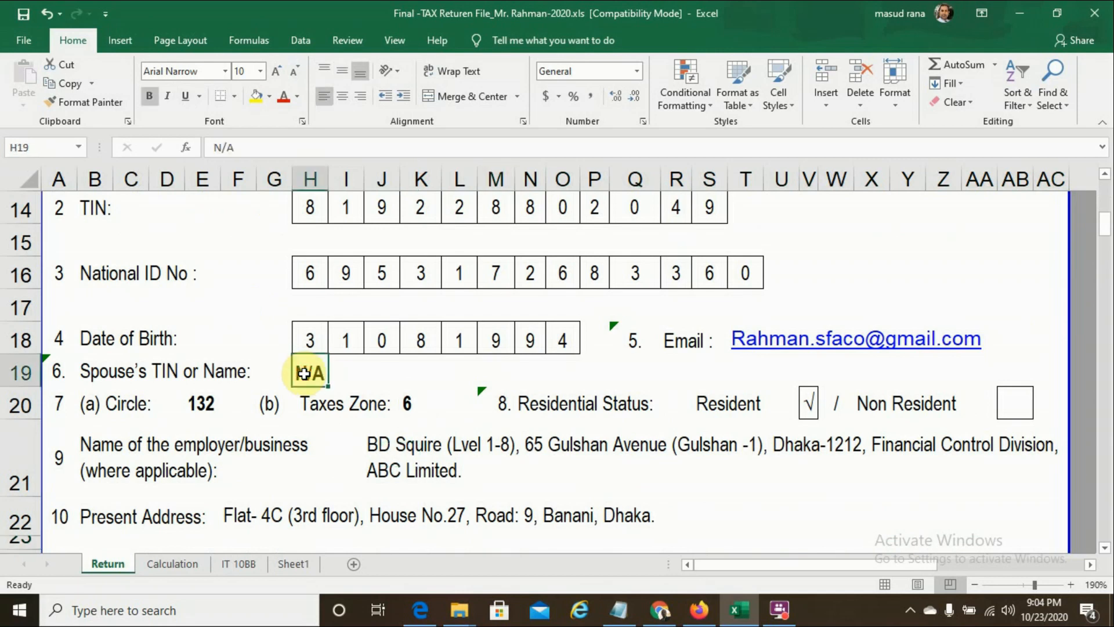
{"action": "left_click", "coordinate": [93, 409]}
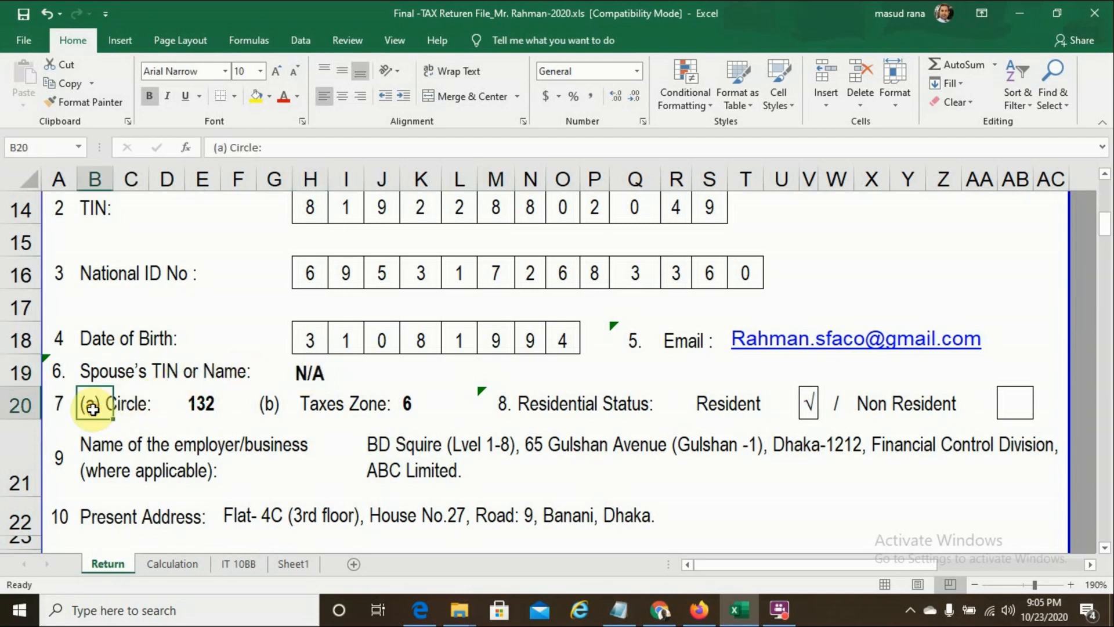
{"action": "key", "text": "Right"}
{"action": "key", "text": "Right"}
{"action": "key", "text": "Right"}
{"action": "key", "text": "Right"}
{"action": "key", "text": "Right"}
{"action": "key", "text": "Right"}
{"action": "key", "text": "Right"}
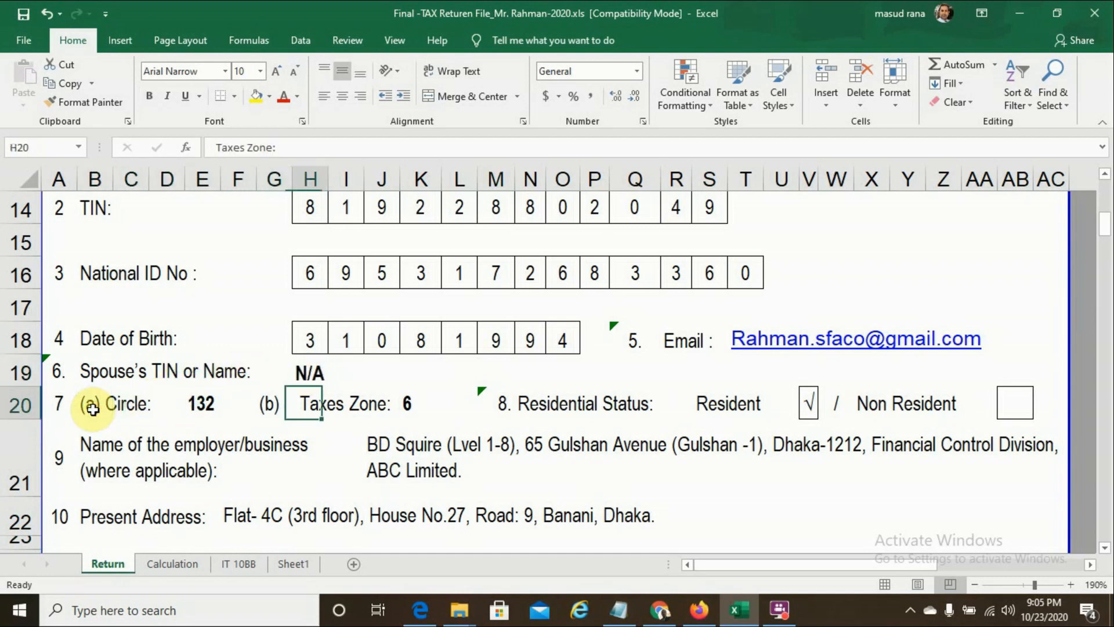
{"action": "key", "text": "Right"}
{"action": "key", "text": "Right"}
{"action": "key", "text": "Right"}
{"action": "key", "text": "Right"}
{"action": "key", "text": "Right"}
{"action": "key", "text": "Right"}
{"action": "key", "text": "Right"}
{"action": "key", "text": "Right"}
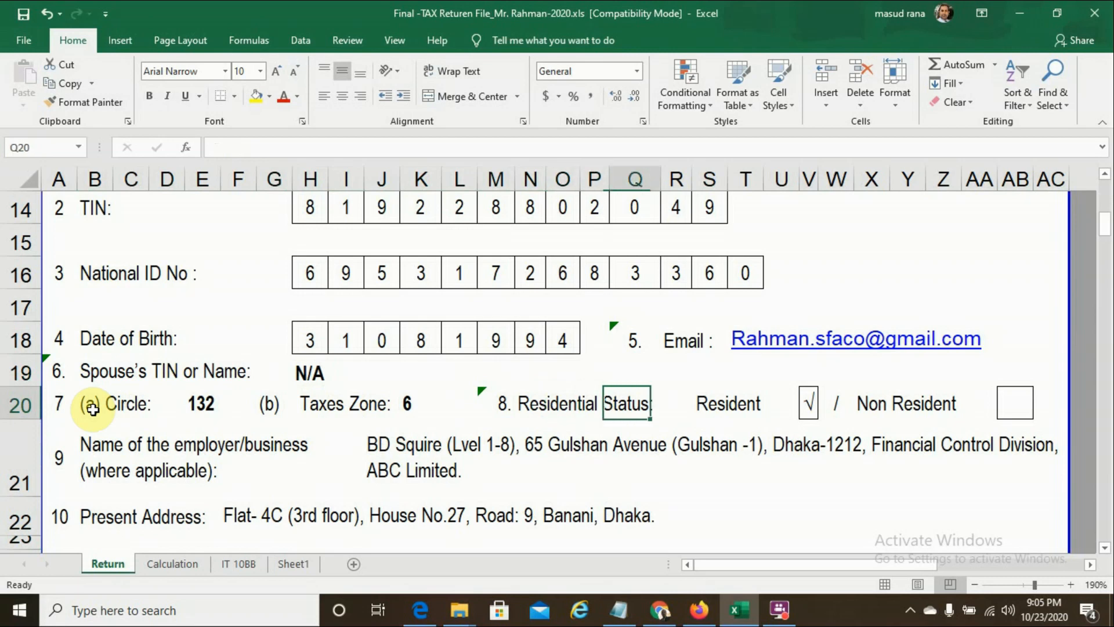
{"action": "key", "text": "Right"}
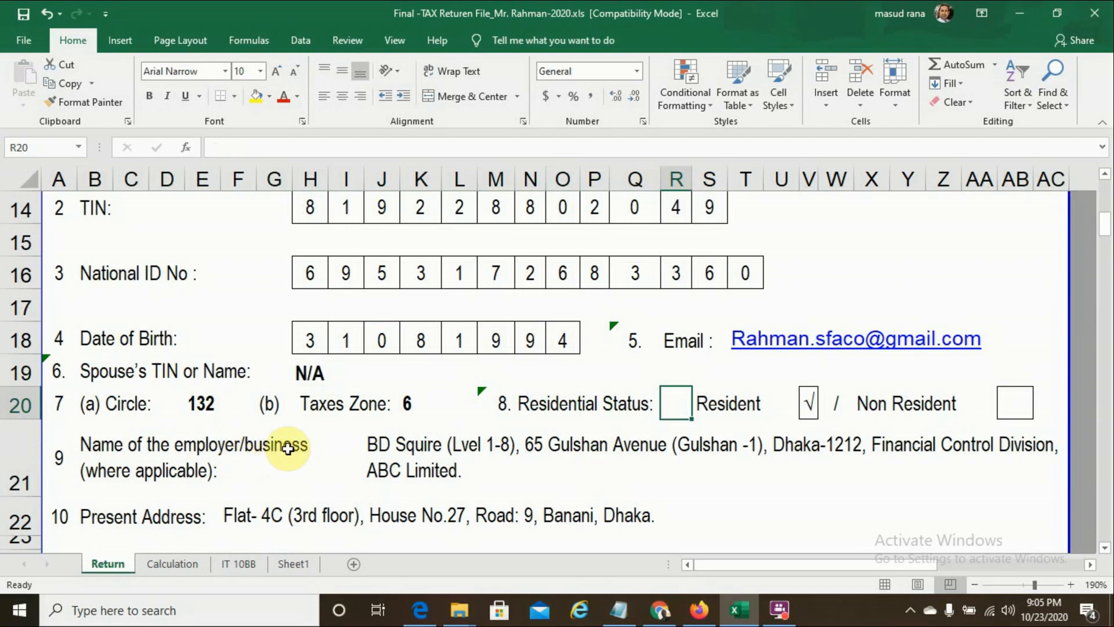
Review the employer name, present address and telephone entries on the Return form
{"action": "left_click", "coordinate": [386, 447]}
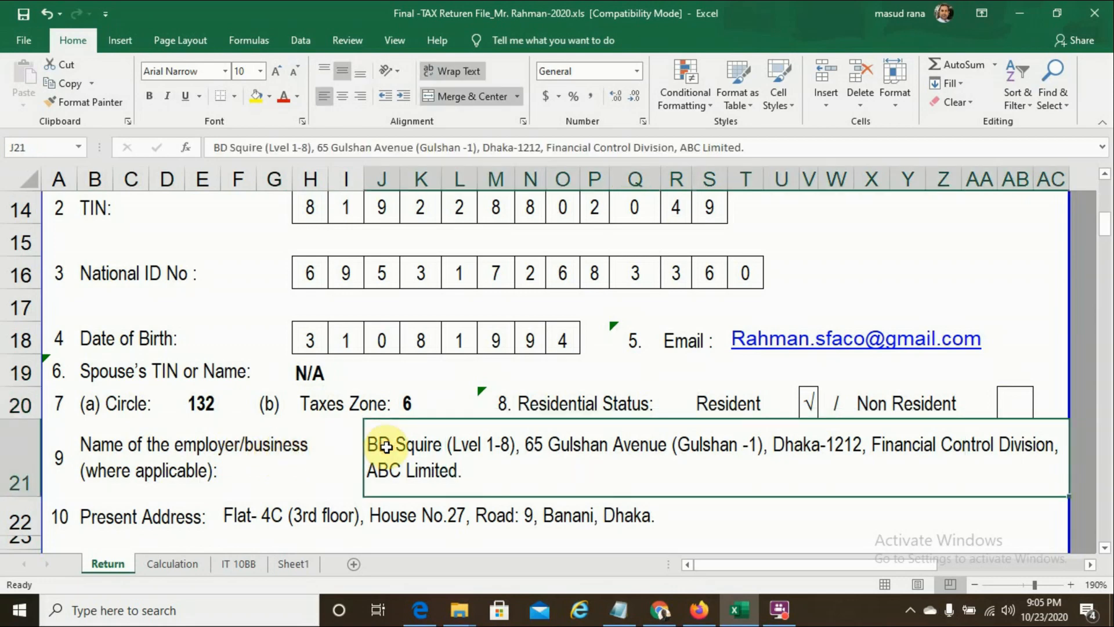
{"action": "key", "text": "Down"}
{"action": "key", "text": "Down"}
{"action": "key", "text": "Down"}
{"action": "key", "text": "Down"}
{"action": "key", "text": "Down"}
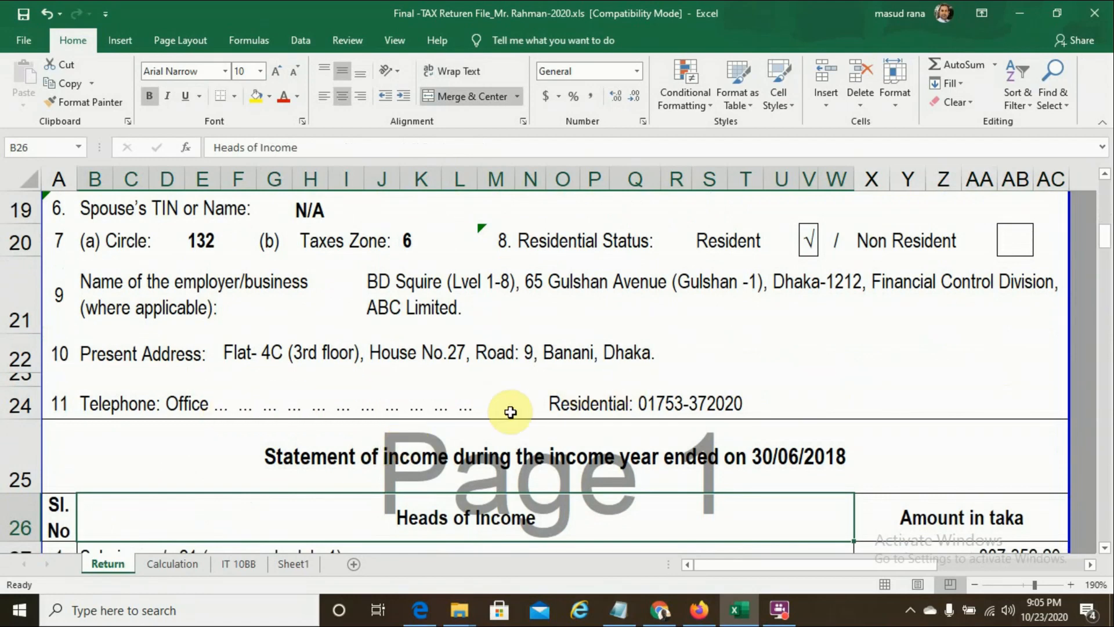
{"action": "left_click", "coordinate": [649, 403]}
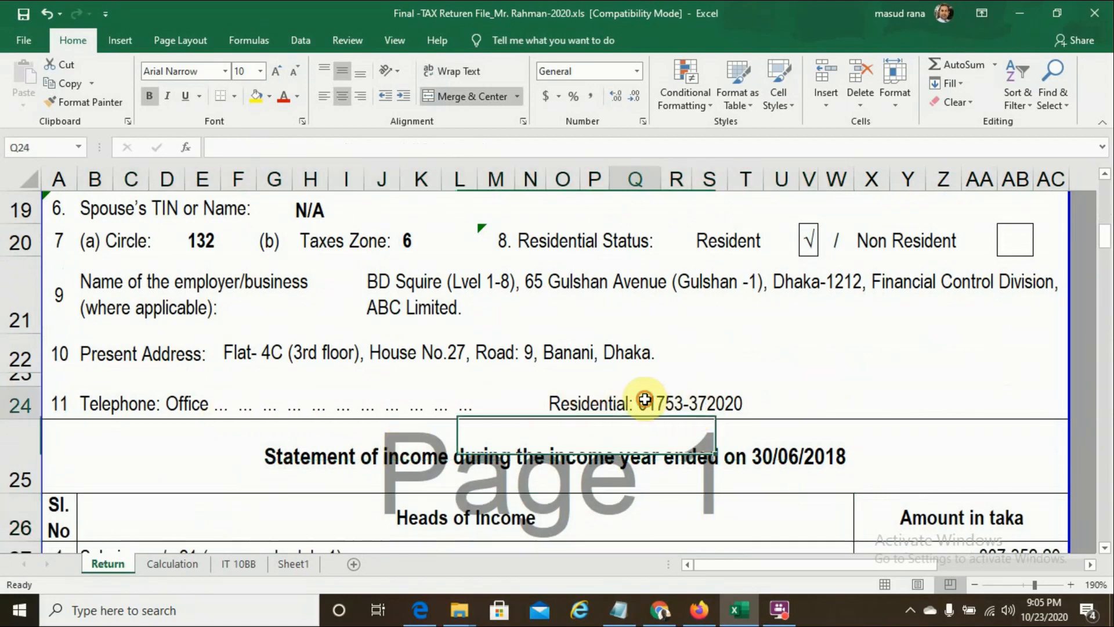
Change the year-end date in the Statement of income heading in A25 to 30/06/2020
{"action": "left_click", "coordinate": [462, 464]}
{"action": "key", "text": "Down"}
{"action": "key", "text": "Down"}
{"action": "key", "text": "Down"}
{"action": "key", "text": "Down"}
{"action": "key", "text": "Down"}
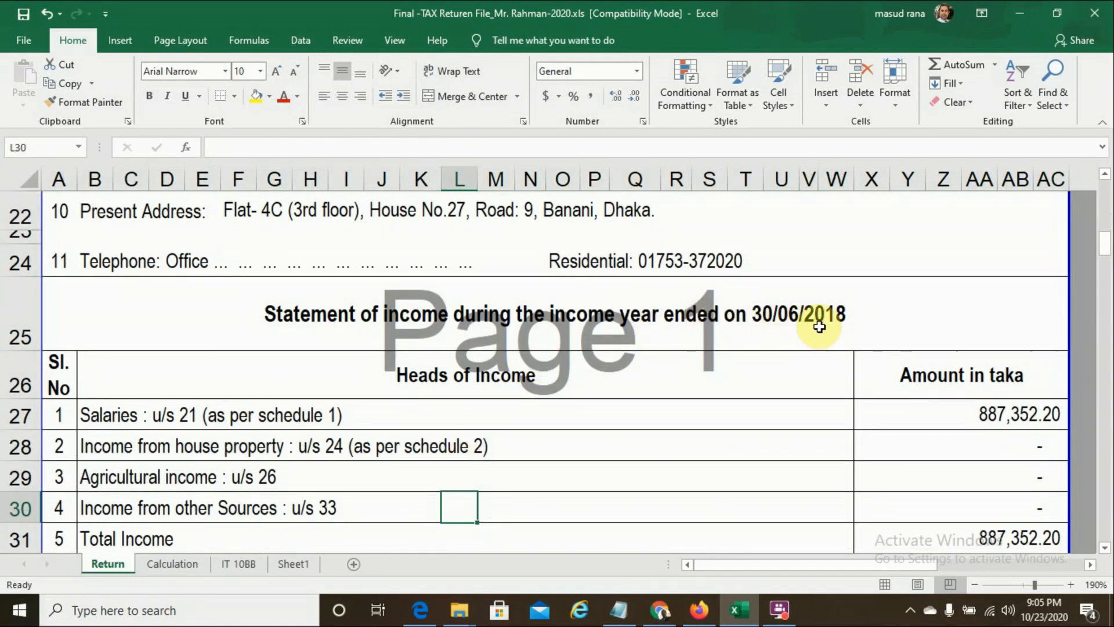
{"action": "left_click", "coordinate": [274, 314]}
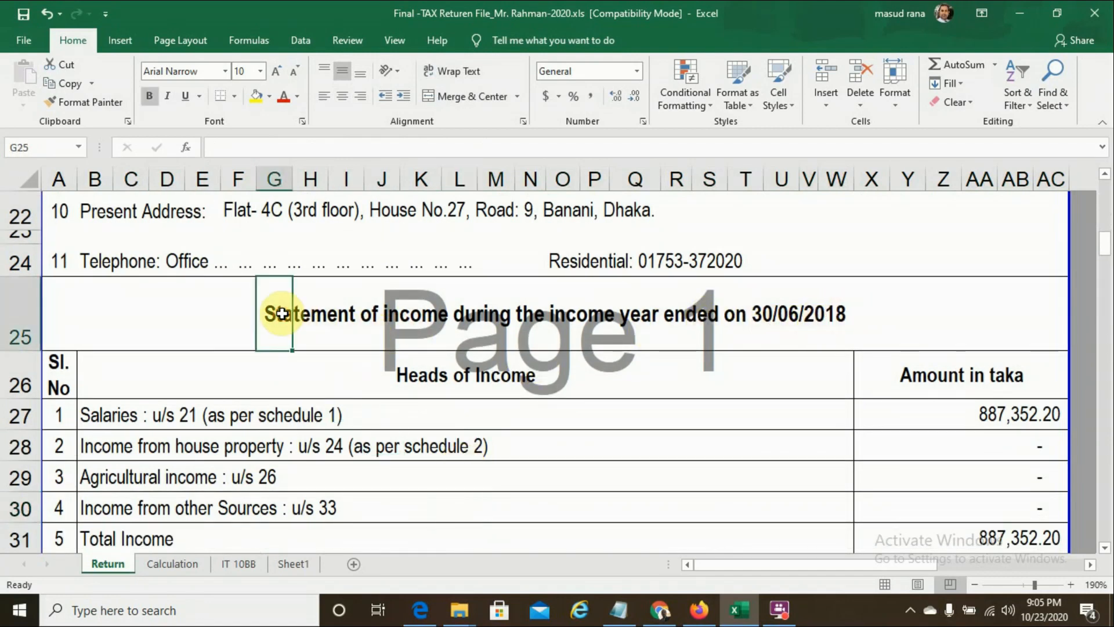
{"action": "left_click", "coordinate": [64, 315]}
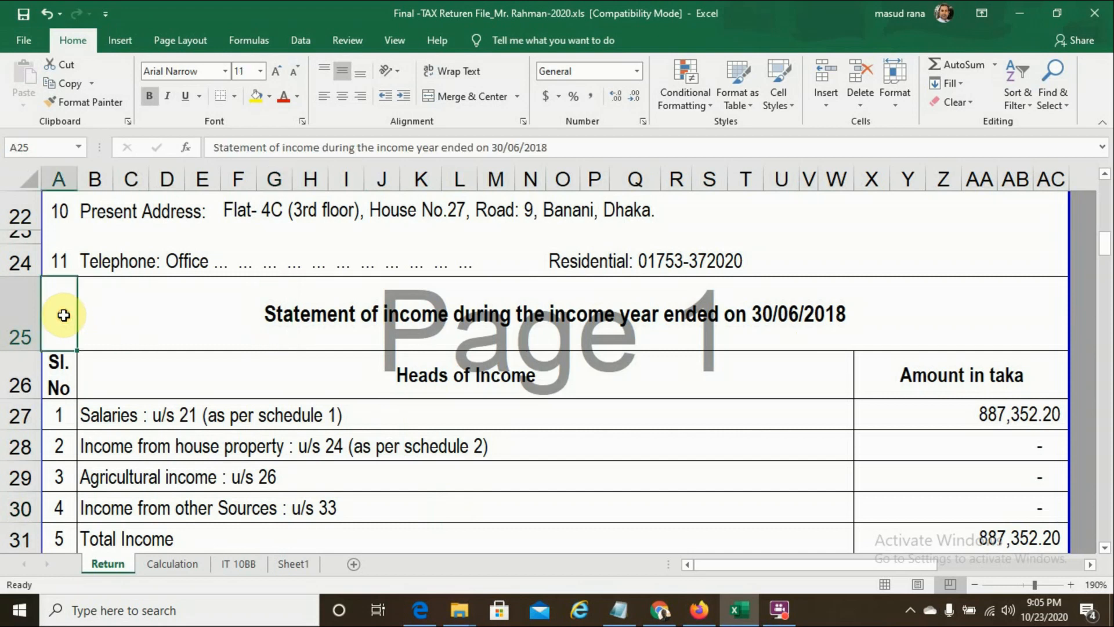
{"action": "left_click", "coordinate": [553, 146]}
{"action": "key", "text": "BackSpace"}
{"action": "key", "text": "BackSpace"}
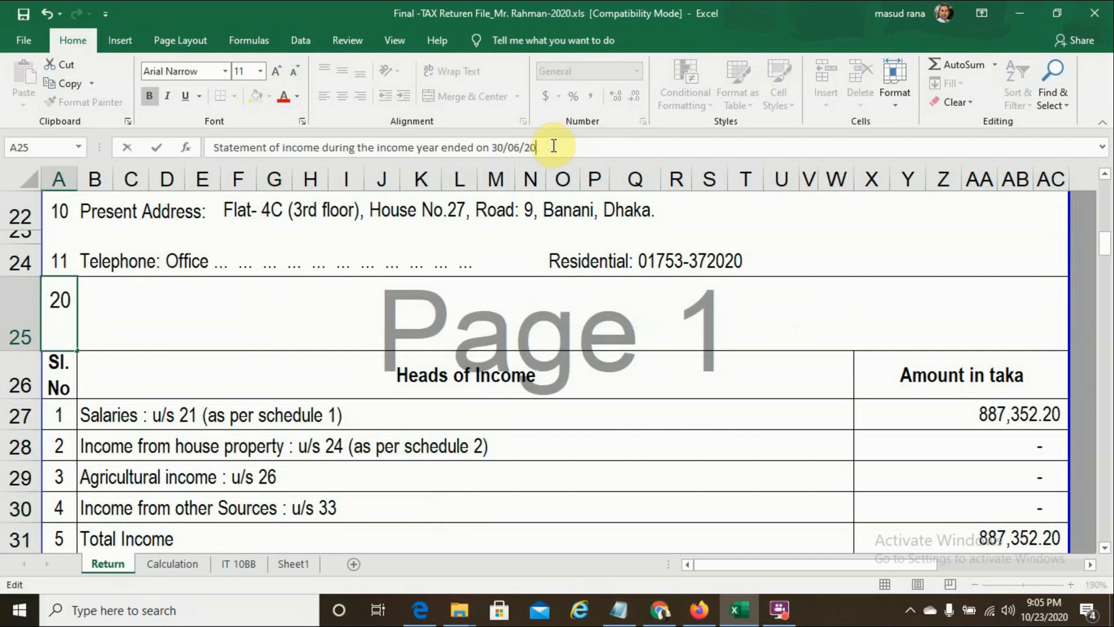
{"action": "type", "text": "20"}
{"action": "key", "text": "Return"}
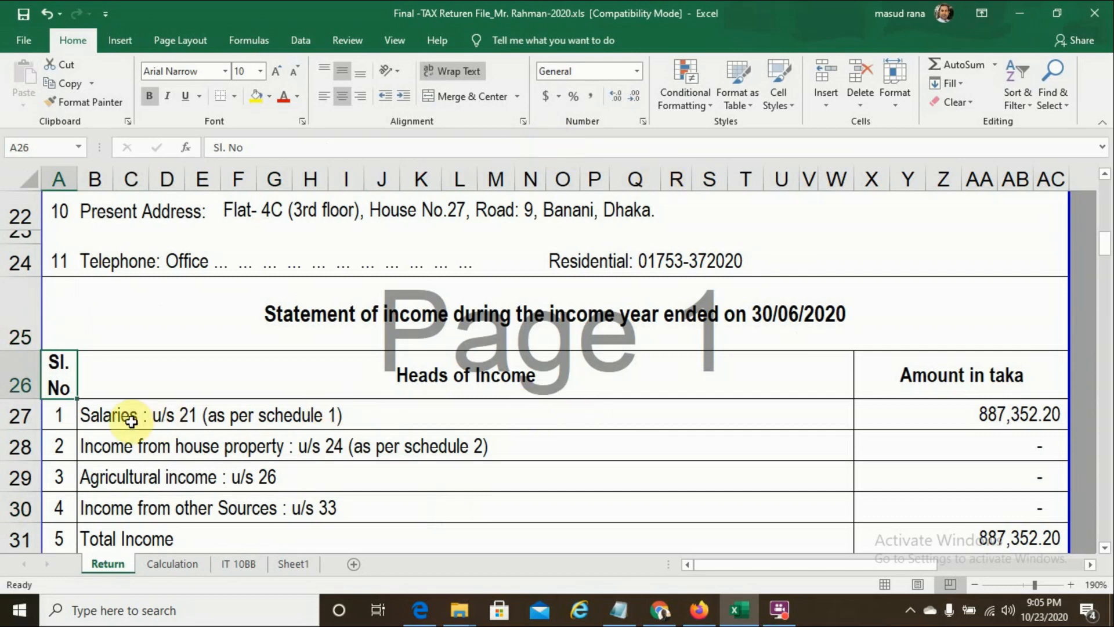
Examine the income and tax amounts from Salaries in row 27 down to Tax Payments in row 36
{"action": "left_click", "coordinate": [900, 419]}
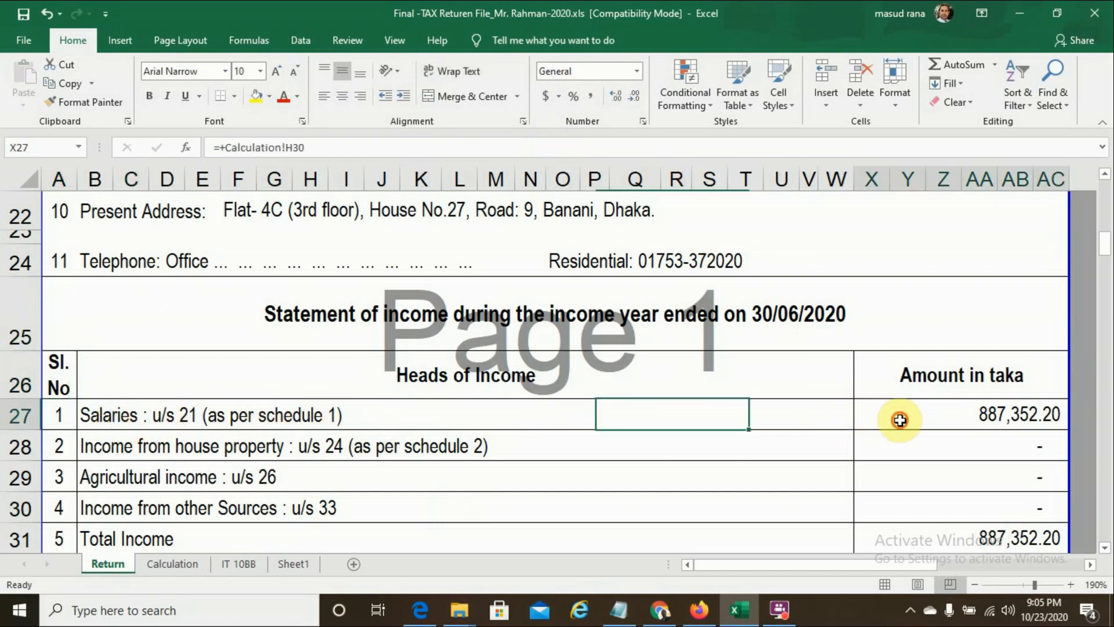
{"action": "key", "text": "Down"}
{"action": "key", "text": "Down"}
{"action": "key", "text": "Down"}
{"action": "key", "text": "Down"}
{"action": "key", "text": "Down"}
{"action": "key", "text": "Down"}
{"action": "key", "text": "Down"}
{"action": "key", "text": "Down"}
{"action": "key", "text": "Down"}
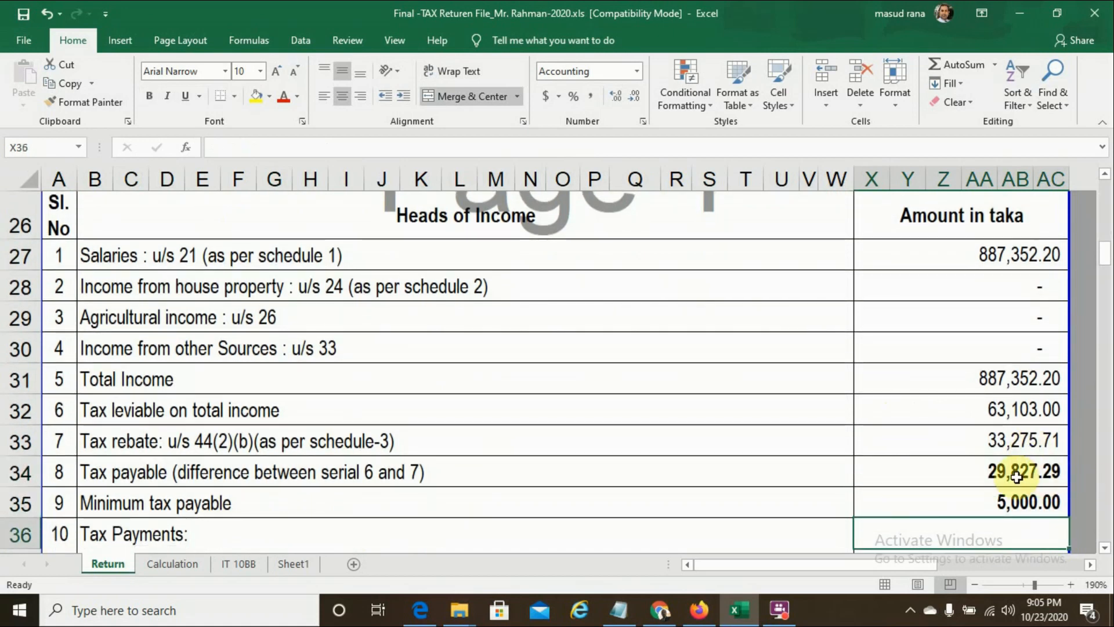
Replace the fixed Minimum tax payable amount in X35 with a reference to the tax payable, =X34
{"action": "left_click", "coordinate": [998, 474]}
{"action": "key", "text": "Down"}
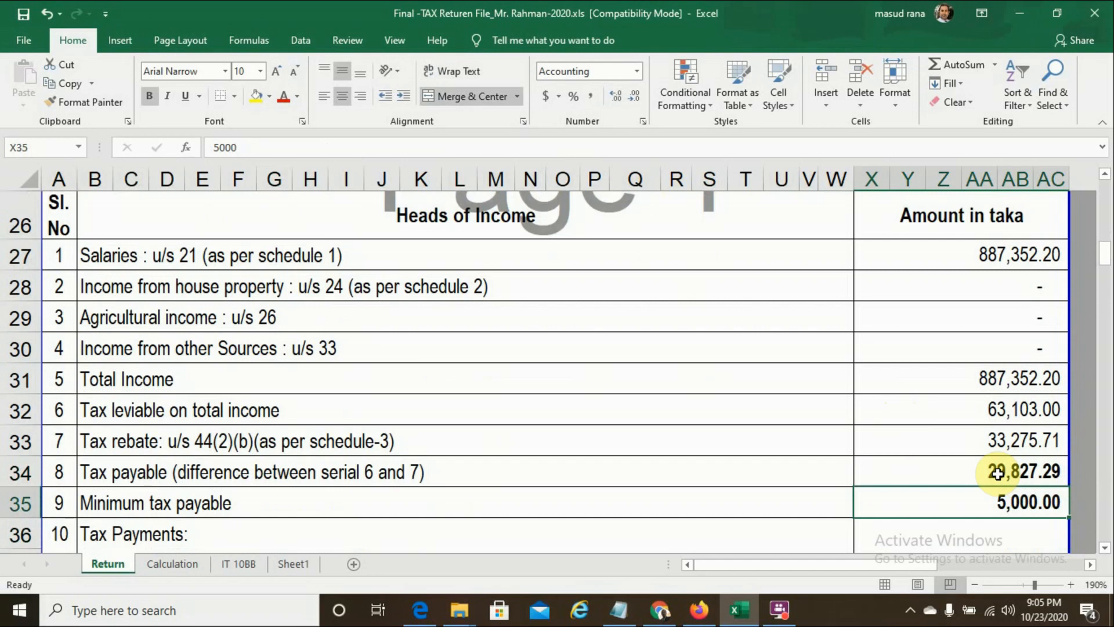
{"action": "type", "text": "="}
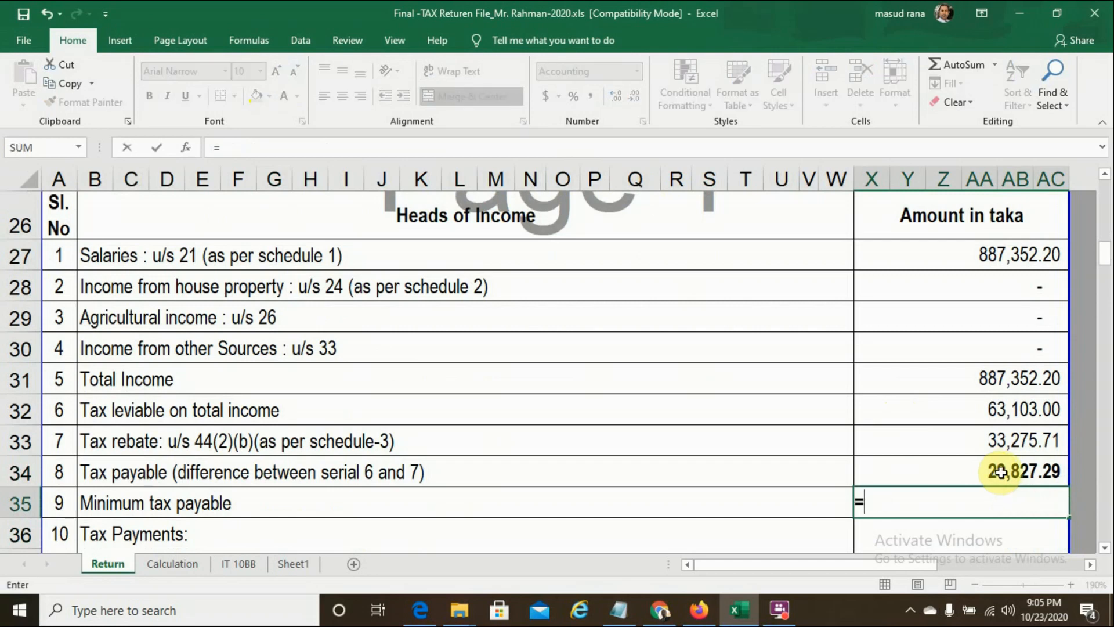
{"action": "left_click", "coordinate": [1007, 469]}
{"action": "key", "text": "Return"}
Check the formulas for total tax payments, the difference and the tax exempted income in rows 38 to 40
{"action": "key", "text": "Down"}
{"action": "key", "text": "Down"}
{"action": "key", "text": "Down"}
{"action": "key", "text": "Down"}
{"action": "key", "text": "Down"}
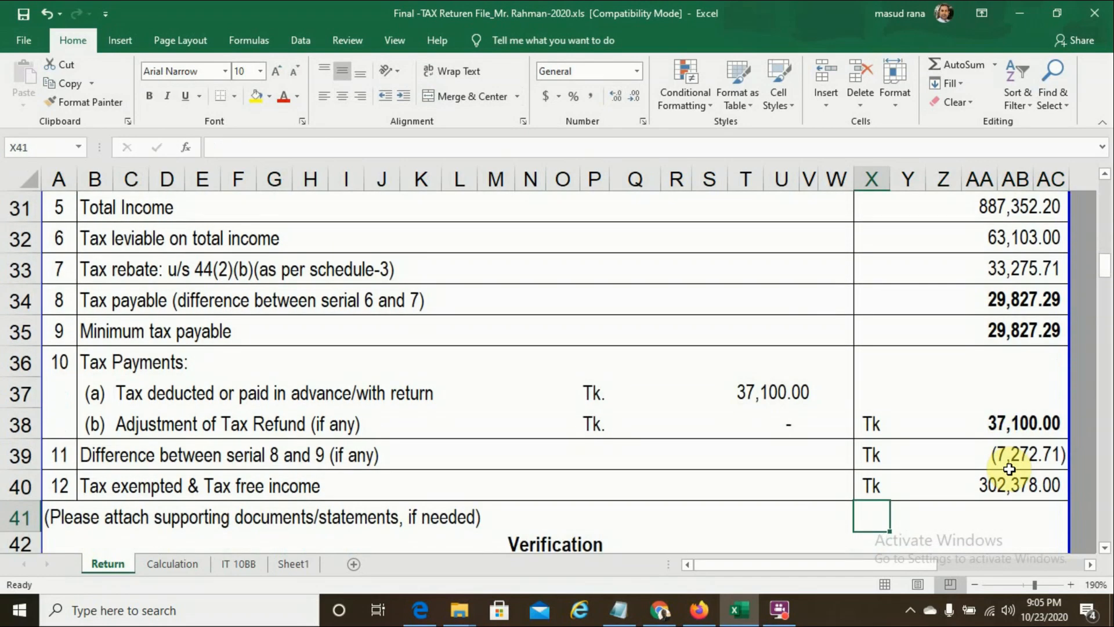
{"action": "left_click", "coordinate": [1005, 427]}
{"action": "key", "text": "Down"}
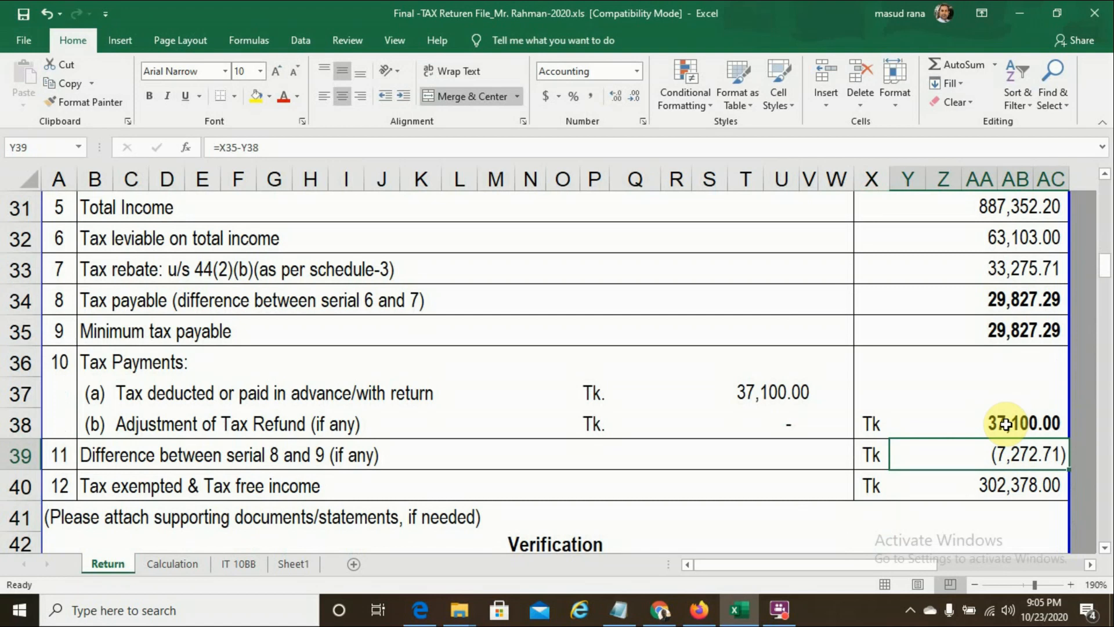
{"action": "key", "text": "Down"}
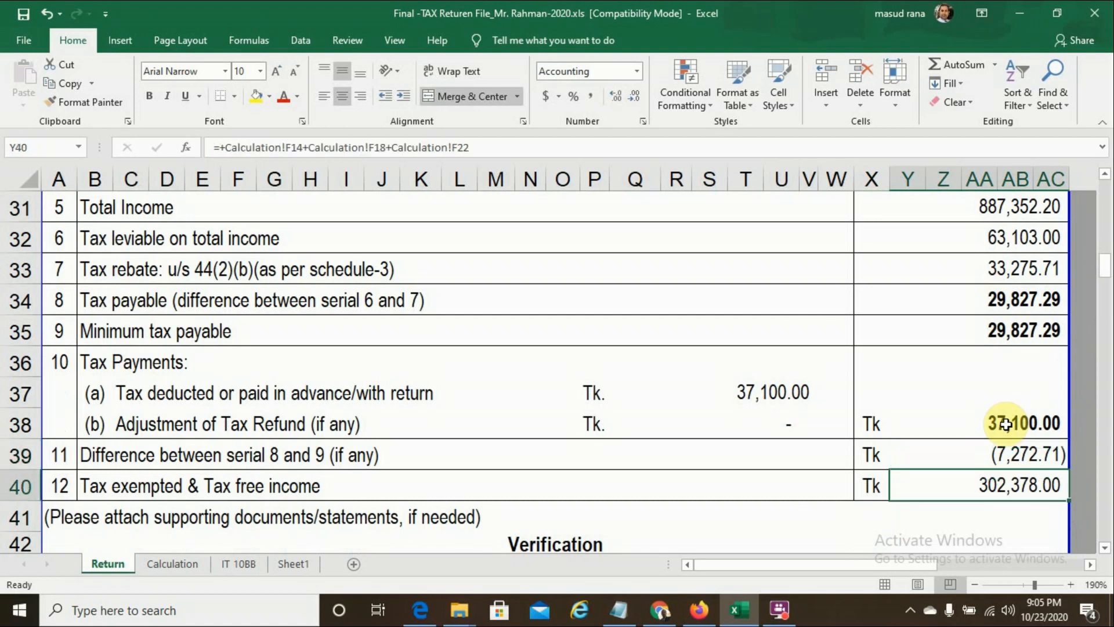
{"action": "key", "text": "Up"}
{"action": "key", "text": "Up"}
{"action": "key", "text": "Up"}
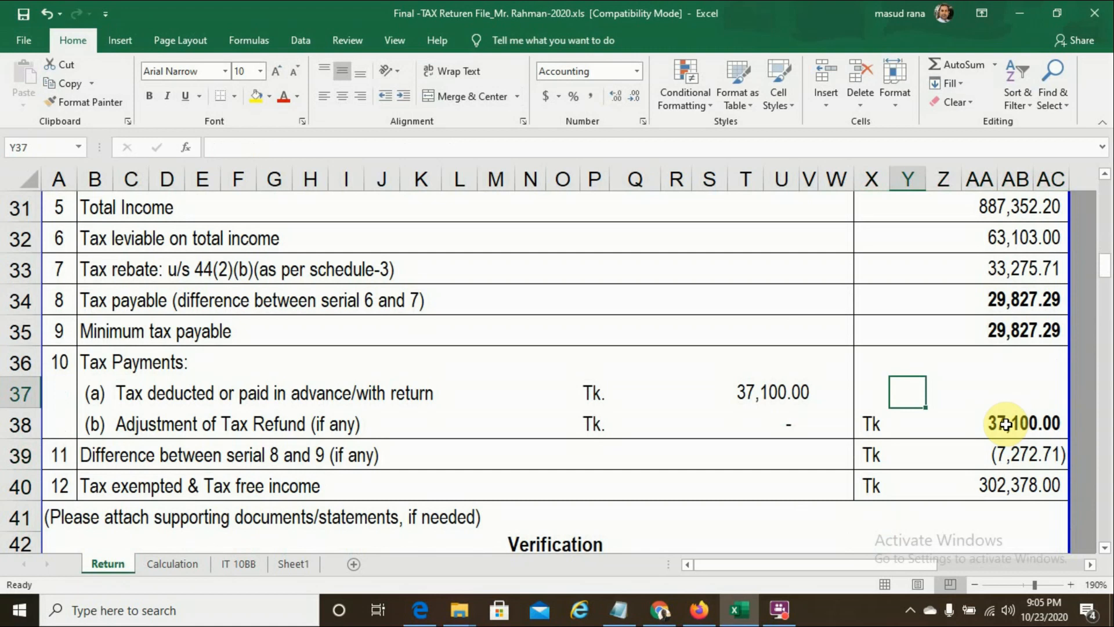
{"action": "key", "text": "Up"}
{"action": "key", "text": "Down"}
{"action": "key", "text": "Down"}
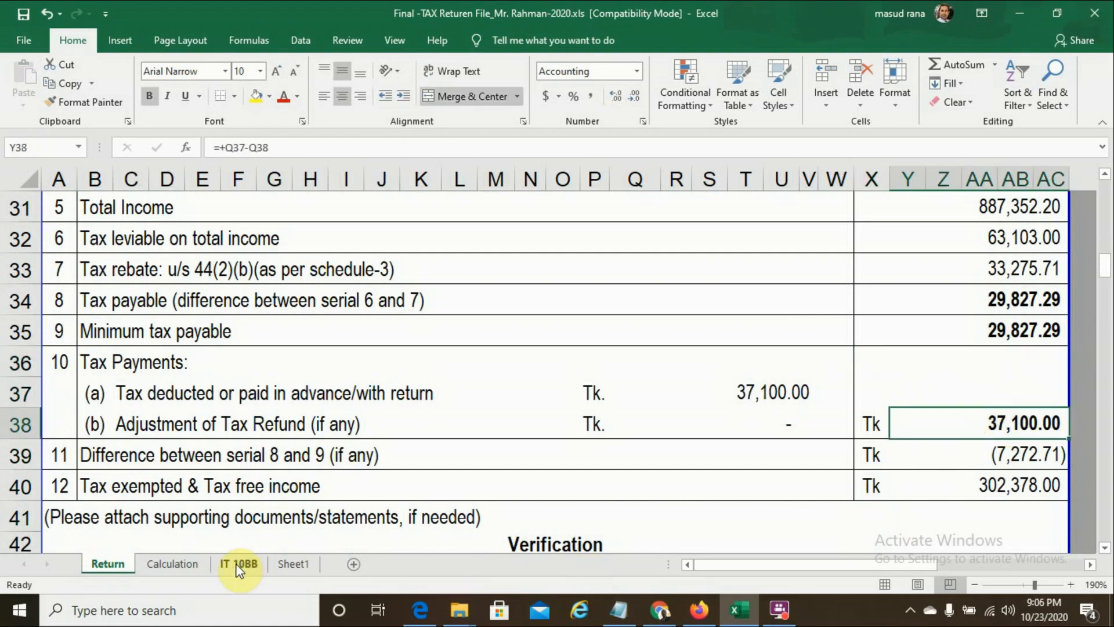
Glance at the Calculation sheet, return to the Return sheet and review it from minimum tax payable to the Verification declaration
{"action": "left_click", "coordinate": [158, 570]}
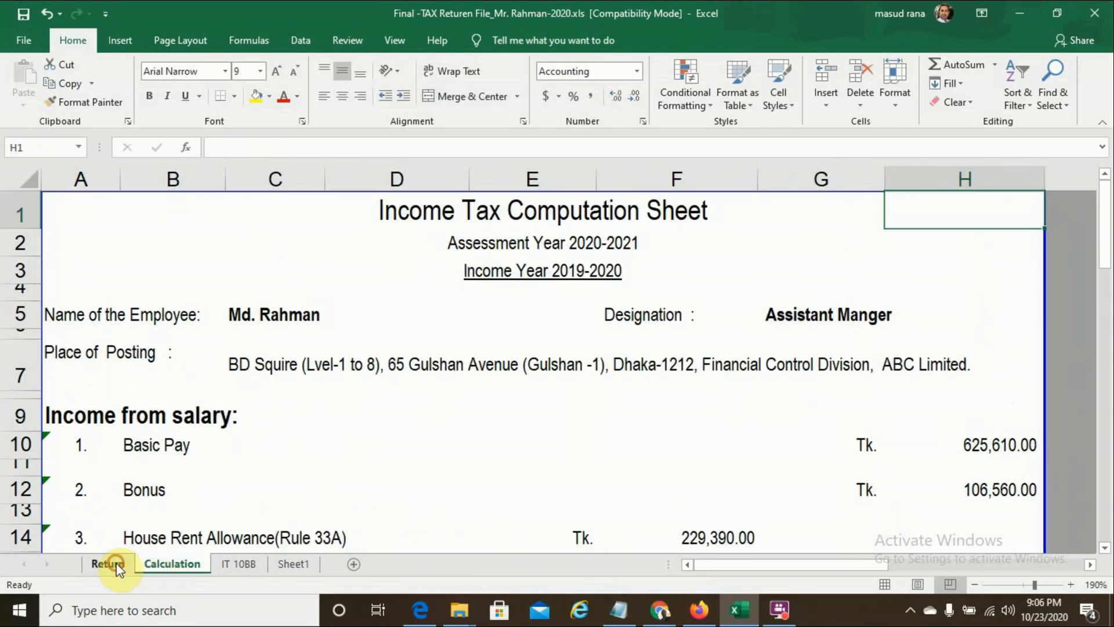
{"action": "left_click", "coordinate": [116, 567]}
{"action": "left_click", "coordinate": [954, 321]}
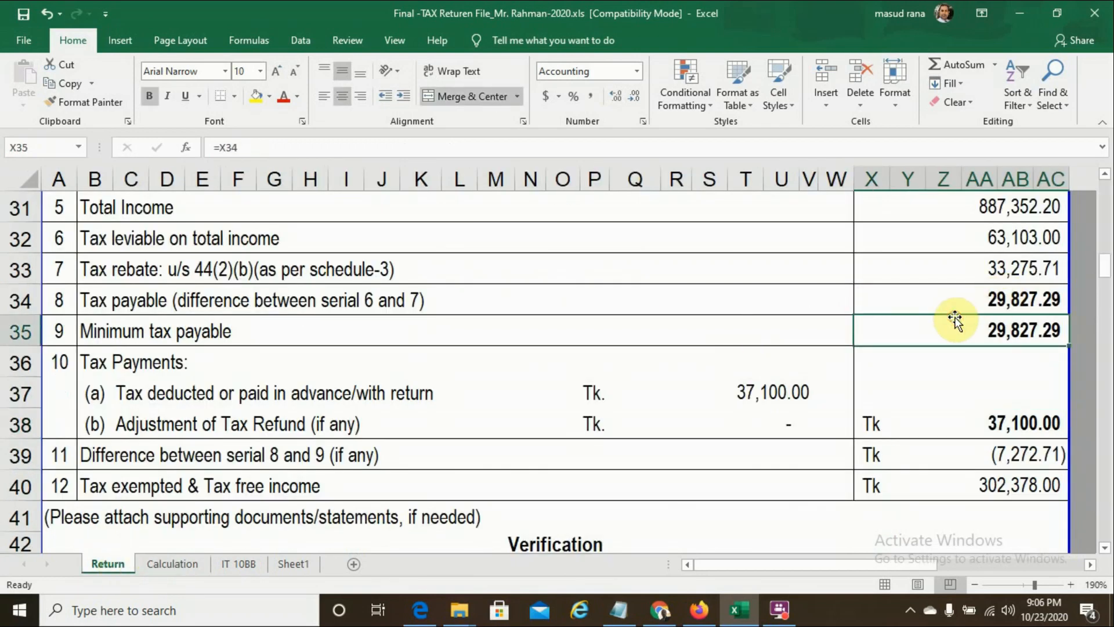
{"action": "key", "text": "Down"}
{"action": "key", "text": "Down"}
{"action": "key", "text": "Down"}
{"action": "key", "text": "Down"}
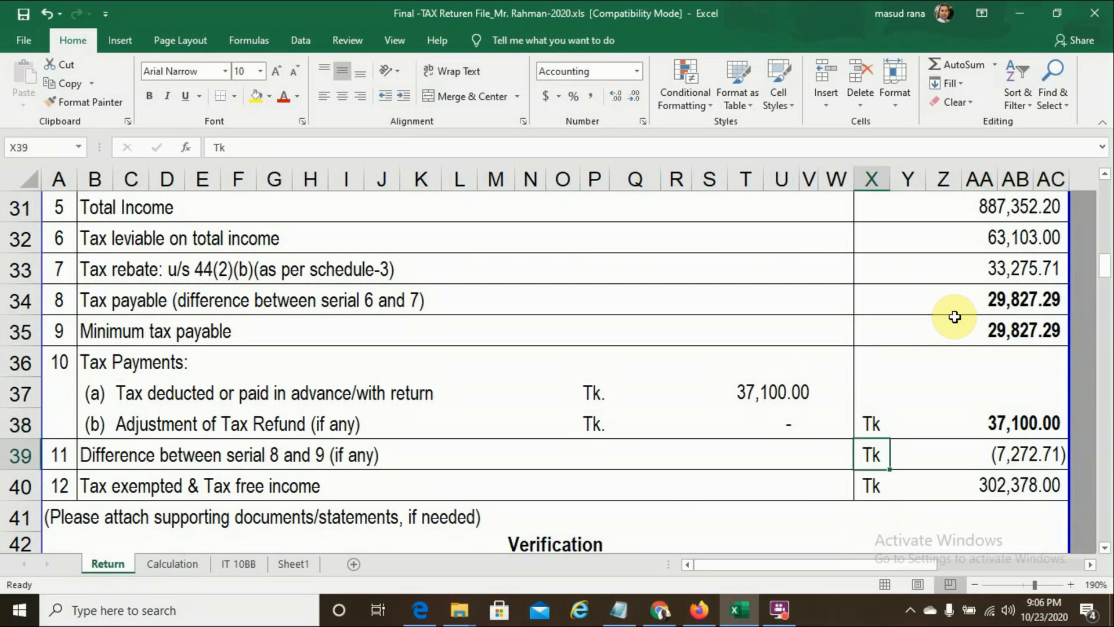
{"action": "key", "text": "Down"}
{"action": "key", "text": "Down"}
{"action": "key", "text": "Down"}
{"action": "key", "text": "Down"}
{"action": "key", "text": "Down"}
{"action": "key", "text": "Down"}
{"action": "key", "text": "Down"}
{"action": "key", "text": "Down"}
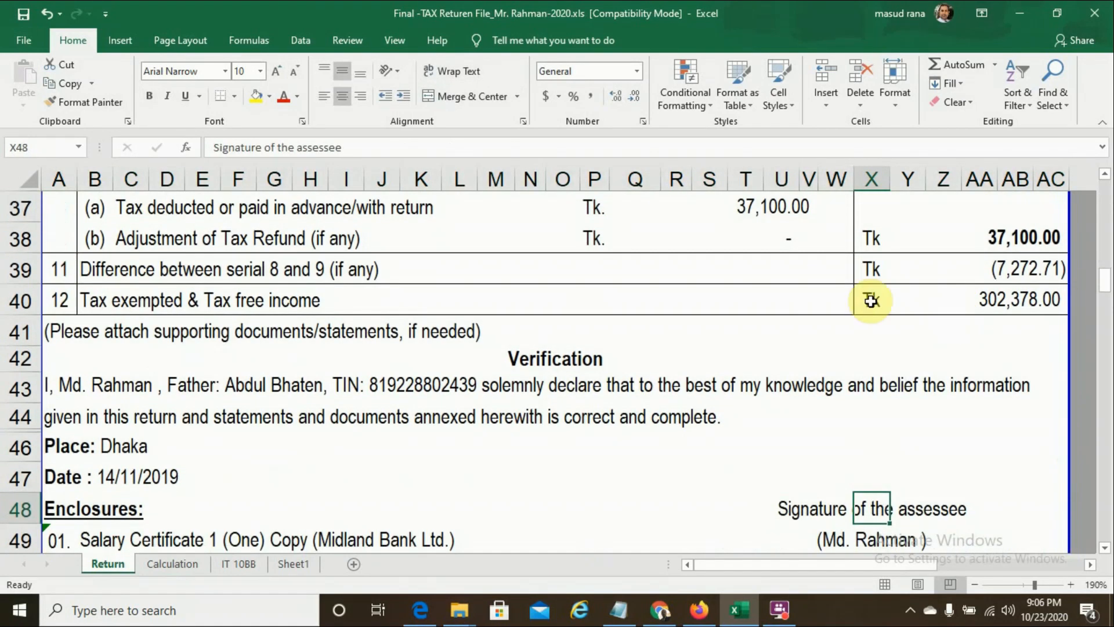
{"action": "left_click", "coordinate": [112, 386]}
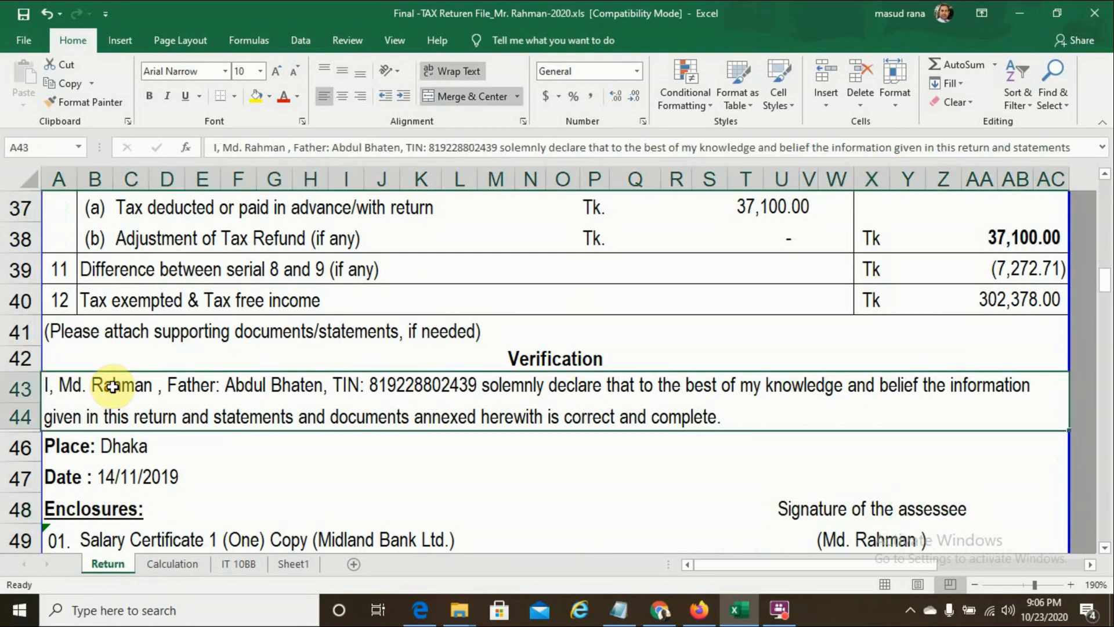
Check the tax deducted or paid in advance cell Q37 and the tax refund adjustment cell Q38
{"action": "left_click", "coordinate": [781, 244]}
{"action": "key", "text": "Up"}
{"action": "key", "text": "Up"}
{"action": "key", "text": "Down"}
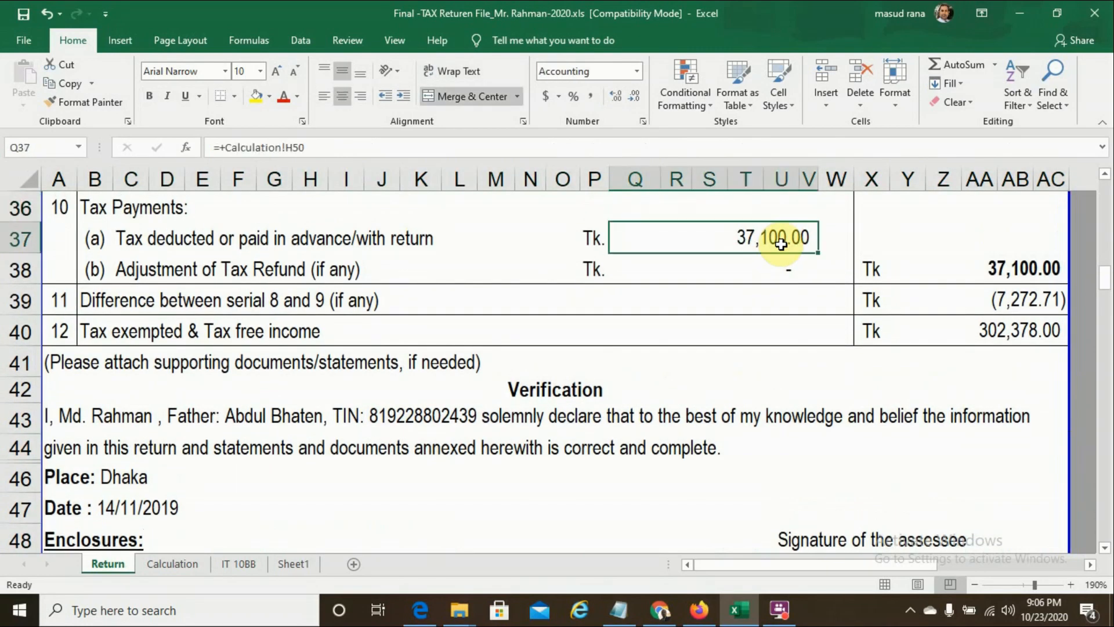
{"action": "key", "text": "Down"}
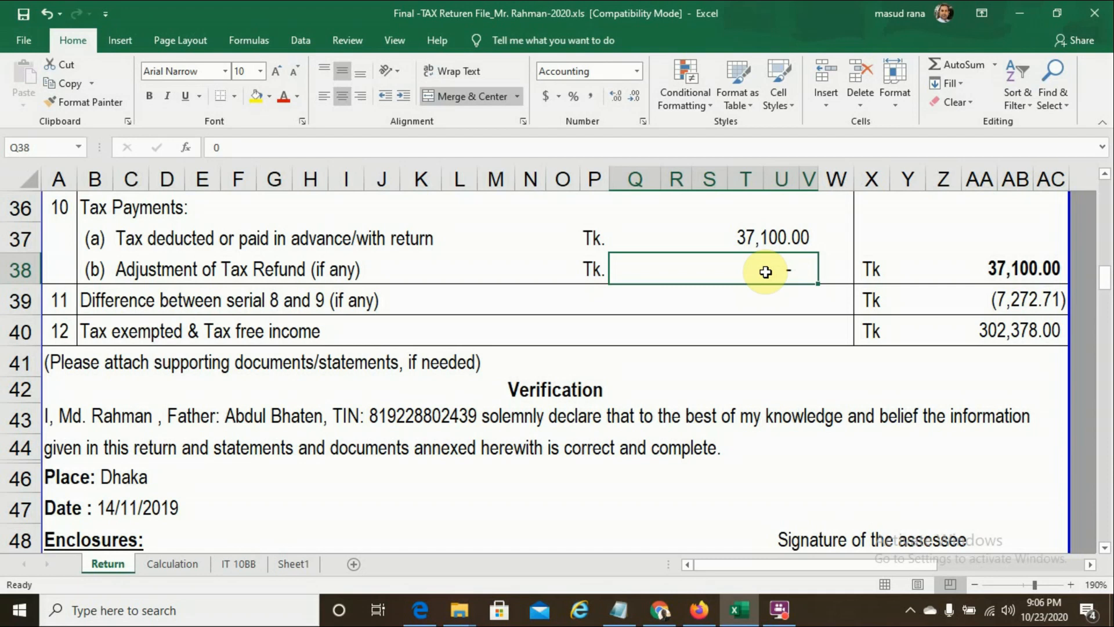
Review the Return sheet from the Verification declaration through the place, date, signature and Enclosures list
{"action": "key", "text": "Down"}
{"action": "key", "text": "Down"}
{"action": "key", "text": "Down"}
{"action": "key", "text": "Down"}
{"action": "key", "text": "Down"}
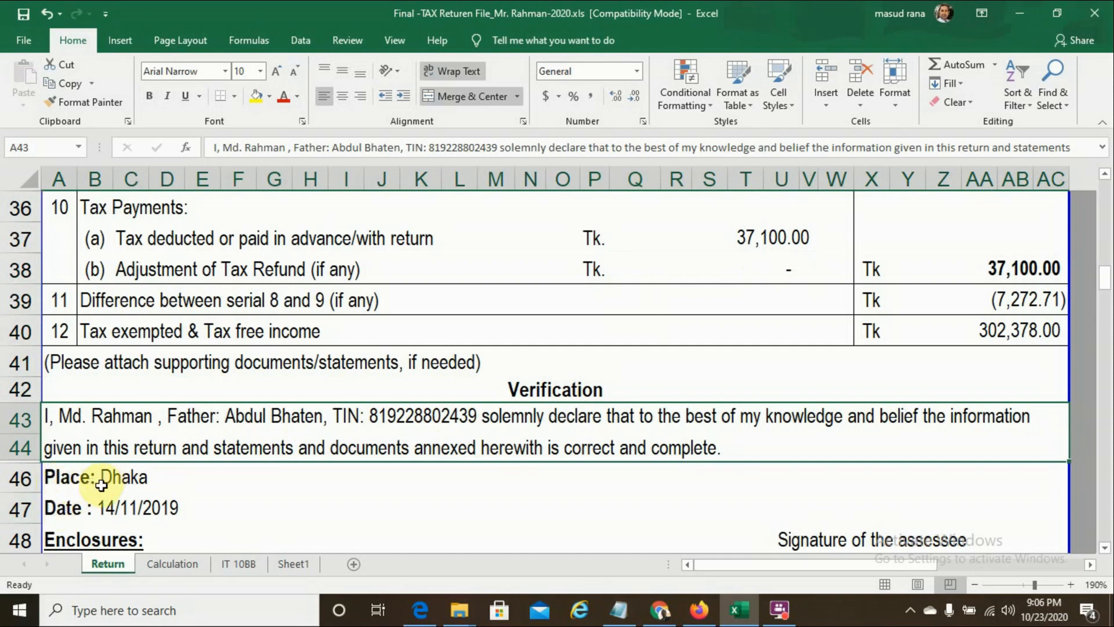
{"action": "left_click", "coordinate": [781, 532]}
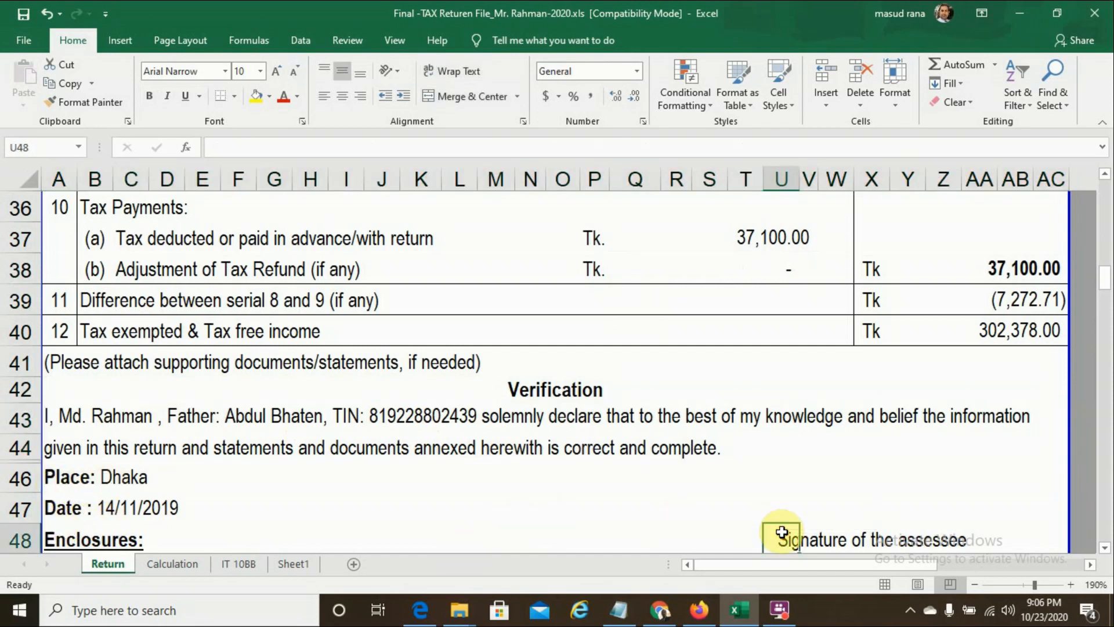
{"action": "key", "text": "Down"}
{"action": "key", "text": "Down"}
{"action": "key", "text": "Down"}
{"action": "key", "text": "Down"}
{"action": "key", "text": "Down"}
{"action": "key", "text": "Down"}
{"action": "key", "text": "Down"}
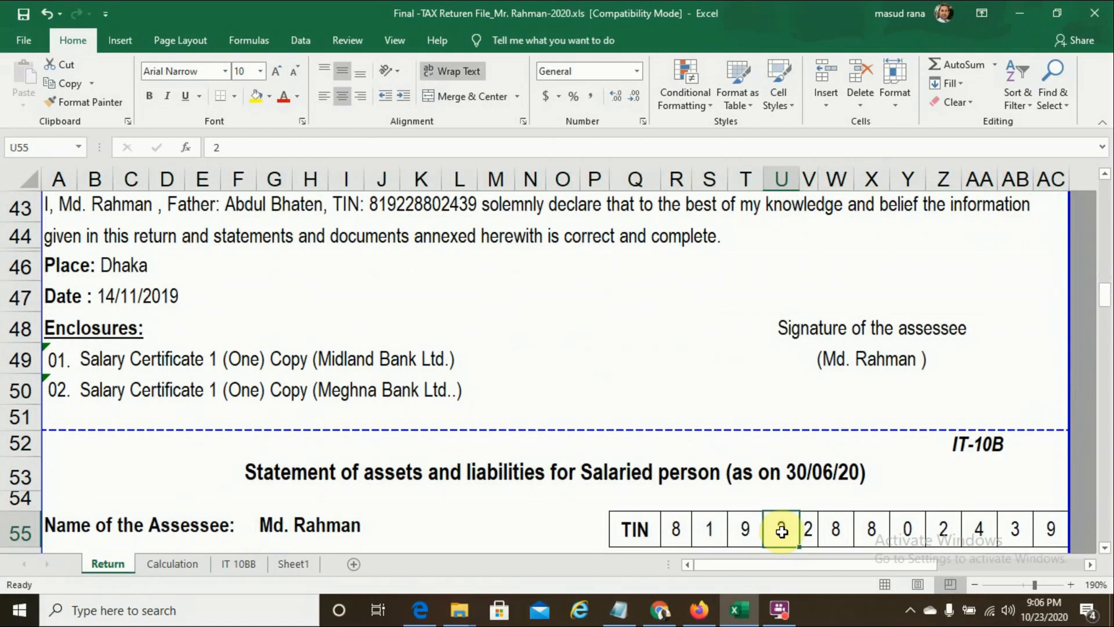
Shorten the first enclosure entry in B49 to "Salary Certificate", removing the copy count and bank name
{"action": "left_click", "coordinate": [88, 361]}
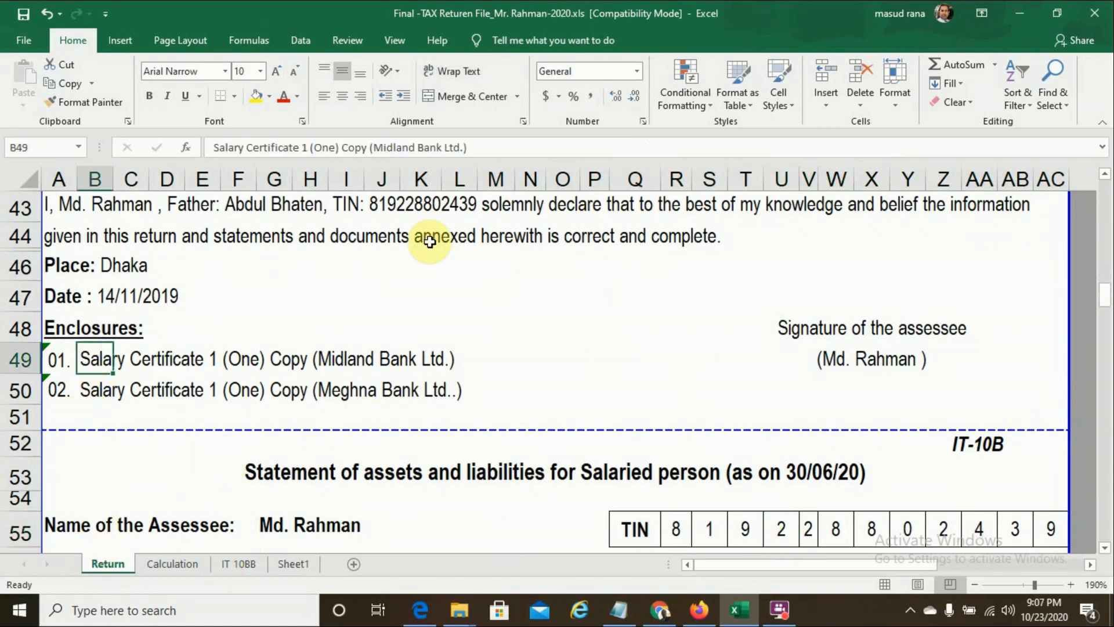
{"action": "left_click", "coordinate": [470, 148]}
{"action": "key", "text": "BackSpace"}
{"action": "key", "text": "BackSpace"}
{"action": "key", "text": "BackSpace"}
{"action": "key", "text": "BackSpace"}
{"action": "key", "text": "BackSpace"}
{"action": "key", "text": "BackSpace"}
{"action": "key", "text": "BackSpace"}
{"action": "key", "text": "BackSpace"}
{"action": "key", "text": "BackSpace"}
{"action": "key", "text": "BackSpace"}
{"action": "key", "text": "BackSpace"}
{"action": "key", "text": "BackSpace"}
{"action": "key", "text": "BackSpace"}
{"action": "key", "text": "BackSpace"}
{"action": "key", "text": "BackSpace"}
{"action": "key", "text": "BackSpace"}
{"action": "key", "text": "BackSpace"}
{"action": "key", "text": "BackSpace"}
{"action": "key", "text": "BackSpace"}
{"action": "key", "text": "BackSpace"}
{"action": "key", "text": "BackSpace"}
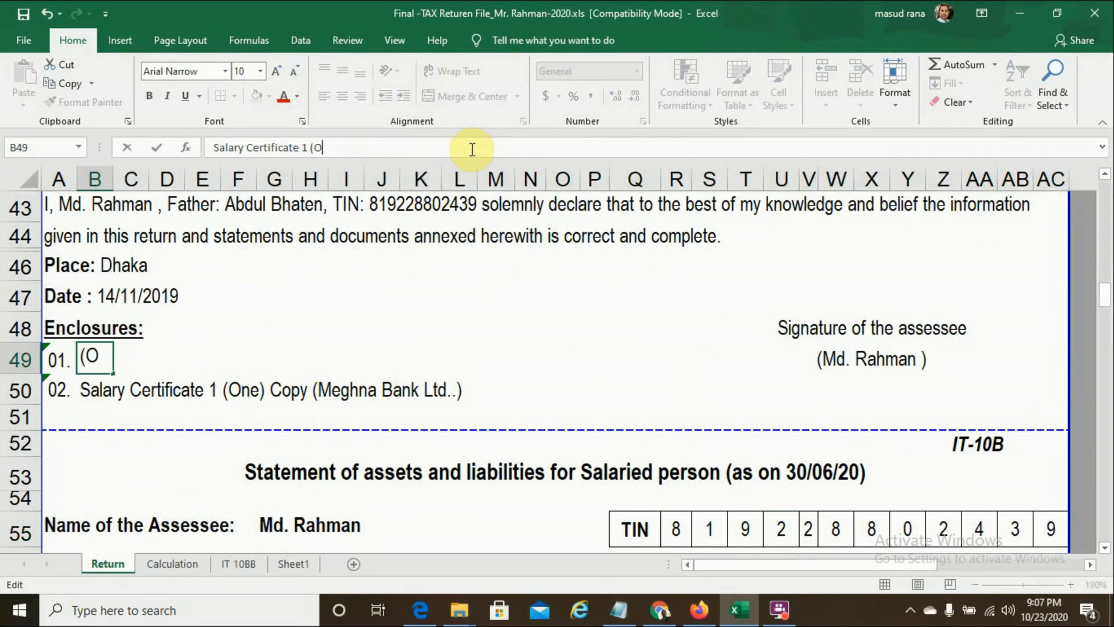
{"action": "key", "text": "BackSpace"}
{"action": "key", "text": "BackSpace"}
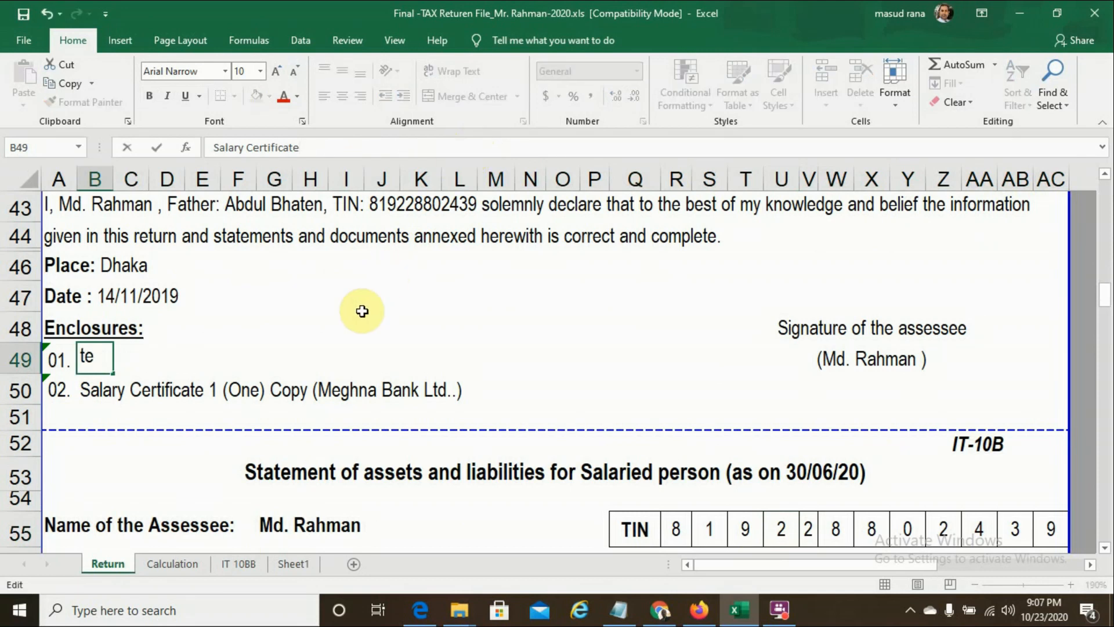
Replace the second enclosure entry in B50 with "Invrstment"
{"action": "left_click", "coordinate": [100, 391]}
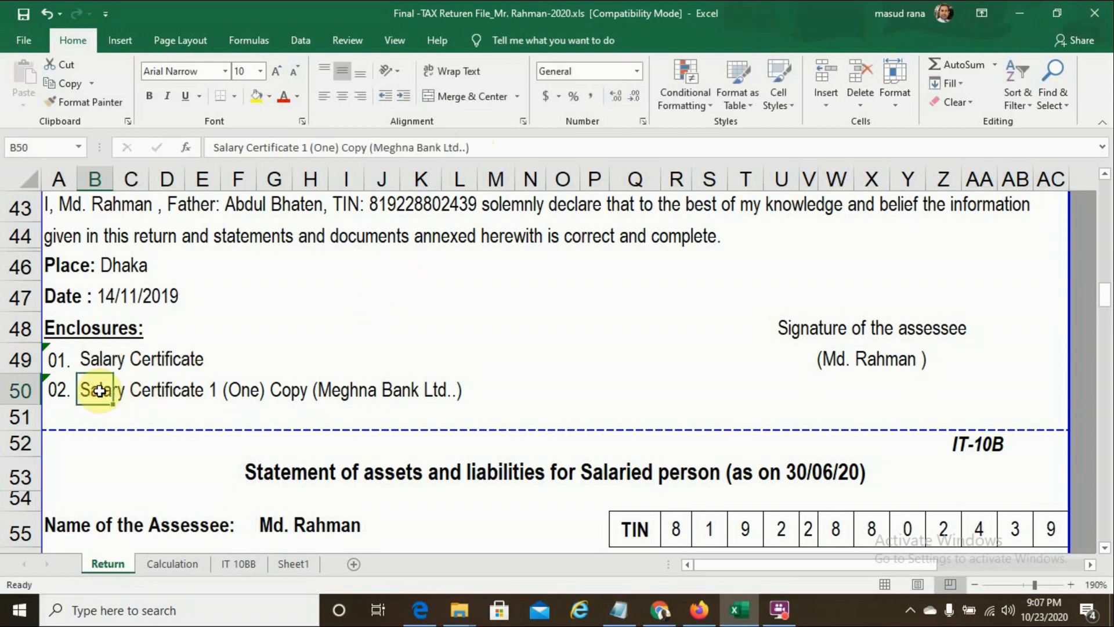
{"action": "type", "text": "I"}
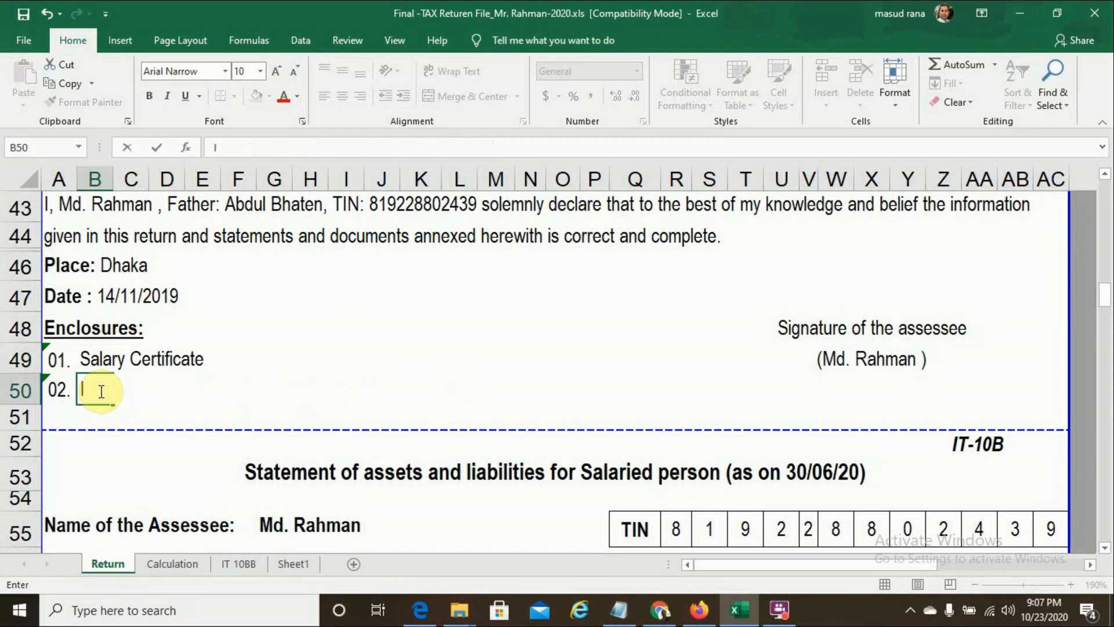
{"action": "type", "text": "nvrstmen"}
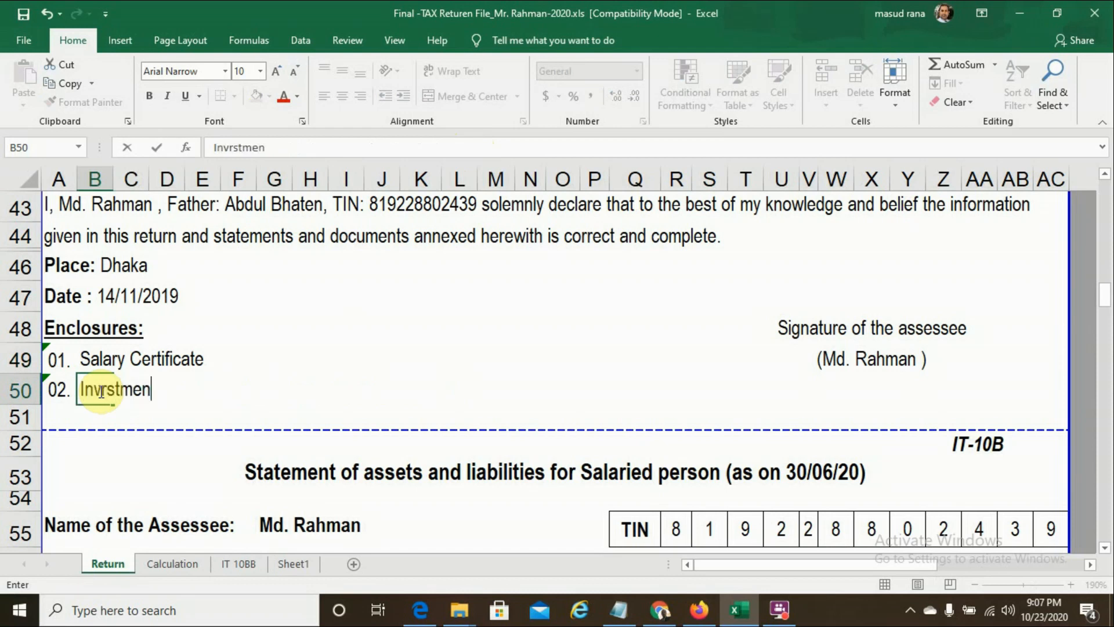
{"action": "type", "text": "t"}
{"action": "left_click", "coordinate": [286, 366]}
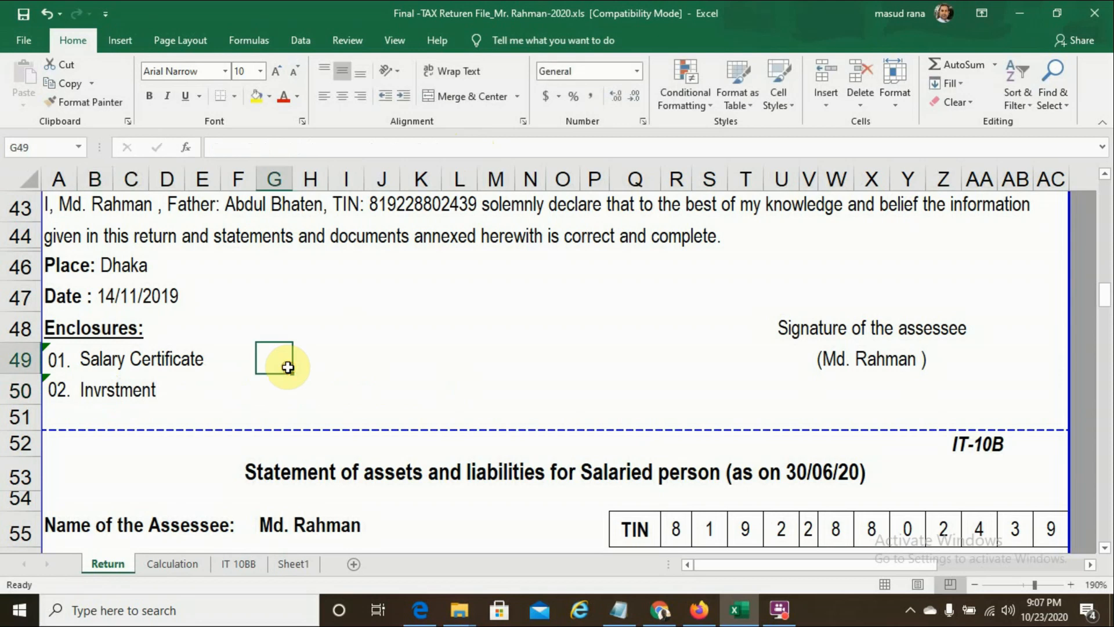
Enter the number 03. for a third enclosure in A51 and copy the formatting of A50 onto it
{"action": "left_click", "coordinate": [91, 392]}
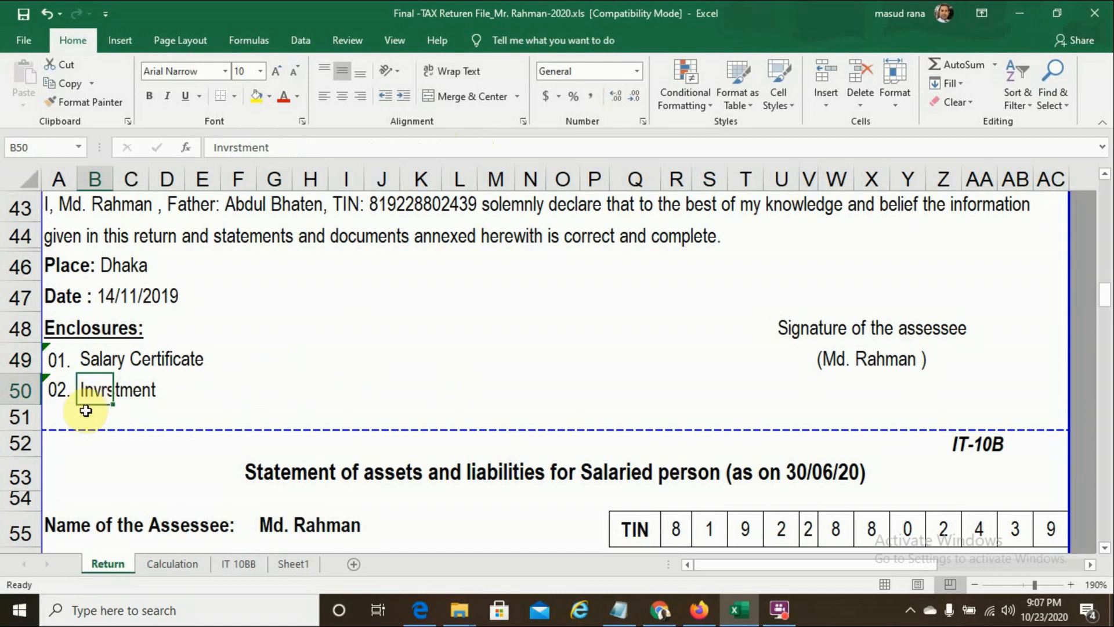
{"action": "left_click", "coordinate": [86, 410]}
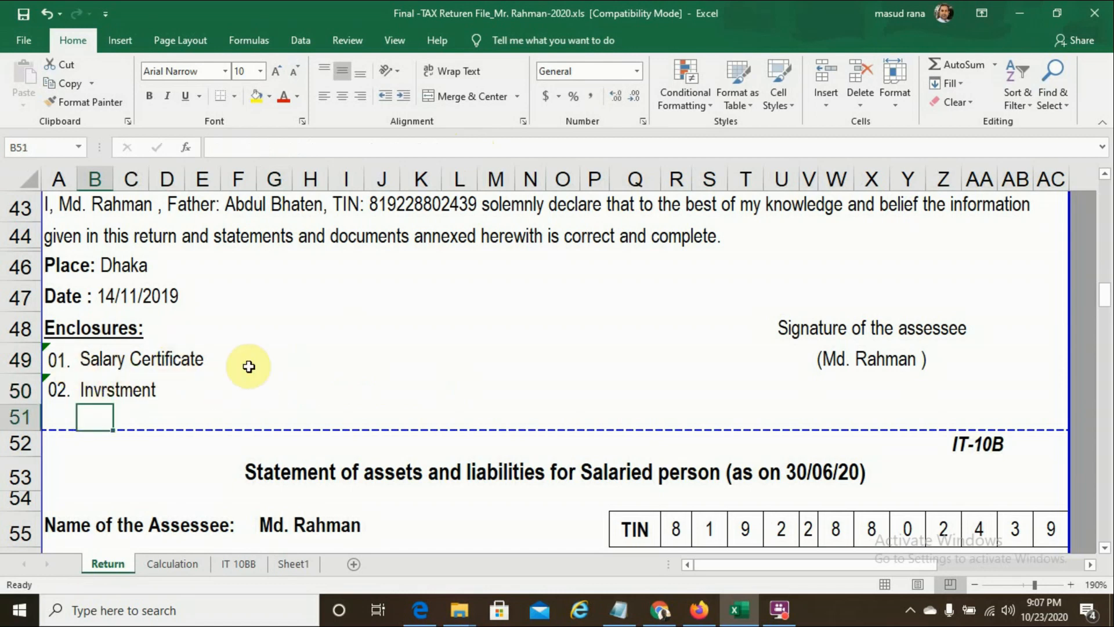
{"action": "left_click", "coordinate": [58, 409]}
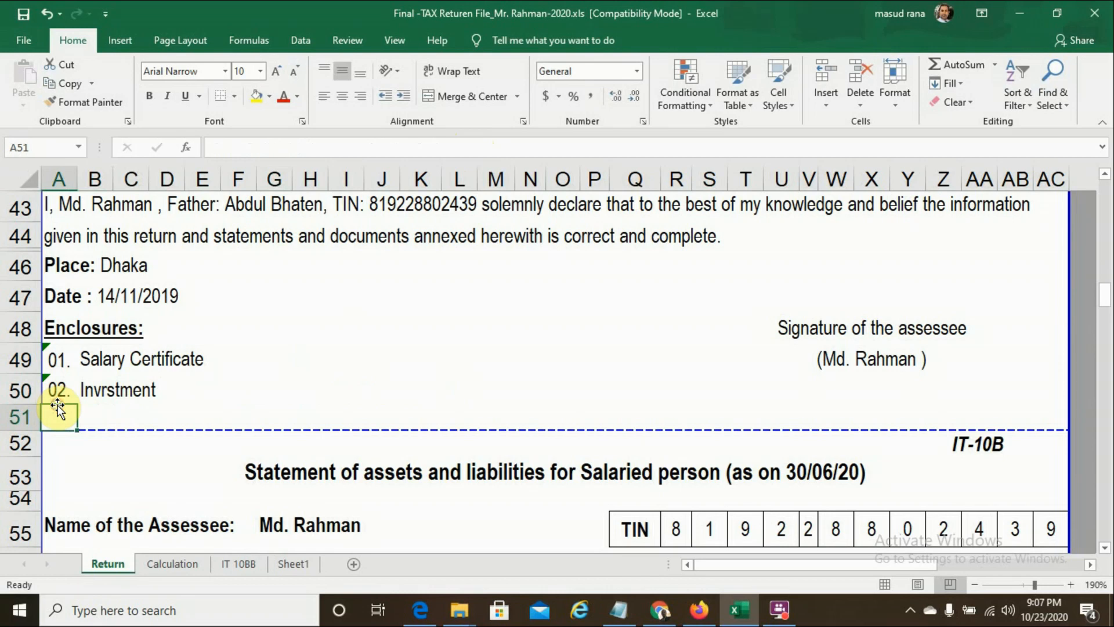
{"action": "type", "text": "03."}
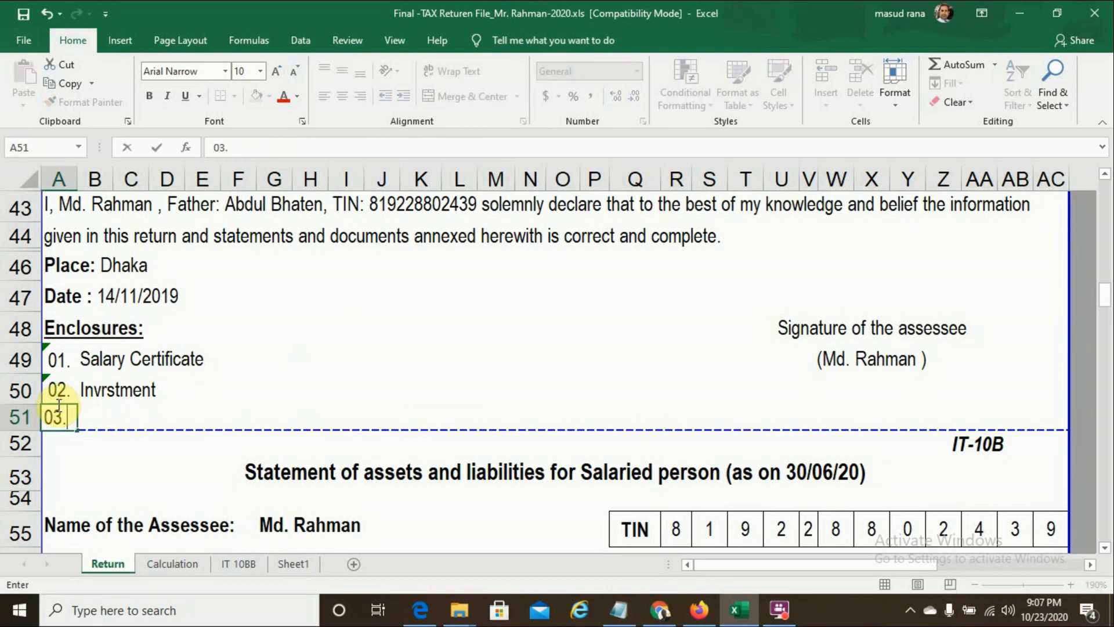
{"action": "key", "text": "Tab"}
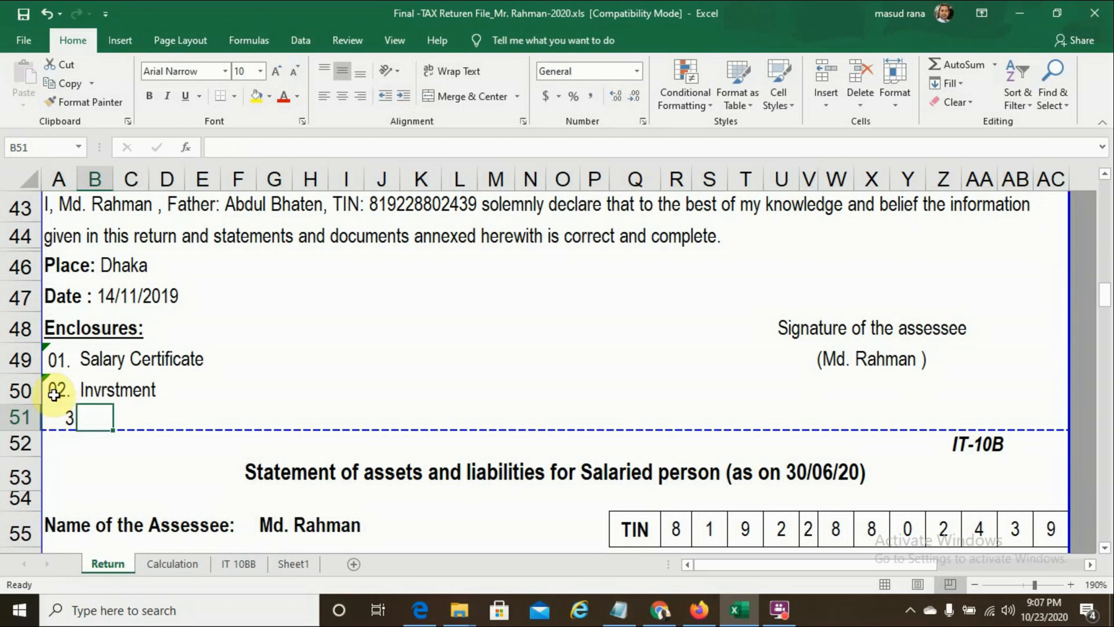
{"action": "left_click", "coordinate": [56, 389]}
{"action": "left_click", "coordinate": [100, 102]}
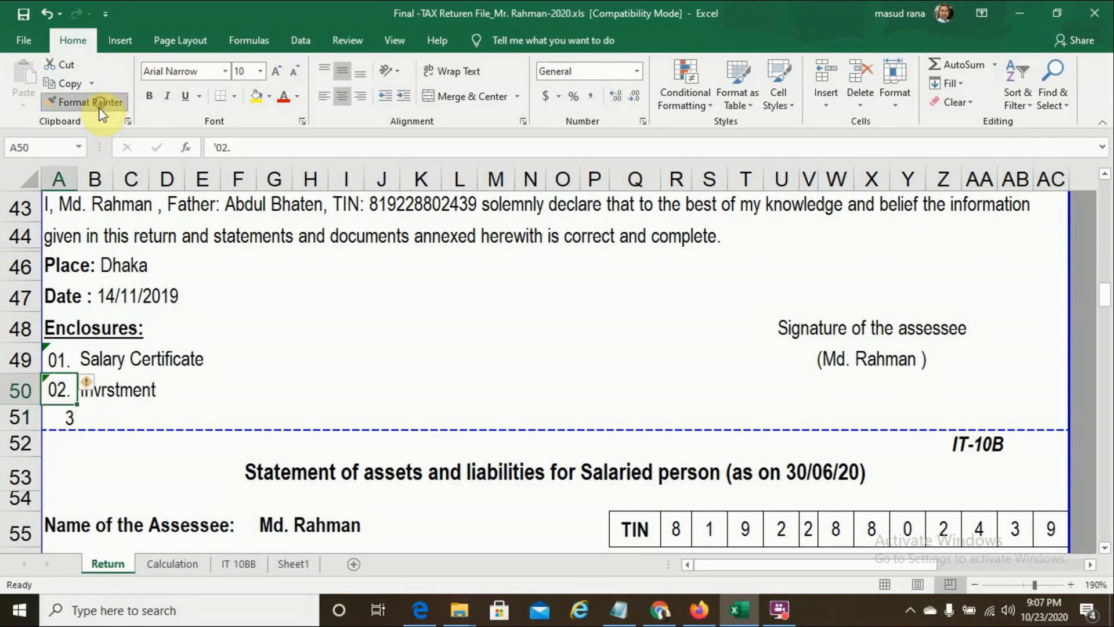
{"action": "left_click", "coordinate": [53, 419]}
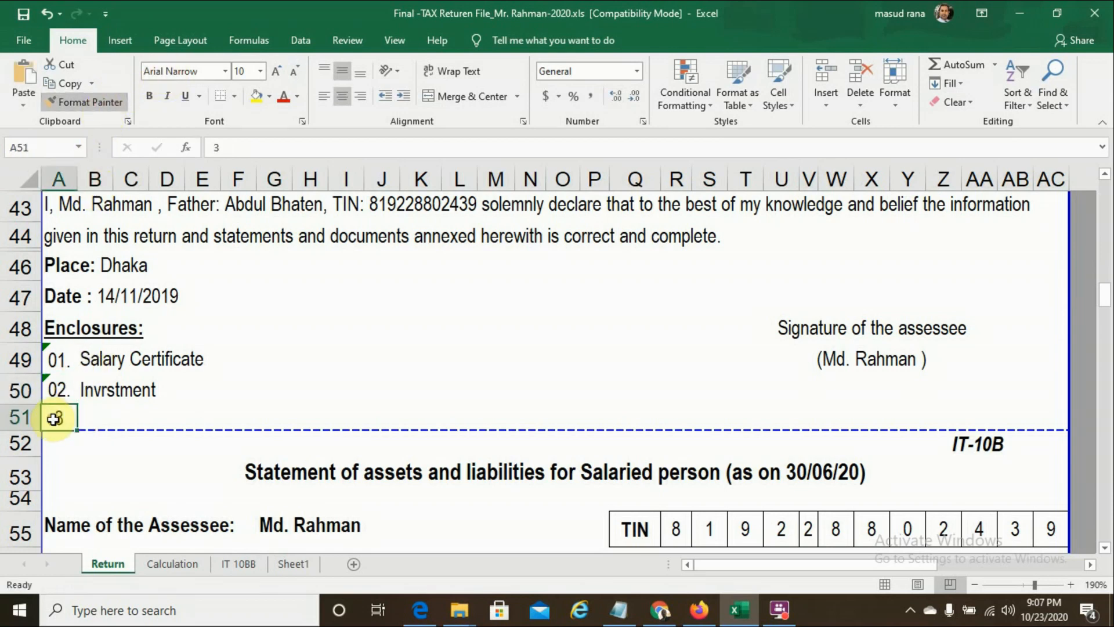
Enter "Donation" as the third enclosure in B51
{"action": "left_click", "coordinate": [94, 415]}
{"action": "type", "text": "Do"}
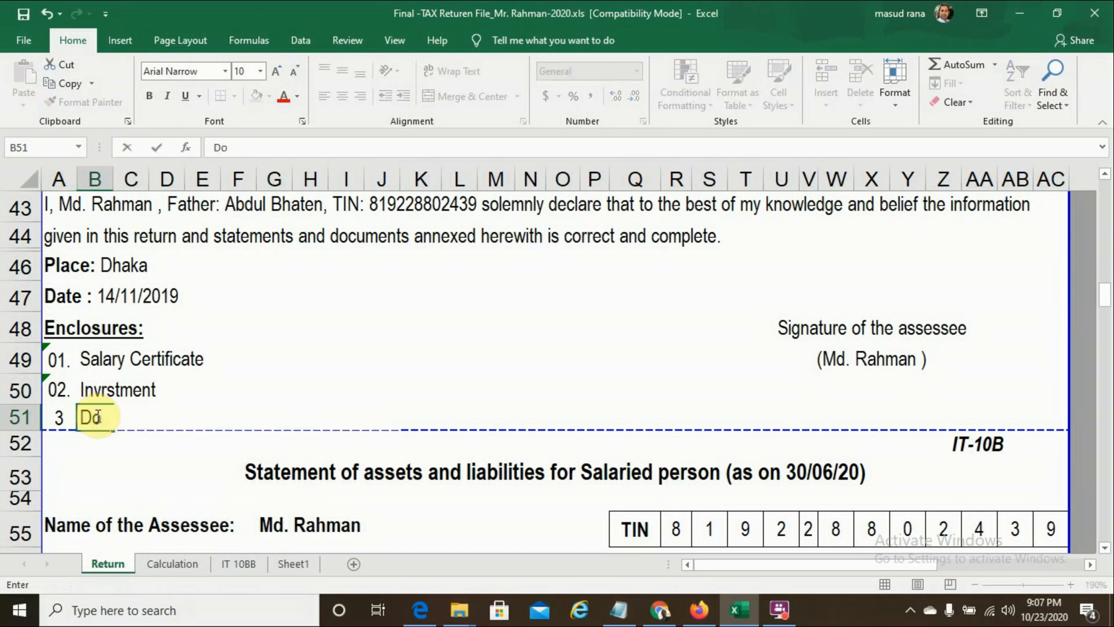
{"action": "type", "text": "nation"}
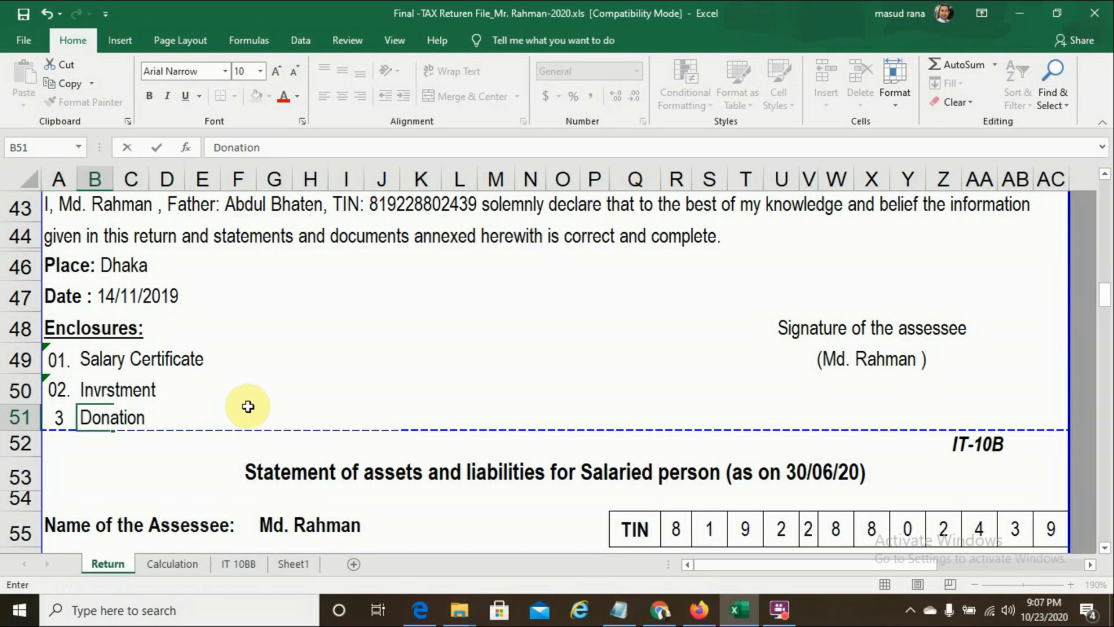
{"action": "left_click", "coordinate": [323, 334]}
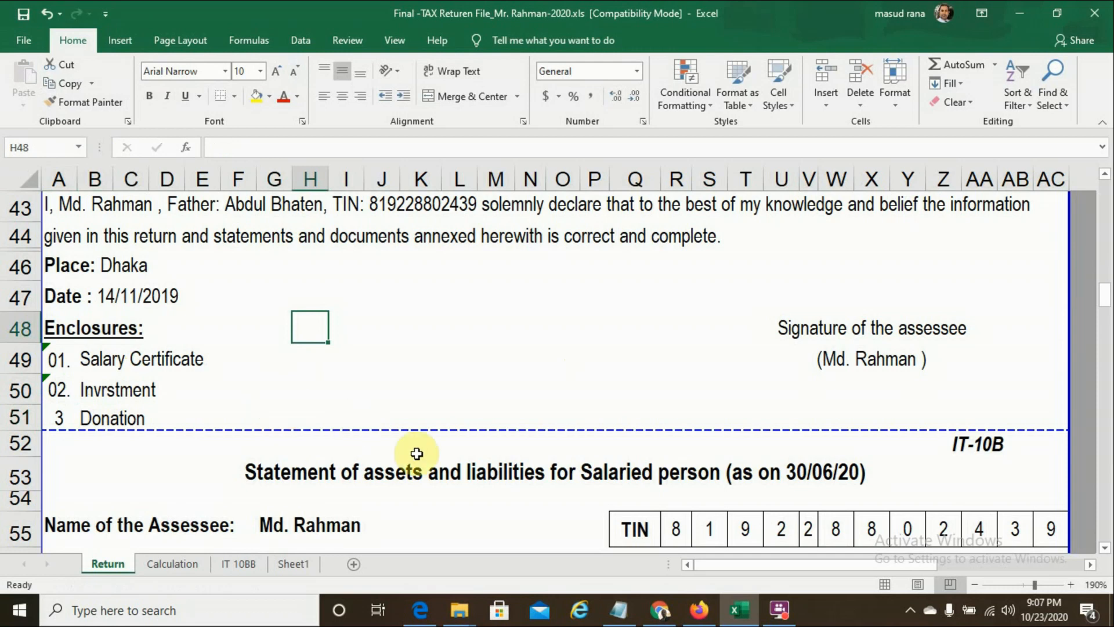
Examine the heading of the IT-10B statement of assets and liabilities, checking the assessee's name and TIN cells
{"action": "left_click", "coordinate": [618, 397]}
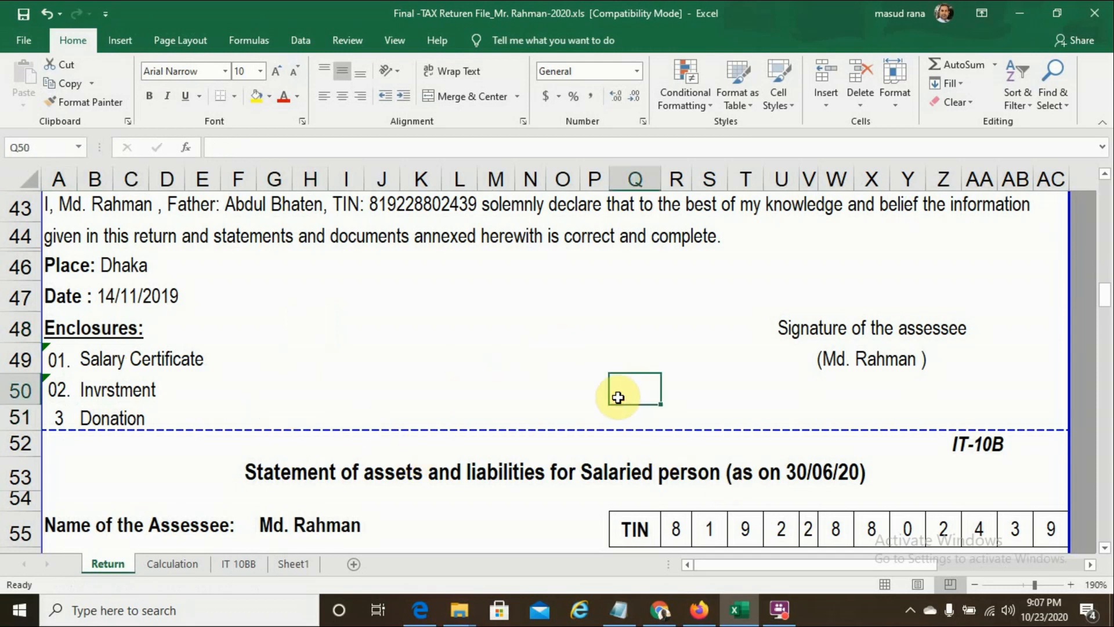
{"action": "left_click", "coordinate": [487, 408]}
{"action": "key", "text": "Down"}
{"action": "key", "text": "Down"}
{"action": "key", "text": "Down"}
{"action": "key", "text": "Down"}
{"action": "key", "text": "Down"}
{"action": "key", "text": "Down"}
{"action": "key", "text": "Down"}
{"action": "key", "text": "Down"}
{"action": "key", "text": "Down"}
{"action": "key", "text": "Down"}
{"action": "key", "text": "Down"}
{"action": "key", "text": "Down"}
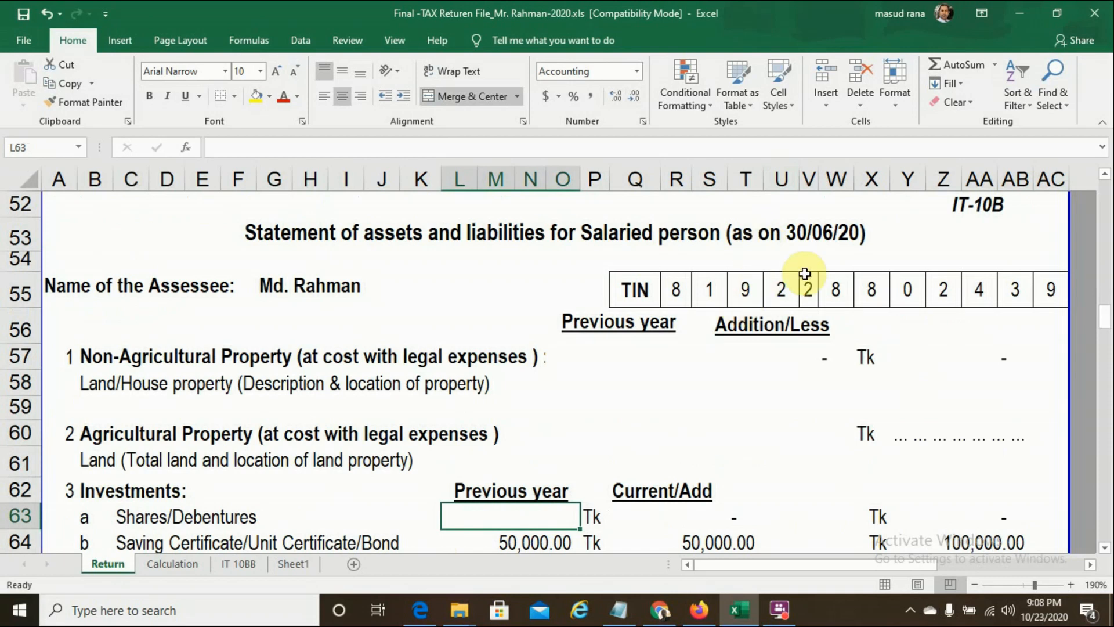
{"action": "left_click", "coordinate": [270, 283]}
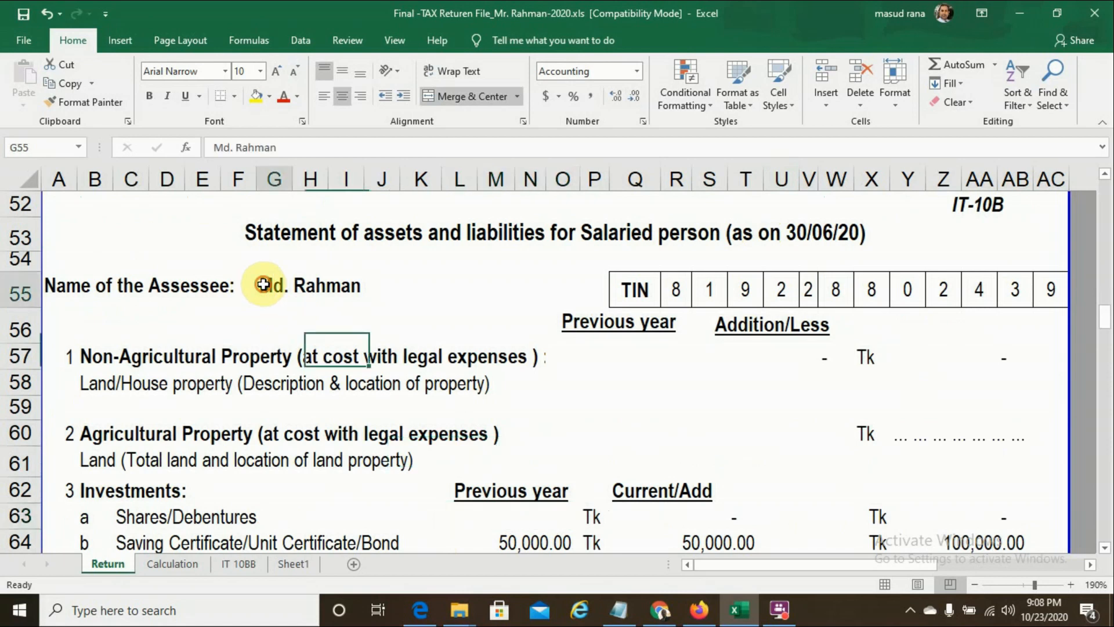
{"action": "left_click", "coordinate": [676, 287]}
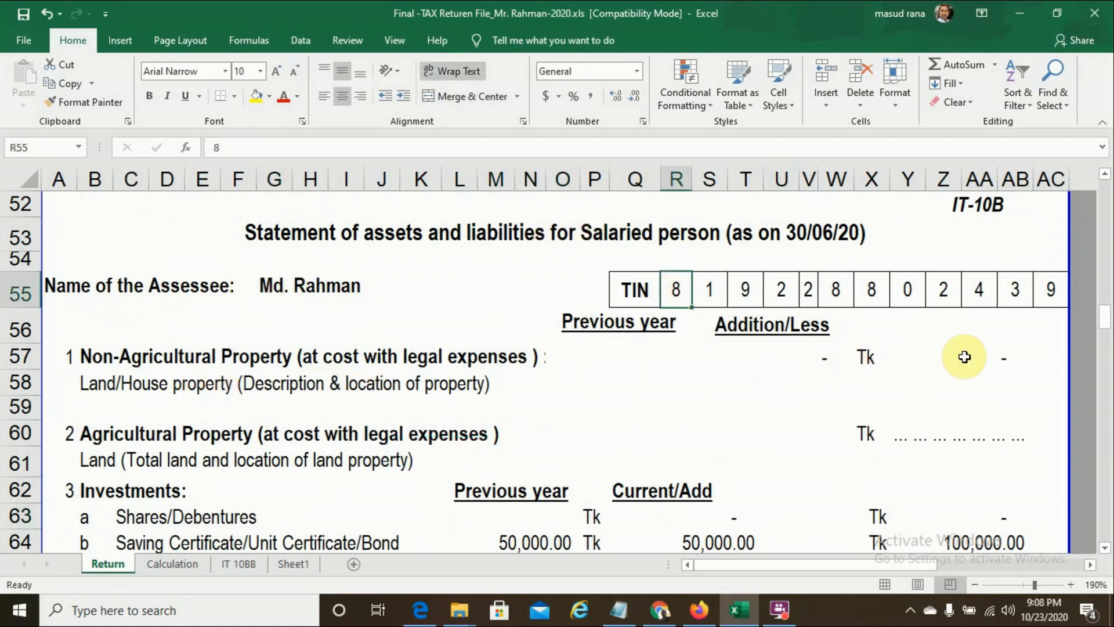
Review the IT-10B property sections and the investment rows down to the current-year Loans given/PF cell Q66
{"action": "left_click", "coordinate": [806, 357]}
{"action": "key", "text": "Down"}
{"action": "key", "text": "Down"}
{"action": "key", "text": "Down"}
{"action": "key", "text": "Down"}
{"action": "key", "text": "Down"}
{"action": "key", "text": "Down"}
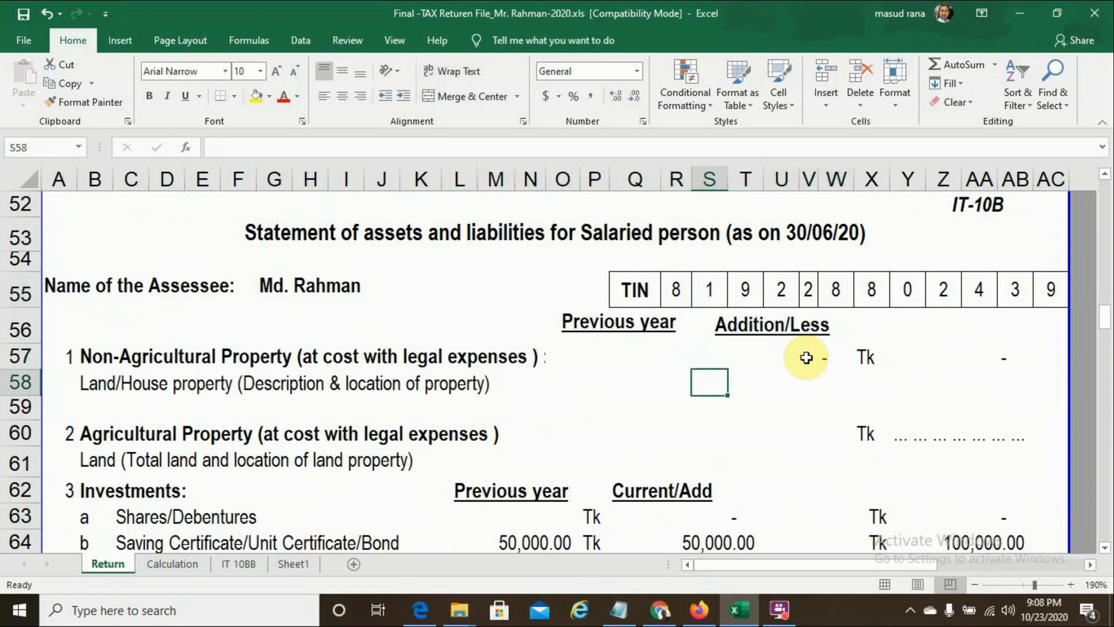
{"action": "key", "text": "Down"}
{"action": "key", "text": "Down"}
{"action": "key", "text": "Down"}
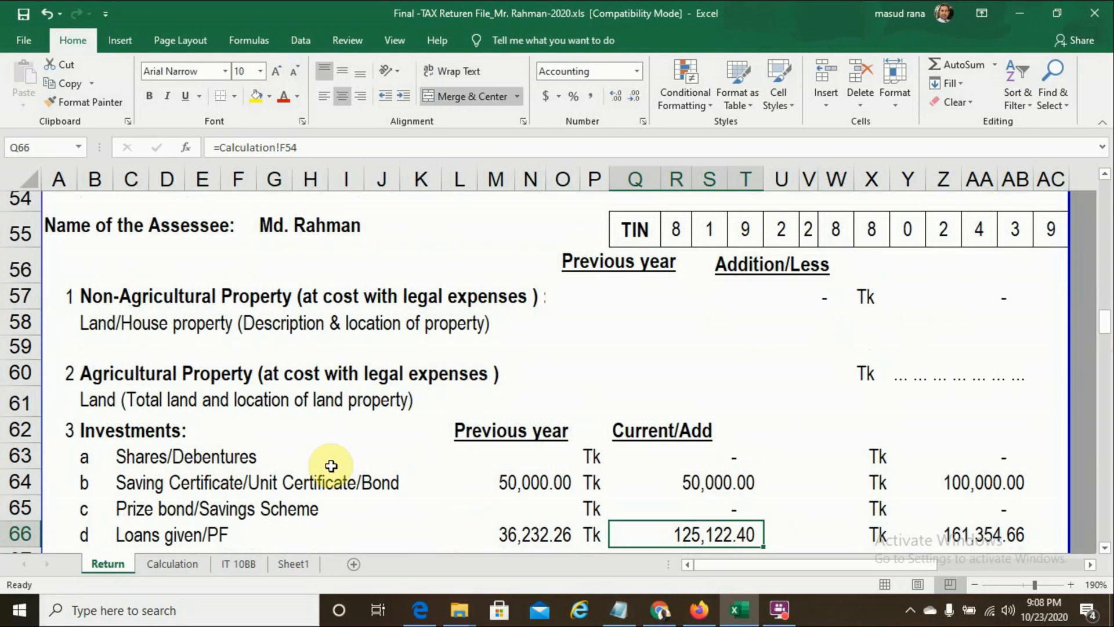
Check the previous-year and current-addition cells of the Investments section, especially Saving Certificate cells L64 and Q64
{"action": "left_click", "coordinate": [531, 479]}
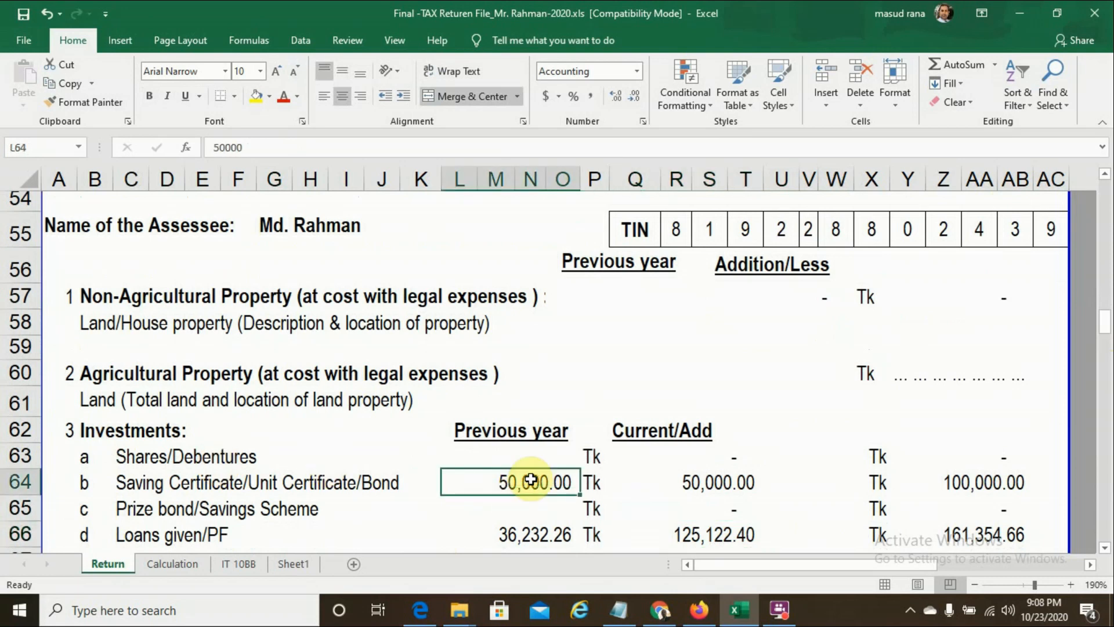
{"action": "key", "text": "Down"}
{"action": "key", "text": "Down"}
{"action": "key", "text": "Up"}
{"action": "key", "text": "Up"}
{"action": "key", "text": "Up"}
{"action": "key", "text": "Down"}
{"action": "key", "text": "Up"}
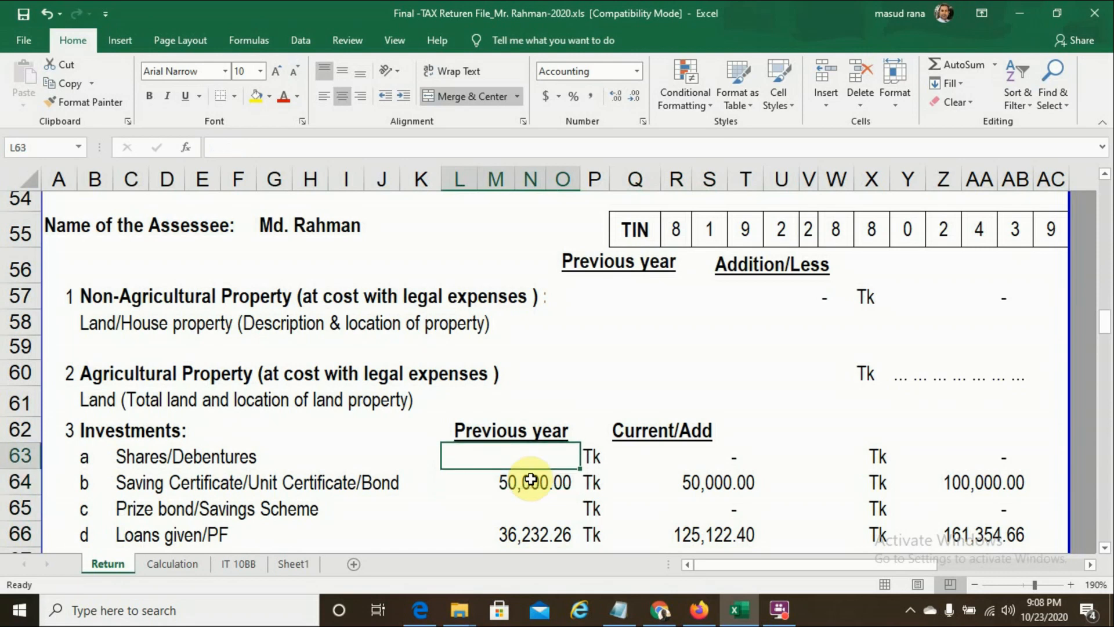
{"action": "key", "text": "Right"}
{"action": "key", "text": "Right"}
{"action": "key", "text": "Right"}
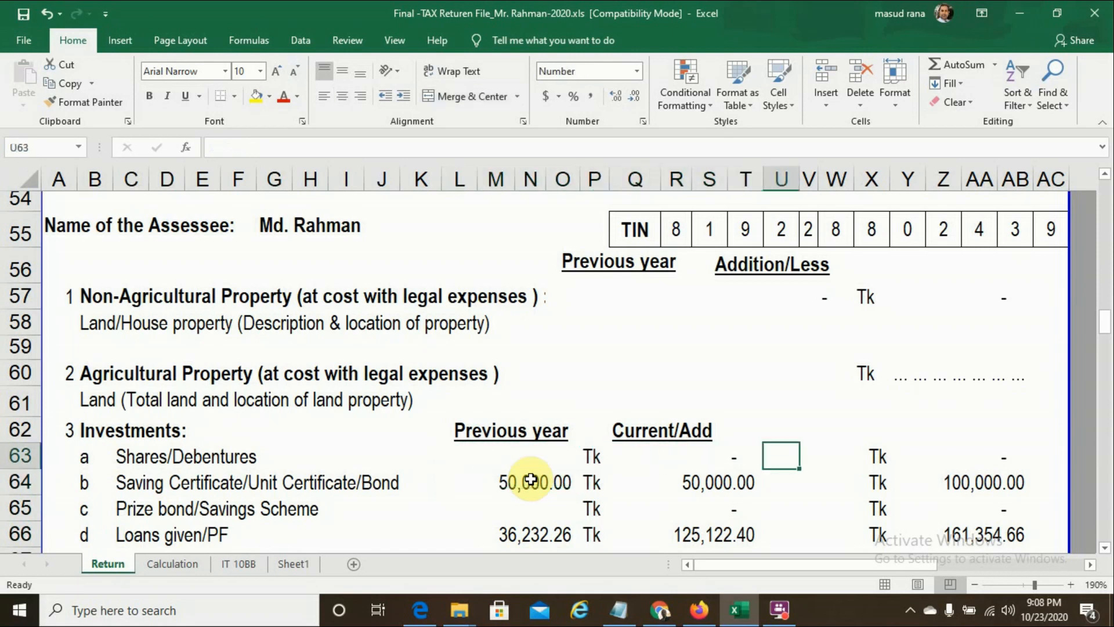
{"action": "key", "text": "shift+F10"}
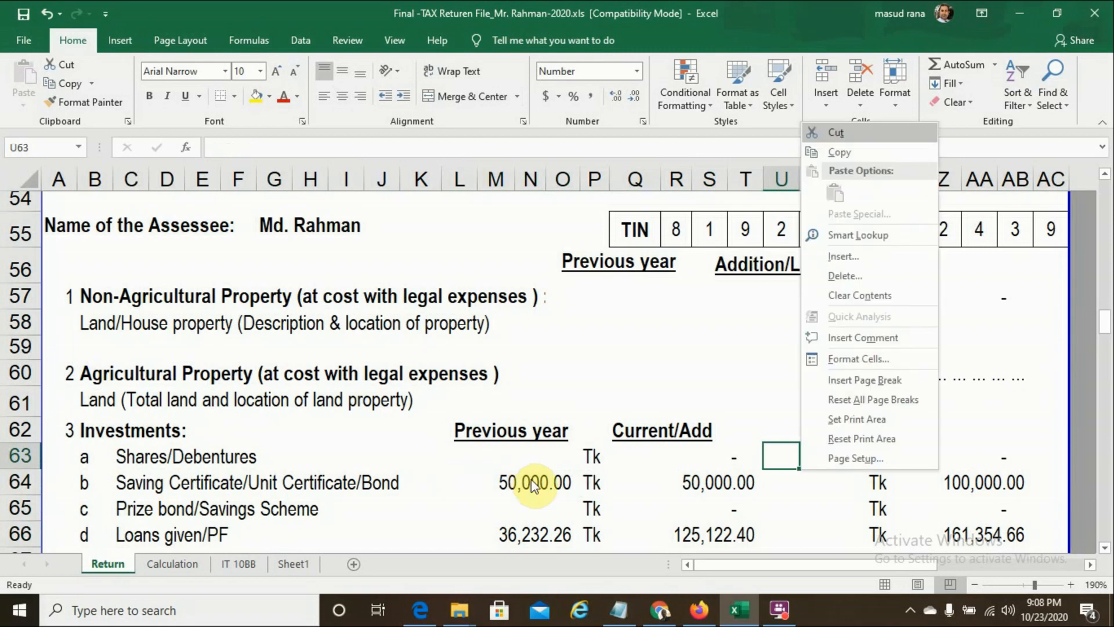
{"action": "key", "text": "Escape"}
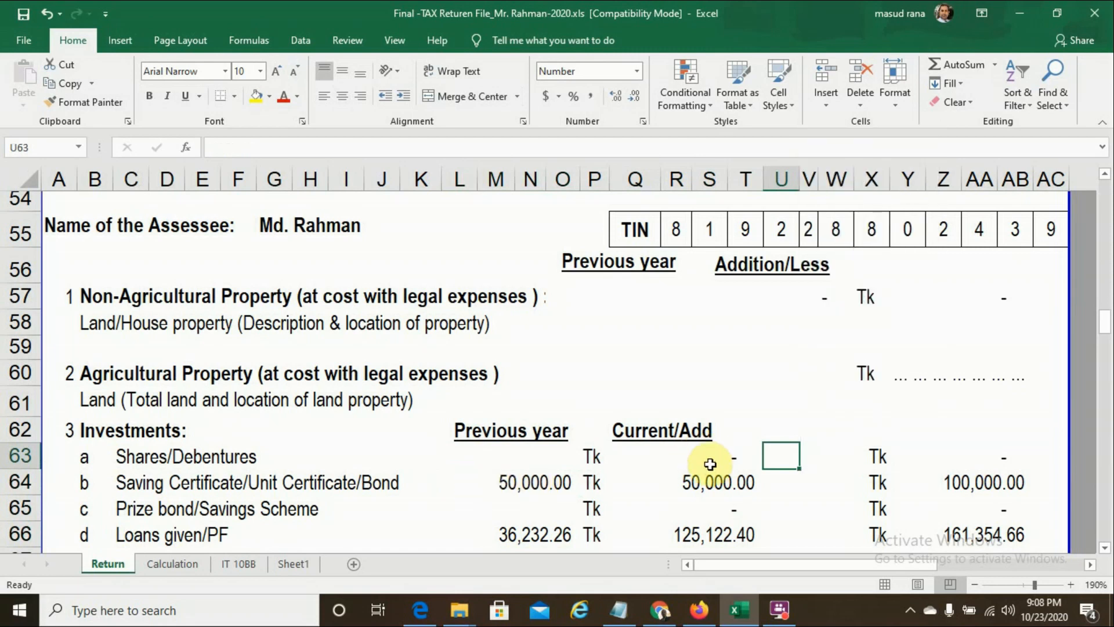
{"action": "left_click", "coordinate": [538, 489]}
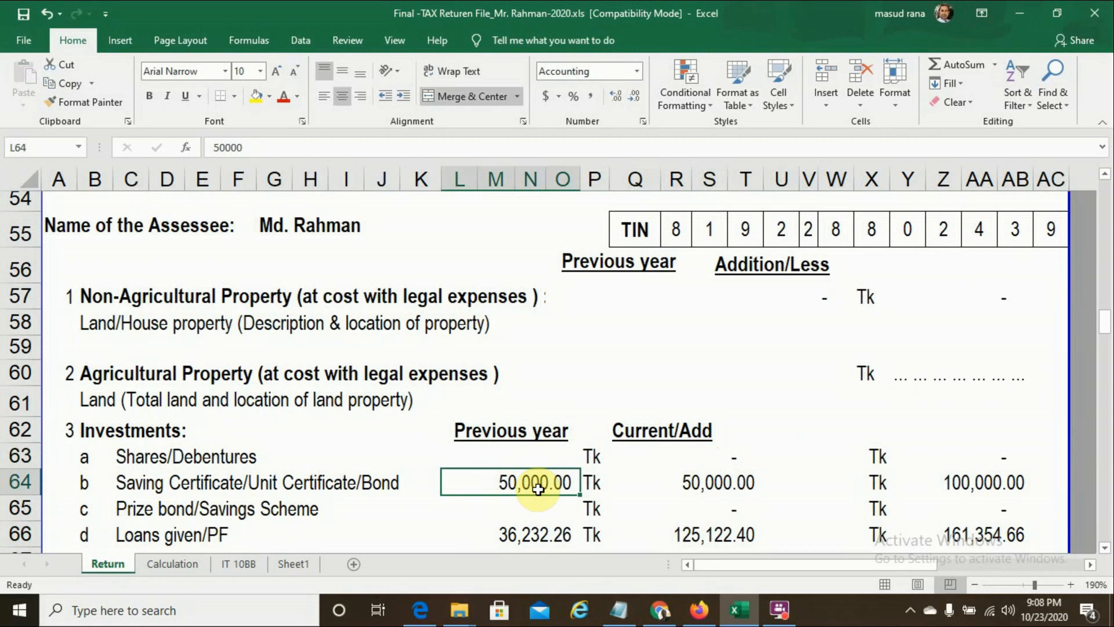
{"action": "left_click", "coordinate": [690, 480]}
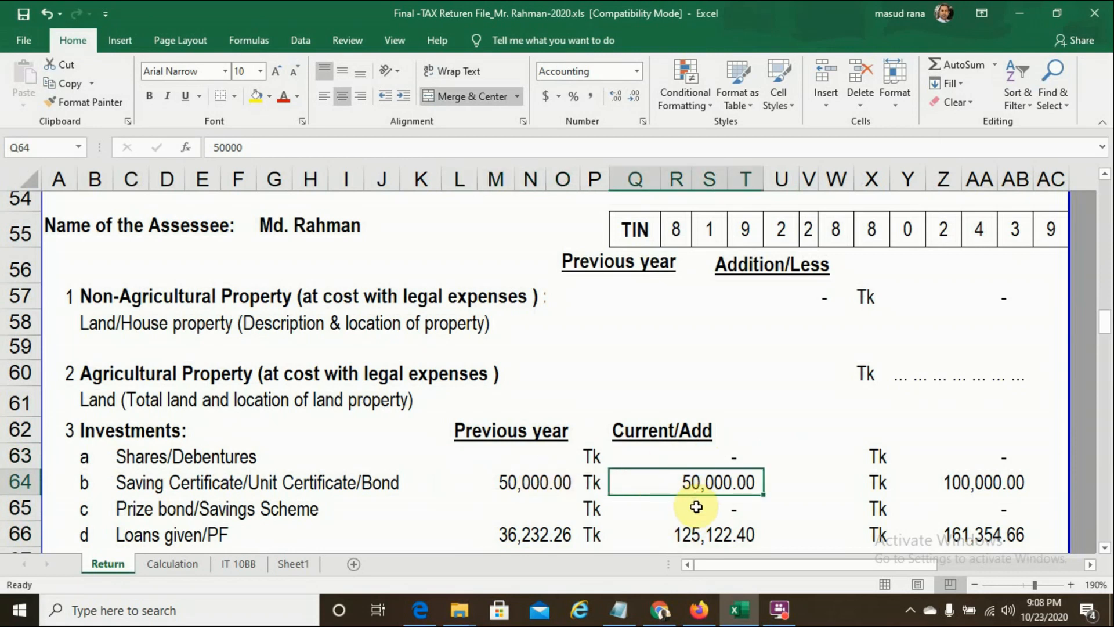
Review the IT-10B statement from the remaining investments through vehicles, jewellery, furniture and electronic equipment to cash assets
{"action": "key", "text": "Down"}
{"action": "key", "text": "Down"}
{"action": "key", "text": "Down"}
{"action": "key", "text": "Down"}
{"action": "key", "text": "Down"}
{"action": "key", "text": "Down"}
{"action": "key", "text": "Down"}
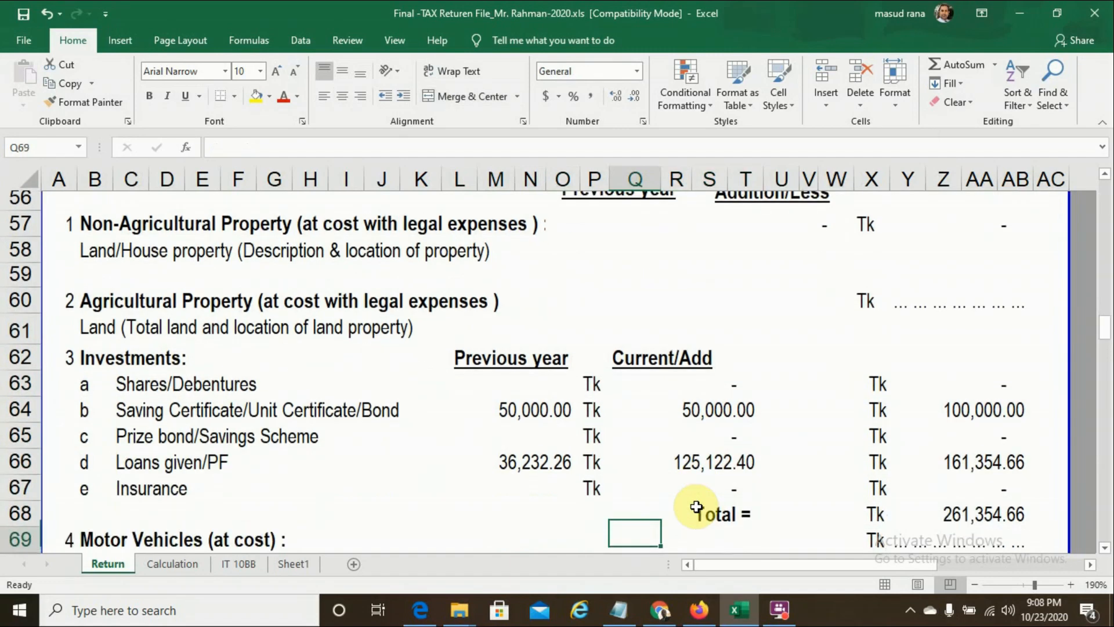
{"action": "key", "text": "Down"}
{"action": "key", "text": "Down"}
{"action": "key", "text": "Down"}
{"action": "key", "text": "Down"}
{"action": "key", "text": "Down"}
{"action": "key", "text": "Down"}
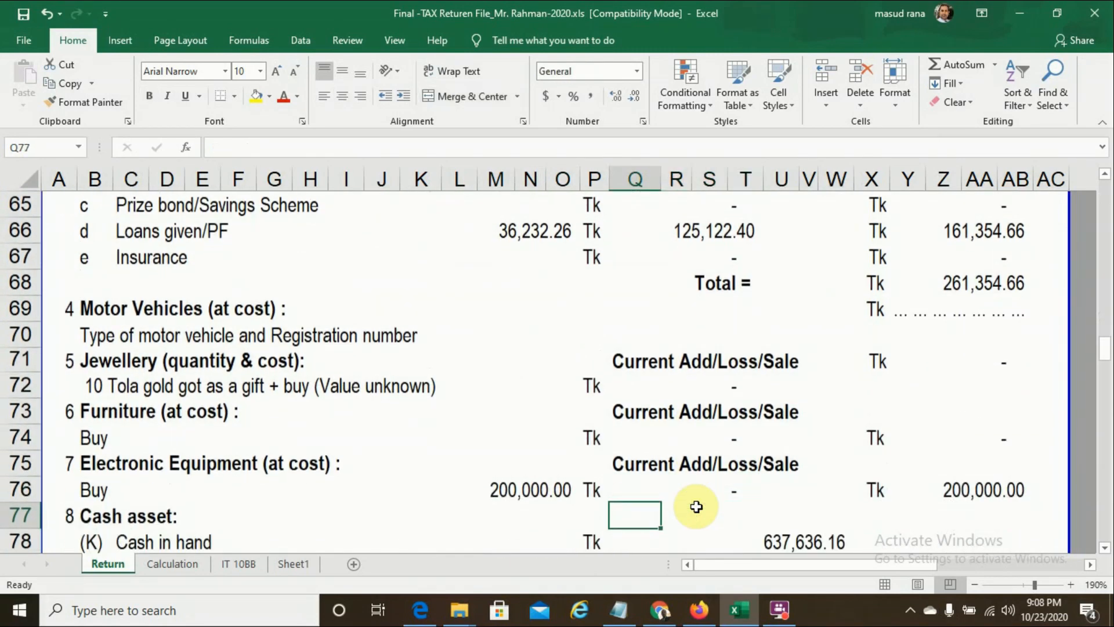
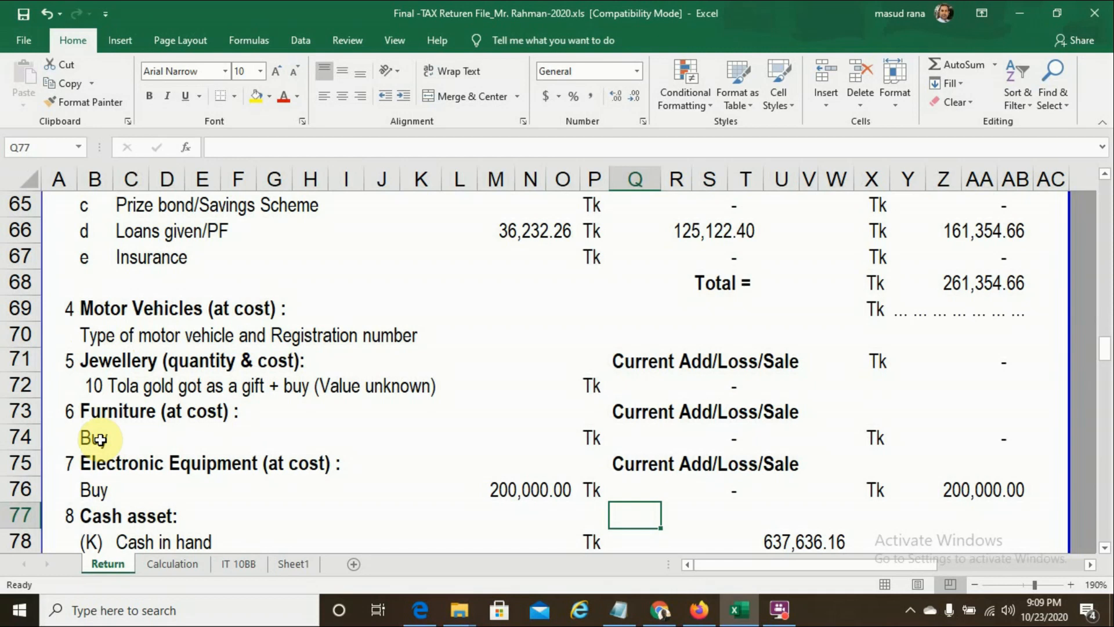
Check the current-year addition cells of Furniture and Electronic Equipment, Q74 and Q76, against the previous-year amounts
{"action": "left_click", "coordinate": [719, 436]}
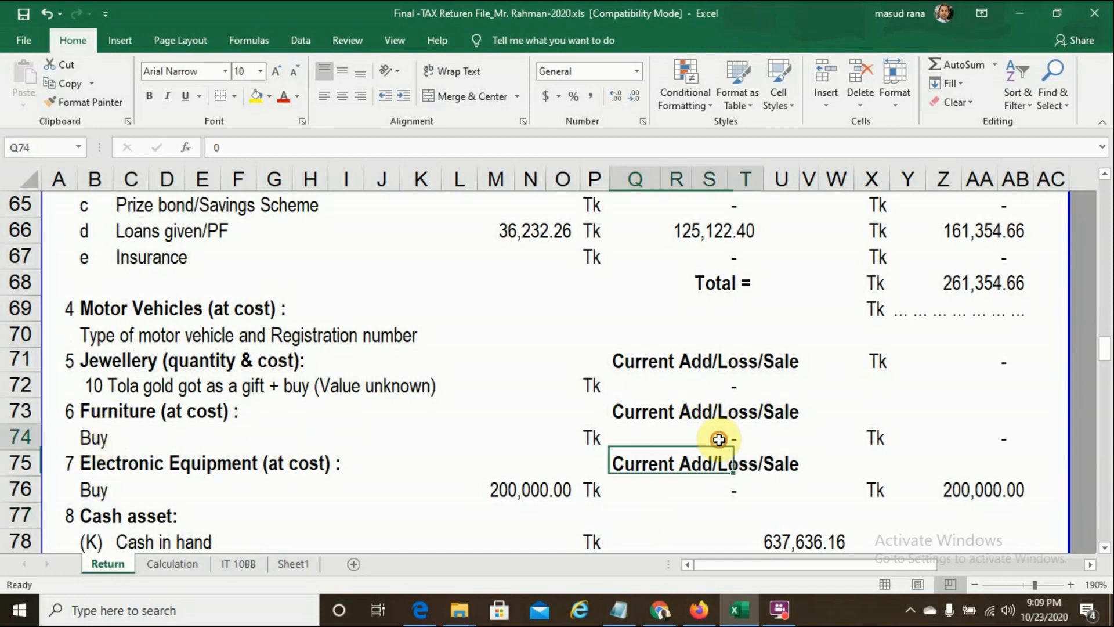
{"action": "left_click", "coordinate": [556, 443]}
{"action": "key", "text": "Right"}
{"action": "key", "text": "Right"}
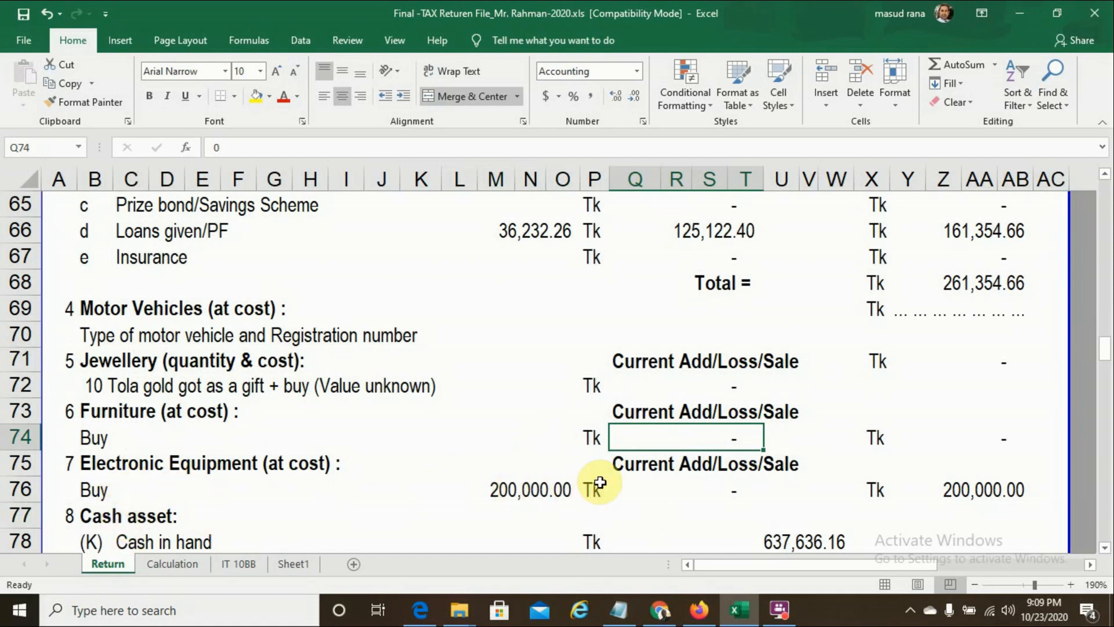
{"action": "left_click", "coordinate": [707, 484]}
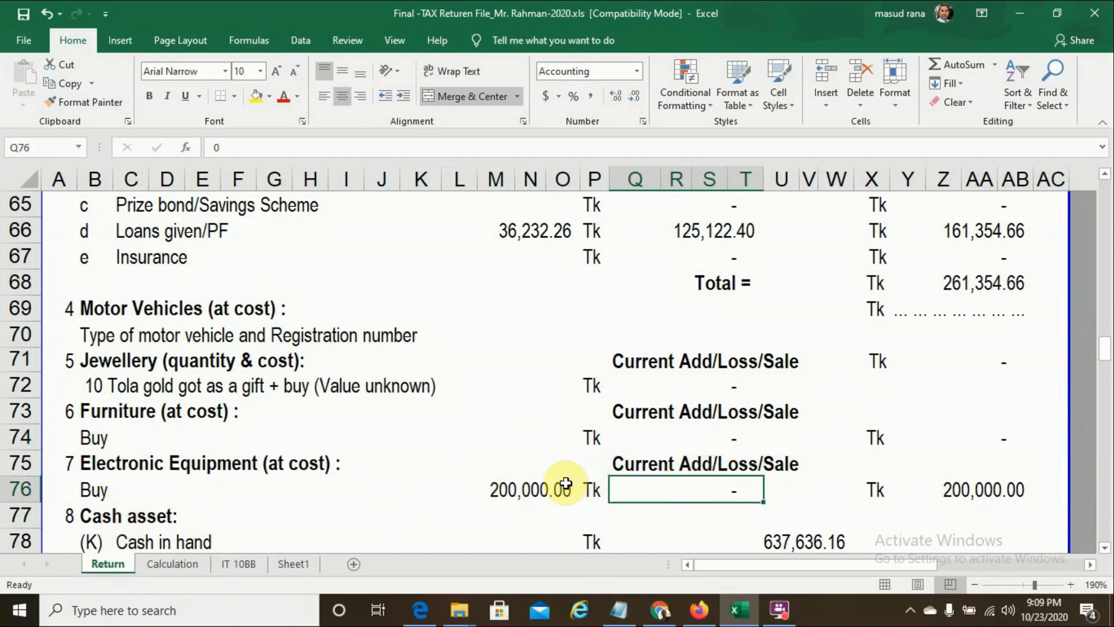
{"action": "left_click", "coordinate": [537, 489]}
{"action": "left_click", "coordinate": [709, 482]}
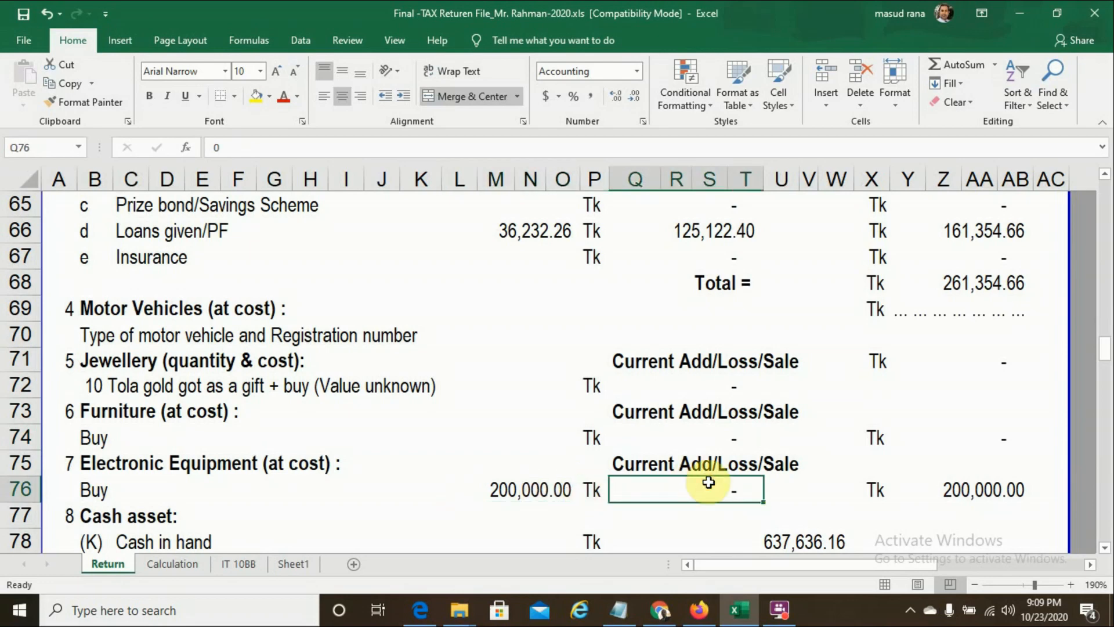
Examine the Cash asset section, checking the Cash in hand formula in Q78 and the Cash at bank cell Q79
{"action": "key", "text": "Down"}
{"action": "key", "text": "Down"}
{"action": "key", "text": "Down"}
{"action": "key", "text": "Down"}
{"action": "key", "text": "Down"}
{"action": "key", "text": "Down"}
{"action": "key", "text": "Down"}
{"action": "key", "text": "Down"}
{"action": "key", "text": "Down"}
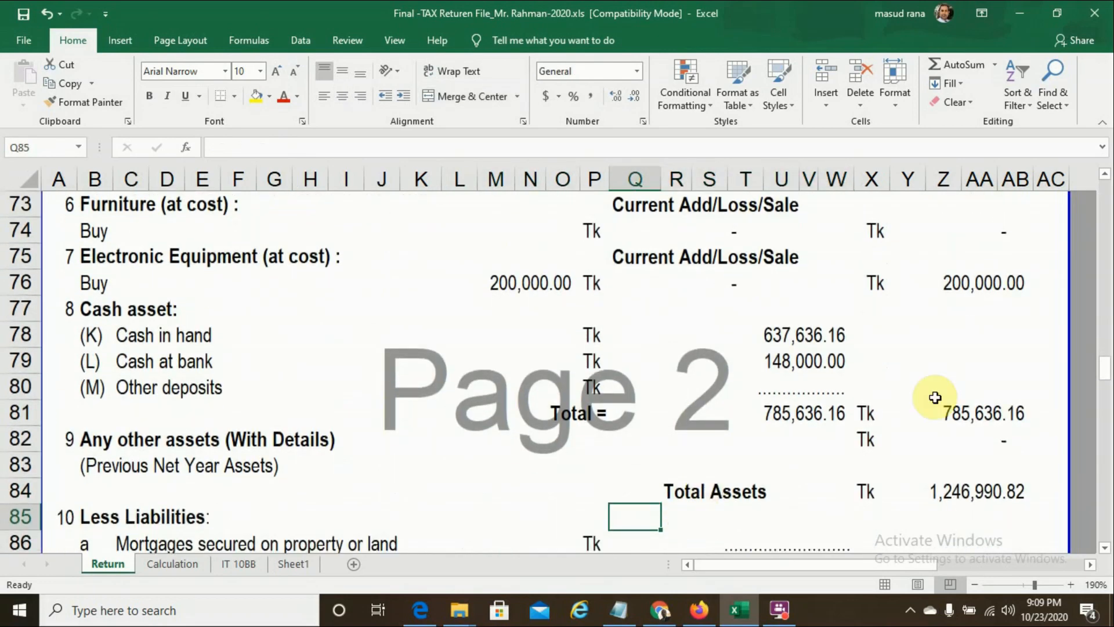
{"action": "left_click", "coordinate": [774, 335]}
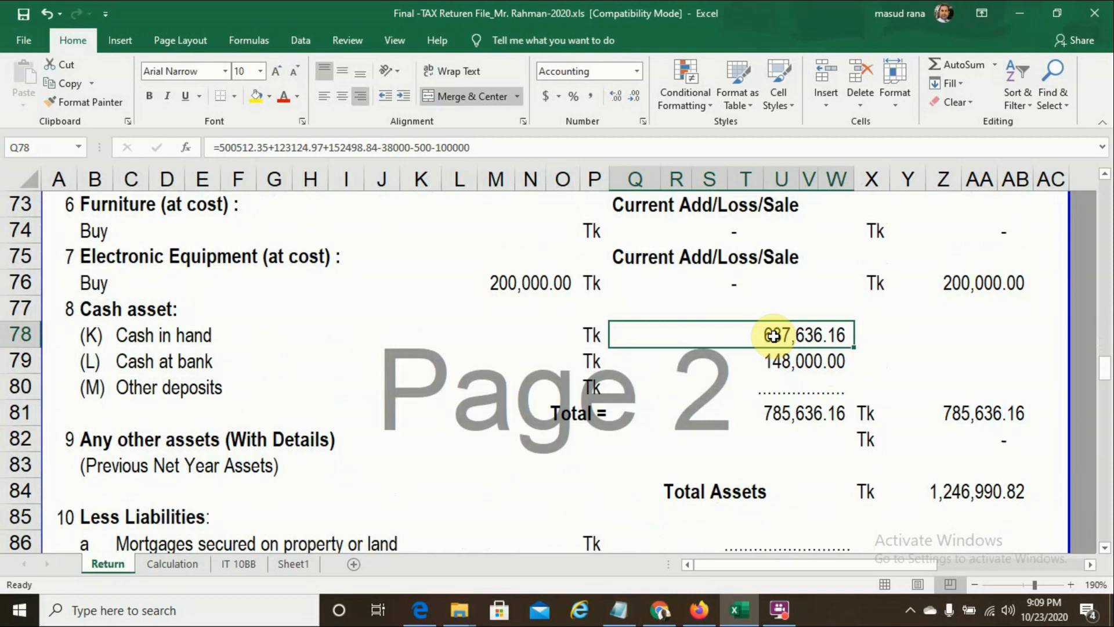
{"action": "key", "text": "Down"}
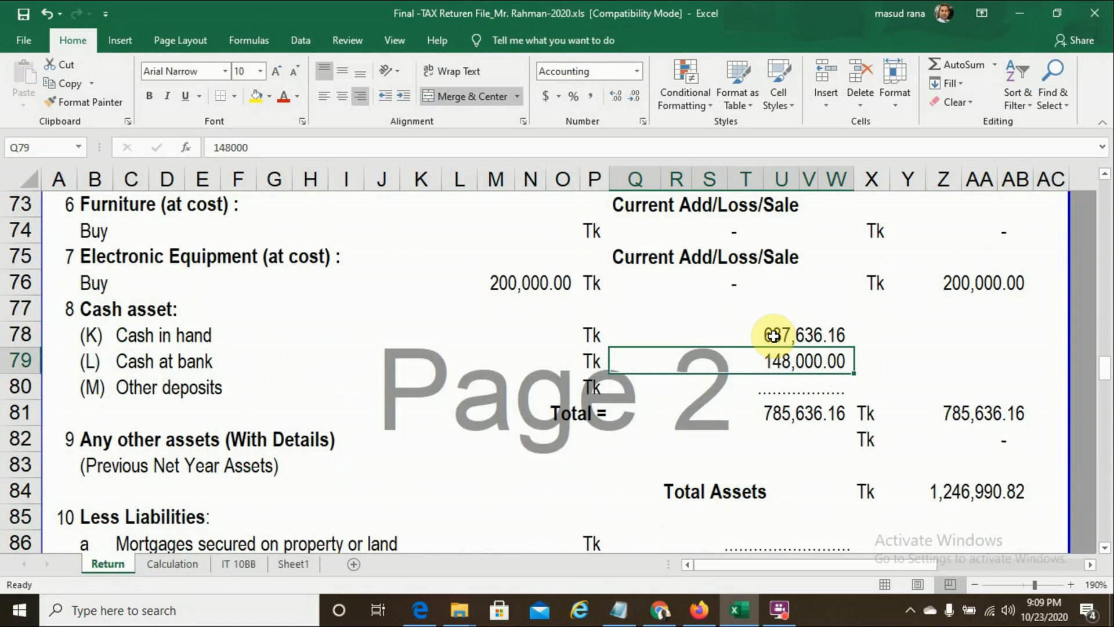
Review the cash asset total and other assets, and check the Total Assets formula in Y84
{"action": "key", "text": "Down"}
{"action": "key", "text": "Down"}
{"action": "key", "text": "Down"}
{"action": "key", "text": "Down"}
{"action": "key", "text": "Down"}
{"action": "key", "text": "Down"}
{"action": "key", "text": "Down"}
{"action": "key", "text": "Down"}
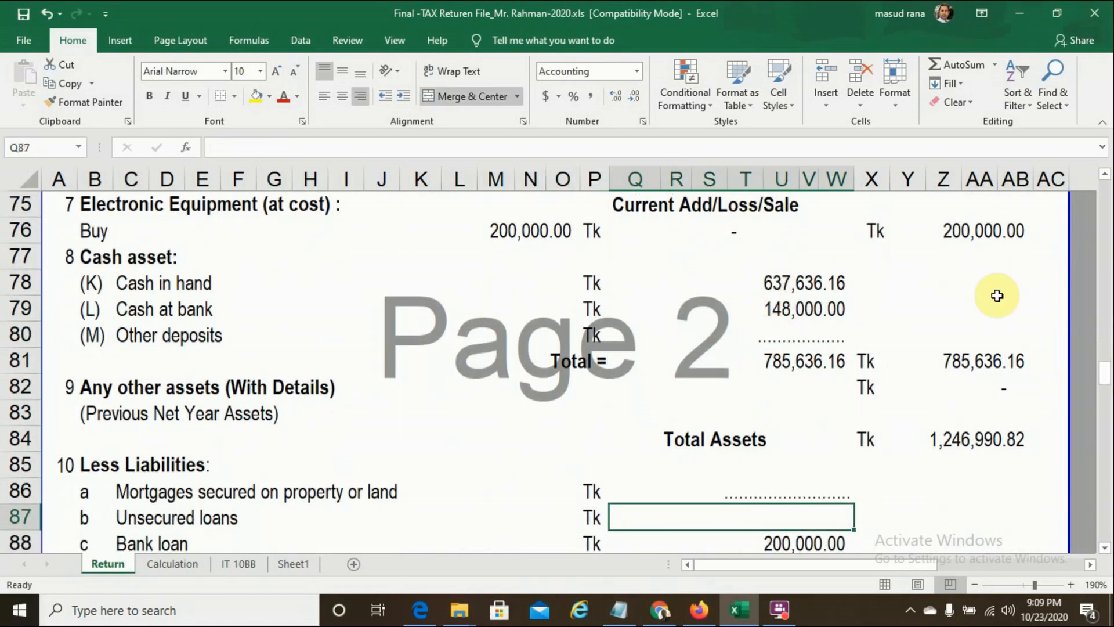
{"action": "left_click", "coordinate": [976, 438]}
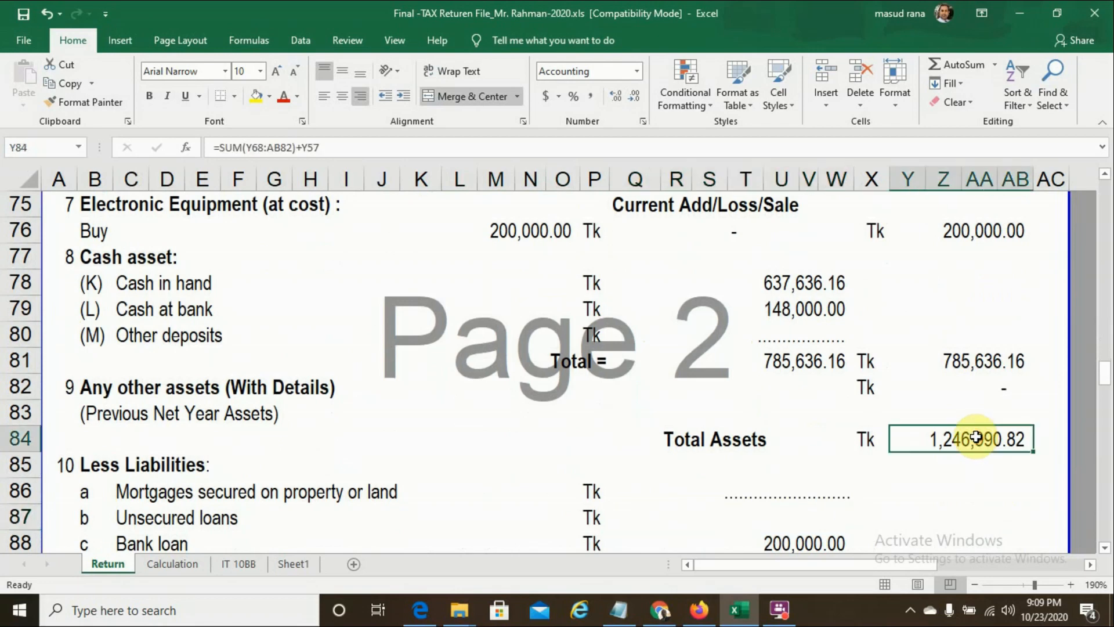
Review the Less Liabilities section, checking the mortgage, unsecured loan and credit card loan cells
{"action": "key", "text": "Down"}
{"action": "key", "text": "Down"}
{"action": "key", "text": "Down"}
{"action": "key", "text": "Down"}
{"action": "key", "text": "Down"}
{"action": "key", "text": "Down"}
{"action": "key", "text": "Down"}
{"action": "key", "text": "Down"}
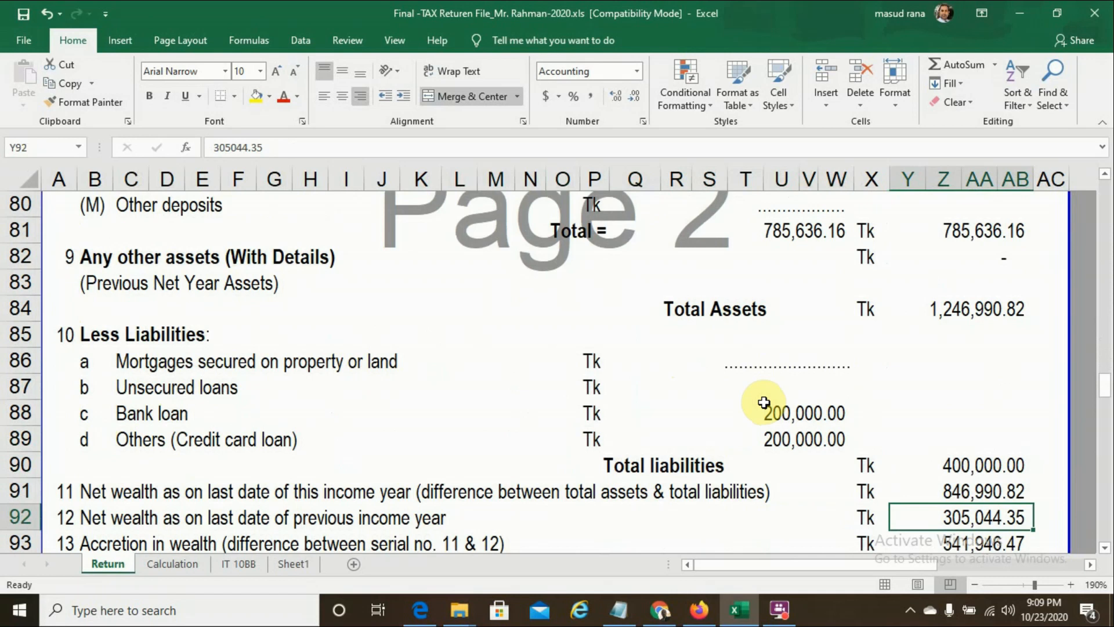
{"action": "left_click", "coordinate": [792, 390]}
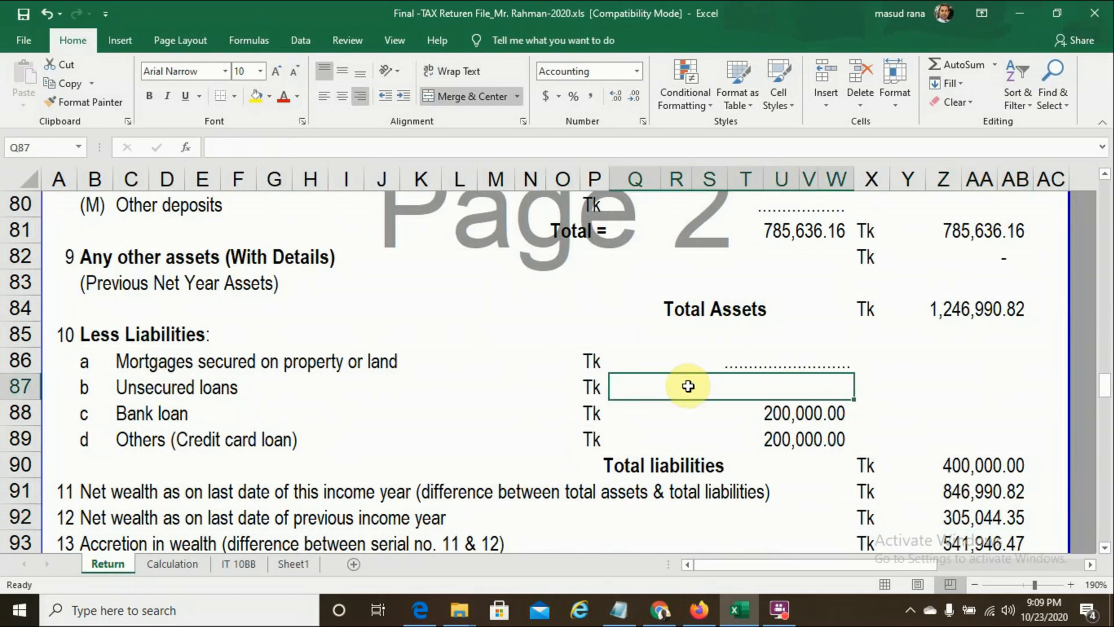
{"action": "left_click", "coordinate": [768, 362]}
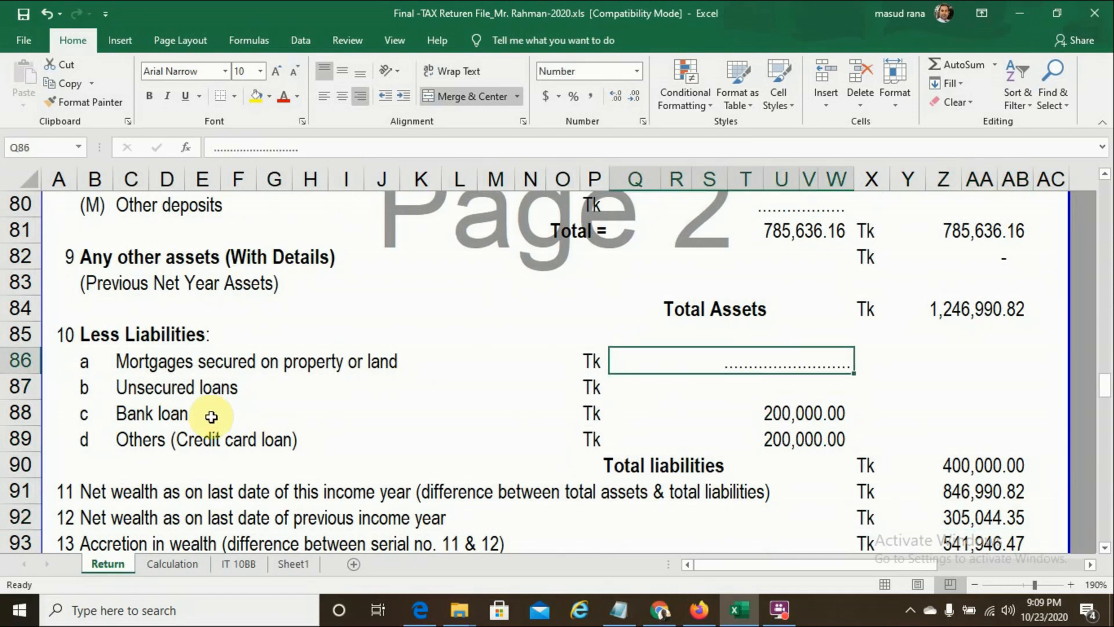
{"action": "left_click", "coordinate": [777, 442]}
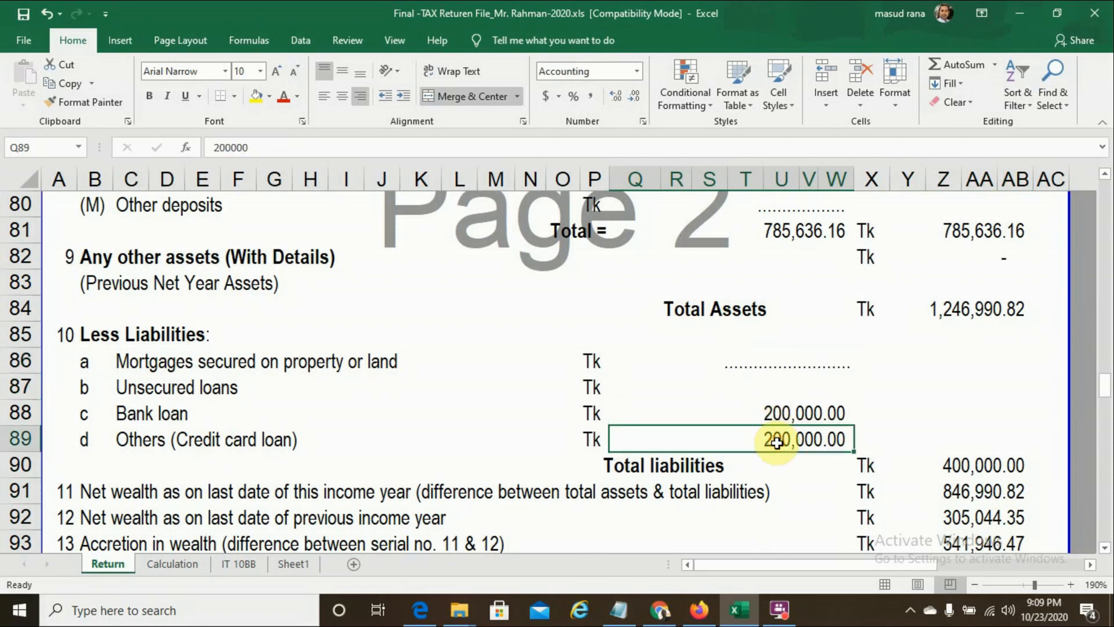
{"action": "key", "text": "Down"}
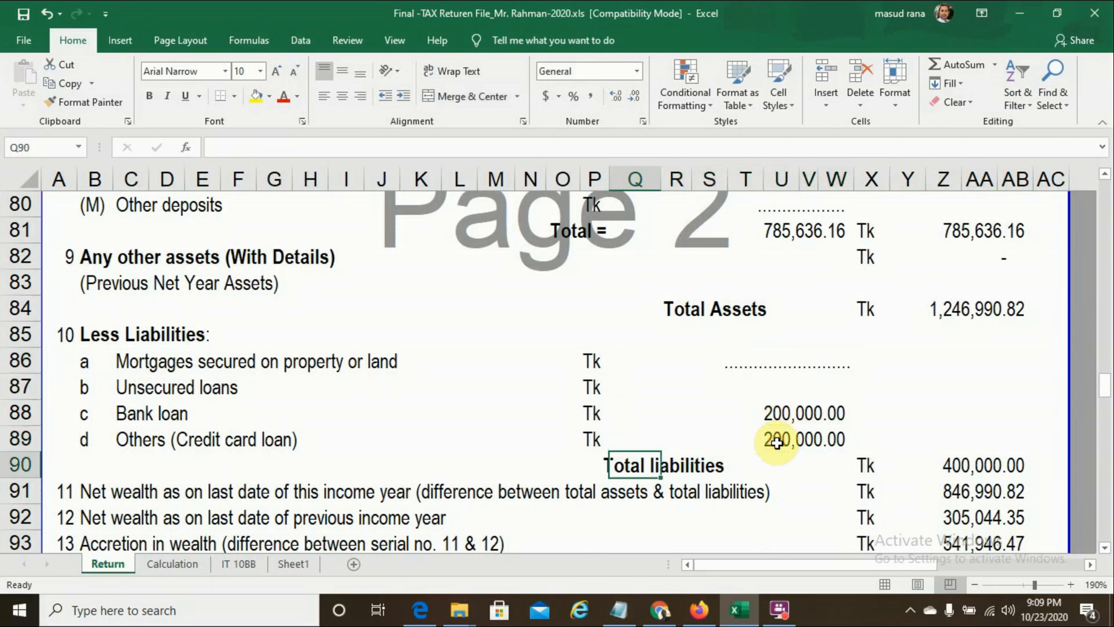
Examine the total liabilities, the net wealth of this and the previous income year, and the accretion in wealth in Y93
{"action": "key", "text": "Right"}
{"action": "key", "text": "Right"}
{"action": "key", "text": "Right"}
{"action": "key", "text": "Right"}
{"action": "key", "text": "Right"}
{"action": "key", "text": "Right"}
{"action": "key", "text": "Right"}
{"action": "key", "text": "Right"}
{"action": "key", "text": "Right"}
{"action": "key", "text": "Left"}
{"action": "key", "text": "Down"}
{"action": "key", "text": "Down"}
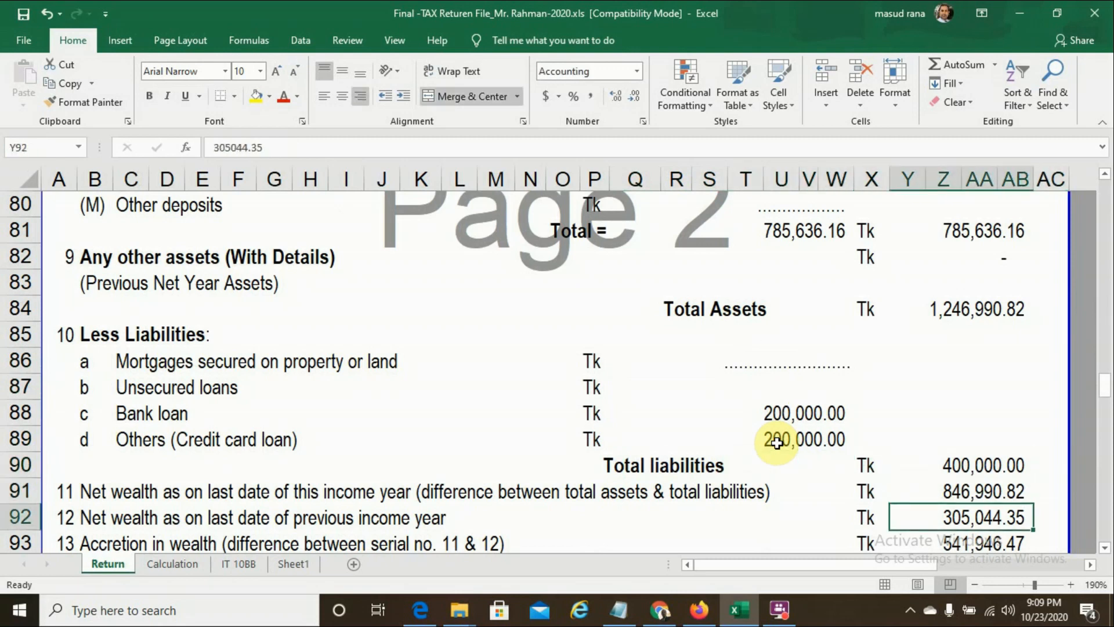
{"action": "key", "text": "Down"}
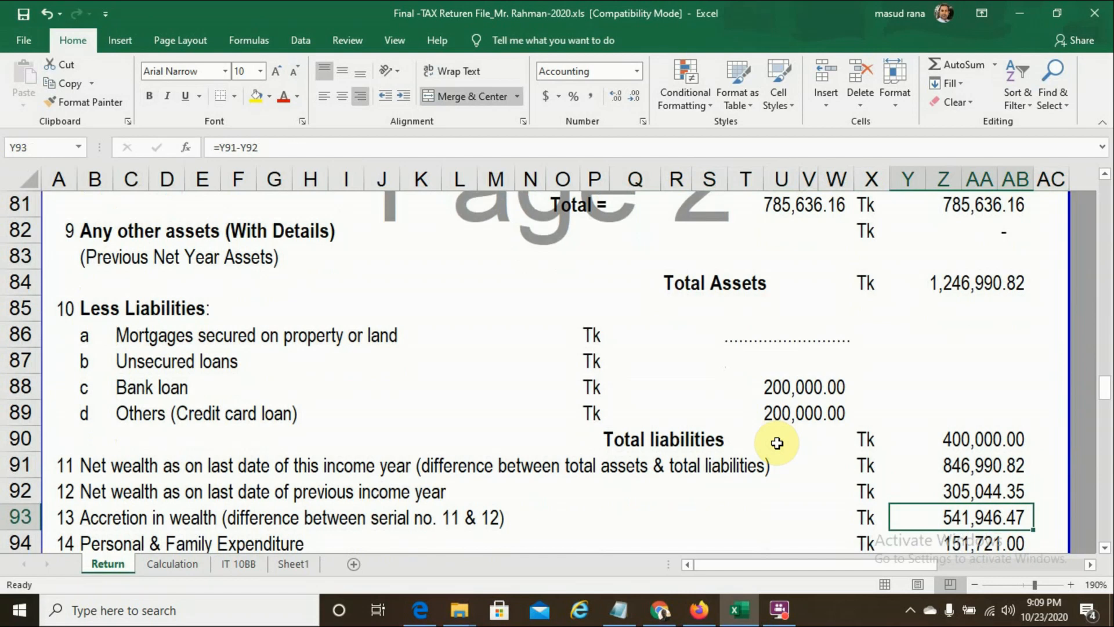
{"action": "left_click", "coordinate": [109, 492]}
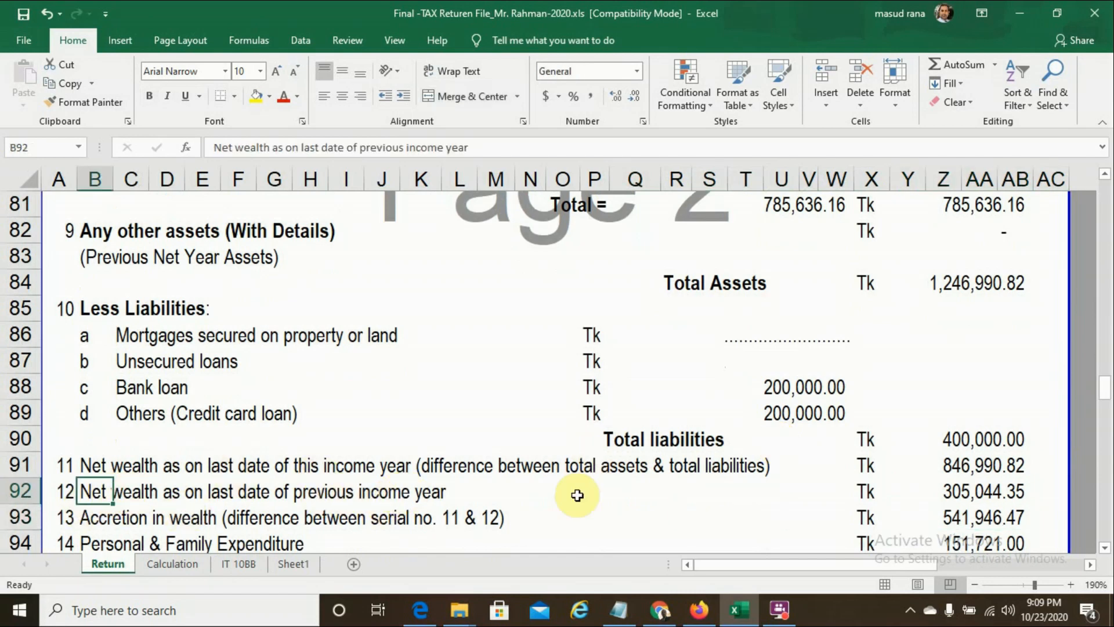
{"action": "left_click", "coordinate": [979, 492]}
{"action": "left_click", "coordinate": [973, 464]}
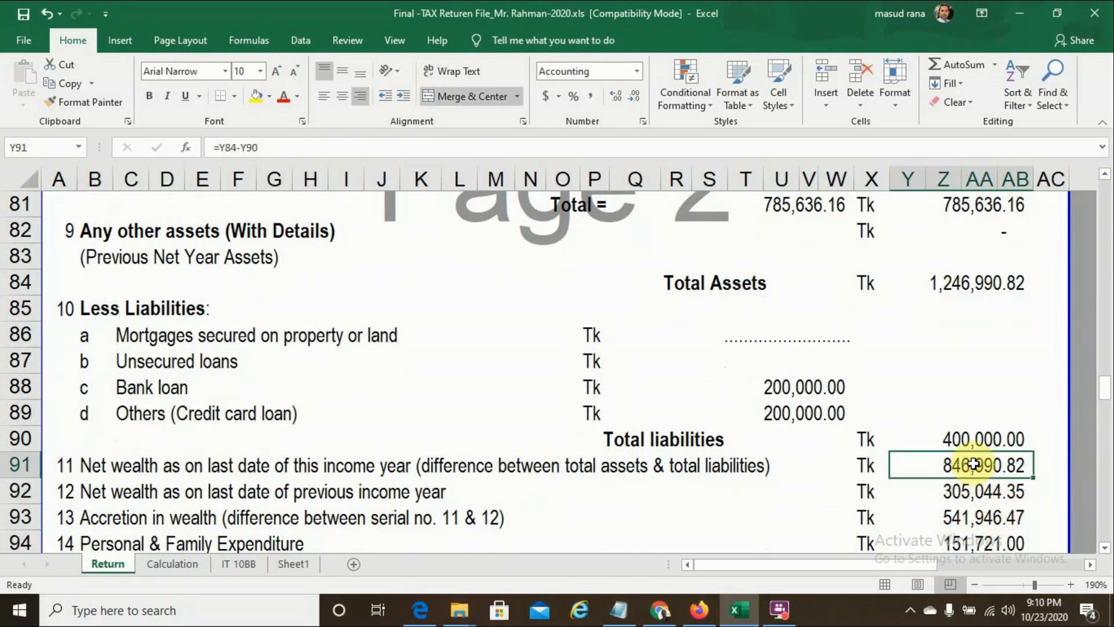
{"action": "left_click", "coordinate": [964, 487]}
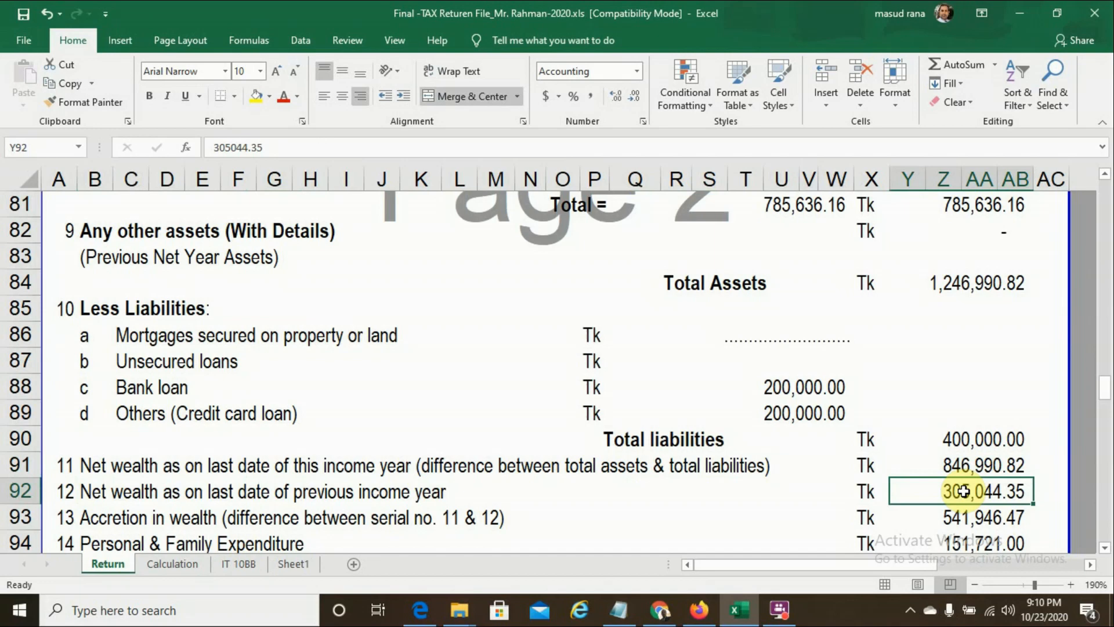
{"action": "key", "text": "Down"}
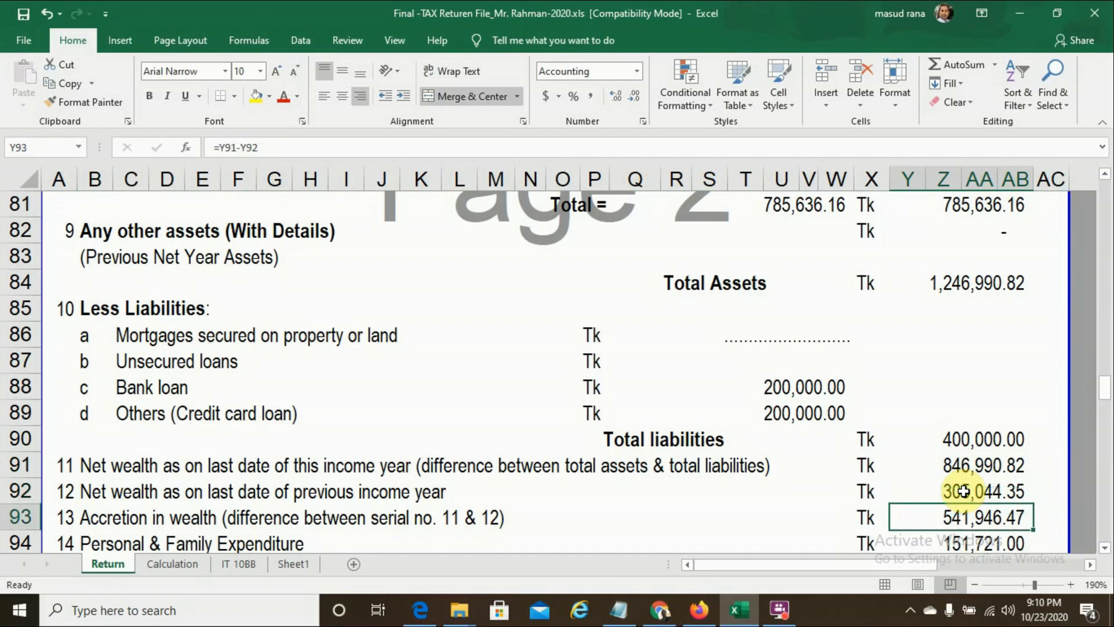
Review the family expenditure, total accretion of wealth and sources of fund down to the difference formula in Y101
{"action": "key", "text": "Down"}
{"action": "key", "text": "Down"}
{"action": "key", "text": "Down"}
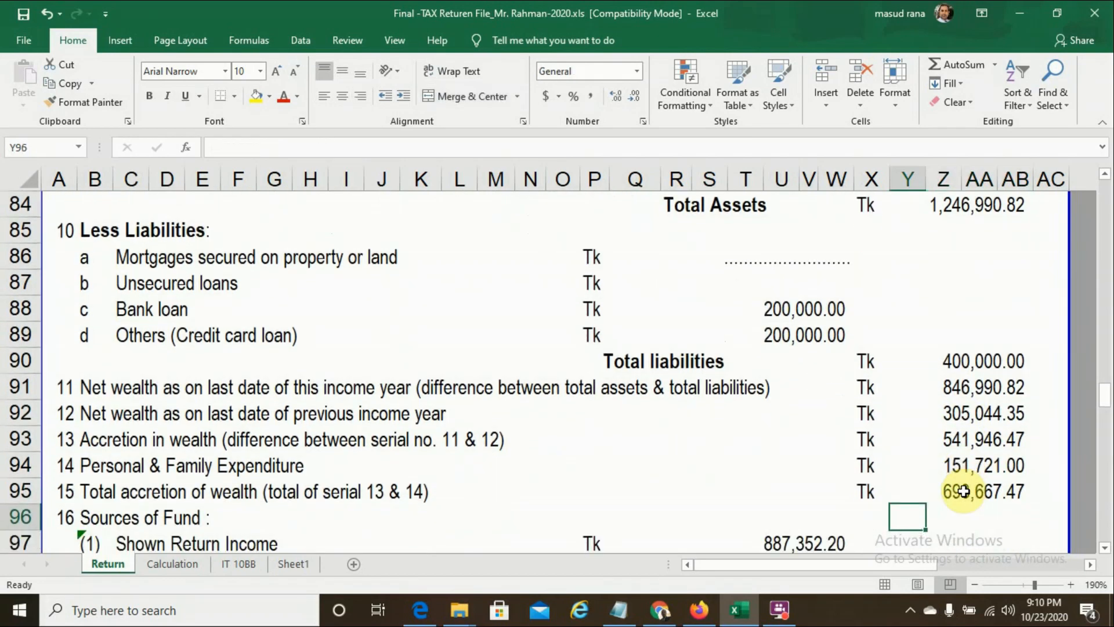
{"action": "key", "text": "Down"}
{"action": "key", "text": "Down"}
{"action": "key", "text": "Down"}
{"action": "key", "text": "Down"}
{"action": "key", "text": "Down"}
{"action": "key", "text": "Down"}
{"action": "key", "text": "Down"}
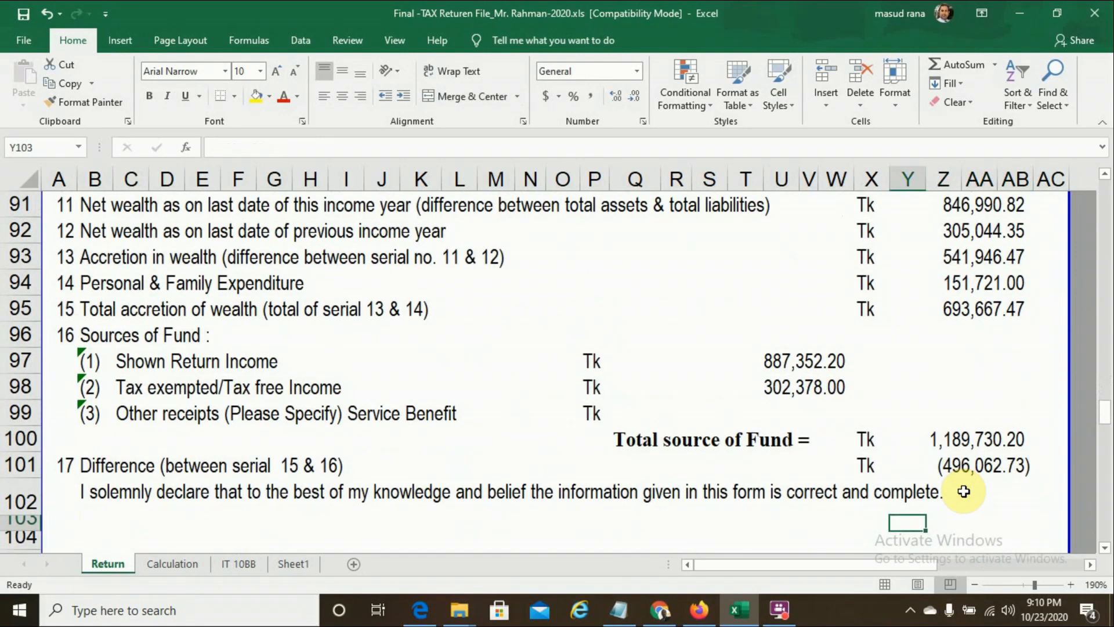
{"action": "key", "text": "Up"}
{"action": "key", "text": "Up"}
{"action": "key", "text": "Up"}
{"action": "key", "text": "Up"}
{"action": "key", "text": "Up"}
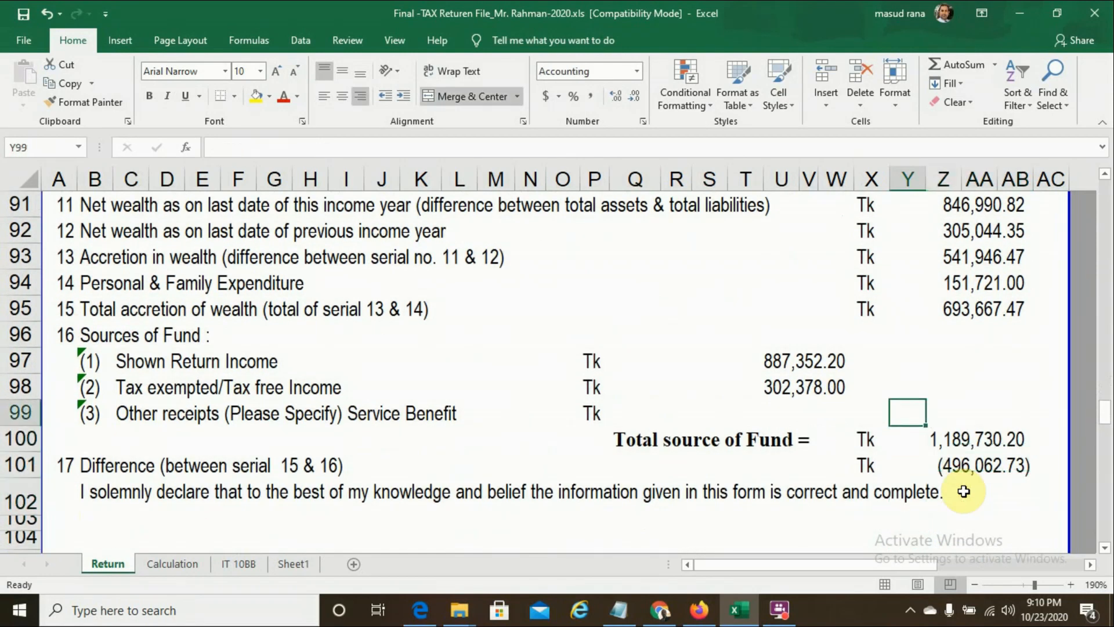
{"action": "key", "text": "Down"}
{"action": "key", "text": "Down"}
{"action": "key", "text": "Down"}
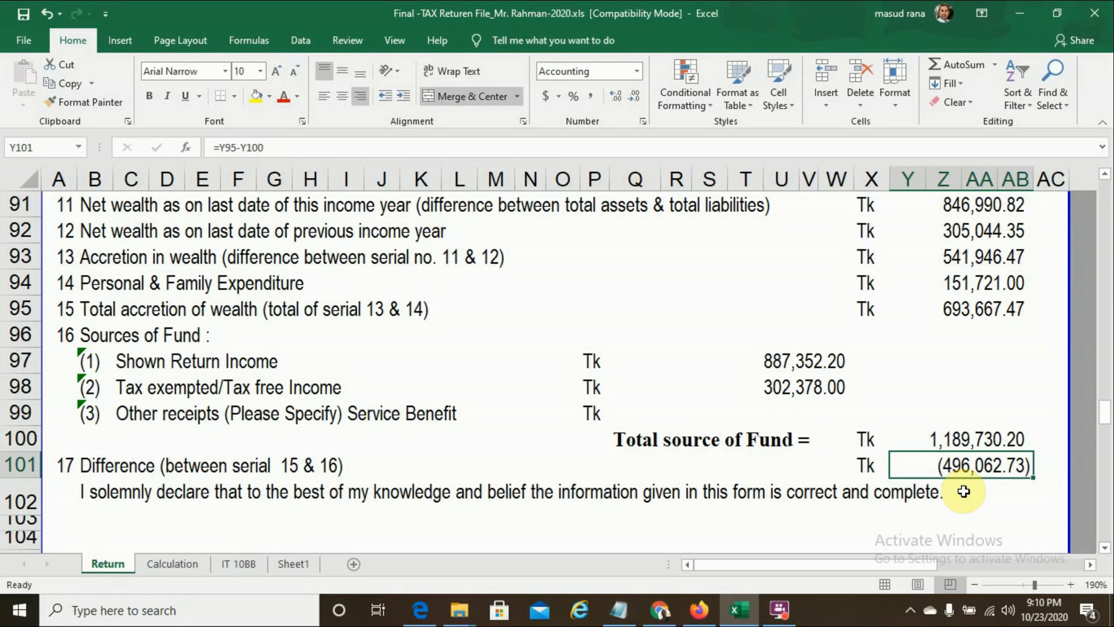
Add the serial 17 difference to the Cash in hand formula in Q78 by appending +496062.73
{"action": "key", "text": "Up"}
{"action": "key", "text": "Up"}
{"action": "key", "text": "Up"}
{"action": "key", "text": "Up"}
{"action": "key", "text": "Up"}
{"action": "key", "text": "Up"}
{"action": "key", "text": "Up"}
{"action": "key", "text": "Up"}
{"action": "key", "text": "Up"}
{"action": "key", "text": "Up"}
{"action": "key", "text": "Up"}
{"action": "key", "text": "Up"}
{"action": "key", "text": "Up"}
{"action": "key", "text": "Up"}
{"action": "key", "text": "Up"}
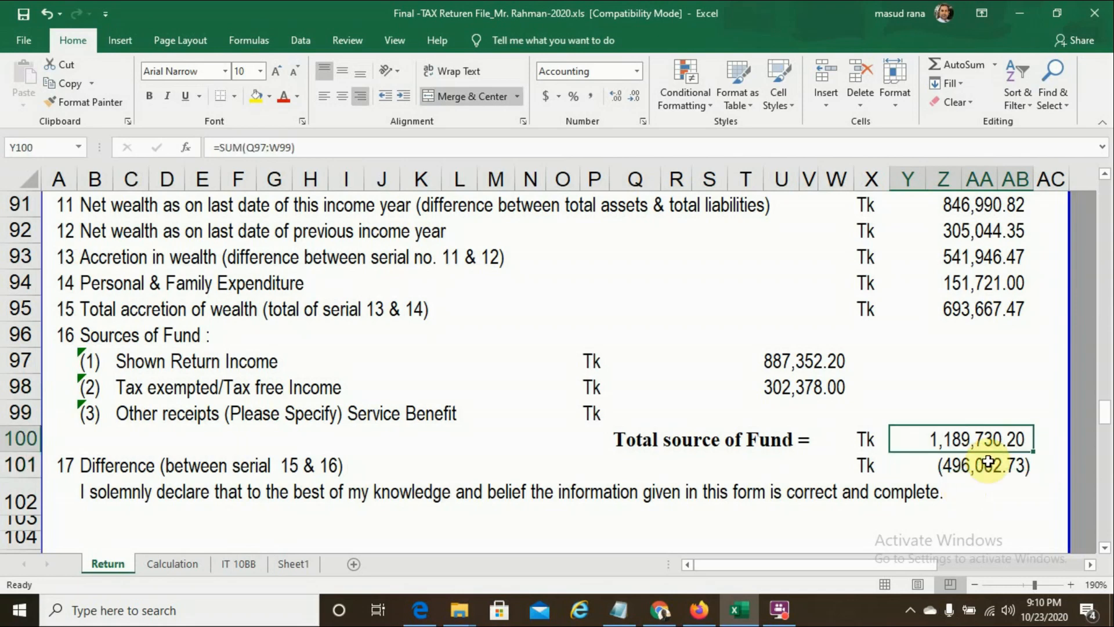
{"action": "key", "text": "Up"}
{"action": "key", "text": "Up"}
{"action": "key", "text": "Up"}
{"action": "key", "text": "Up"}
{"action": "key", "text": "Up"}
{"action": "key", "text": "Up"}
{"action": "key", "text": "Up"}
{"action": "key", "text": "Up"}
{"action": "key", "text": "Up"}
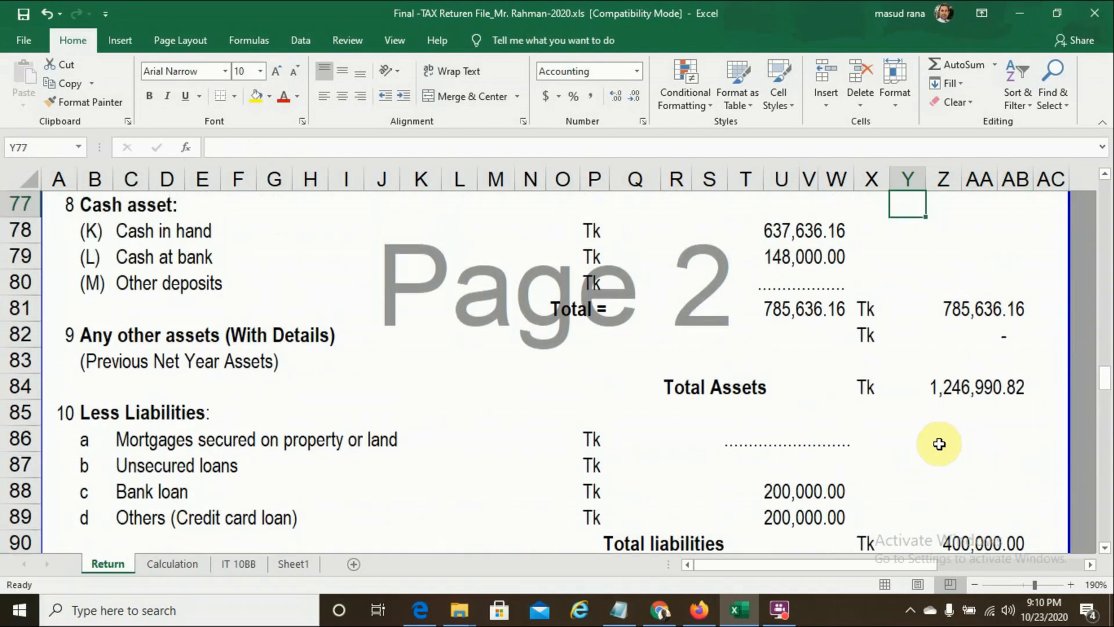
{"action": "left_click", "coordinate": [776, 229]}
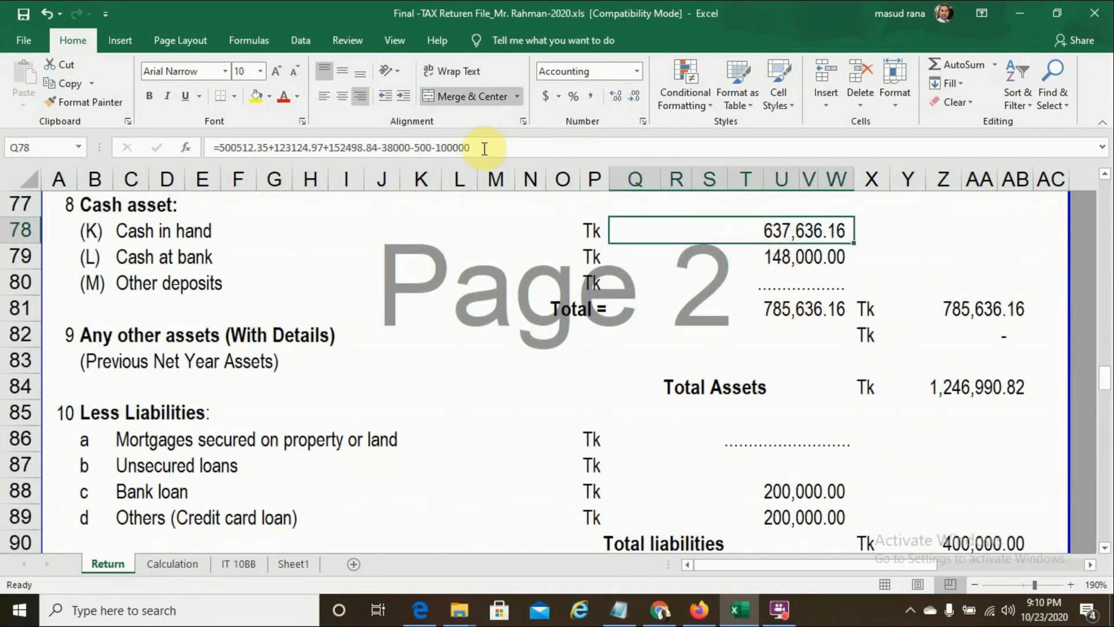
{"action": "left_click", "coordinate": [481, 149]}
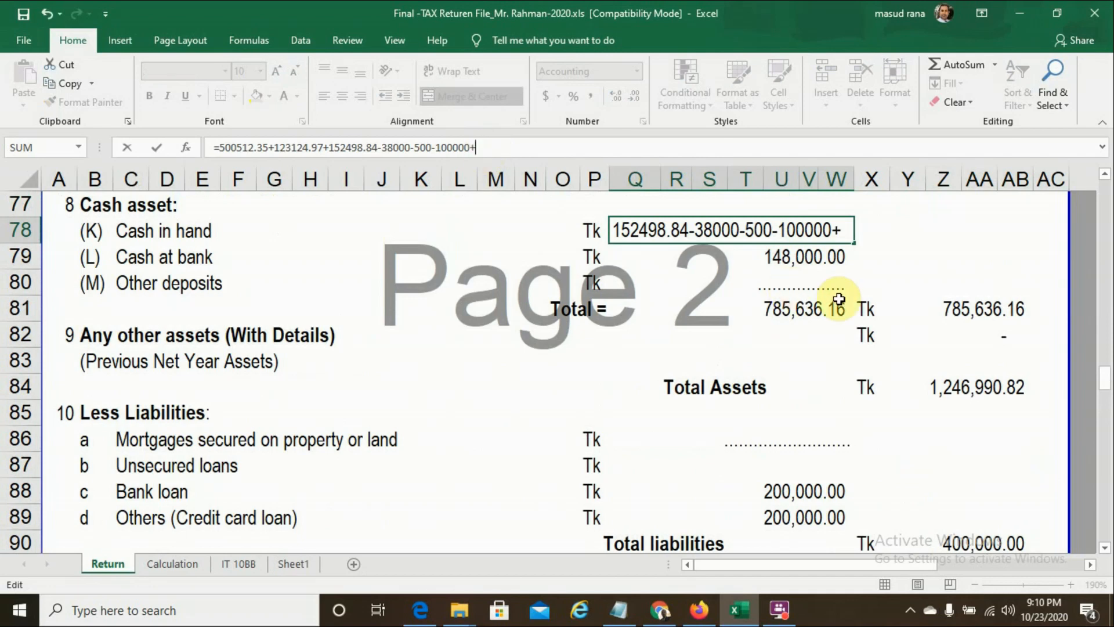
{"action": "left_click_drag", "start_coordinate": [1107, 380], "coordinate": [1109, 421]}
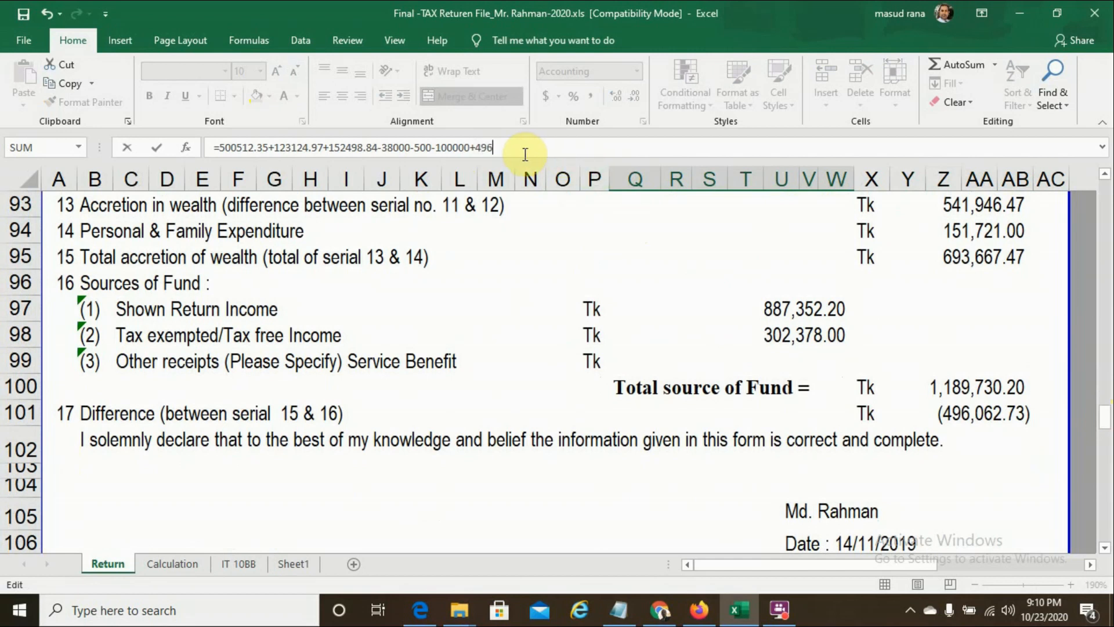
{"action": "type", "text": "062."}
{"action": "key", "text": "Escape"}
Check the recalculated difference in Y101, then go back over the wealth figures up to Total Assets and the cash total
{"action": "left_click_drag", "start_coordinate": [1106, 383], "coordinate": [1105, 428]}
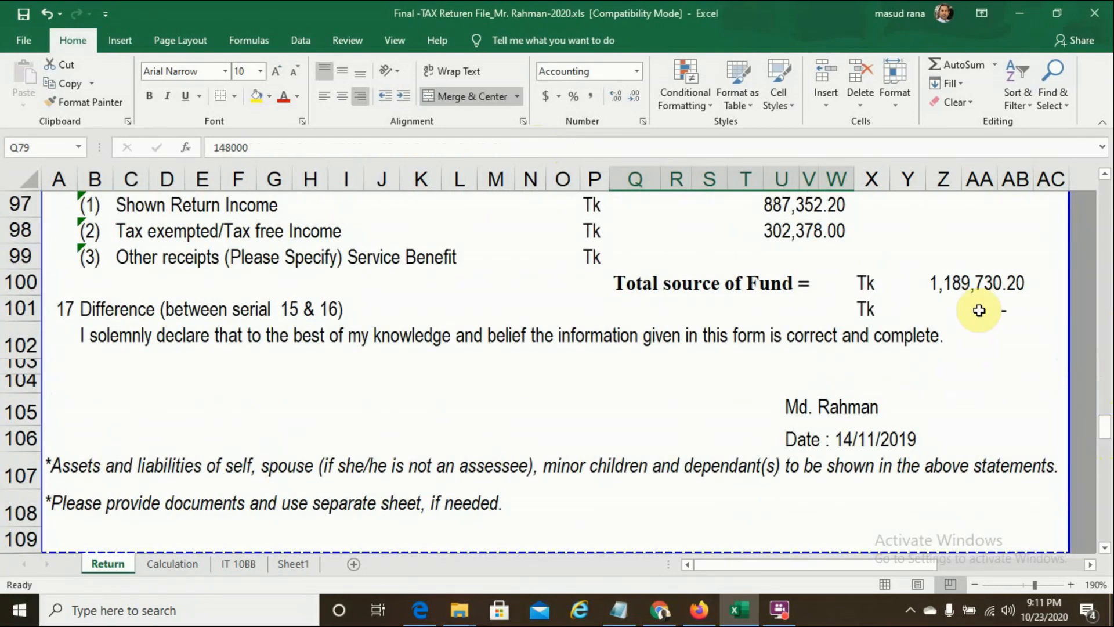
{"action": "left_click", "coordinate": [979, 310]}
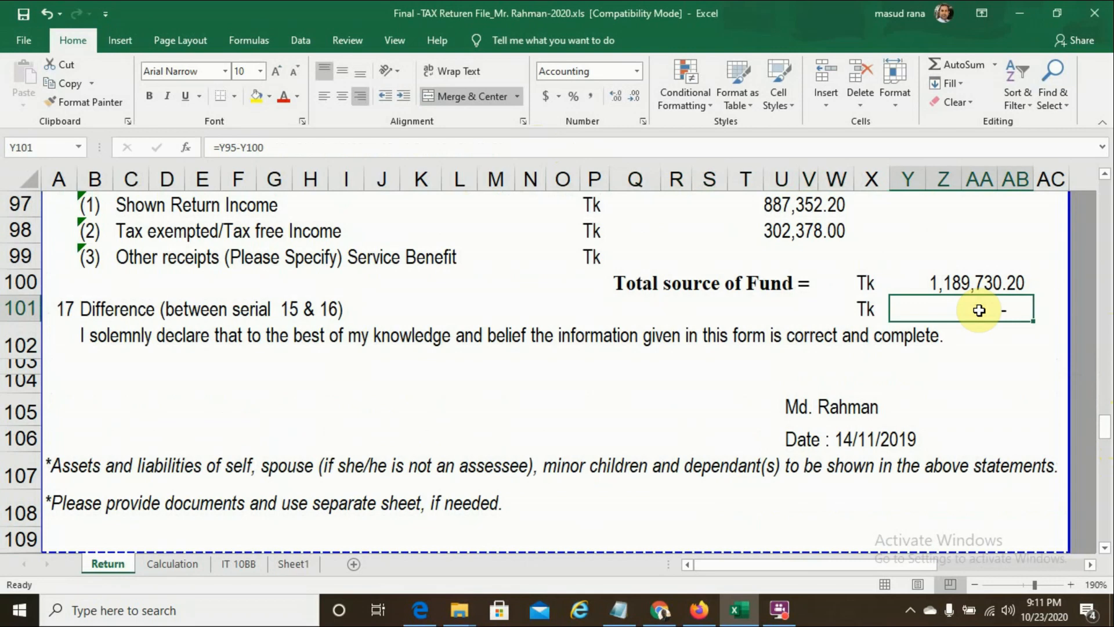
{"action": "key", "text": "Up"}
{"action": "key", "text": "Up"}
{"action": "key", "text": "Up"}
{"action": "key", "text": "Up"}
{"action": "key", "text": "Up"}
{"action": "key", "text": "Up"}
{"action": "key", "text": "Up"}
{"action": "key", "text": "Up"}
{"action": "key", "text": "Up"}
{"action": "key", "text": "Up"}
{"action": "key", "text": "Up"}
{"action": "key", "text": "Up"}
{"action": "key", "text": "Up"}
{"action": "key", "text": "Up"}
{"action": "key", "text": "Up"}
{"action": "key", "text": "Up"}
{"action": "key", "text": "Up"}
{"action": "key", "text": "Up"}
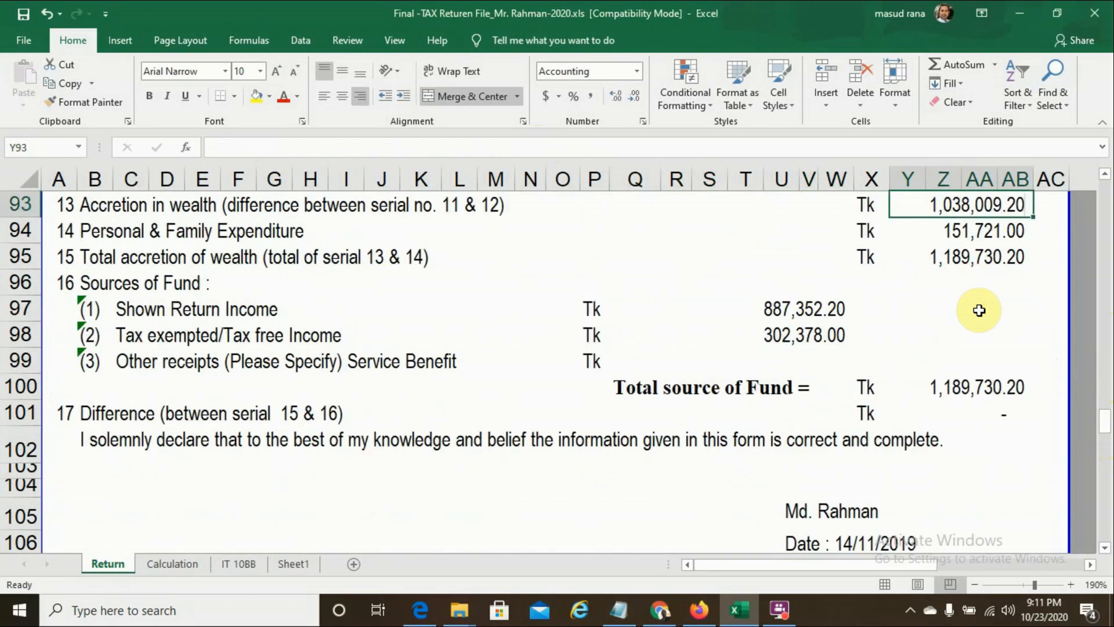
{"action": "key", "text": "Up"}
{"action": "key", "text": "Up"}
{"action": "key", "text": "Up"}
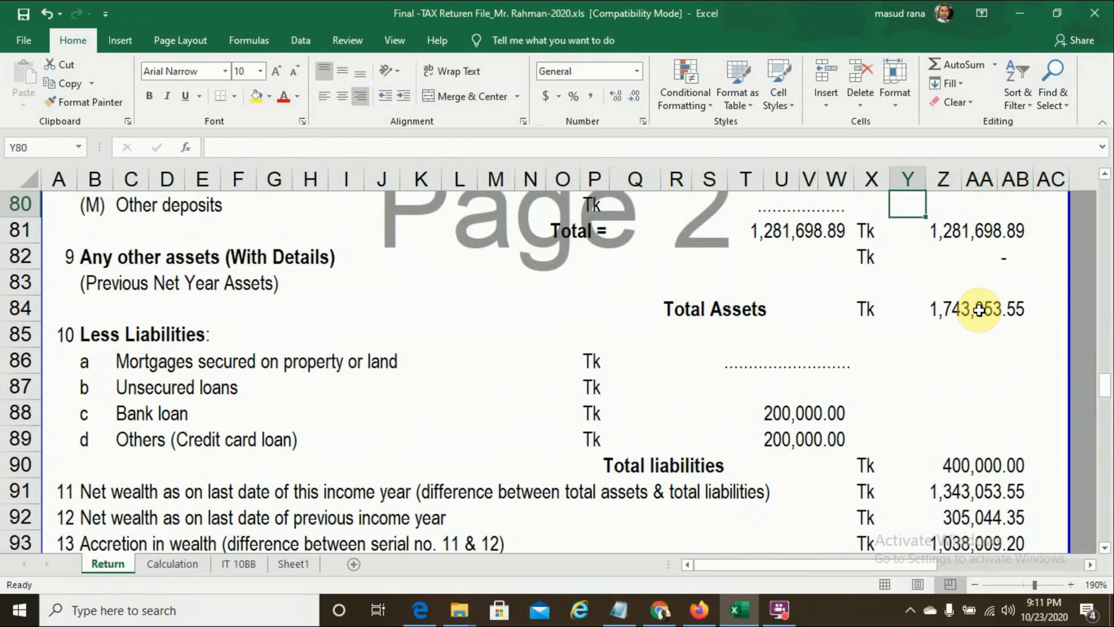
Review the recalculated statement from Total Assets through liabilities and net wealth to the sources of fund
{"action": "key", "text": "Down"}
{"action": "key", "text": "Down"}
{"action": "key", "text": "Down"}
{"action": "key", "text": "Down"}
{"action": "key", "text": "Down"}
{"action": "key", "text": "Down"}
{"action": "key", "text": "Down"}
{"action": "key", "text": "Down"}
{"action": "key", "text": "Down"}
{"action": "key", "text": "Down"}
{"action": "key", "text": "Down"}
{"action": "key", "text": "Down"}
{"action": "key", "text": "Down"}
{"action": "key", "text": "Down"}
{"action": "key", "text": "Down"}
{"action": "key", "text": "Down"}
{"action": "key", "text": "Down"}
{"action": "key", "text": "Down"}
{"action": "key", "text": "Down"}
{"action": "key", "text": "Down"}
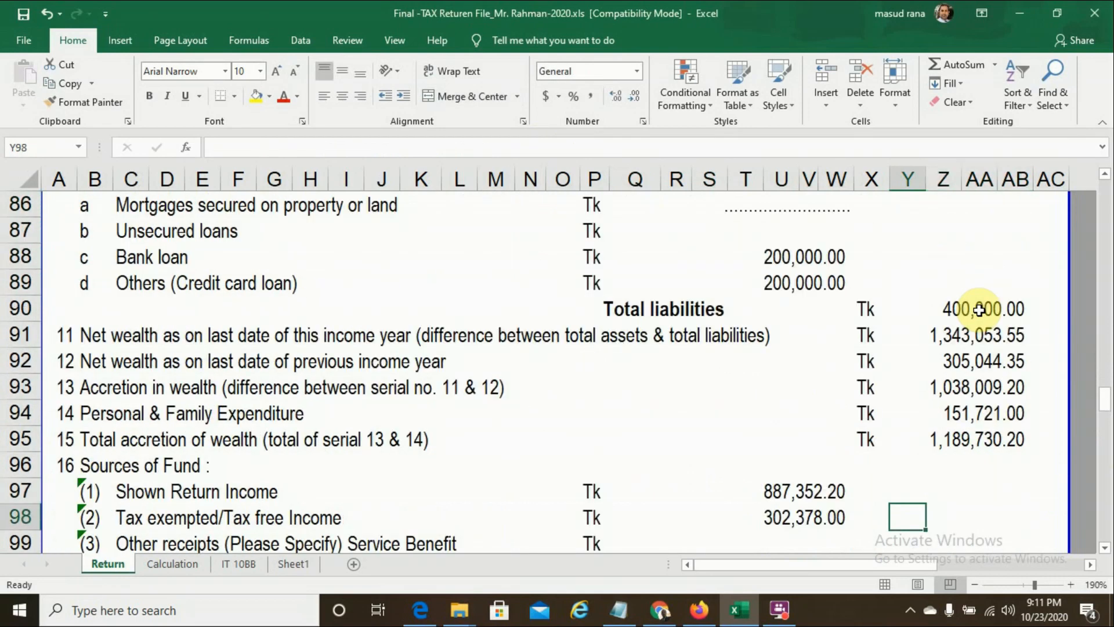
Check the serial 17 difference between total accretion of wealth and total source of fund in Y101
{"action": "key", "text": "Down"}
{"action": "key", "text": "Down"}
{"action": "key", "text": "Down"}
{"action": "key", "text": "Down"}
{"action": "key", "text": "Up"}
{"action": "key", "text": "Up"}
{"action": "key", "text": "Up"}
{"action": "key", "text": "Up"}
{"action": "key", "text": "Up"}
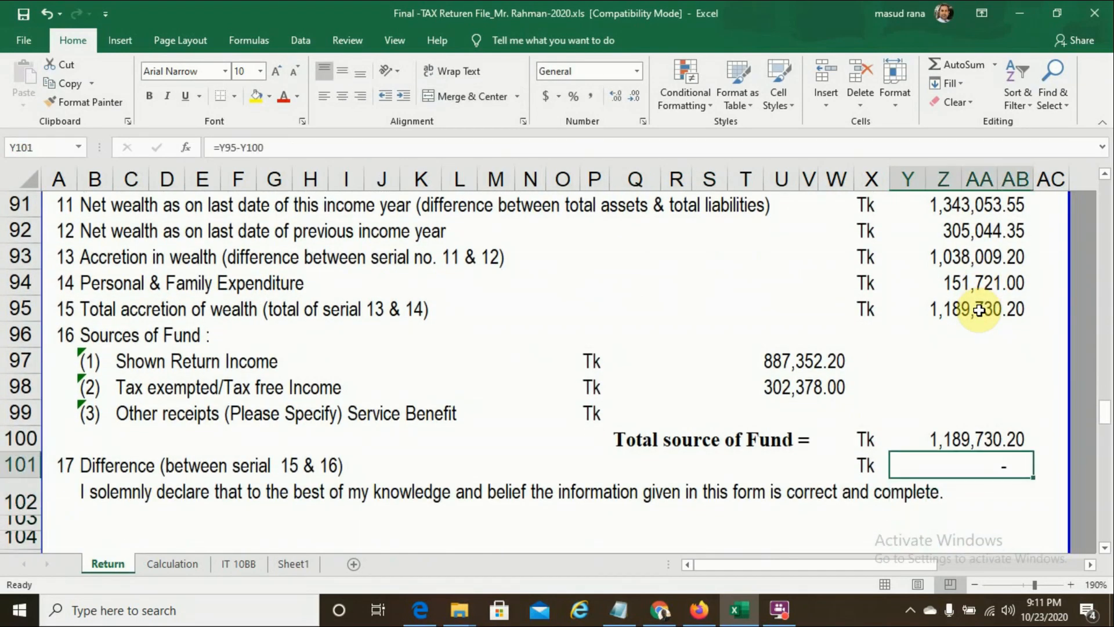
Go back over the net wealth, liabilities and Total Assets rows to inspect the Cash in hand formula in Q78
{"action": "key", "text": "Up"}
{"action": "key", "text": "Up"}
{"action": "key", "text": "Up"}
{"action": "key", "text": "Up"}
{"action": "key", "text": "Up"}
{"action": "key", "text": "Up"}
{"action": "key", "text": "Up"}
{"action": "key", "text": "Up"}
{"action": "key", "text": "Up"}
{"action": "key", "text": "Up"}
{"action": "key", "text": "Up"}
{"action": "key", "text": "Up"}
{"action": "key", "text": "Up"}
{"action": "key", "text": "Up"}
{"action": "key", "text": "Up"}
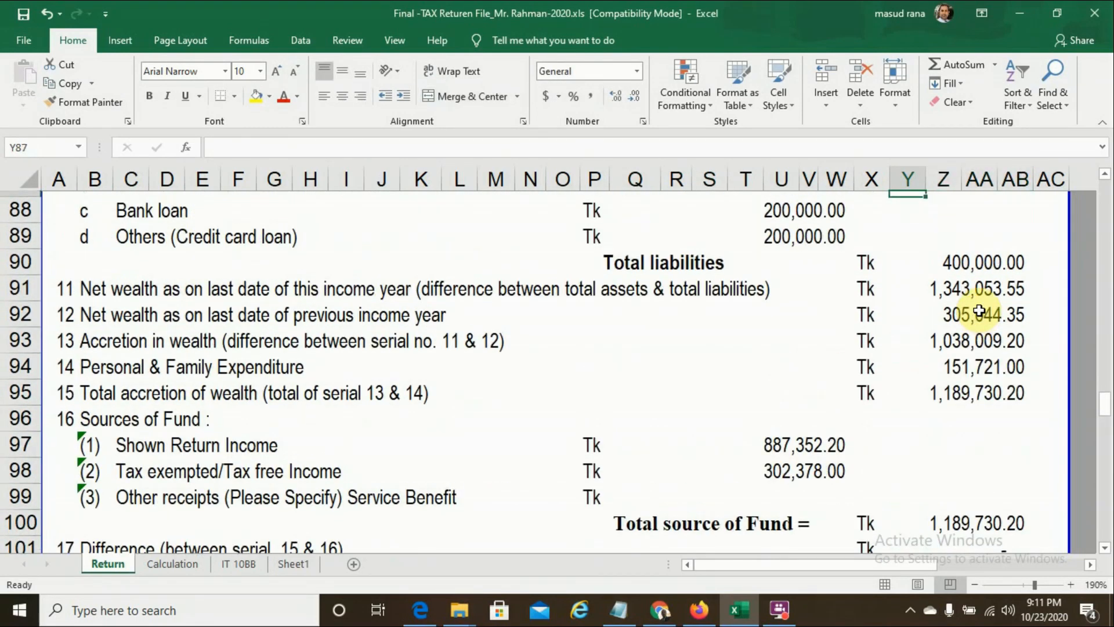
{"action": "key", "text": "Up"}
{"action": "key", "text": "Up"}
{"action": "key", "text": "Up"}
{"action": "key", "text": "Up"}
{"action": "key", "text": "Up"}
{"action": "key", "text": "Up"}
{"action": "key", "text": "Up"}
{"action": "key", "text": "Up"}
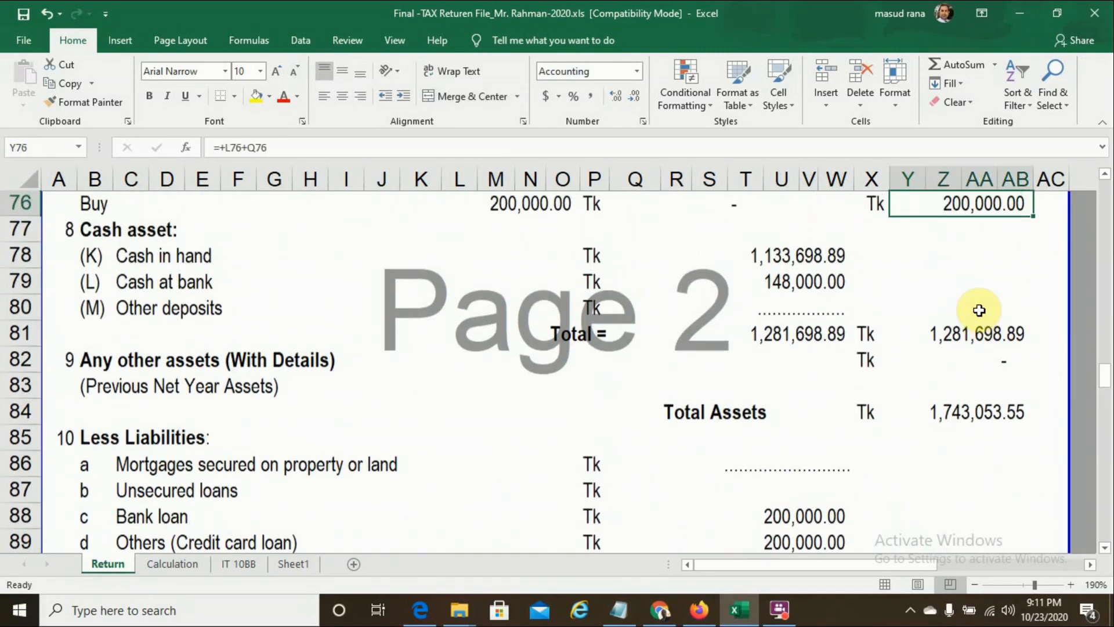
{"action": "left_click", "coordinate": [761, 262]}
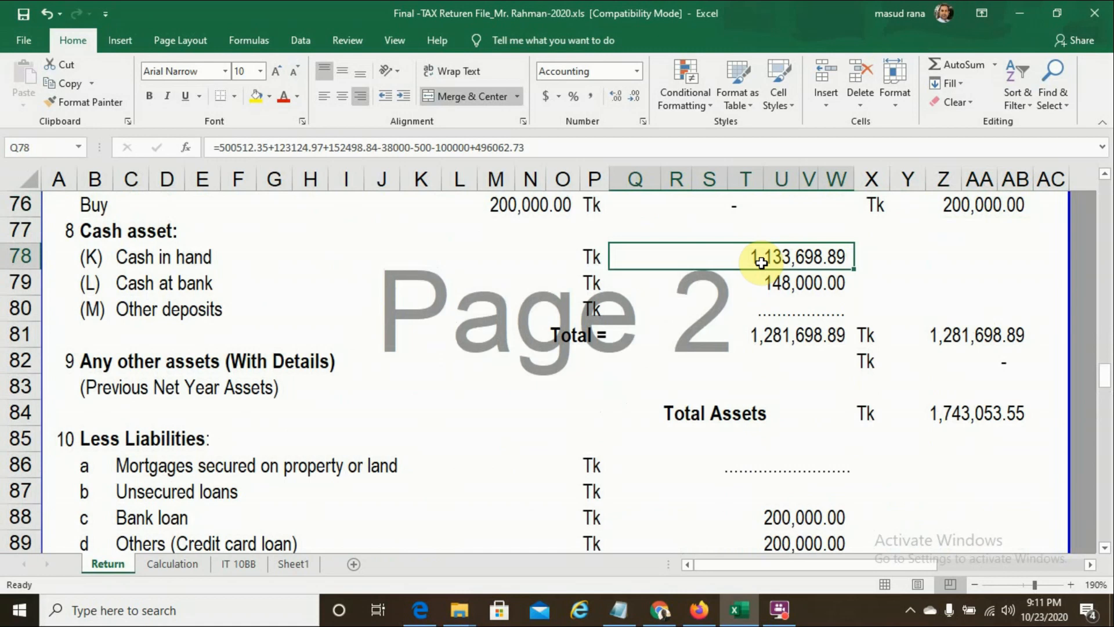
Compare the total accretion of wealth in Y95 with Shown Return Income, tax exempted income and Total source of Fund
{"action": "key", "text": "Down"}
{"action": "key", "text": "Down"}
{"action": "key", "text": "Down"}
{"action": "key", "text": "Down"}
{"action": "key", "text": "Down"}
{"action": "key", "text": "Down"}
{"action": "key", "text": "Down"}
{"action": "key", "text": "Down"}
{"action": "key", "text": "Down"}
{"action": "key", "text": "Down"}
{"action": "key", "text": "Down"}
{"action": "key", "text": "Down"}
{"action": "key", "text": "Down"}
{"action": "key", "text": "Down"}
{"action": "key", "text": "Down"}
{"action": "key", "text": "Down"}
{"action": "key", "text": "Down"}
{"action": "key", "text": "Down"}
{"action": "key", "text": "Down"}
{"action": "key", "text": "Down"}
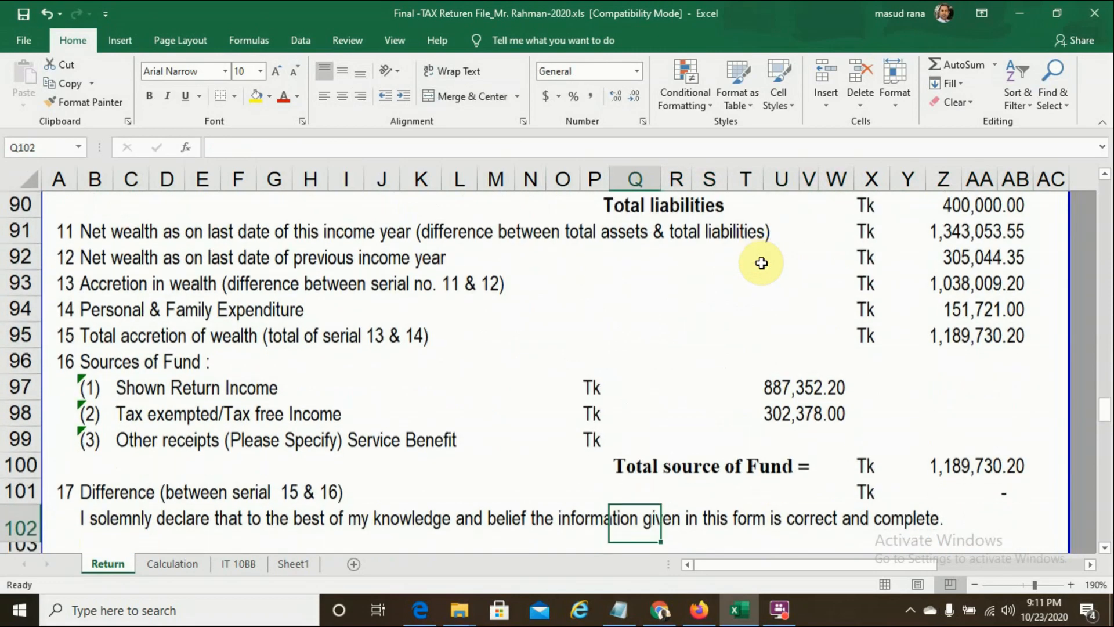
{"action": "key", "text": "Down"}
{"action": "key", "text": "Down"}
{"action": "key", "text": "Down"}
{"action": "key", "text": "Down"}
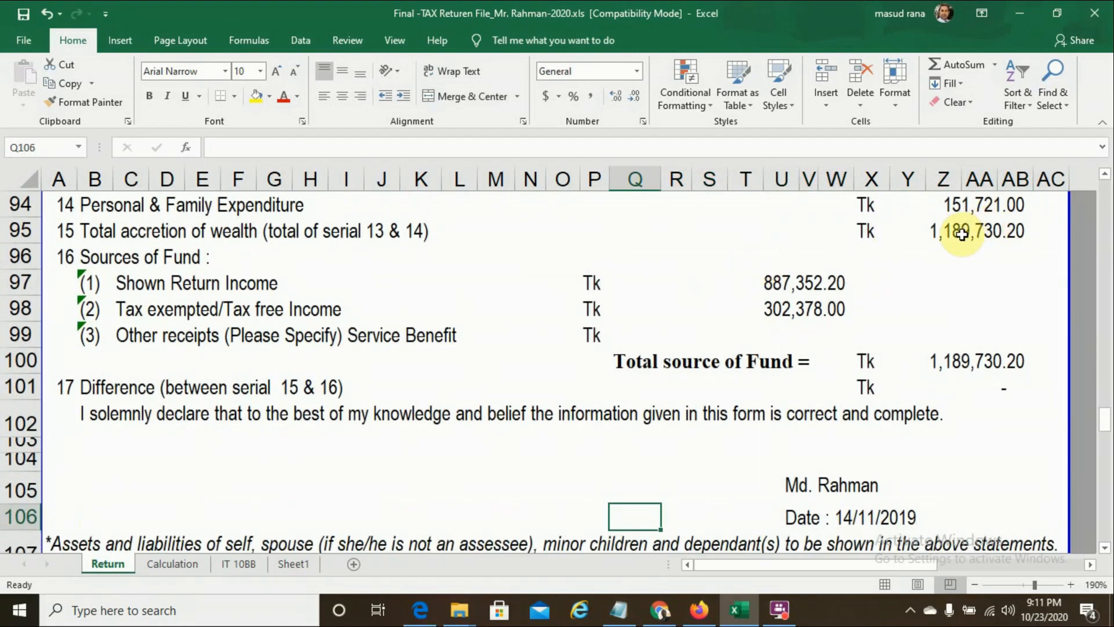
{"action": "left_click", "coordinate": [962, 234]}
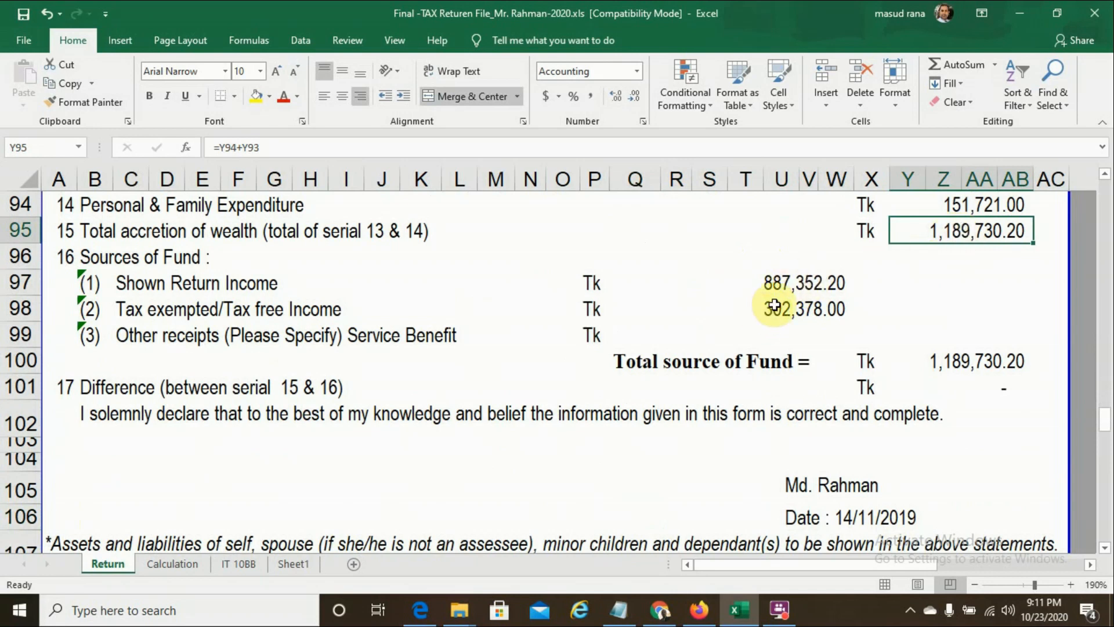
{"action": "left_click", "coordinate": [776, 283]}
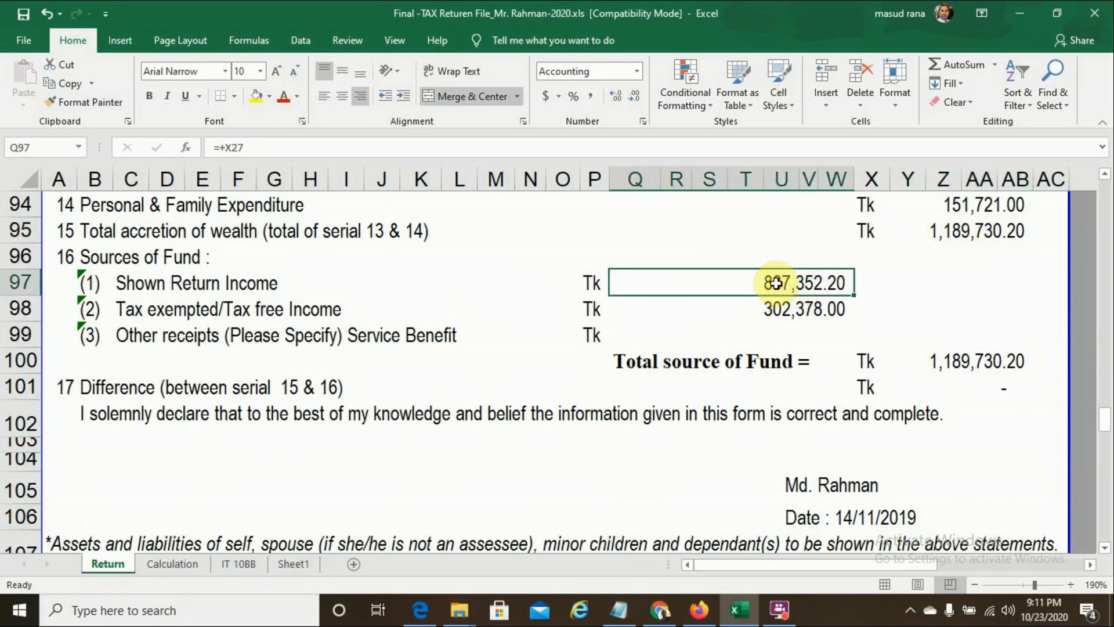
{"action": "left_click", "coordinate": [769, 309]}
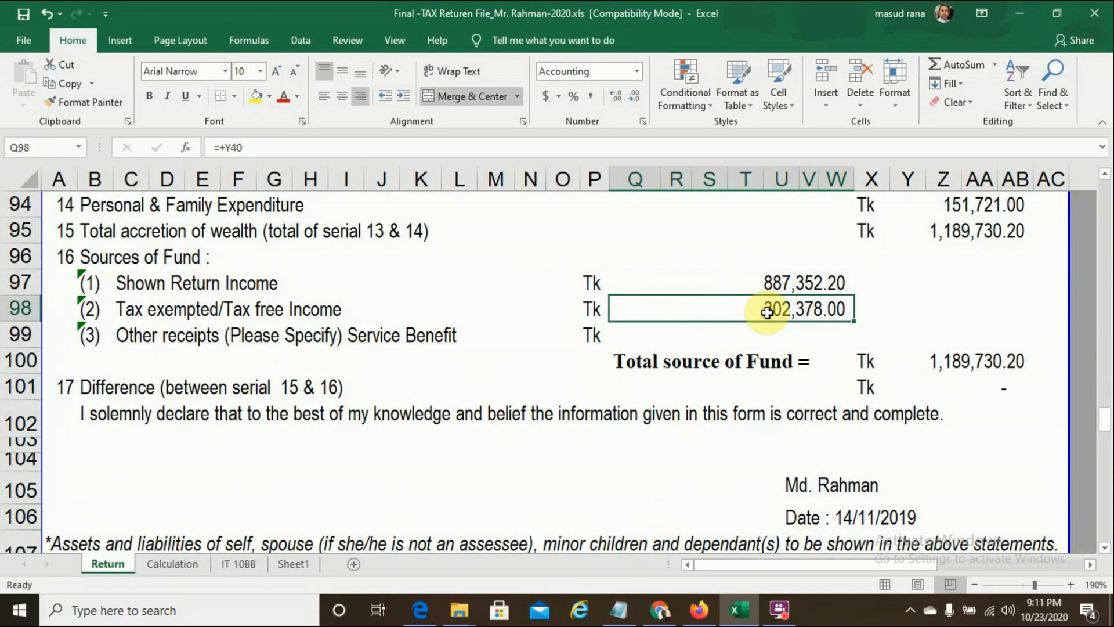
{"action": "left_click", "coordinate": [956, 360]}
Read the return form's instructions and list of enclosures, and look at the Income Tax Computation Sheet among the documents to enclose
{"action": "key", "text": "Down"}
{"action": "key", "text": "Down"}
{"action": "key", "text": "Down"}
{"action": "key", "text": "Down"}
{"action": "key", "text": "Down"}
{"action": "key", "text": "Down"}
{"action": "key", "text": "Down"}
{"action": "key", "text": "Down"}
{"action": "key", "text": "Down"}
{"action": "key", "text": "Down"}
{"action": "key", "text": "Down"}
{"action": "key", "text": "Down"}
{"action": "key", "text": "Down"}
{"action": "key", "text": "Down"}
{"action": "key", "text": "Down"}
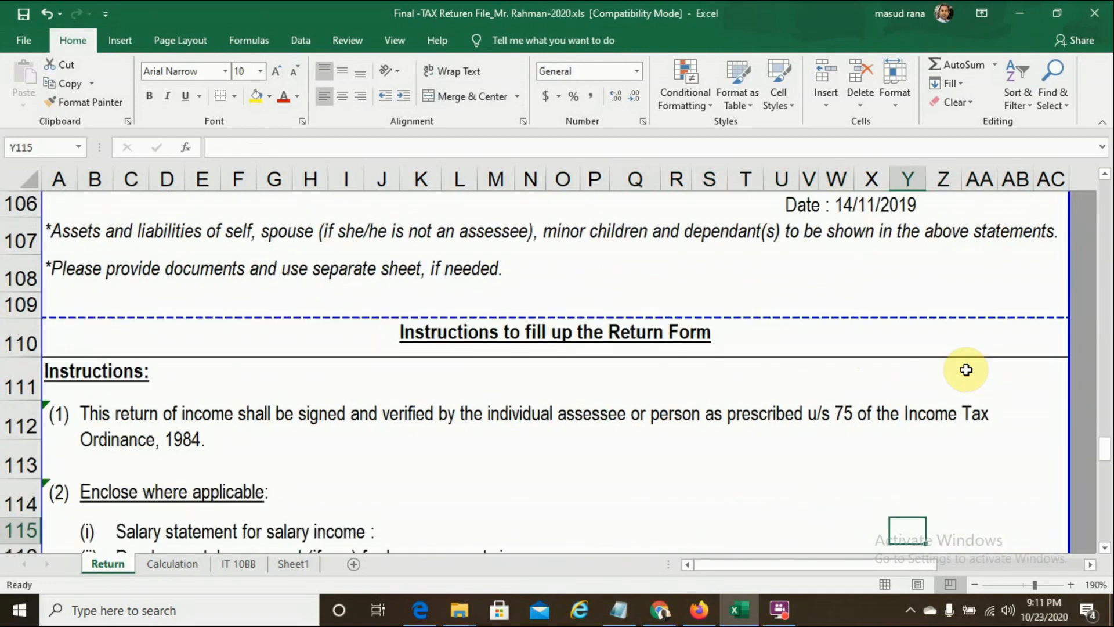
{"action": "key", "text": "Down"}
{"action": "key", "text": "Down"}
{"action": "key", "text": "Down"}
{"action": "key", "text": "Down"}
{"action": "key", "text": "Down"}
{"action": "key", "text": "Down"}
{"action": "key", "text": "Down"}
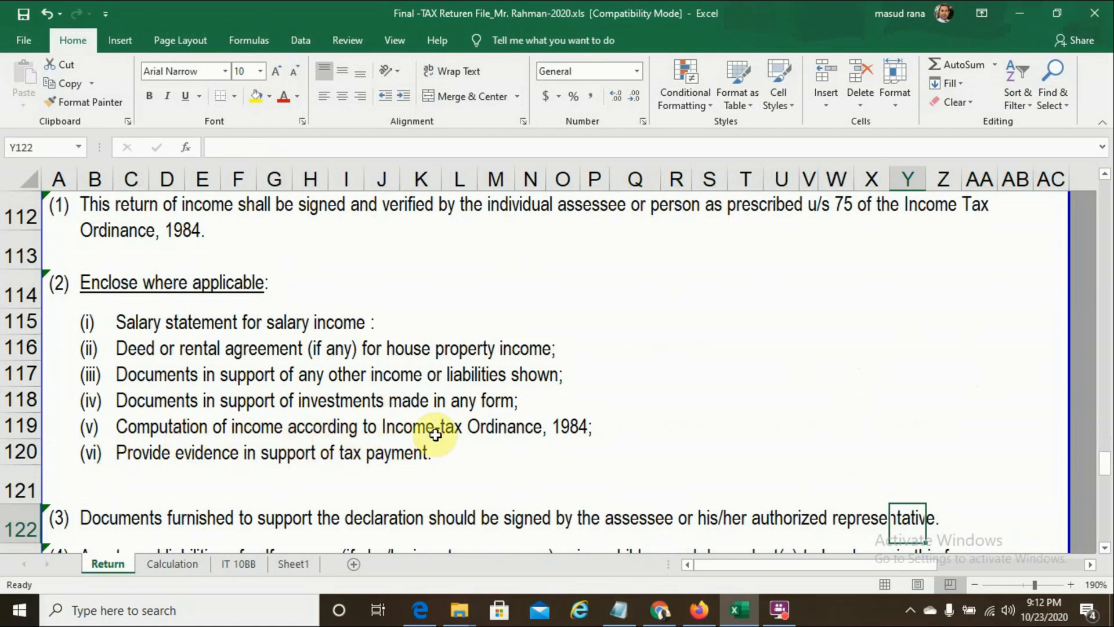
{"action": "left_click", "coordinate": [178, 566]}
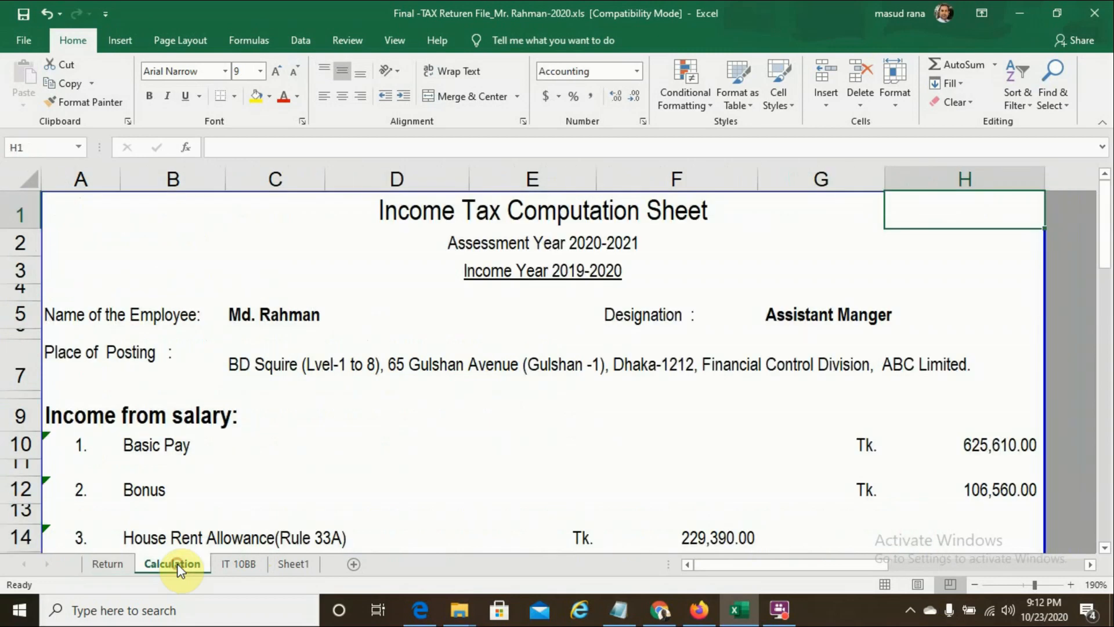
{"action": "left_click", "coordinate": [110, 565]}
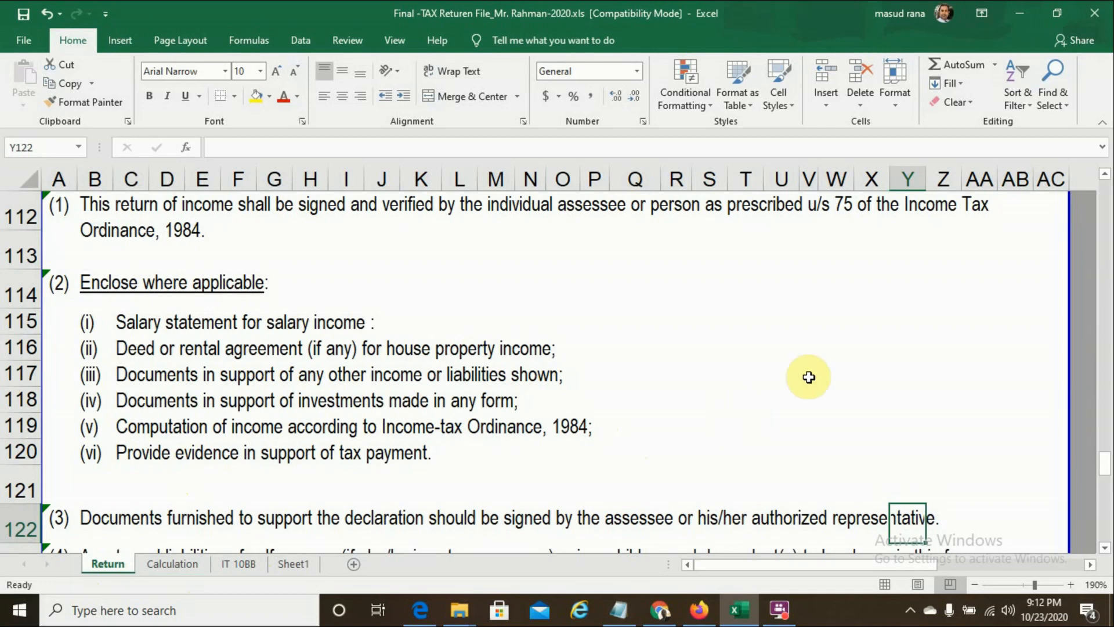
Read the remaining return form instructions, numbers 3 to 6, down to the cut line above the acknowledgement receipt
{"action": "left_click", "coordinate": [993, 377]}
{"action": "key", "text": "Down"}
{"action": "key", "text": "Down"}
{"action": "key", "text": "Down"}
{"action": "key", "text": "Down"}
{"action": "key", "text": "Down"}
{"action": "key", "text": "Down"}
{"action": "key", "text": "Down"}
{"action": "key", "text": "Down"}
{"action": "key", "text": "Down"}
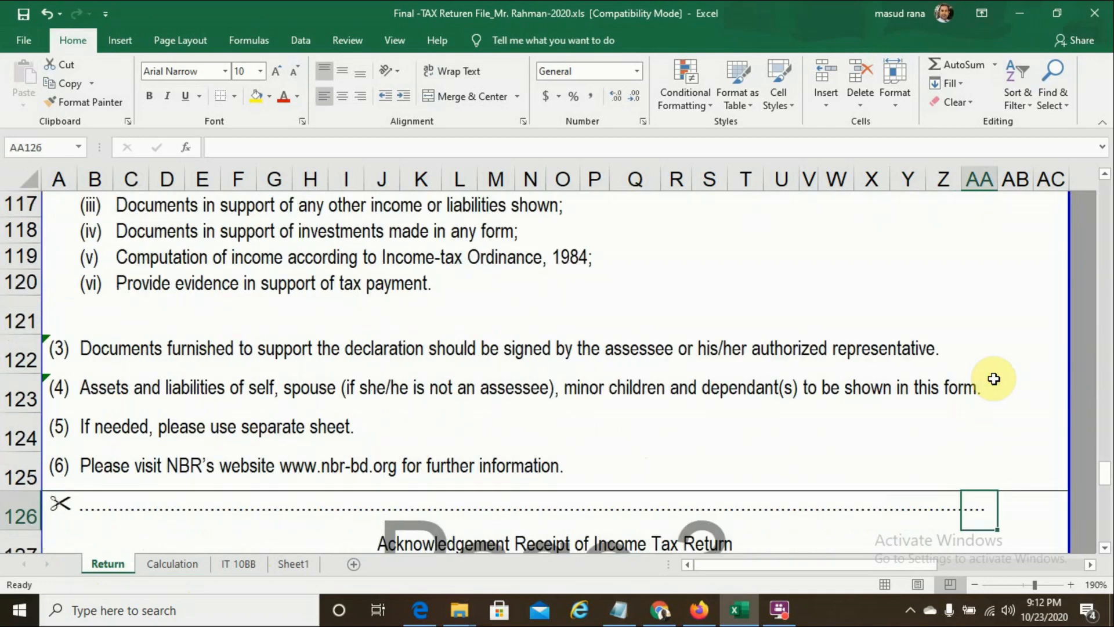
Examine the Acknowledgement Receipt of Income Tax Return, checking the assessee name, assessment year and TIN fields
{"action": "key", "text": "Down"}
{"action": "key", "text": "Down"}
{"action": "key", "text": "Down"}
{"action": "key", "text": "Down"}
{"action": "key", "text": "Down"}
{"action": "key", "text": "Down"}
{"action": "key", "text": "Down"}
{"action": "key", "text": "Down"}
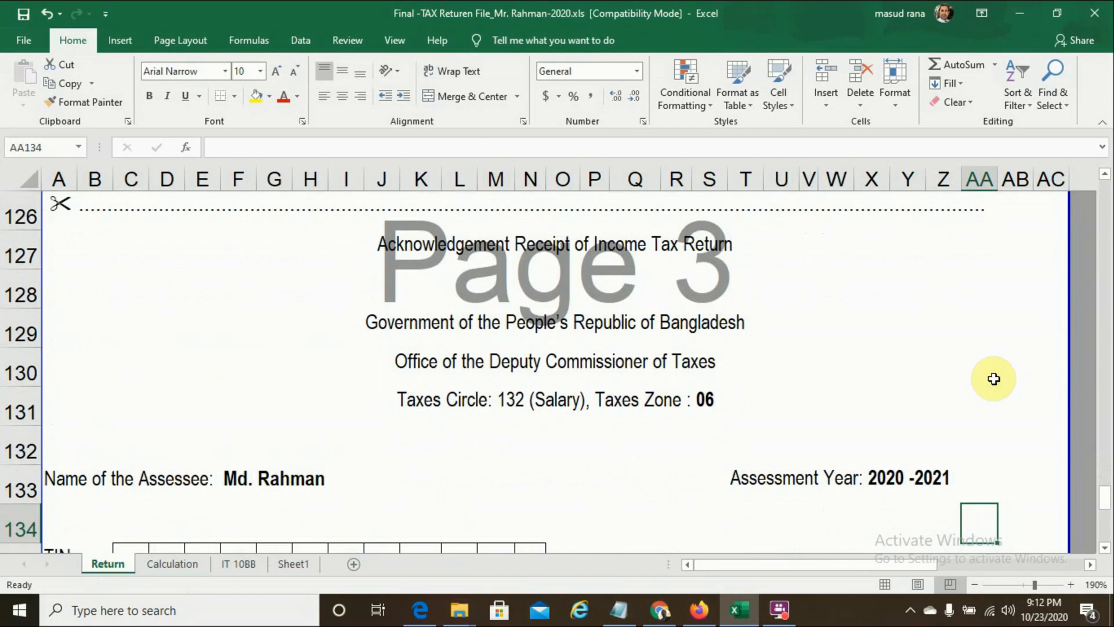
{"action": "key", "text": "Down"}
{"action": "key", "text": "Down"}
{"action": "key", "text": "Up"}
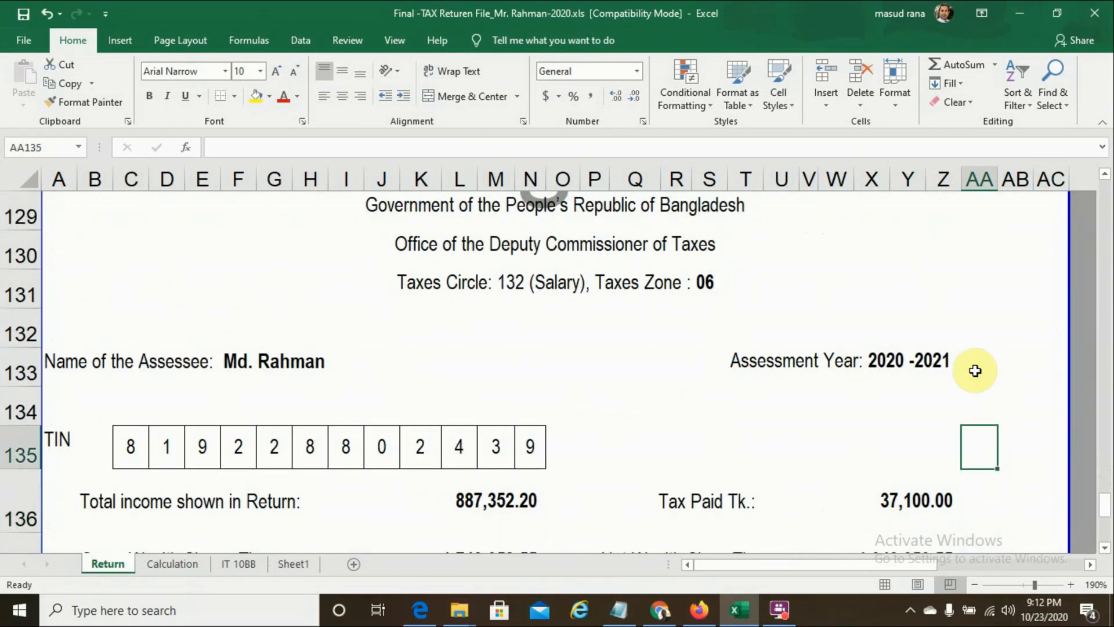
{"action": "left_click", "coordinate": [247, 367]}
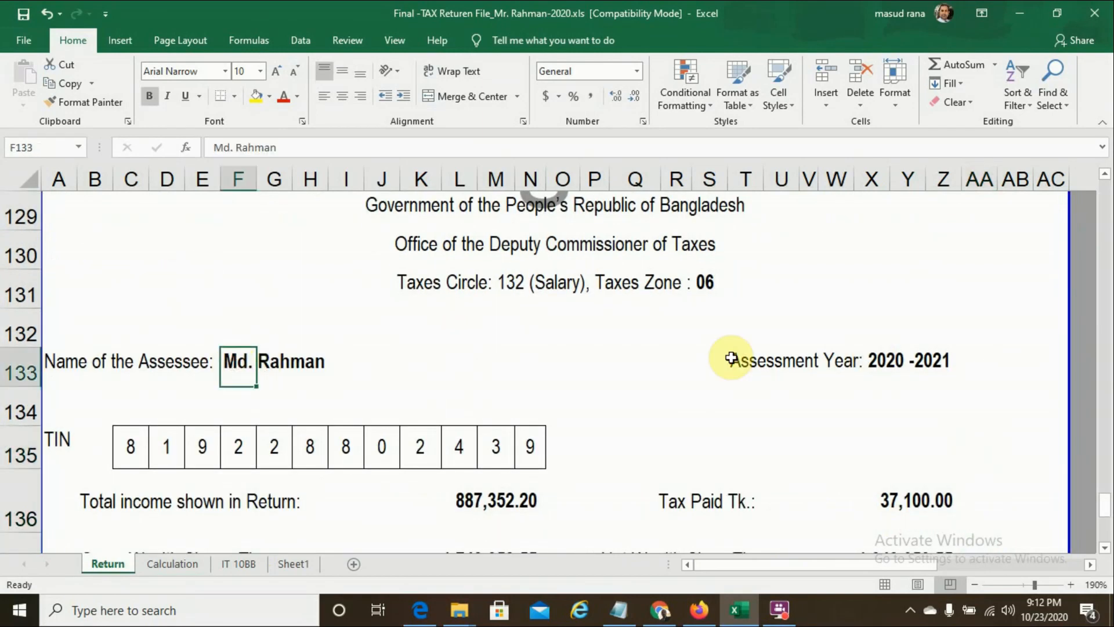
{"action": "left_click", "coordinate": [893, 362]}
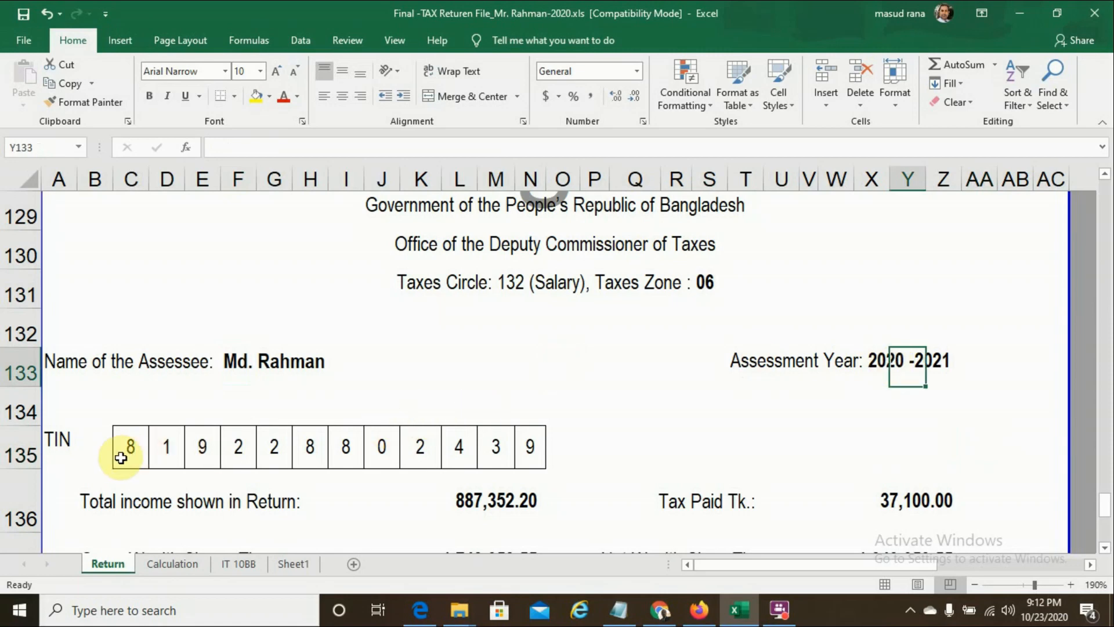
{"action": "left_click", "coordinate": [138, 457]}
Check the receipt's total income, tax paid and net wealth formulas and its date of receipt of return
{"action": "key", "text": "Down"}
{"action": "key", "text": "Down"}
{"action": "key", "text": "Down"}
{"action": "key", "text": "Down"}
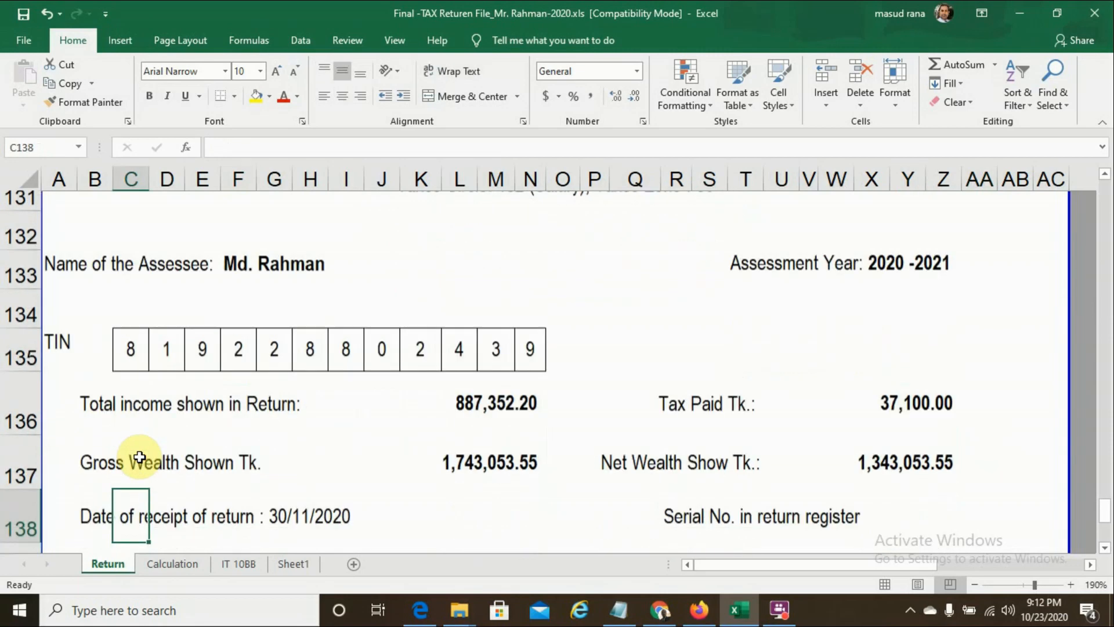
{"action": "left_click", "coordinate": [475, 348]}
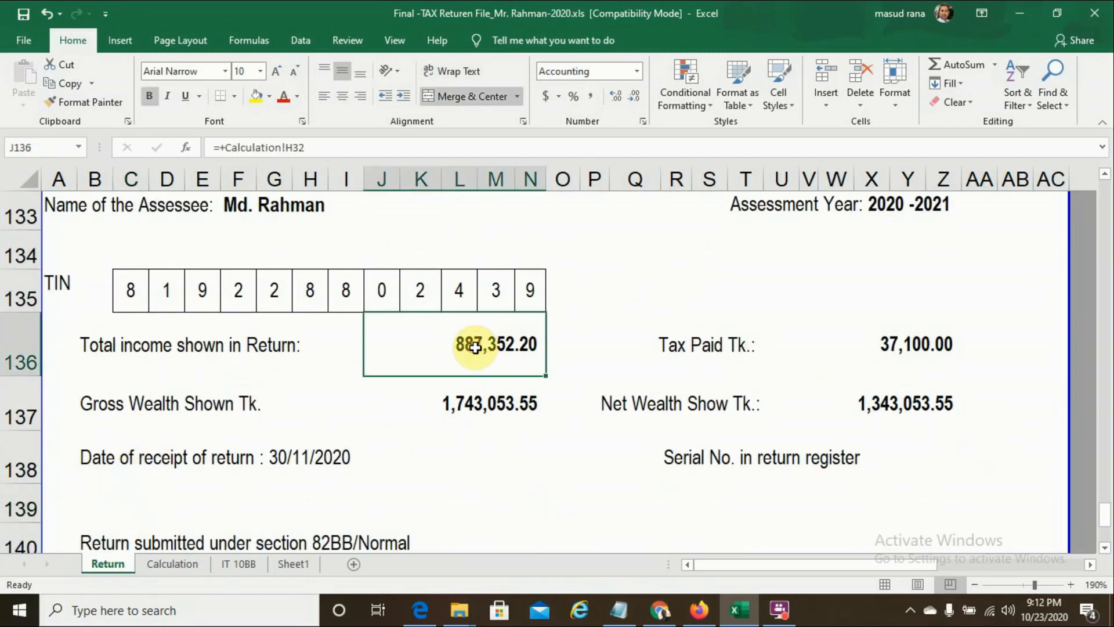
{"action": "left_click", "coordinate": [886, 346]}
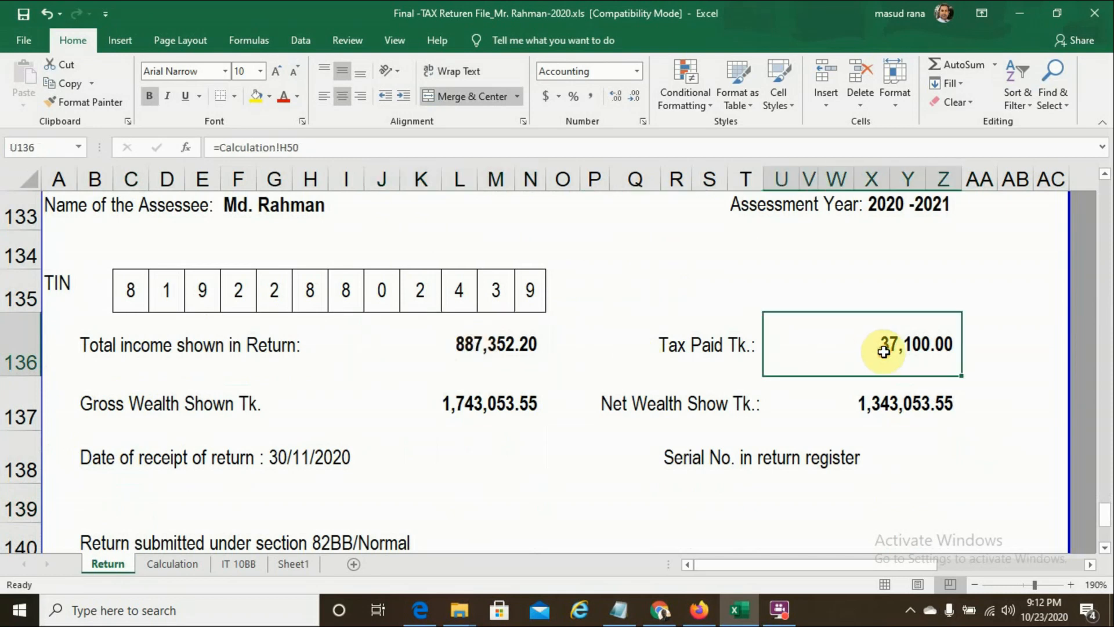
{"action": "left_click", "coordinate": [886, 401]}
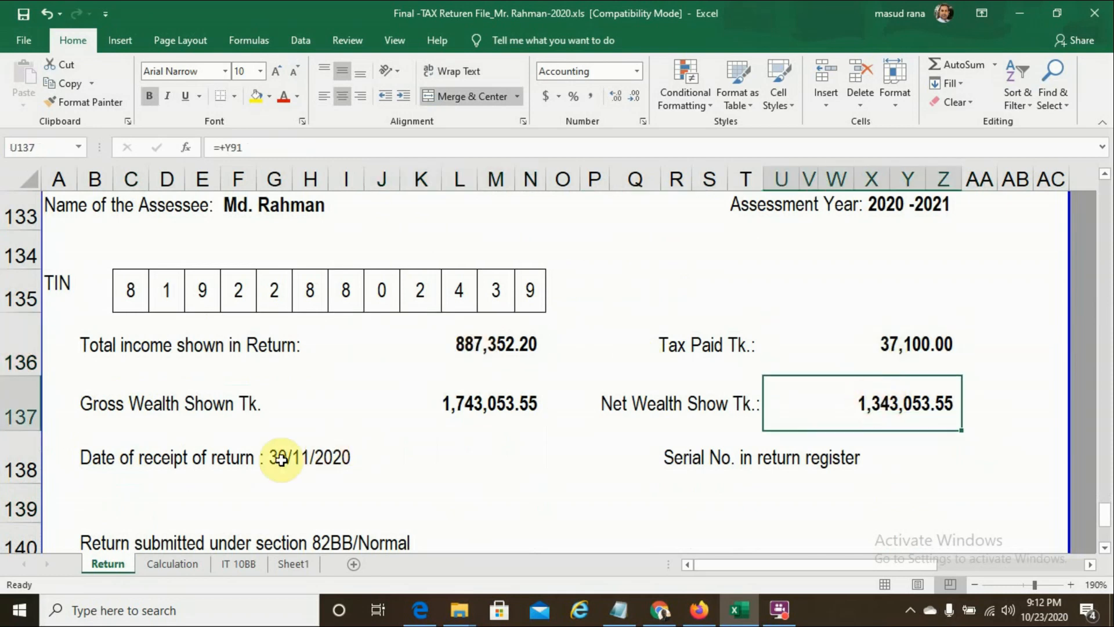
{"action": "left_click", "coordinate": [281, 461]}
{"action": "left_click", "coordinate": [463, 479]}
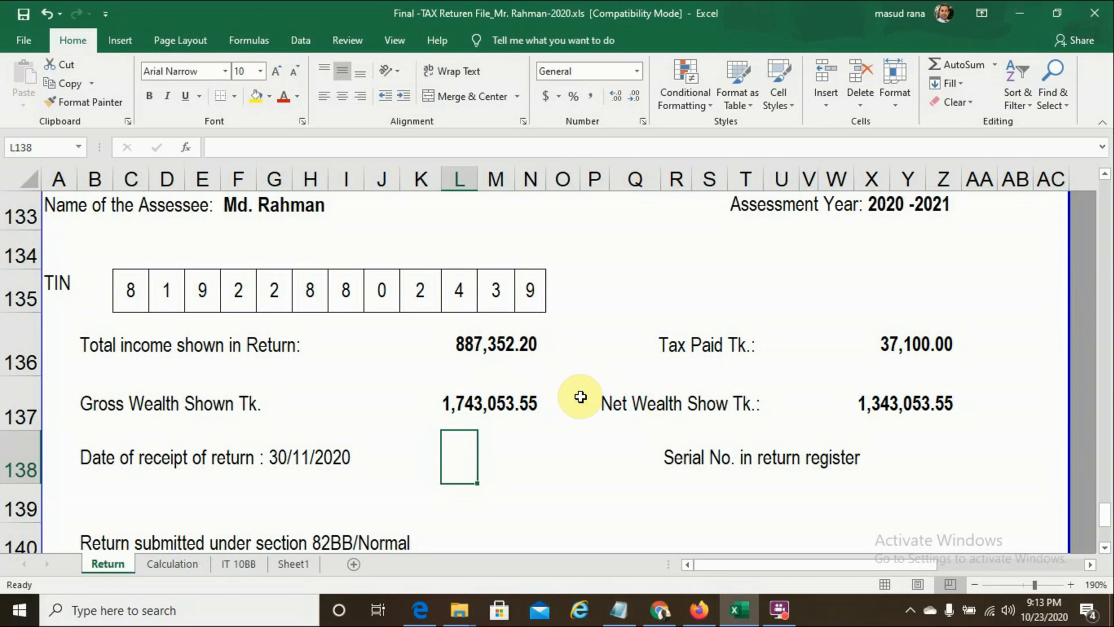
Open the IT 10BB sheet and check the assessee name and TIN in the life style statement's header
{"action": "left_click", "coordinate": [240, 563]}
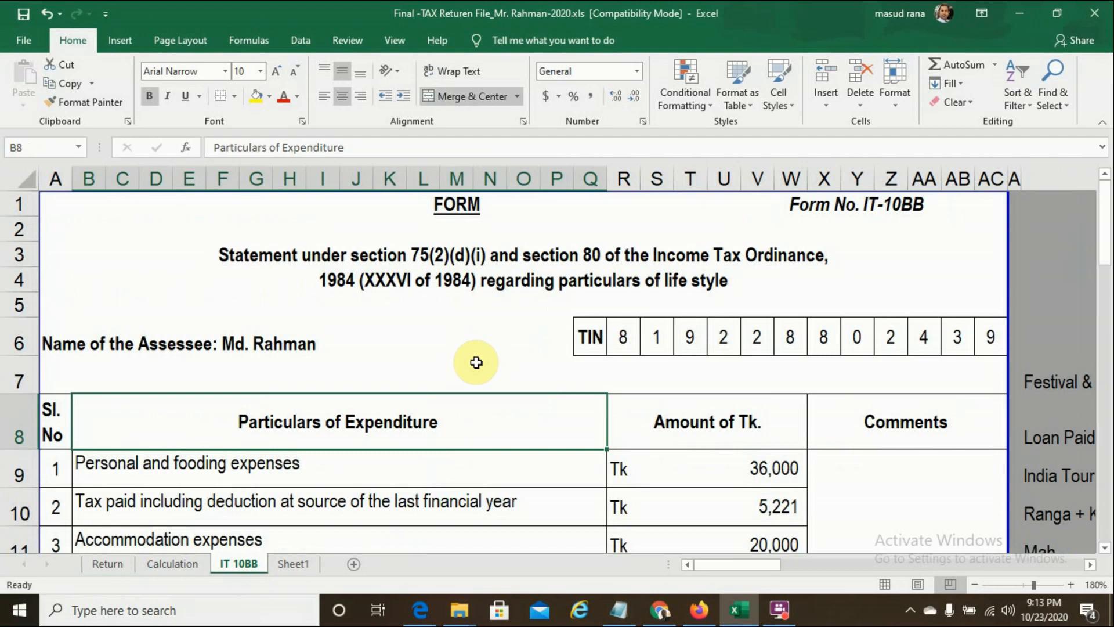
{"action": "left_click", "coordinate": [225, 341]}
{"action": "left_click", "coordinate": [708, 343]}
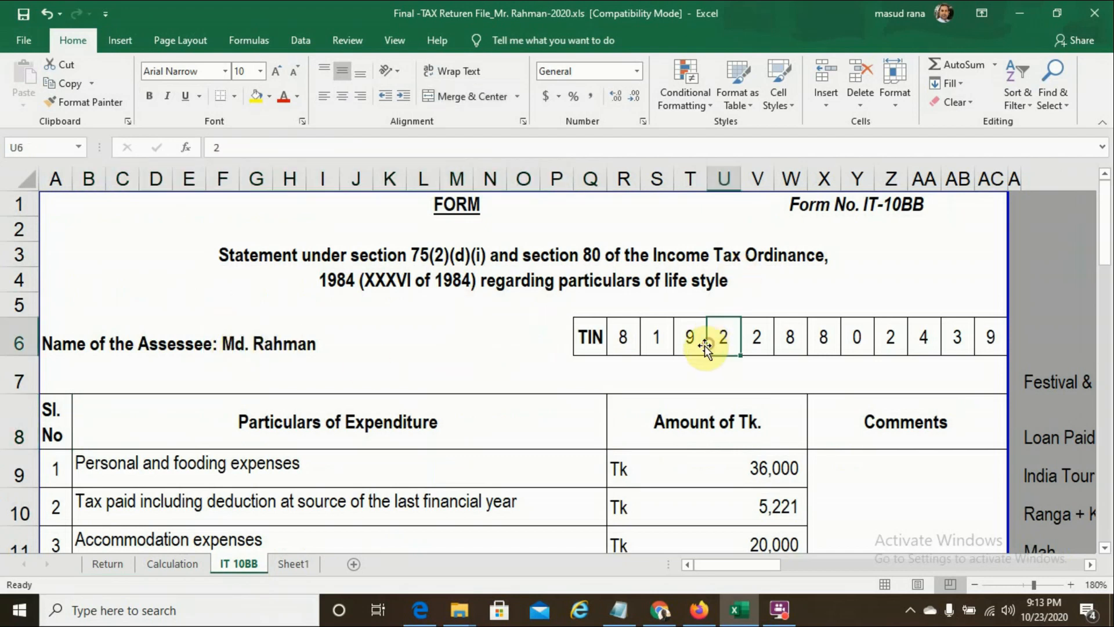
Review the IT-10BB expenditure lines down to the Total Expenditure formula in S20, and return to the Return sheet
{"action": "left_click", "coordinate": [248, 467]}
{"action": "key", "text": "Down"}
{"action": "key", "text": "Down"}
{"action": "key", "text": "Down"}
{"action": "key", "text": "Down"}
{"action": "key", "text": "Down"}
{"action": "key", "text": "Down"}
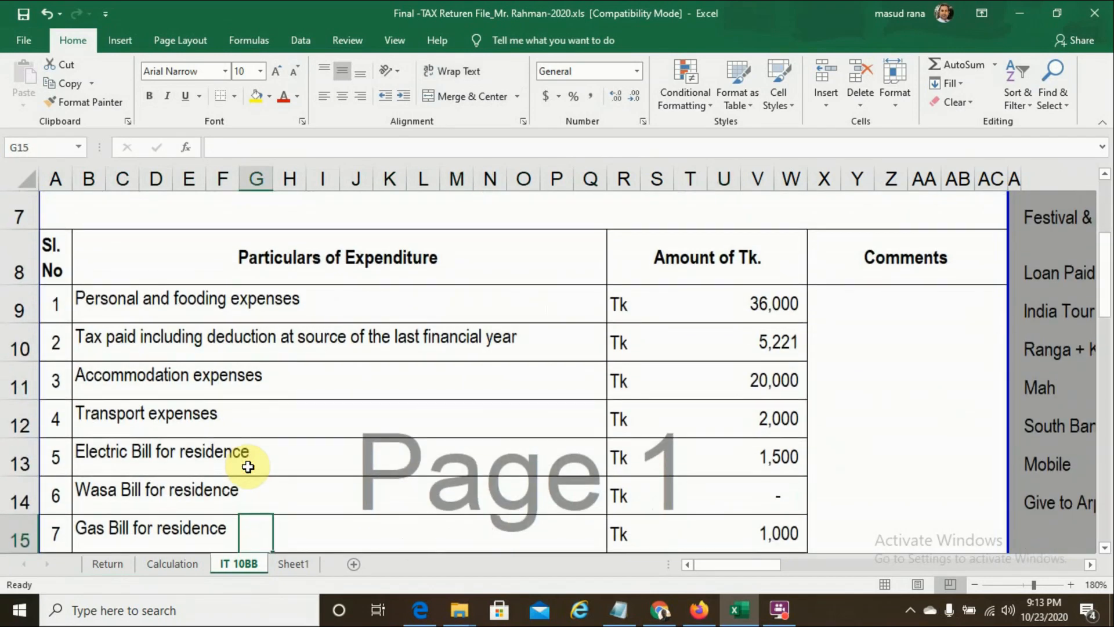
{"action": "key", "text": "Down"}
{"action": "key", "text": "Down"}
{"action": "key", "text": "Down"}
{"action": "key", "text": "Down"}
{"action": "key", "text": "Down"}
{"action": "key", "text": "Down"}
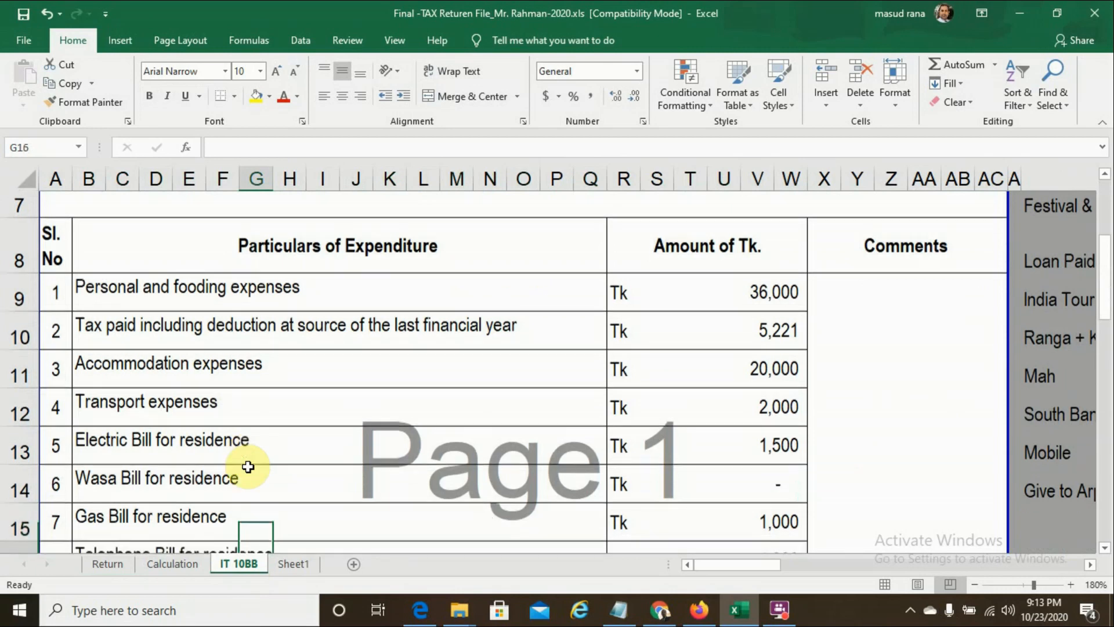
{"action": "key", "text": "Down"}
{"action": "key", "text": "Down"}
{"action": "key", "text": "Down"}
{"action": "key", "text": "Down"}
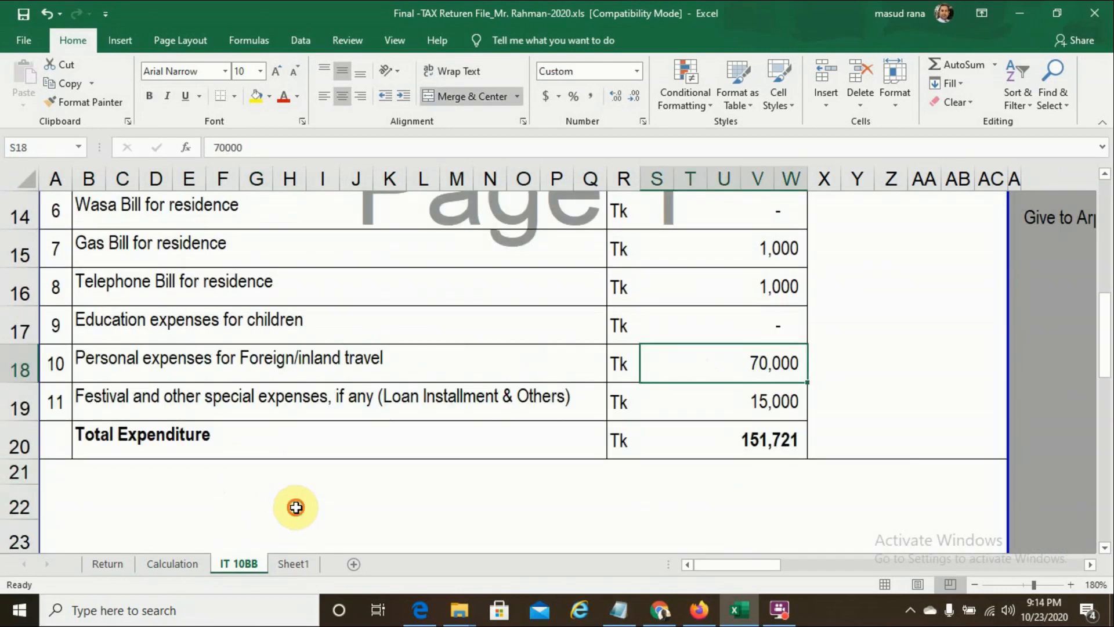
{"action": "left_click", "coordinate": [296, 508]}
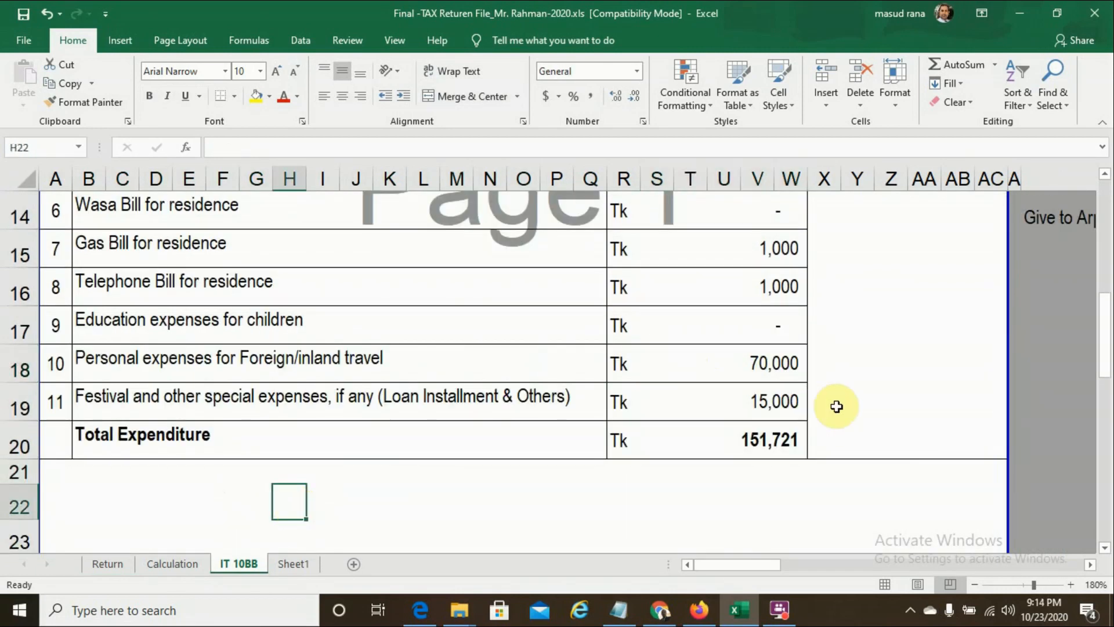
{"action": "left_click", "coordinate": [723, 440]}
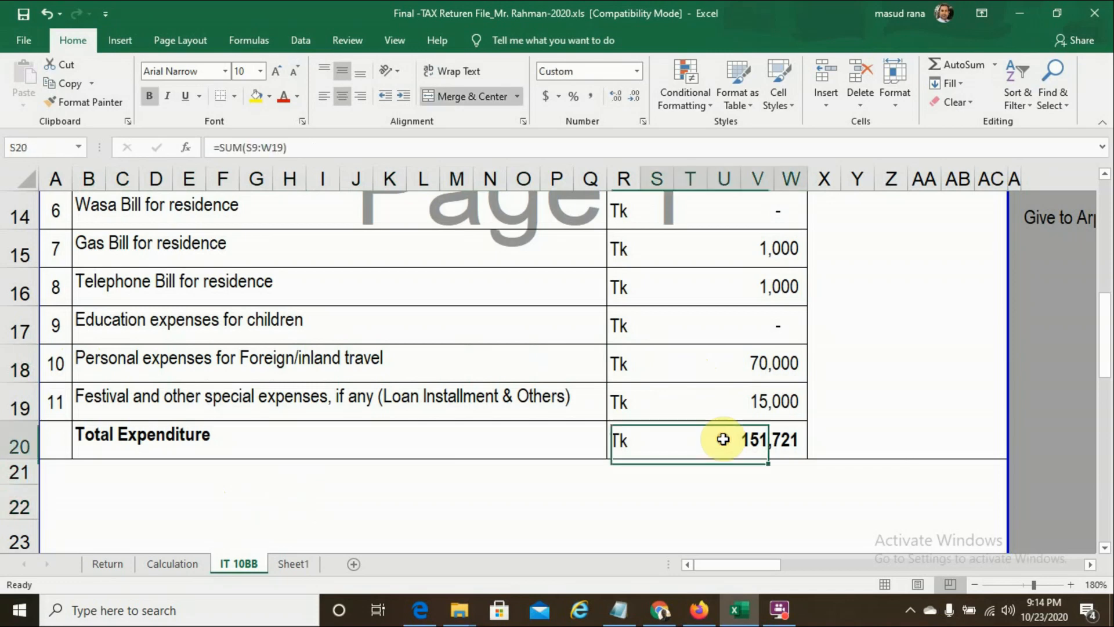
{"action": "left_click", "coordinate": [116, 566]}
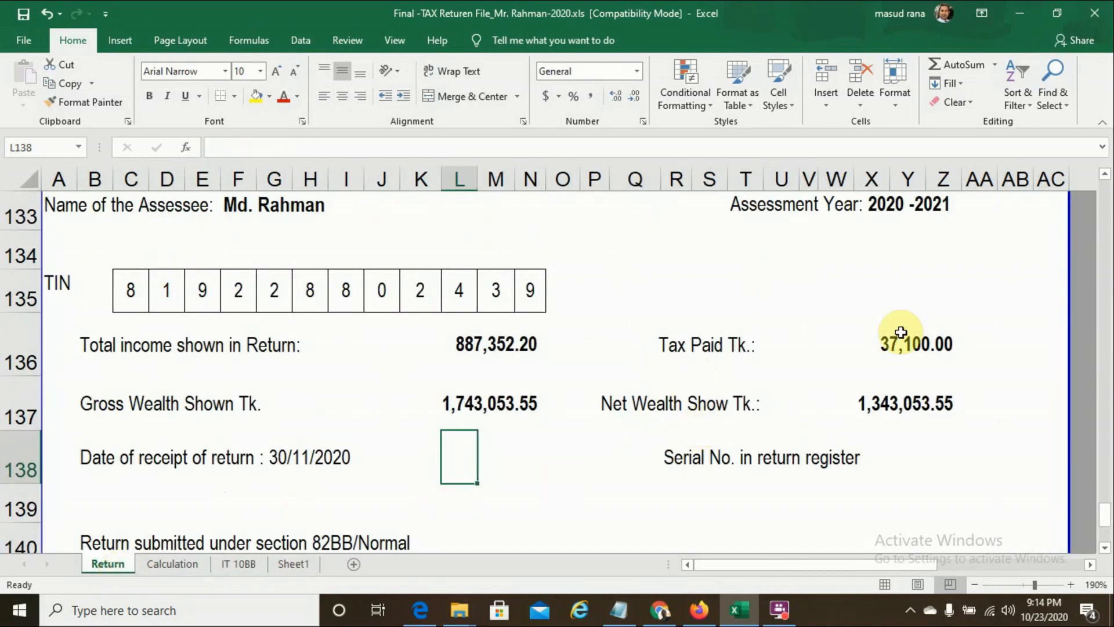
Trace the Personal & Family Expenditure amount in the Return sheet's wealth statement to its source cell in the IT 10BB sheet
{"action": "key", "text": "Up"}
{"action": "key", "text": "Up"}
{"action": "key", "text": "Up"}
{"action": "key", "text": "Up"}
{"action": "key", "text": "Up"}
{"action": "key", "text": "Up"}
{"action": "key", "text": "Up"}
{"action": "key", "text": "Up"}
{"action": "key", "text": "Up"}
{"action": "key", "text": "Up"}
{"action": "key", "text": "Up"}
{"action": "key", "text": "Up"}
{"action": "key", "text": "Up"}
{"action": "key", "text": "Up"}
{"action": "key", "text": "Up"}
{"action": "key", "text": "Up"}
{"action": "key", "text": "Up"}
{"action": "key", "text": "Up"}
{"action": "key", "text": "Up"}
{"action": "key", "text": "Up"}
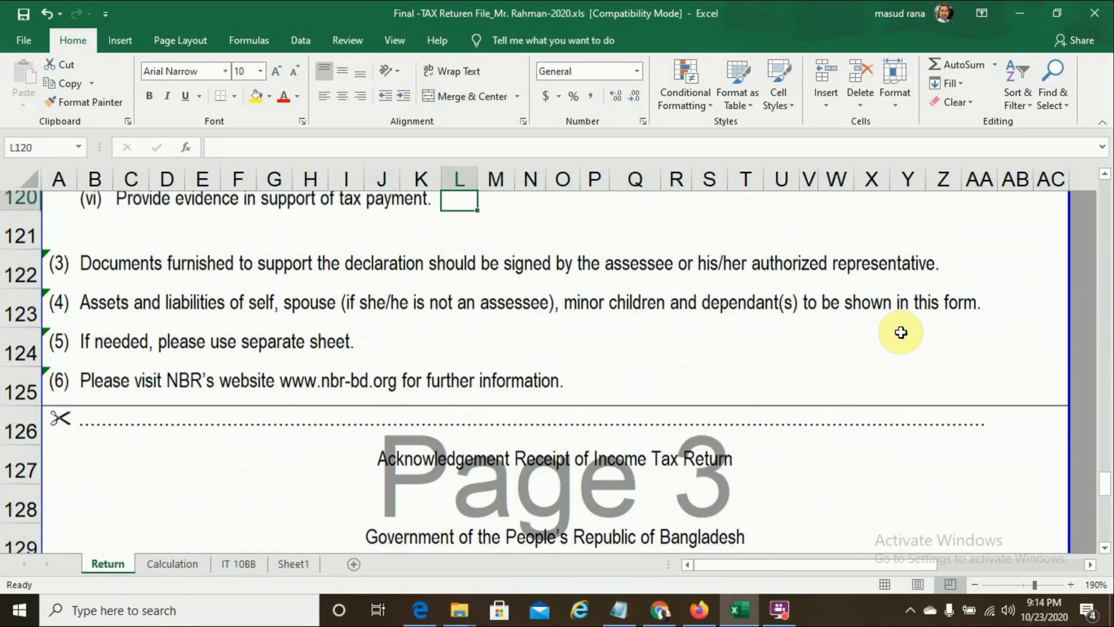
{"action": "key", "text": "Up"}
{"action": "key", "text": "Up"}
{"action": "key", "text": "Up"}
{"action": "key", "text": "Up"}
{"action": "key", "text": "Up"}
{"action": "key", "text": "Up"}
{"action": "key", "text": "Up"}
{"action": "key", "text": "Up"}
{"action": "key", "text": "Up"}
{"action": "key", "text": "Up"}
{"action": "key", "text": "Up"}
{"action": "key", "text": "Up"}
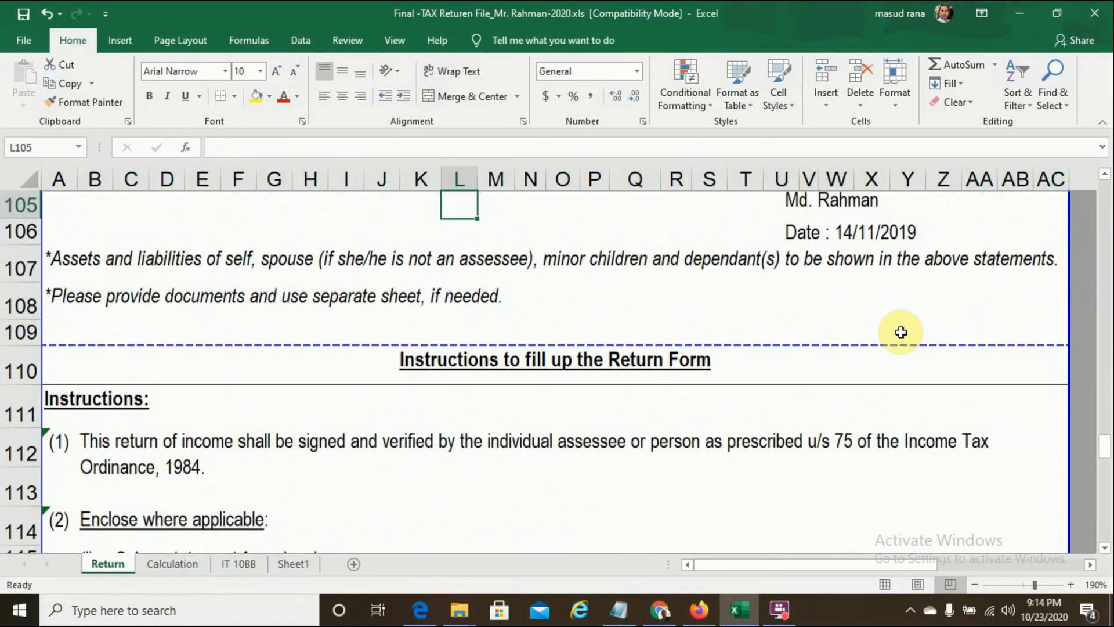
{"action": "key", "text": "Up"}
{"action": "key", "text": "Up"}
{"action": "key", "text": "Up"}
{"action": "key", "text": "Up"}
{"action": "key", "text": "Up"}
{"action": "key", "text": "Up"}
{"action": "key", "text": "Up"}
{"action": "key", "text": "Up"}
{"action": "key", "text": "Up"}
{"action": "key", "text": "Up"}
{"action": "key", "text": "Up"}
{"action": "key", "text": "Up"}
{"action": "key", "text": "Up"}
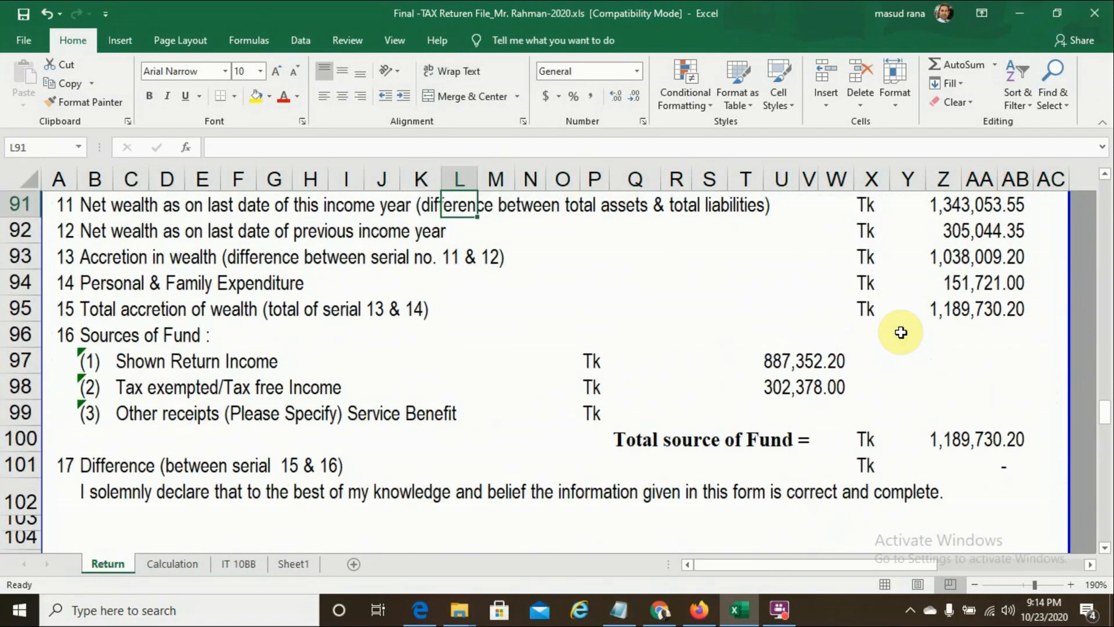
{"action": "key", "text": "Up"}
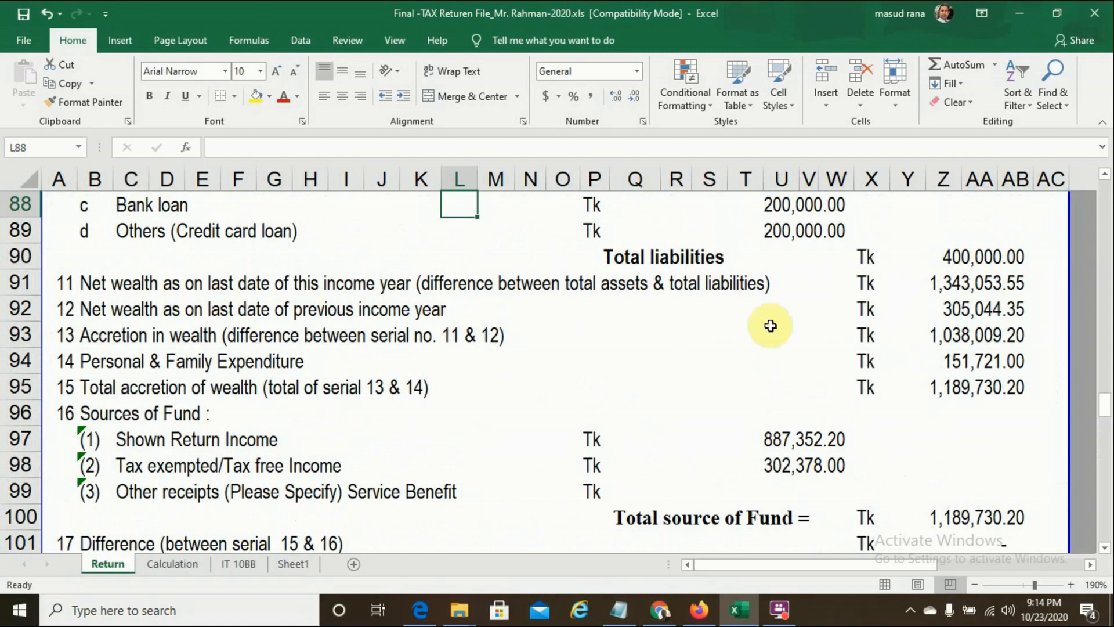
{"action": "left_click", "coordinate": [967, 362]}
{"action": "key", "text": "ctrl+["}
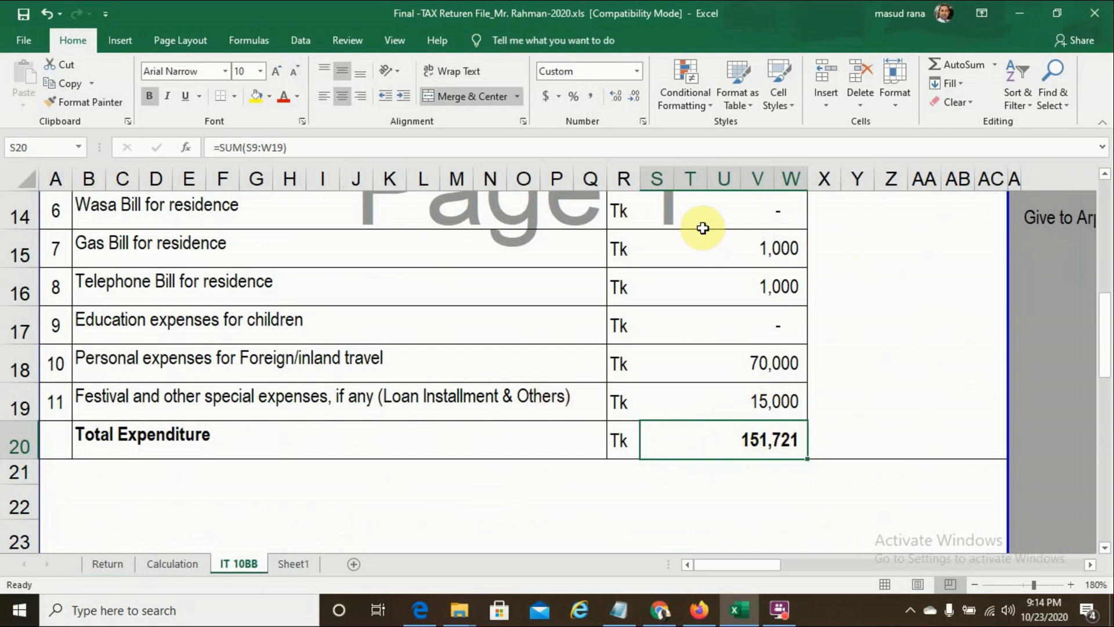
Fill the IT 10BB expenditure amounts in rows 9 to 19, from personal and fooding expenses through festival expenses, with standard green
{"action": "key", "text": "Up"}
{"action": "key", "text": "Up"}
{"action": "key", "text": "Up"}
{"action": "key", "text": "Up"}
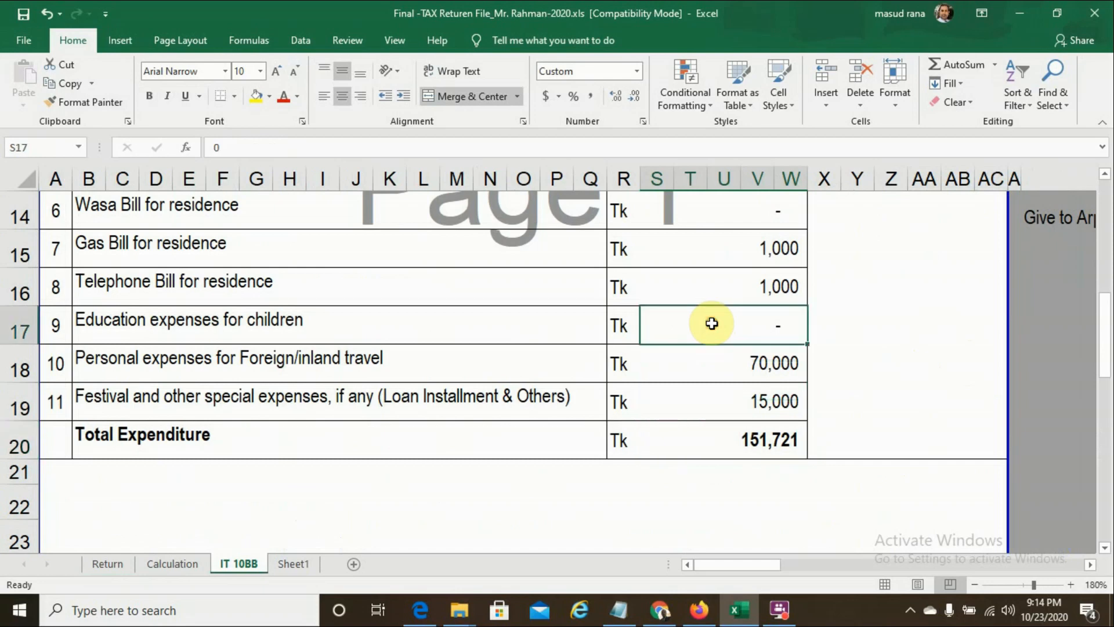
{"action": "key", "text": "Up"}
{"action": "key", "text": "Up"}
{"action": "key", "text": "Up"}
{"action": "key", "text": "Up"}
{"action": "key", "text": "Up"}
{"action": "key", "text": "Up"}
{"action": "key", "text": "Up"}
{"action": "key", "text": "Up"}
{"action": "key", "text": "Up"}
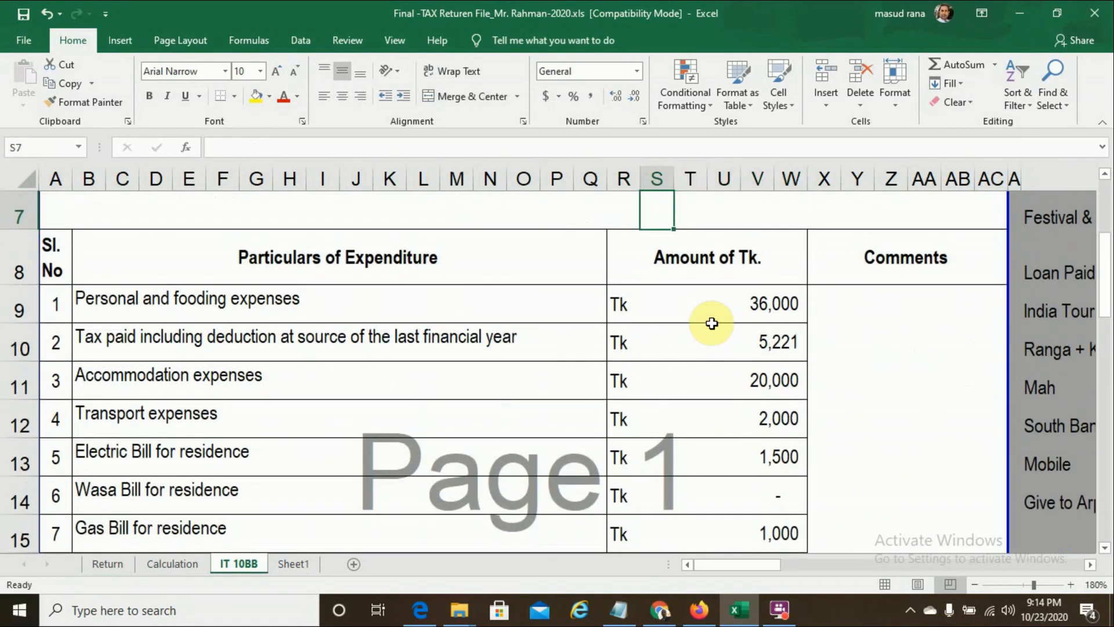
{"action": "key", "text": "Down"}
{"action": "key", "text": "Down"}
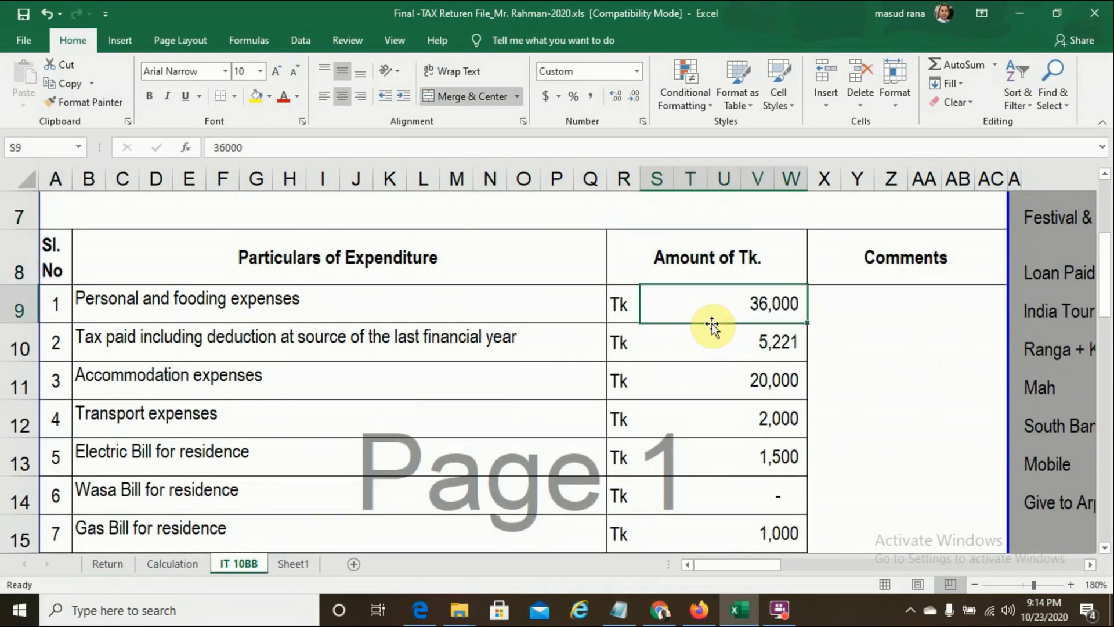
{"action": "key", "text": "shift+Down"}
{"action": "key", "text": "shift+Down"}
{"action": "key", "text": "shift+Down"}
{"action": "key", "text": "shift+Down"}
{"action": "key", "text": "shift+Down"}
{"action": "key", "text": "shift+Down"}
{"action": "key", "text": "shift+Down"}
{"action": "key", "text": "shift+Down"}
{"action": "key", "text": "shift+Down"}
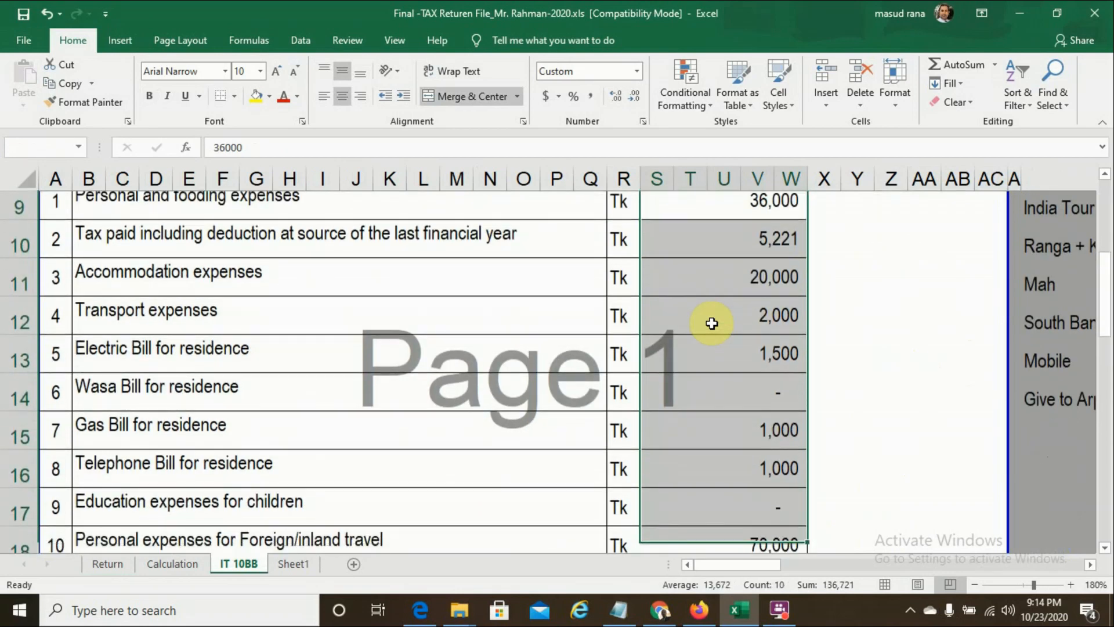
{"action": "key", "text": "shift+Down"}
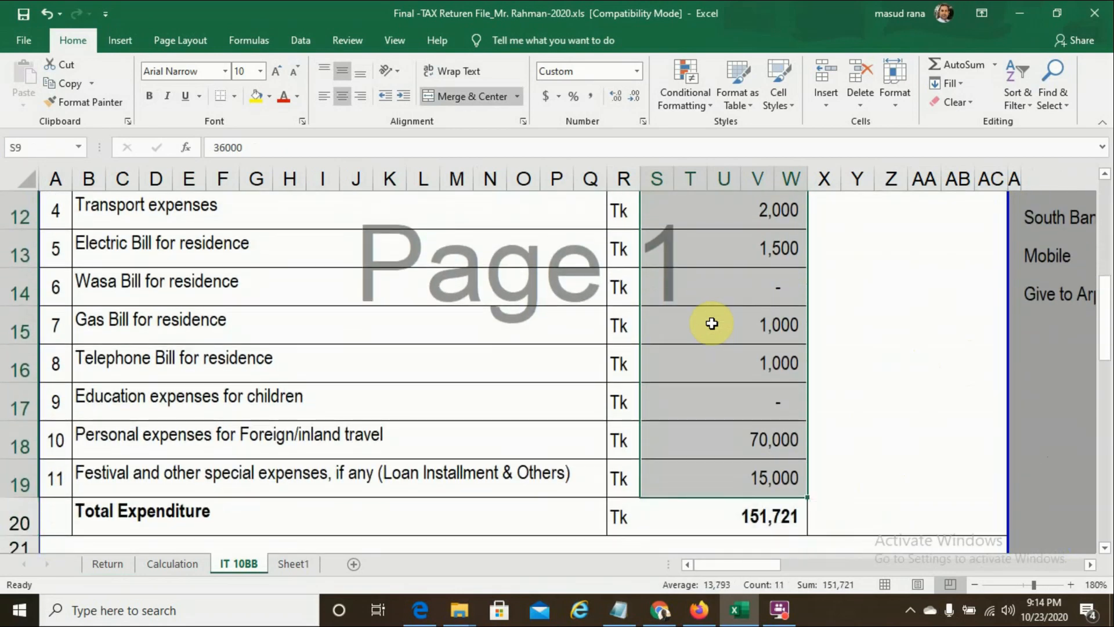
{"action": "left_click", "coordinate": [270, 96]}
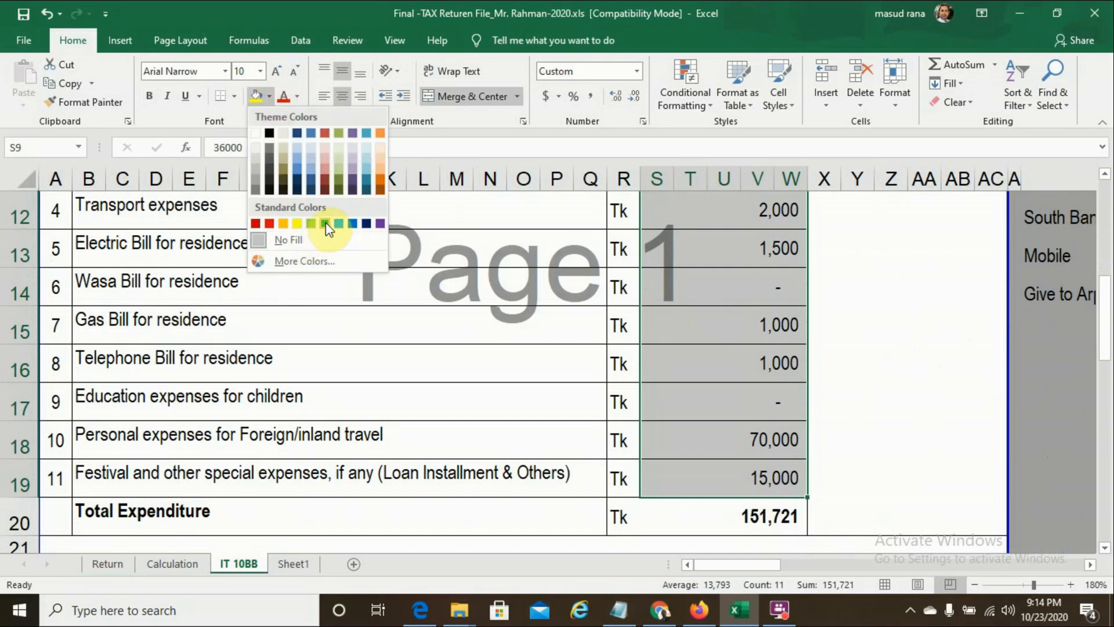
{"action": "scroll", "coordinate": [327, 226], "scroll_direction": "up", "scroll_amount": 3}
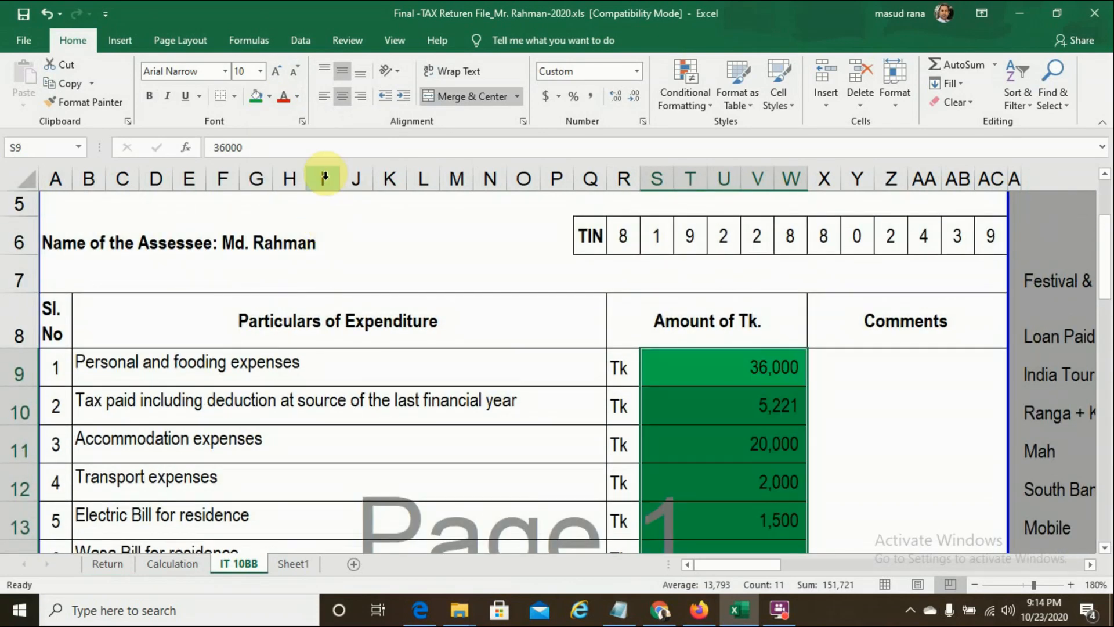
{"action": "left_click", "coordinate": [861, 419]}
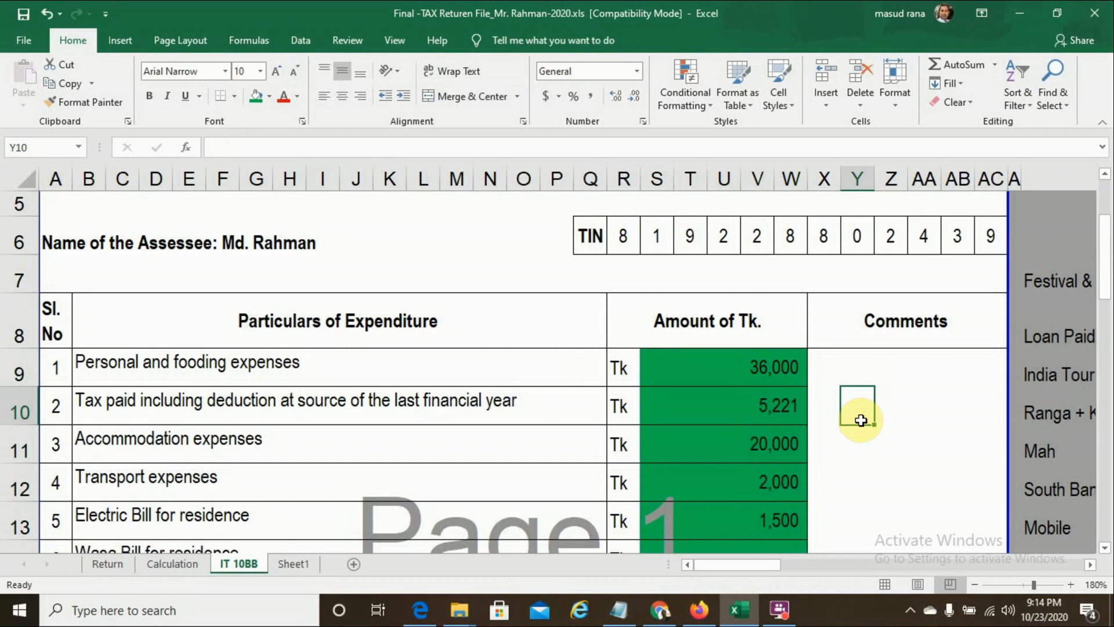